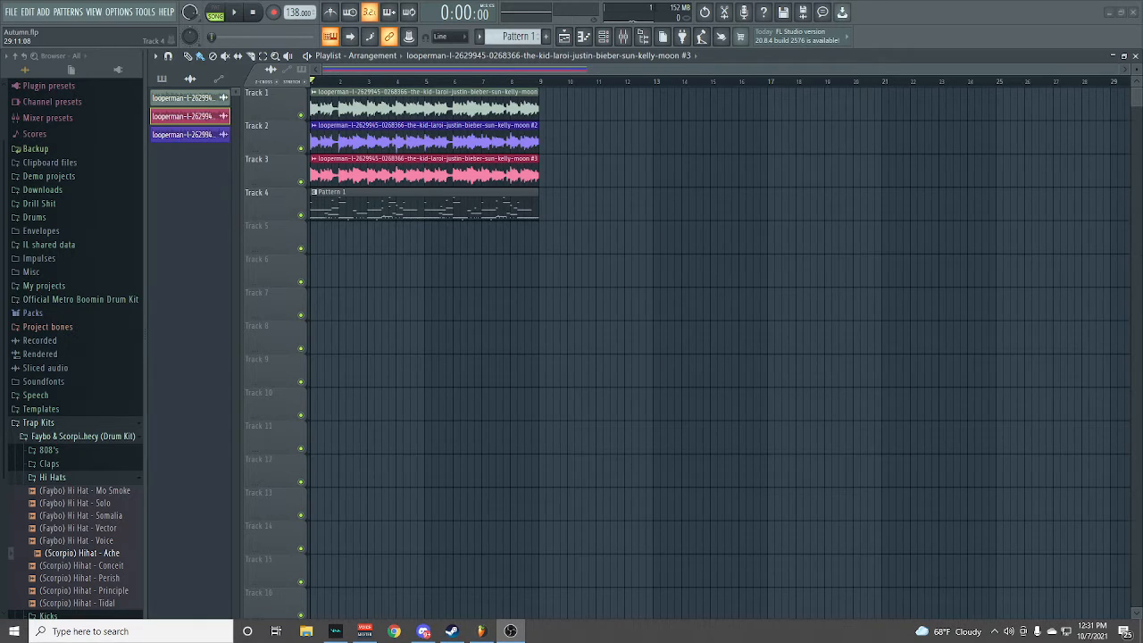
- Switch to Chrome and bring up the Looperman page listing free hip hop loops and samples
{"action": "left_click", "coordinate": [393, 631]}
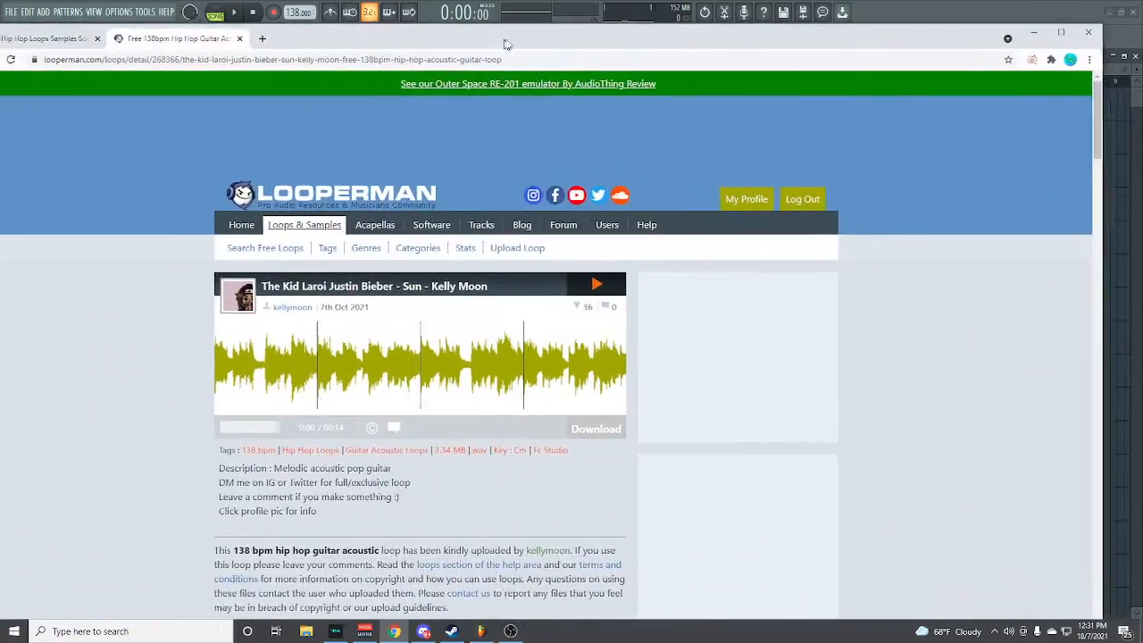
{"action": "left_click_drag", "start_coordinate": [506, 44], "coordinate": [586, 49]}
{"action": "left_click", "coordinate": [83, 43]}
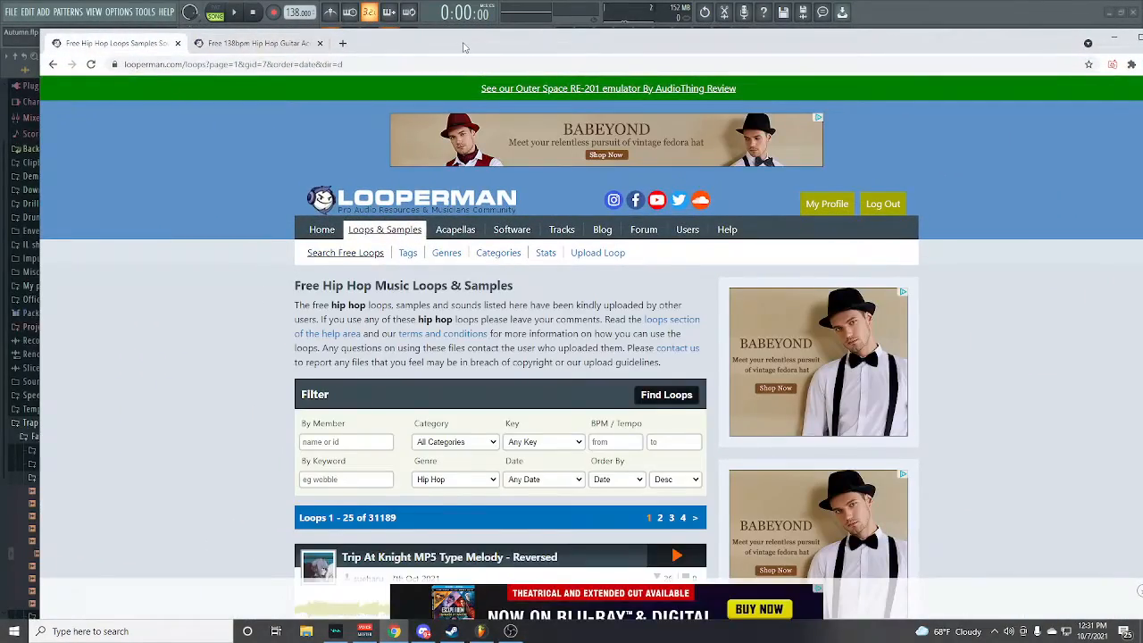
- Examine the keyword suggestions and the genre choices in the Looperman loop filter
{"action": "left_click_drag", "start_coordinate": [464, 45], "coordinate": [411, 12]}
{"action": "scroll", "coordinate": [447, 312], "scroll_direction": "down", "scroll_amount": 2}
{"action": "left_click", "coordinate": [401, 331]}
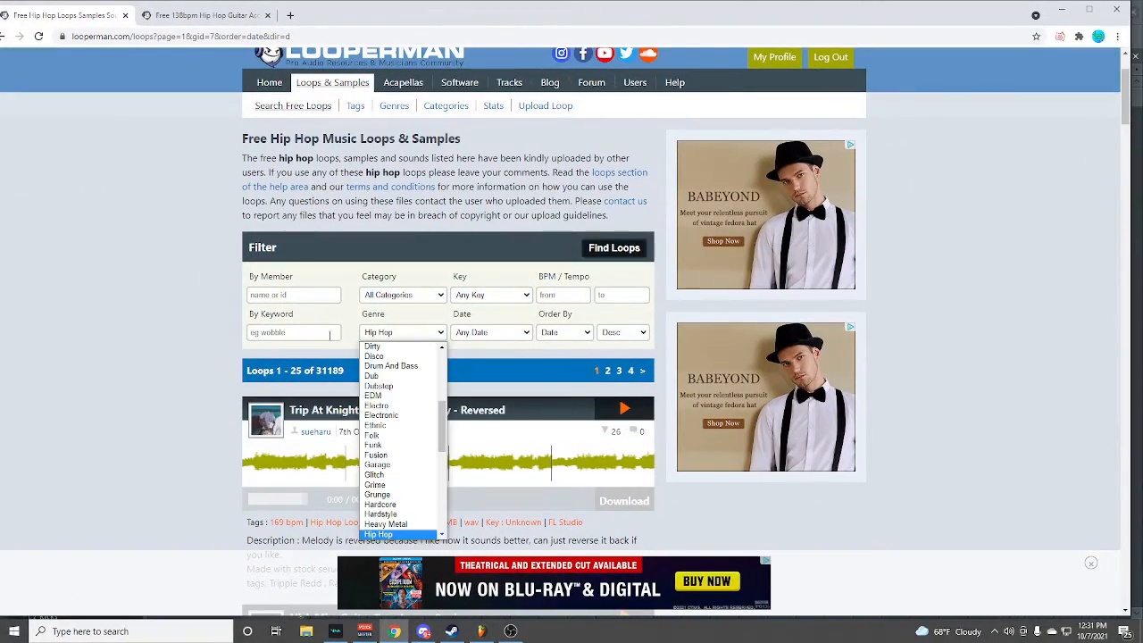
{"action": "left_click", "coordinate": [300, 330]}
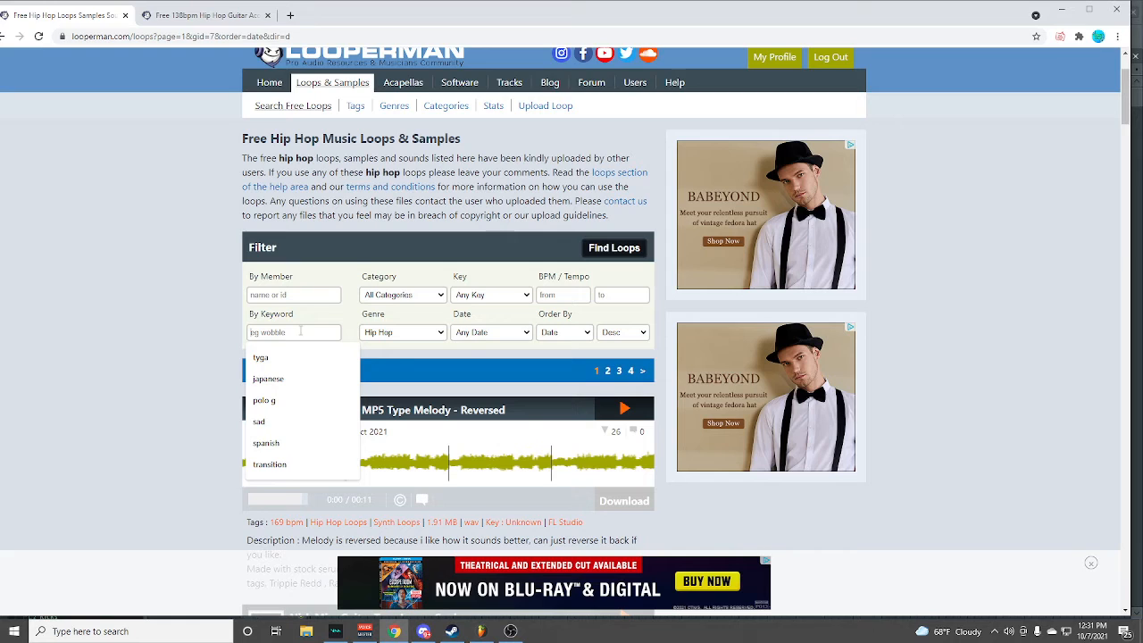
{"action": "left_click", "coordinate": [368, 334]}
{"action": "scroll", "coordinate": [384, 402], "scroll_direction": "down", "scroll_amount": 1}
{"action": "scroll", "coordinate": [366, 366], "scroll_direction": "up", "scroll_amount": 8}
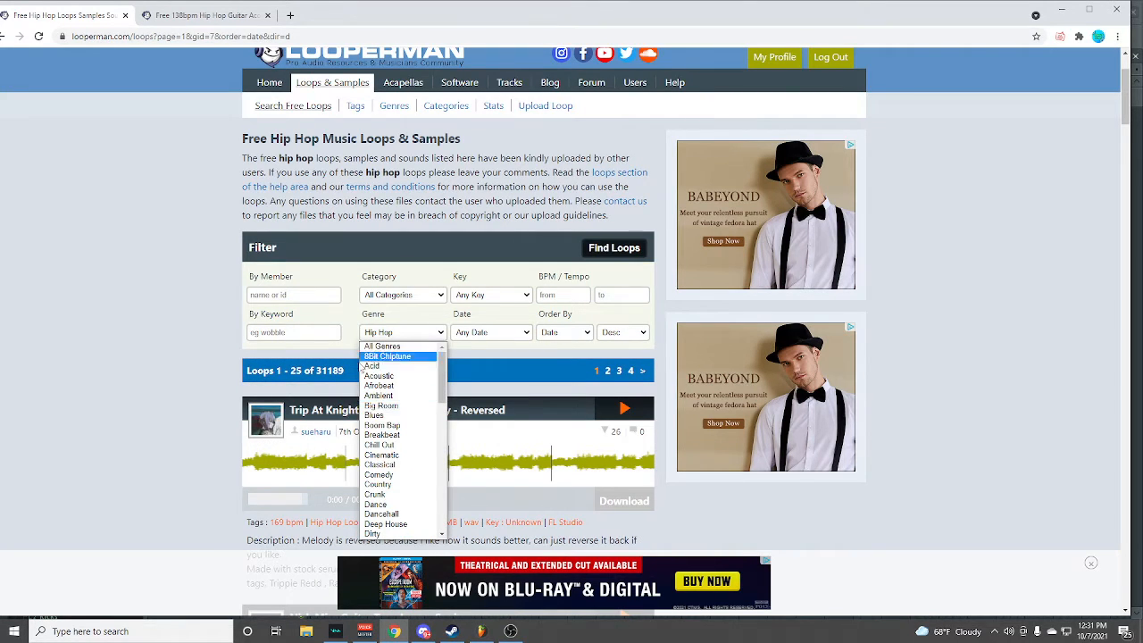
{"action": "scroll", "coordinate": [410, 393], "scroll_direction": "down", "scroll_amount": 5}
{"action": "left_click", "coordinate": [273, 350]}
- Browse the hip hop loop results and preview "Ckay - Darlin Type Guitar Loop PART 3"
{"action": "scroll", "coordinate": [420, 349], "scroll_direction": "down", "scroll_amount": 5}
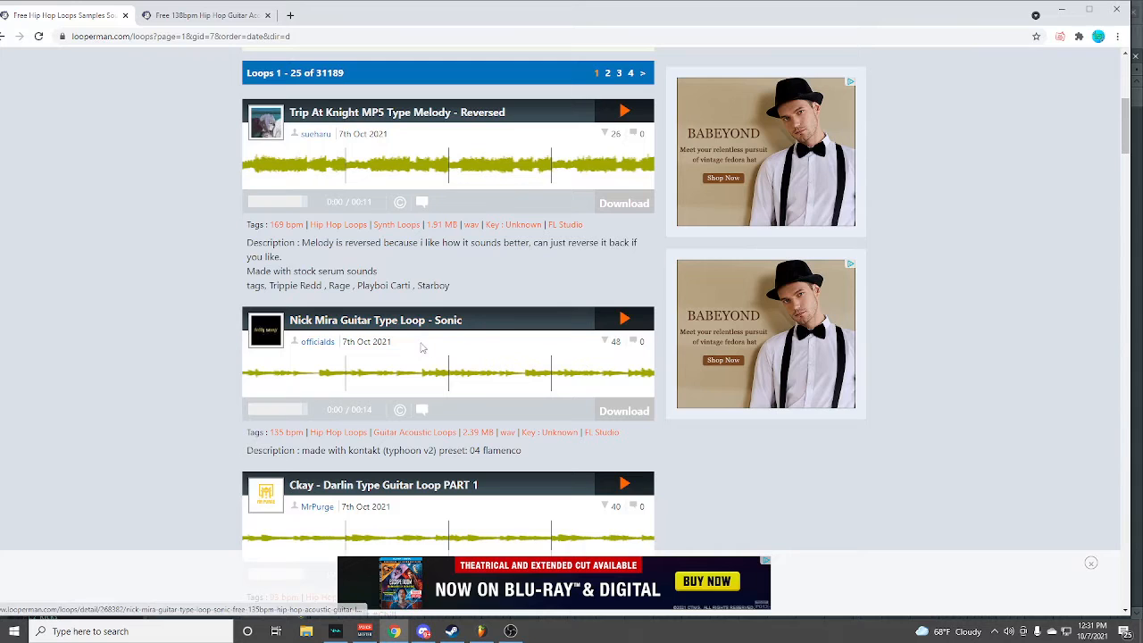
{"action": "scroll", "coordinate": [419, 339], "scroll_direction": "down", "scroll_amount": 3}
{"action": "scroll", "coordinate": [411, 331], "scroll_direction": "up", "scroll_amount": 2}
{"action": "scroll", "coordinate": [389, 277], "scroll_direction": "down", "scroll_amount": 3}
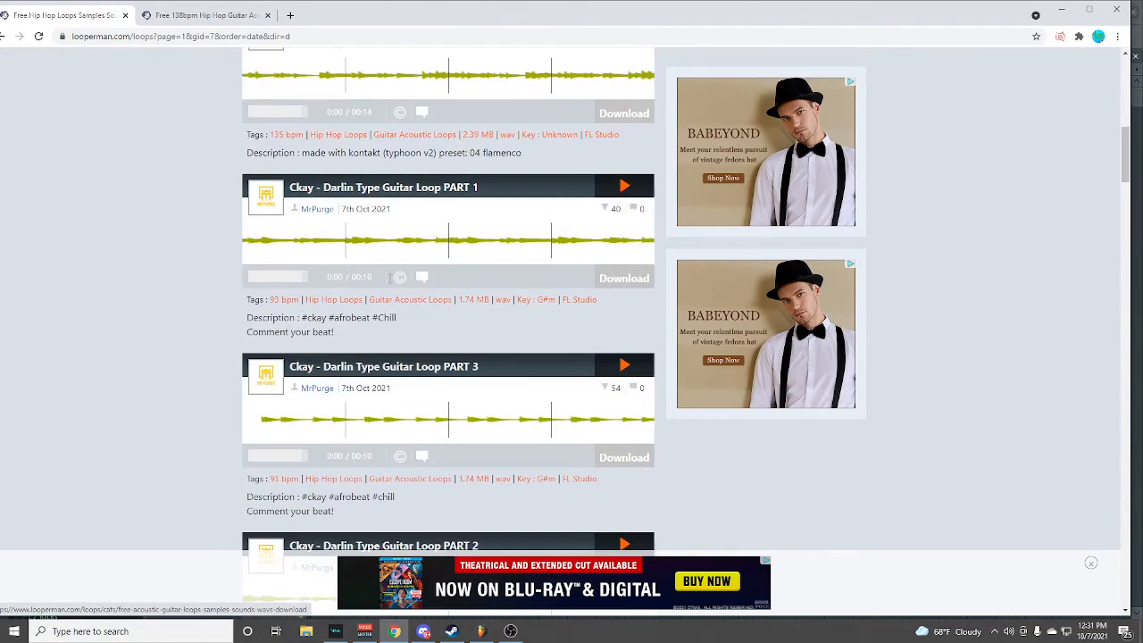
{"action": "scroll", "coordinate": [390, 277], "scroll_direction": "down", "scroll_amount": 3}
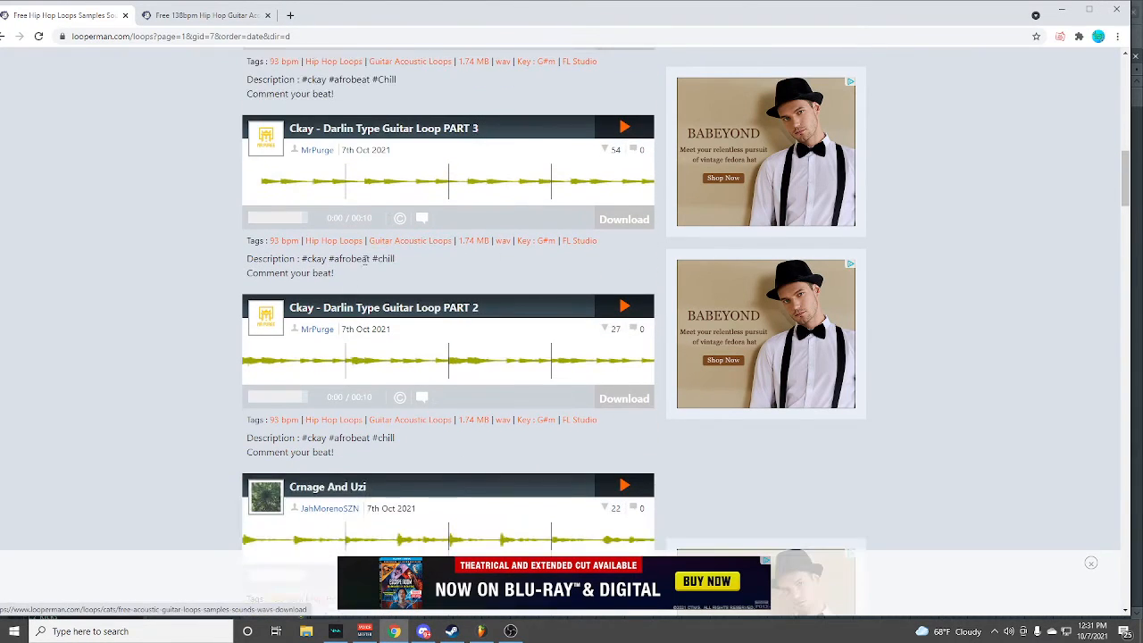
{"action": "left_click", "coordinate": [624, 128]}
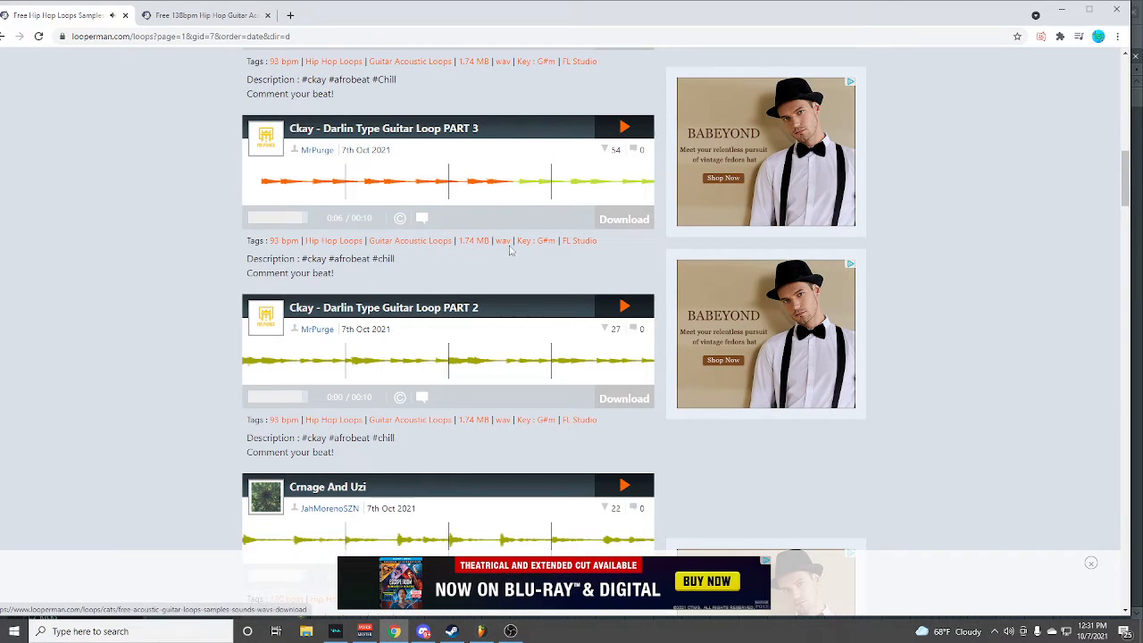
- Continue through the hip hop loop results and preview "String Loop", pausing it after a short listen
{"action": "scroll", "coordinate": [442, 251], "scroll_direction": "down", "scroll_amount": 3}
{"action": "scroll", "coordinate": [442, 250], "scroll_direction": "down", "scroll_amount": 6}
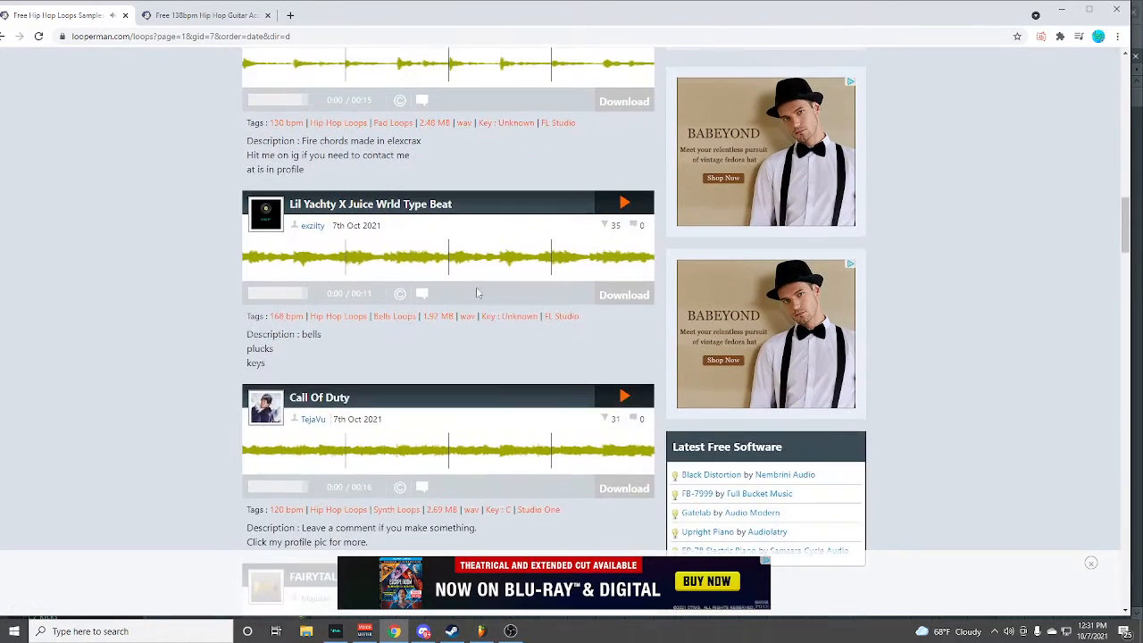
{"action": "scroll", "coordinate": [464, 334], "scroll_direction": "down", "scroll_amount": 2}
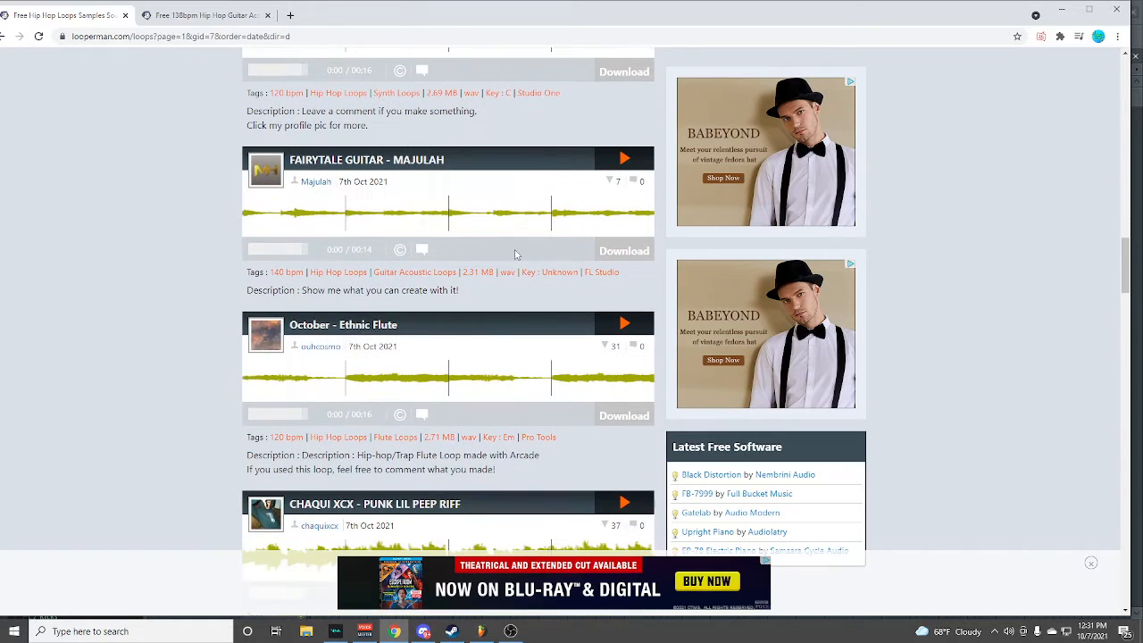
{"action": "scroll", "coordinate": [309, 326], "scroll_direction": "down", "scroll_amount": 2}
{"action": "scroll", "coordinate": [170, 340], "scroll_direction": "down", "scroll_amount": 3}
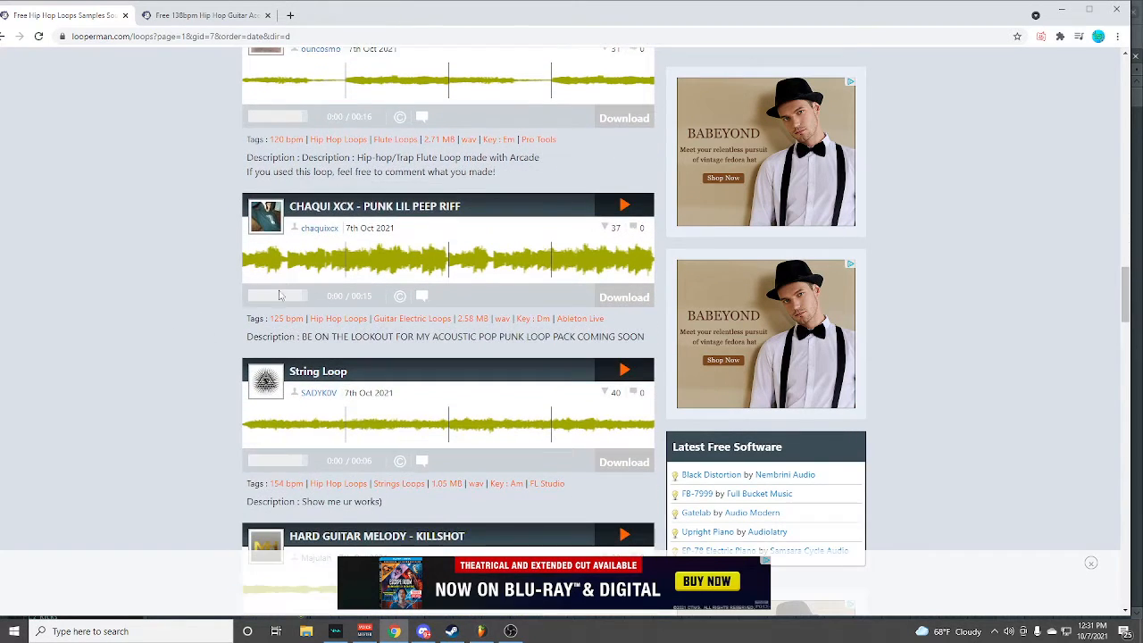
{"action": "left_click", "coordinate": [625, 252]}
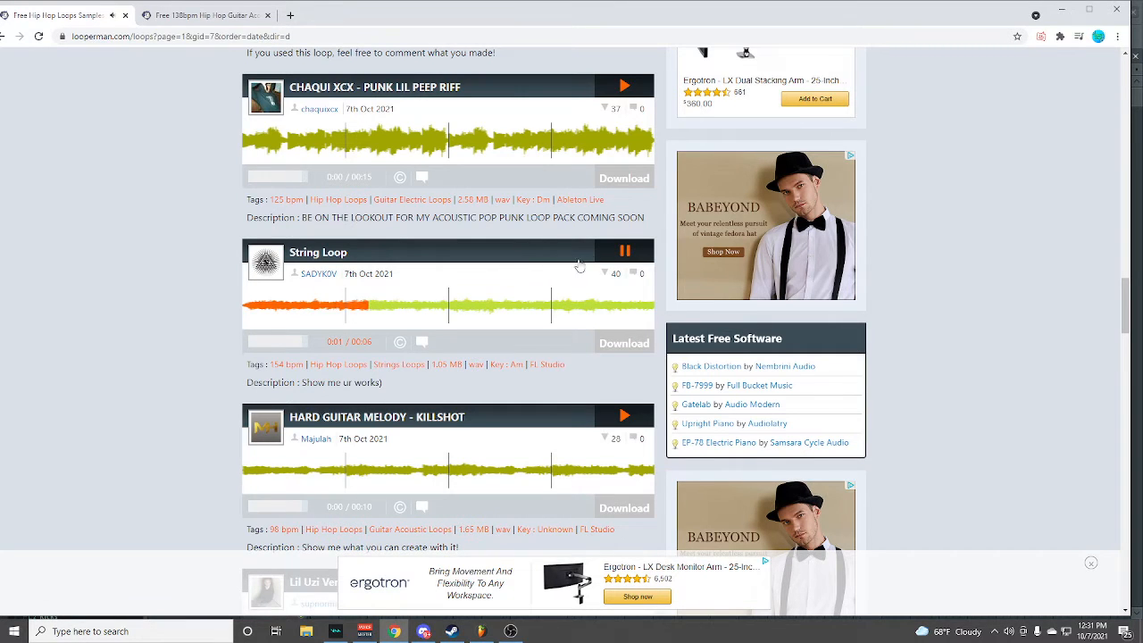
{"action": "left_click", "coordinate": [617, 254]}
- Preview "Polo G Type Loop - Chords - Different Beats" further down the loop results
{"action": "scroll", "coordinate": [454, 331], "scroll_direction": "down", "scroll_amount": 6}
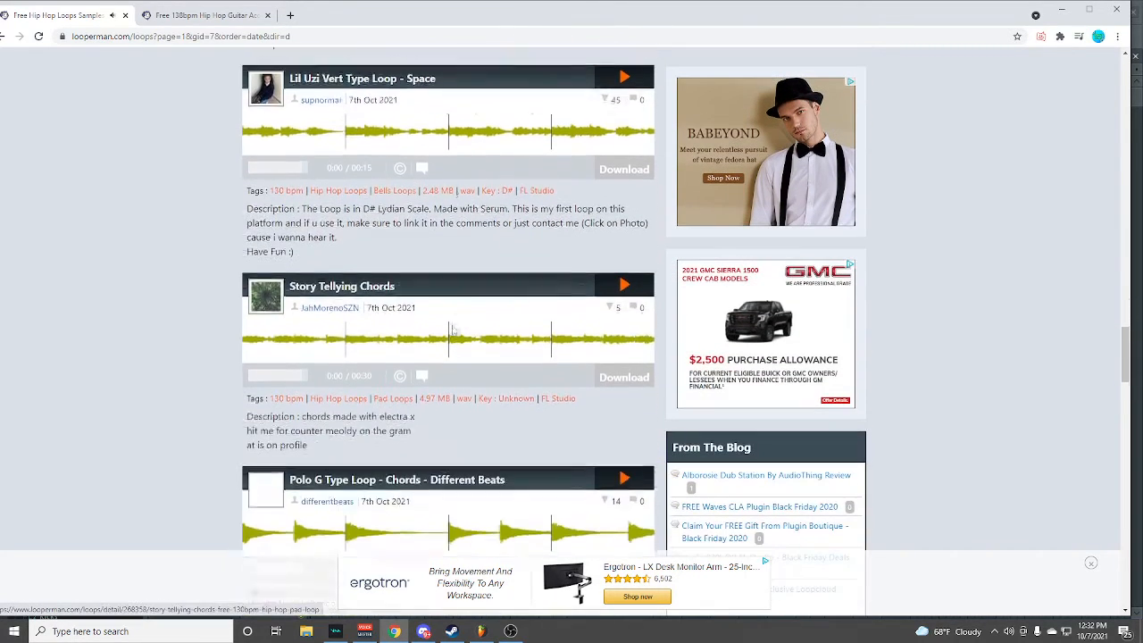
{"action": "scroll", "coordinate": [454, 330], "scroll_direction": "down", "scroll_amount": 3}
{"action": "left_click", "coordinate": [624, 208]}
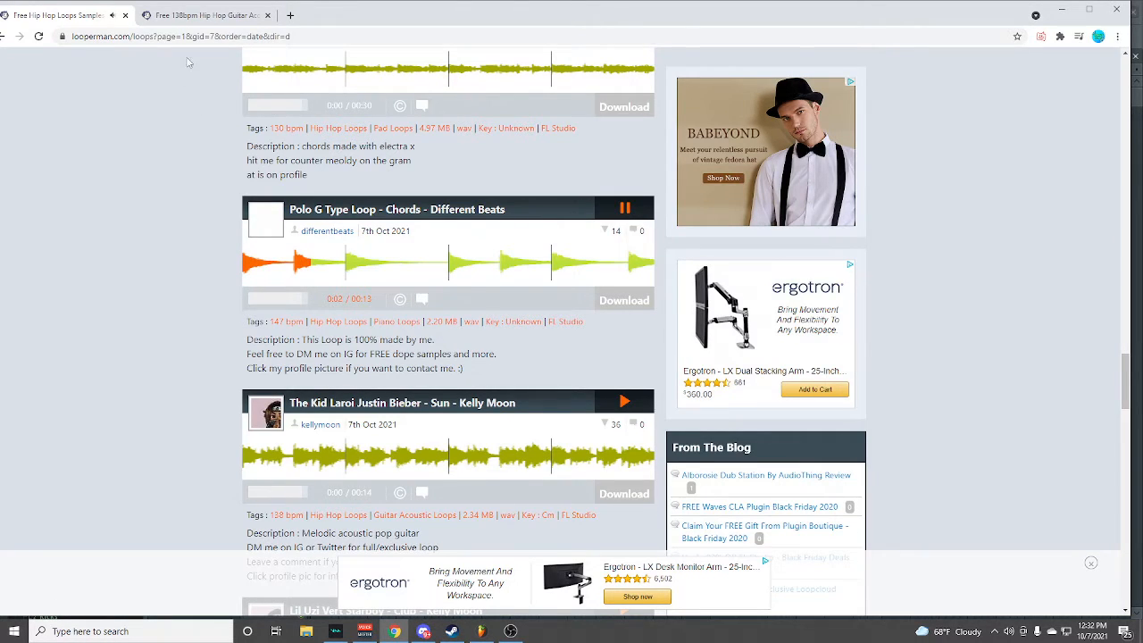
- Close the loop listing and preview part of "The Kid Laroi Justin Bieber - Sun" on its own page
{"action": "left_click", "coordinate": [125, 16]}
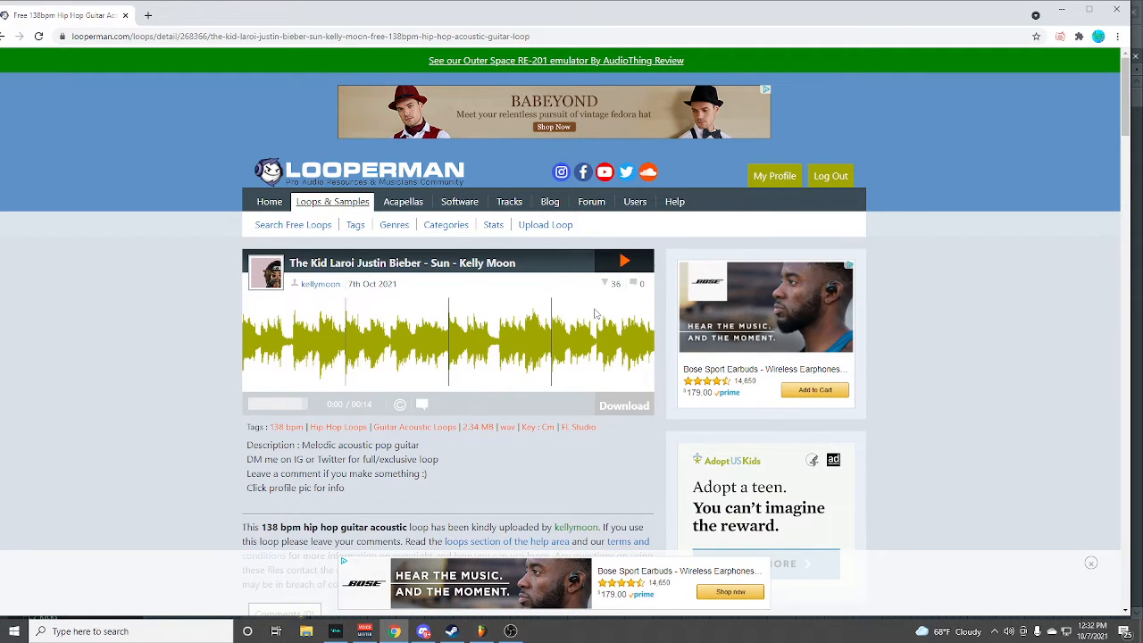
{"action": "left_click", "coordinate": [627, 262]}
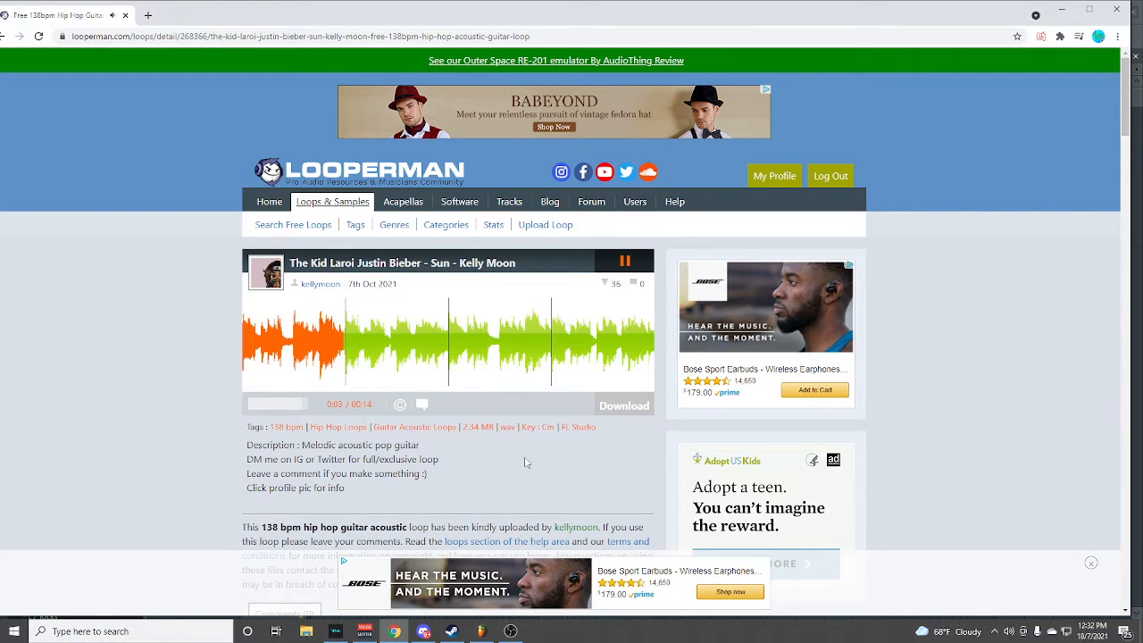
{"action": "left_click", "coordinate": [625, 264]}
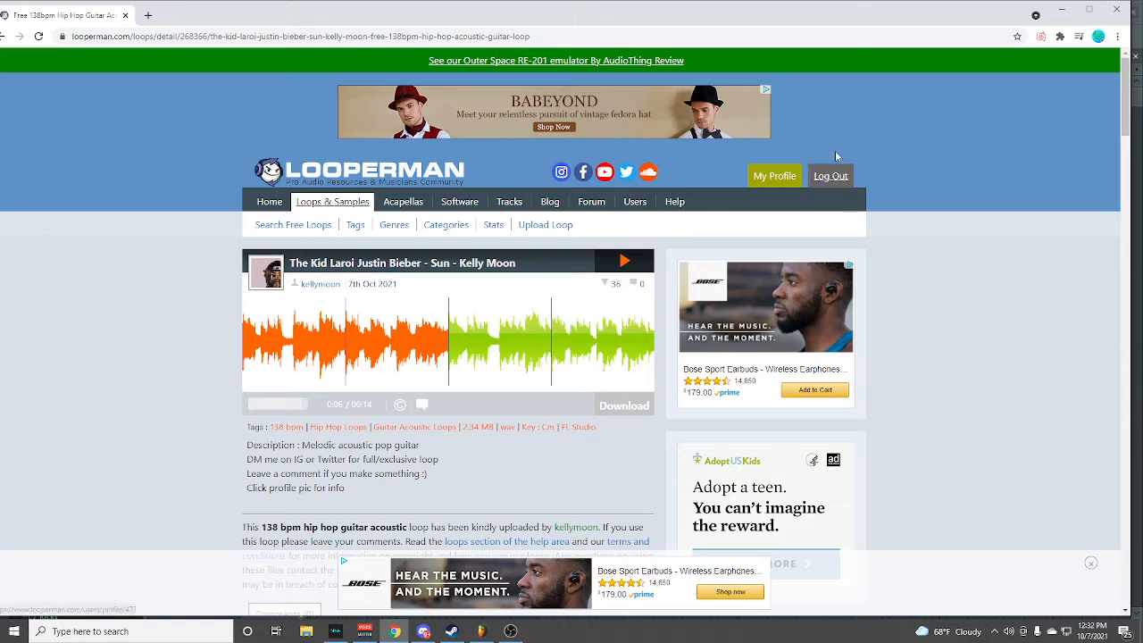
- Close the browser to return to FL Studio and place a copy of the original loop on Track 1 at bar 13
{"action": "left_click", "coordinate": [1116, 9]}
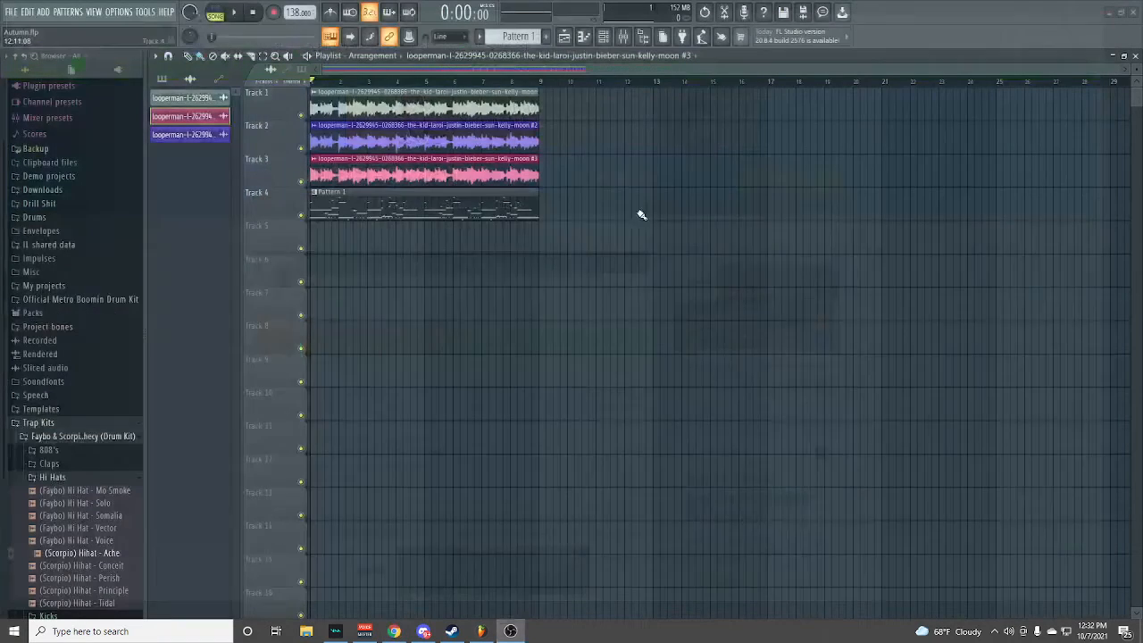
{"action": "left_click", "coordinate": [779, 148]}
{"action": "left_click_drag", "start_coordinate": [839, 142], "coordinate": [720, 92]}
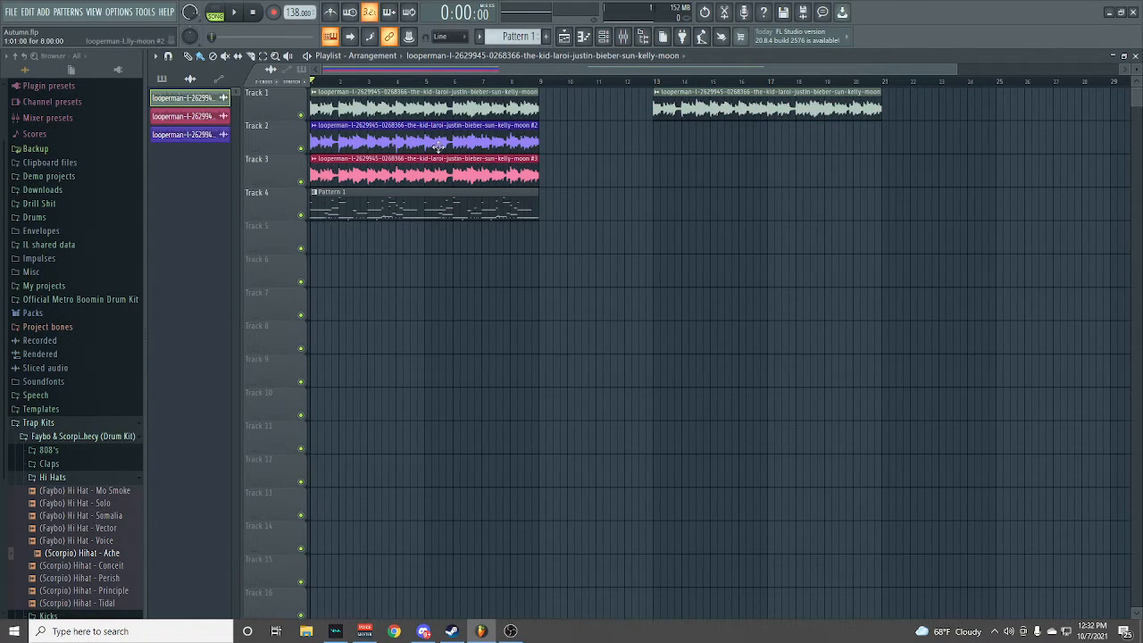
- Set the playback position to bar 13 and audition the original loop on Track 1
{"action": "left_click_drag", "start_coordinate": [489, 68], "coordinate": [527, 69]}
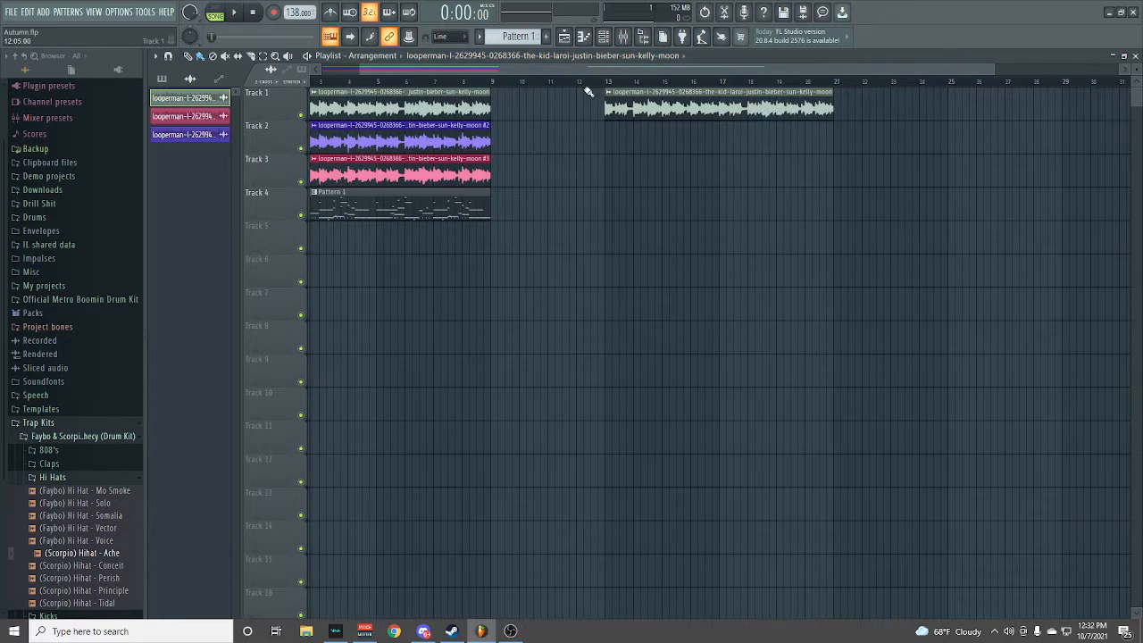
{"action": "left_click", "coordinate": [607, 82]}
{"action": "key", "text": "space"}
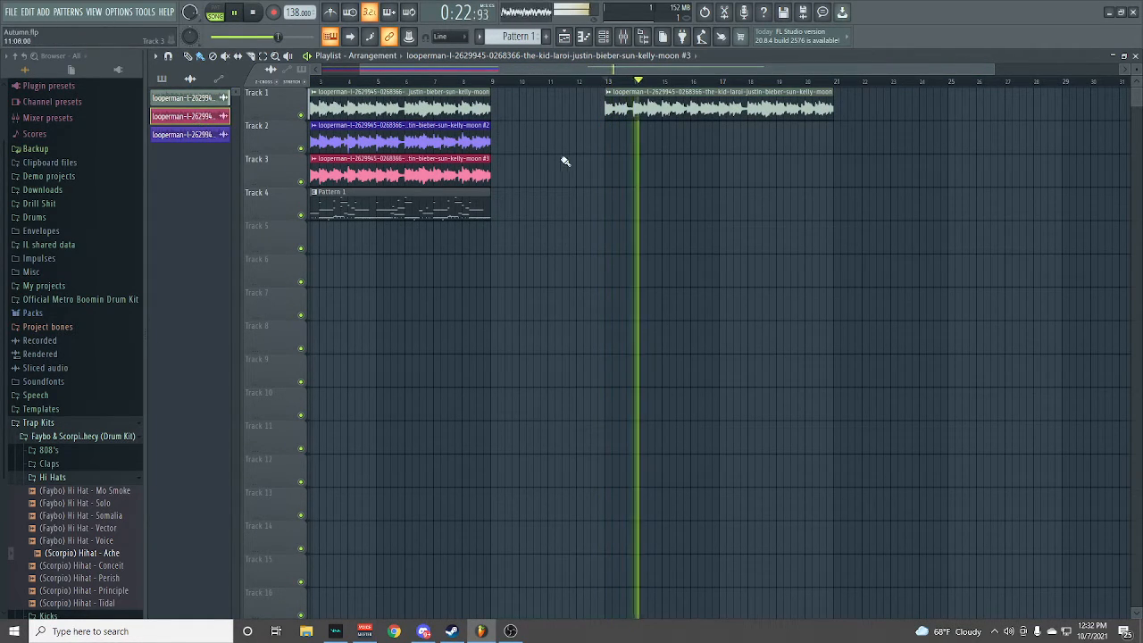
{"action": "key", "text": "space"}
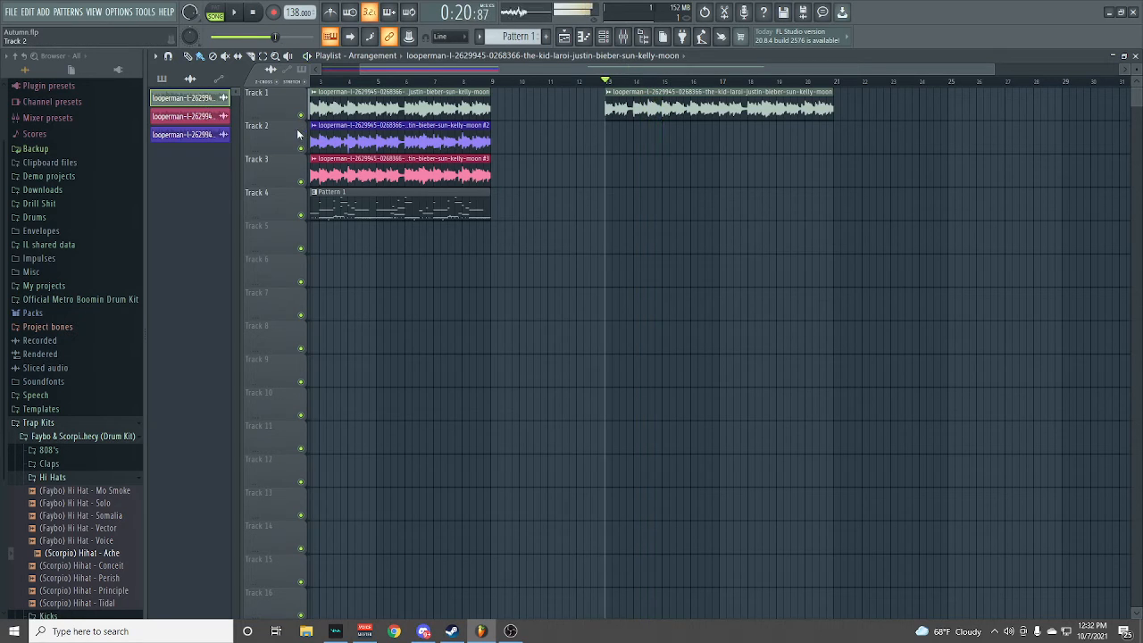
- Compare the channel settings of the original loop and its #2 and #3 versions
{"action": "double_click", "coordinate": [620, 111]}
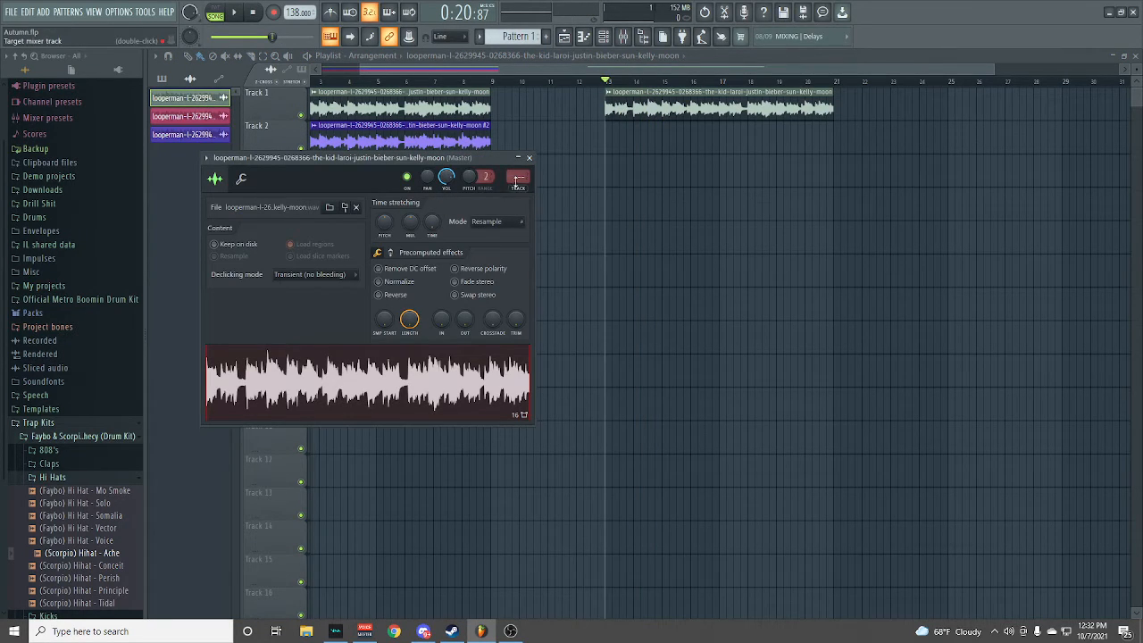
{"action": "double_click", "coordinate": [455, 140]}
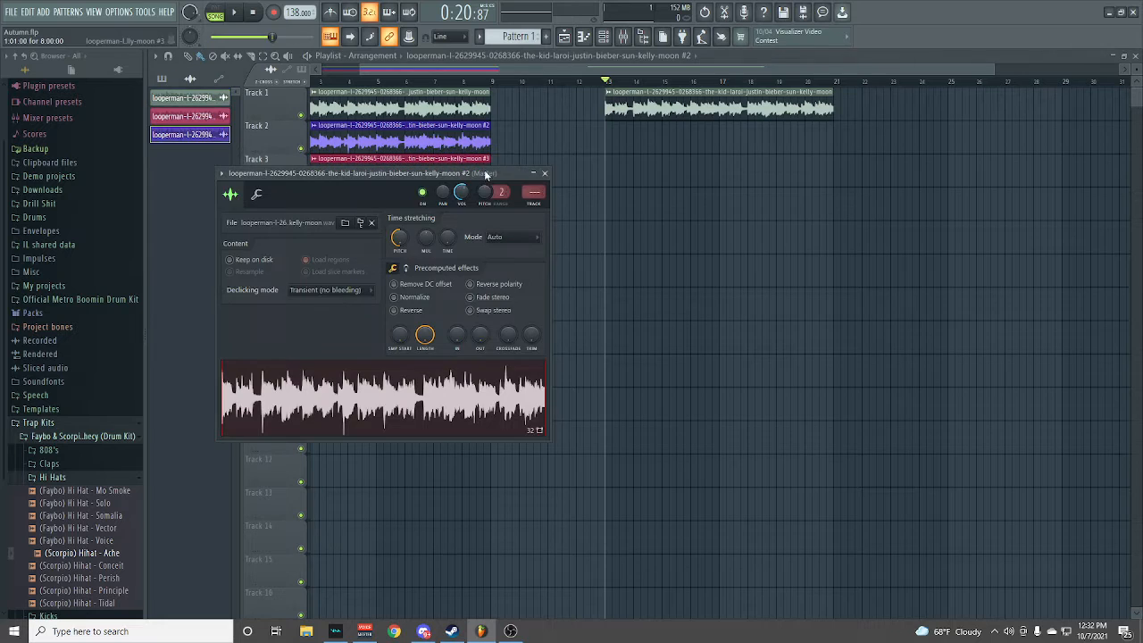
{"action": "double_click", "coordinate": [471, 158]}
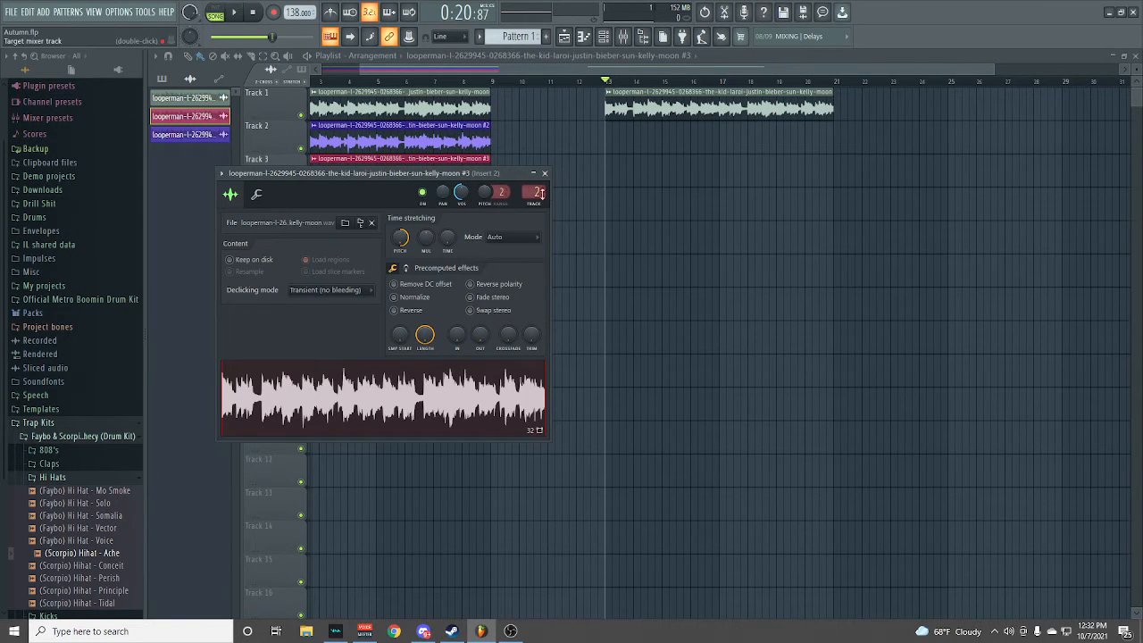
- Make the original loop the active clip and replay a short section of it from bar 13
{"action": "left_click", "coordinate": [629, 104]}
{"action": "key", "text": "space"}
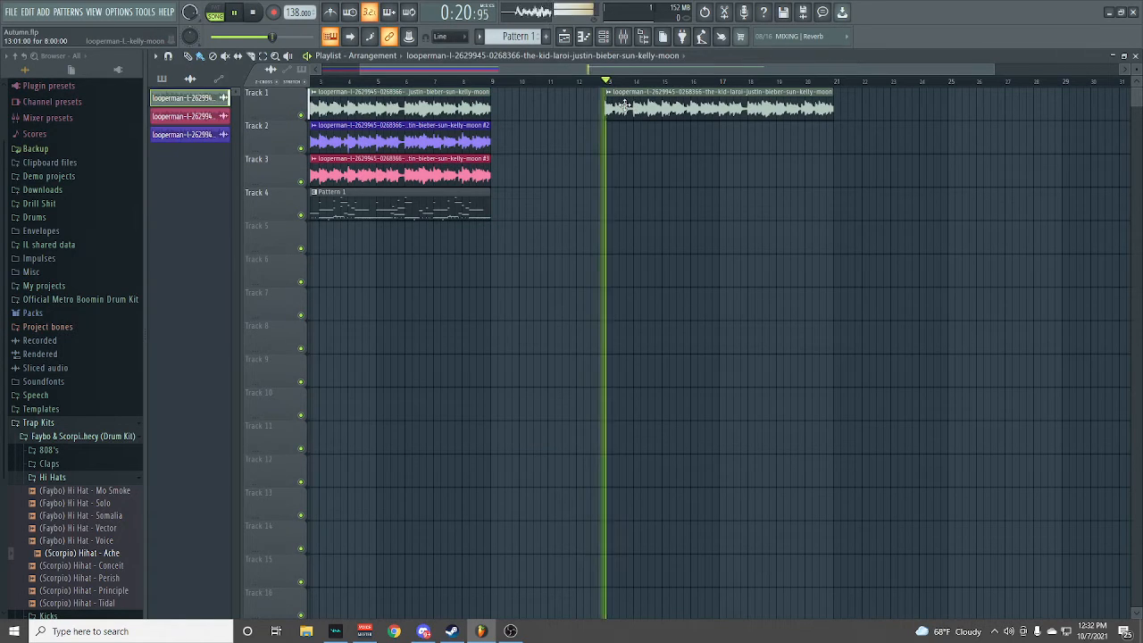
{"action": "key", "text": "space"}
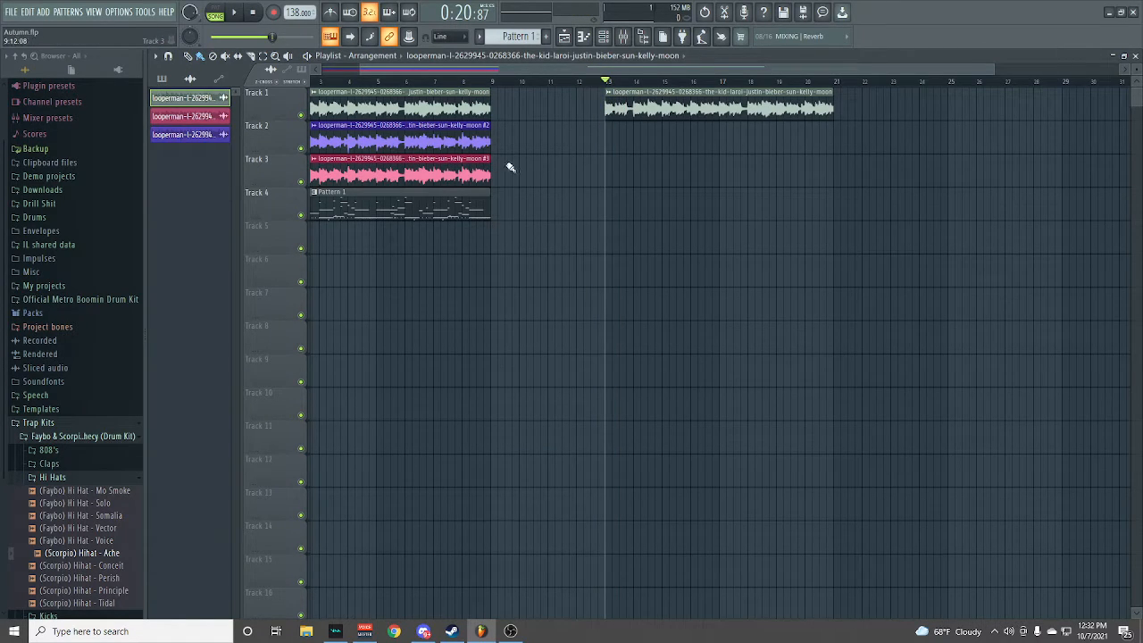
- Place a copy of the #2 loop version on Track 2 at bar 13, beneath the original loop
{"action": "left_click", "coordinate": [183, 119]}
{"action": "left_click", "coordinate": [189, 136]}
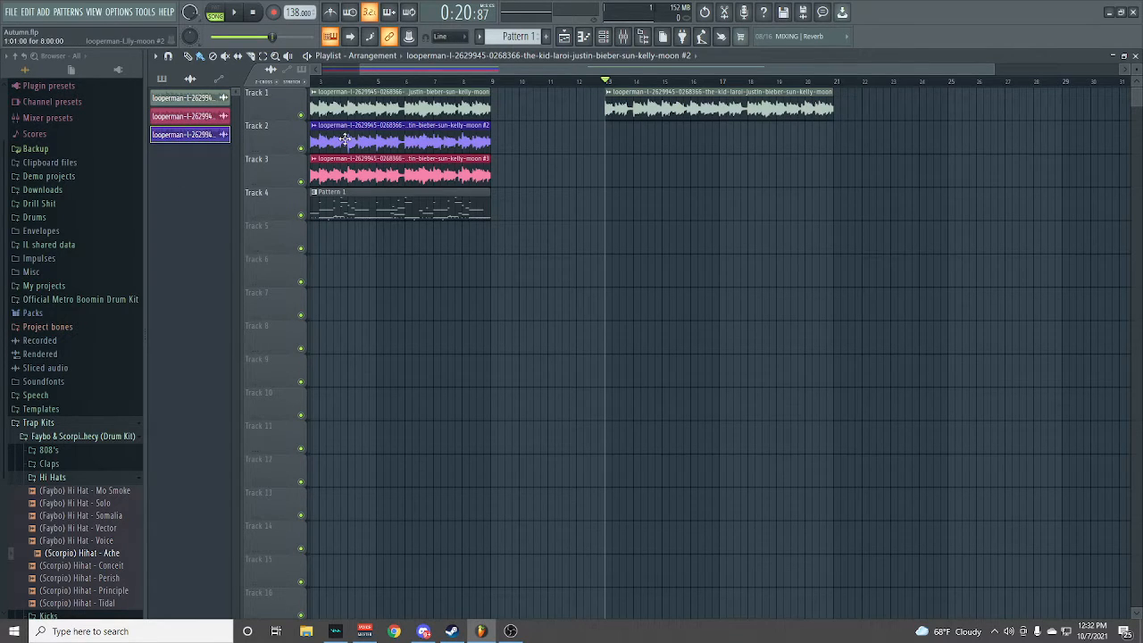
{"action": "scroll", "coordinate": [637, 92], "scroll_direction": "left", "scroll_amount": 2}
{"action": "left_click", "coordinate": [658, 139]}
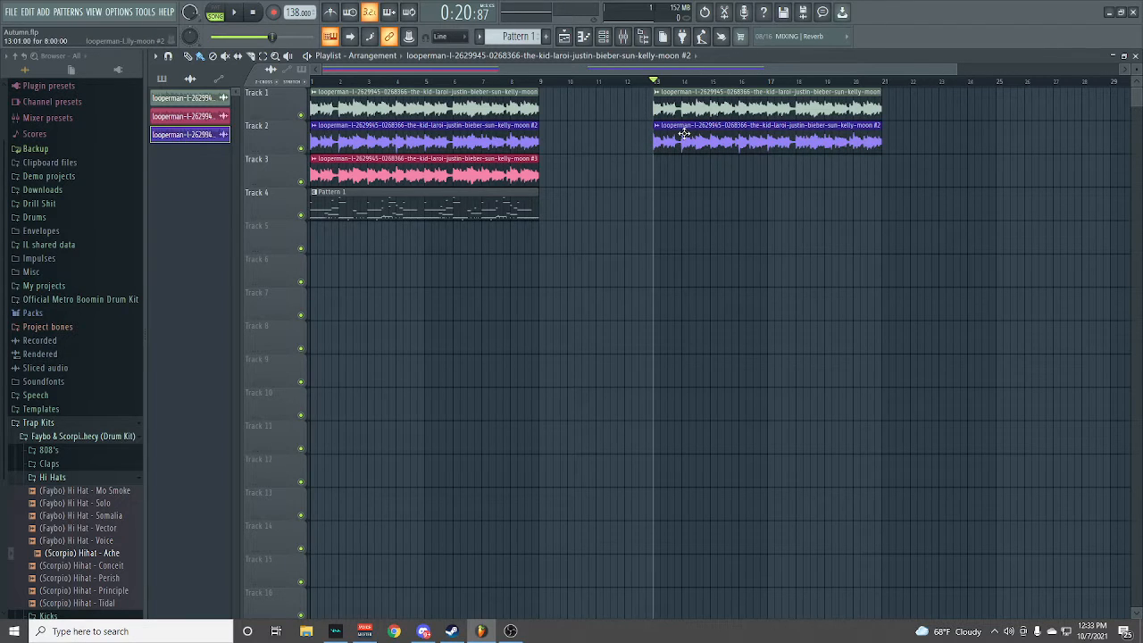
- Audition the #2 loop on Track 2 together with the original loop from bar 13
{"action": "double_click", "coordinate": [683, 132]}
{"action": "left_click", "coordinate": [539, 198]}
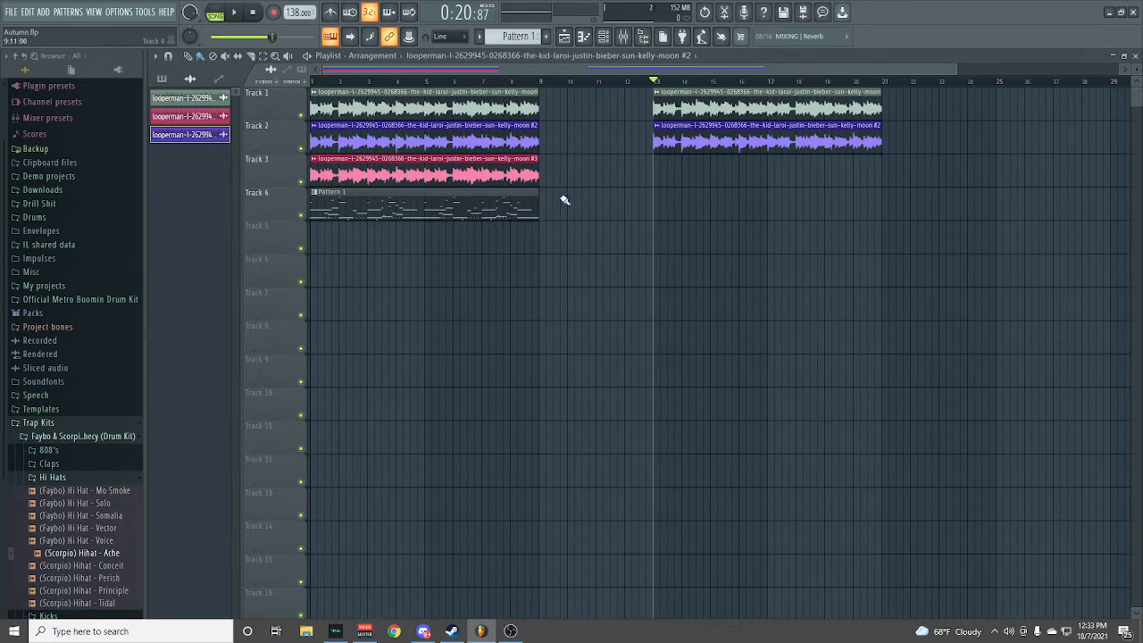
{"action": "mouse_move", "coordinate": [685, 140]}
{"action": "left_mouse_down"}
{"action": "mouse_move", "coordinate": [834, 141]}
{"action": "mouse_move", "coordinate": [692, 134]}
{"action": "left_mouse_up"}
{"action": "key", "text": "space"}
{"action": "key", "text": "space"}
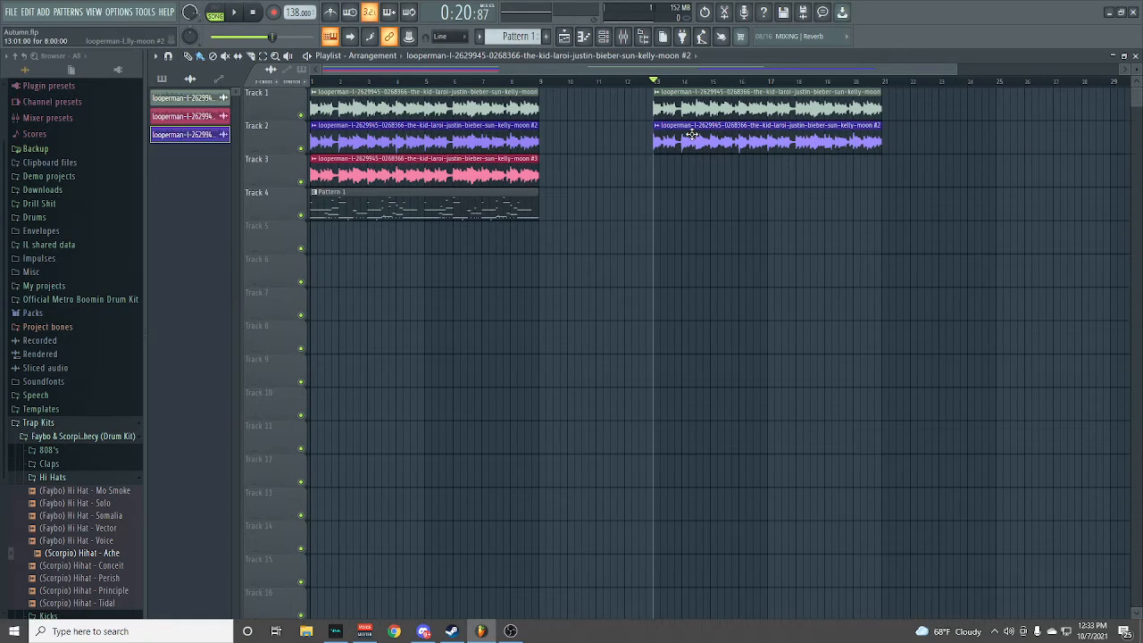
{"action": "key", "text": "space"}
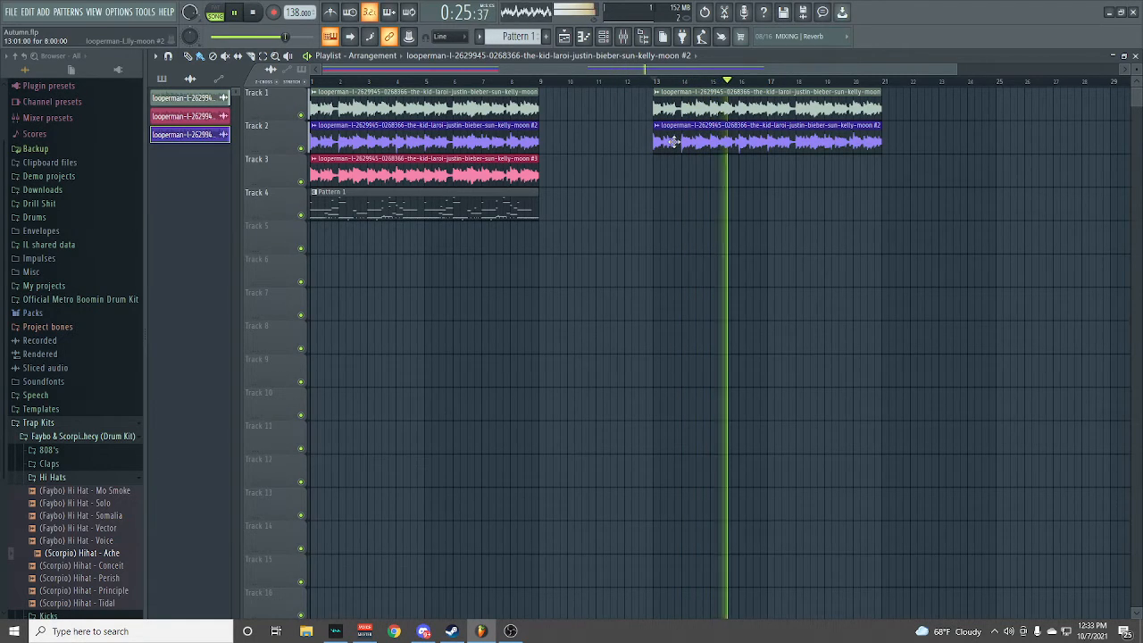
{"action": "key", "text": "space"}
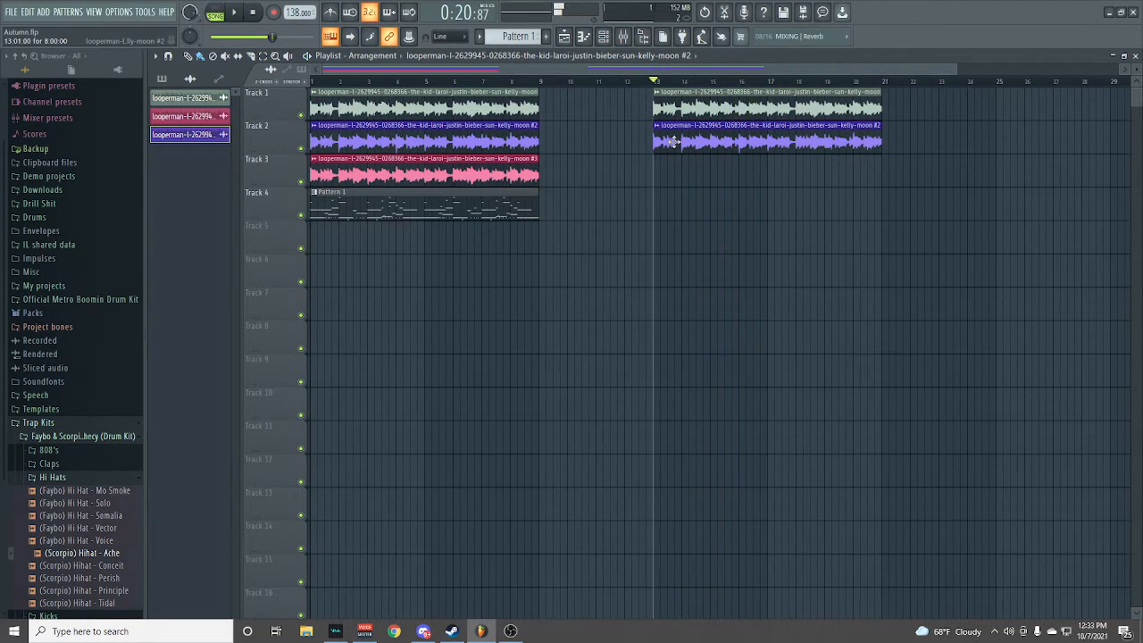
- Place a copy of the #3 loop version on Track 3 at bar 13 and audition the three layered loops
{"action": "left_click", "coordinate": [200, 122]}
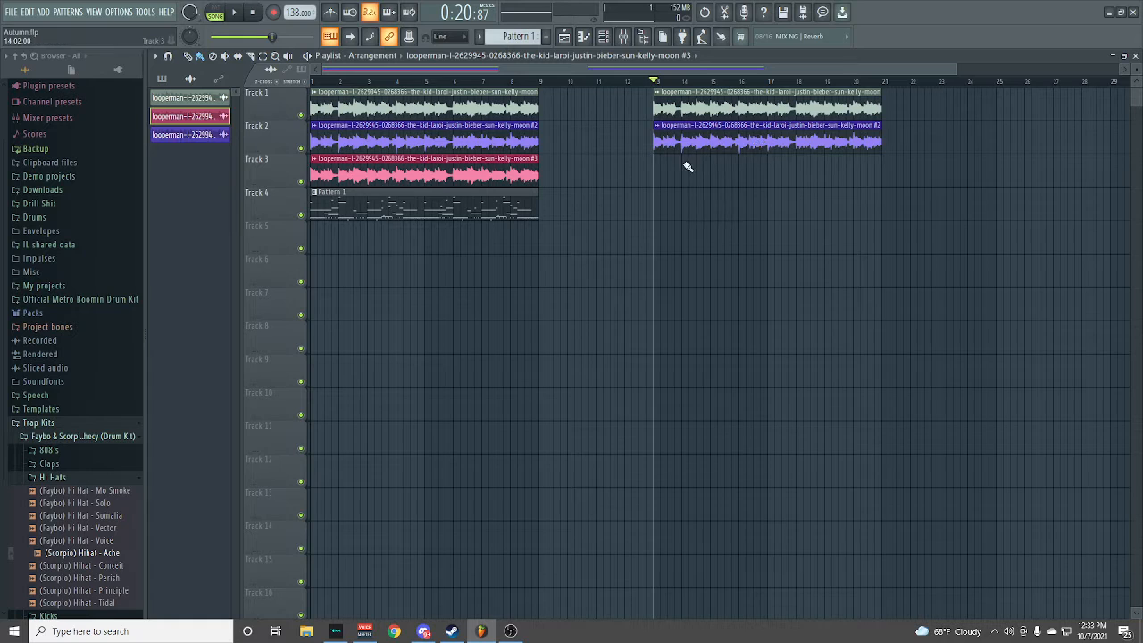
{"action": "key", "text": "space"}
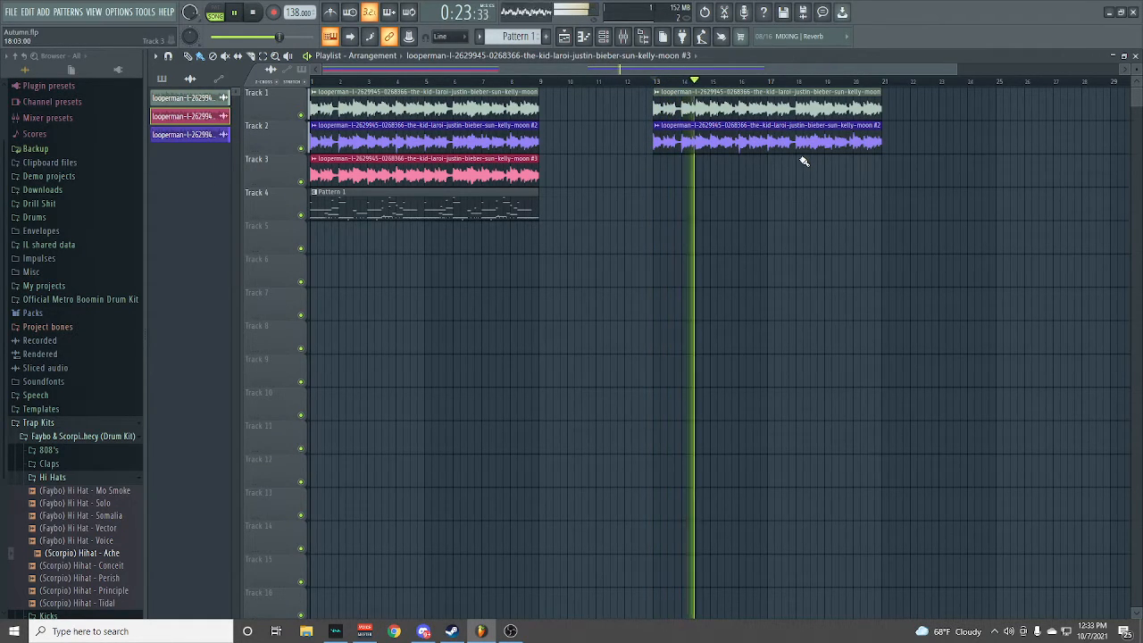
{"action": "key", "text": "space"}
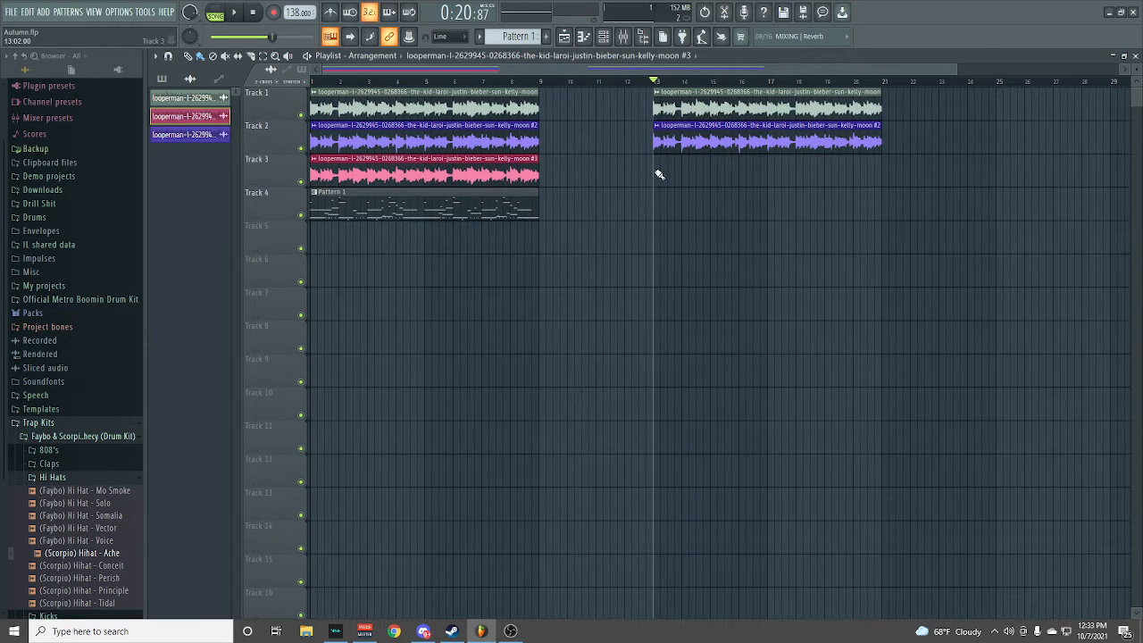
{"action": "double_click", "coordinate": [659, 174]}
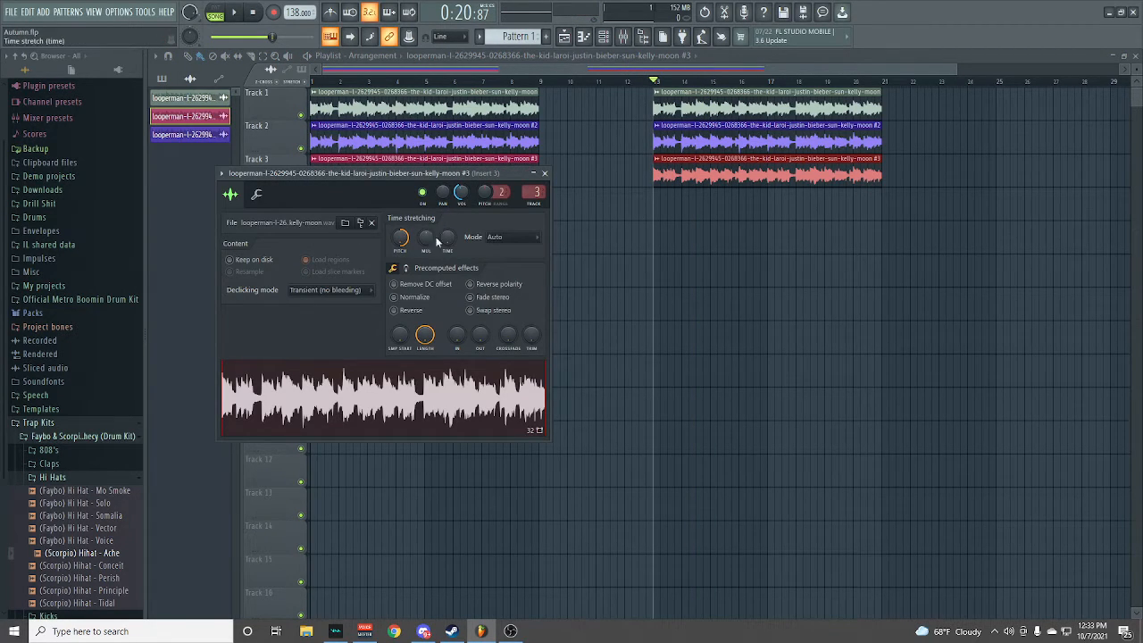
{"action": "left_click", "coordinate": [544, 174]}
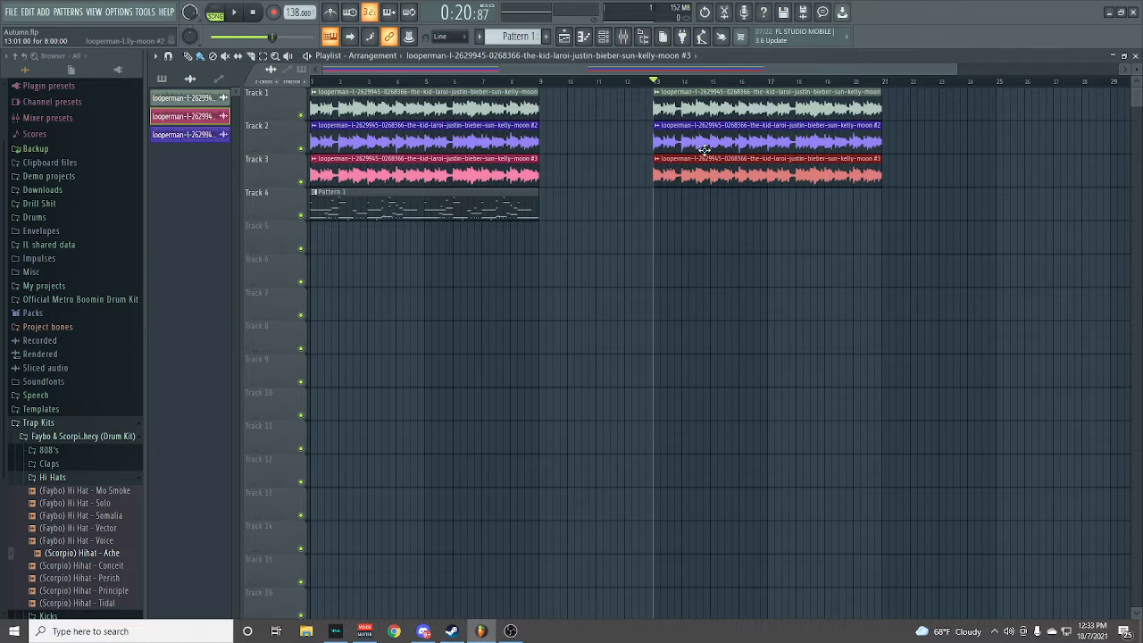
{"action": "key", "text": "space"}
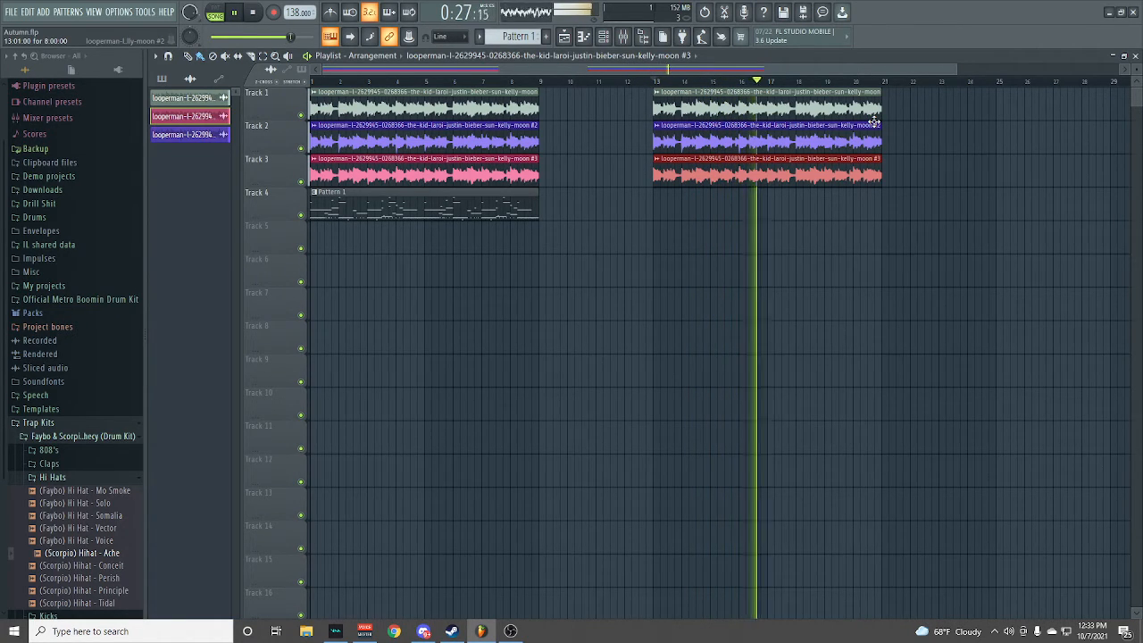
{"action": "key", "text": "space"}
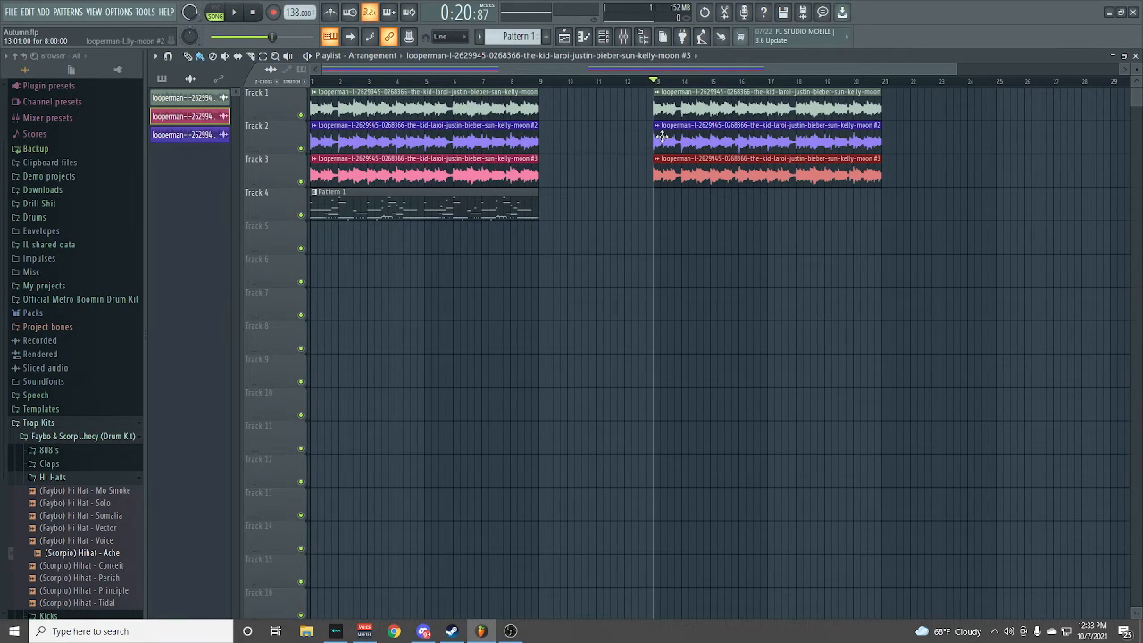
- Delete the three loop clips that start at bar 13 on Tracks 1 to 3
{"action": "right_click", "coordinate": [672, 110]}
{"action": "right_click", "coordinate": [675, 140]}
{"action": "right_click", "coordinate": [676, 167]}
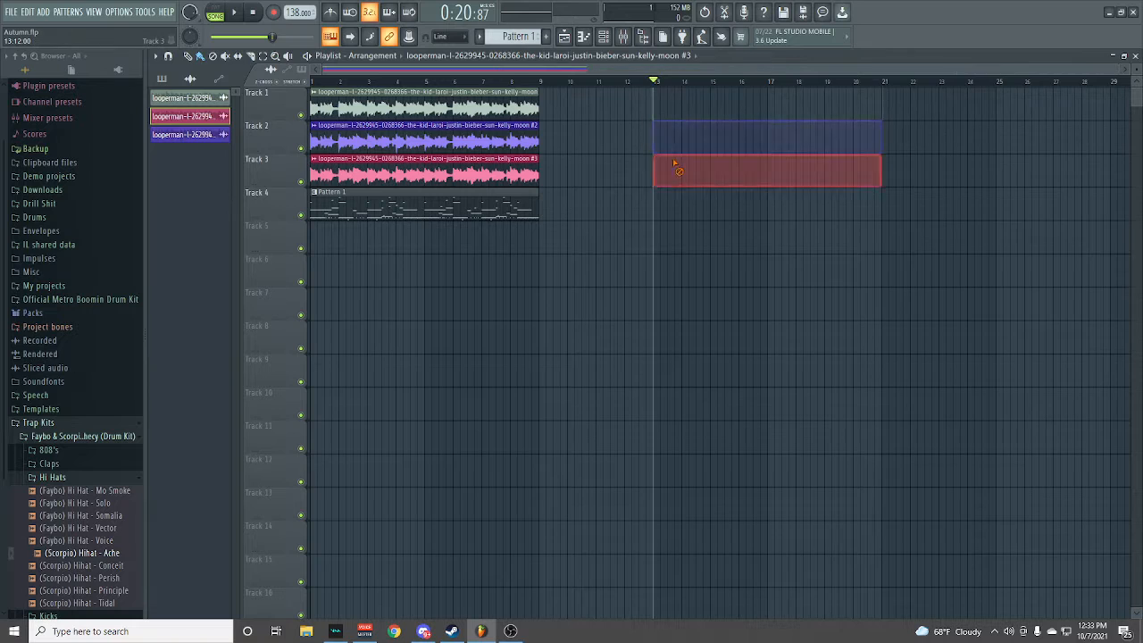
- Make the original loop the active clip and place a copy of it on Track 1 at bar 13
{"action": "left_click", "coordinate": [318, 82]}
{"action": "left_click", "coordinate": [337, 95]}
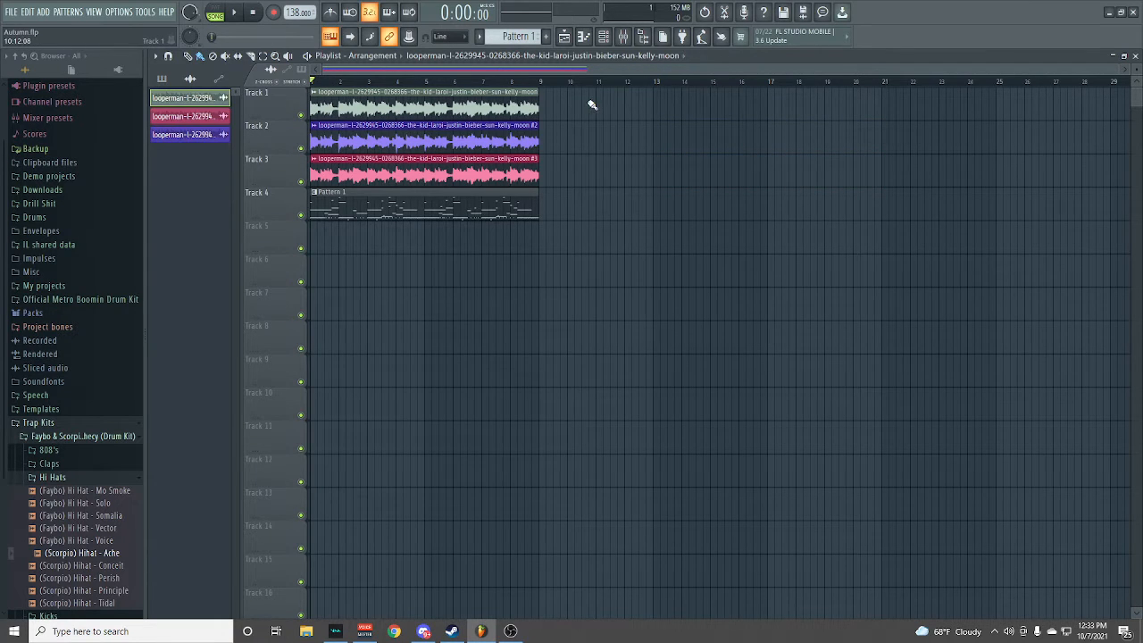
{"action": "left_click_drag", "start_coordinate": [592, 105], "coordinate": [659, 105]}
- Examine the reFX Nexus_2 melody of Pattern 1 in the piano roll and preview its sound
{"action": "left_click", "coordinate": [603, 41]}
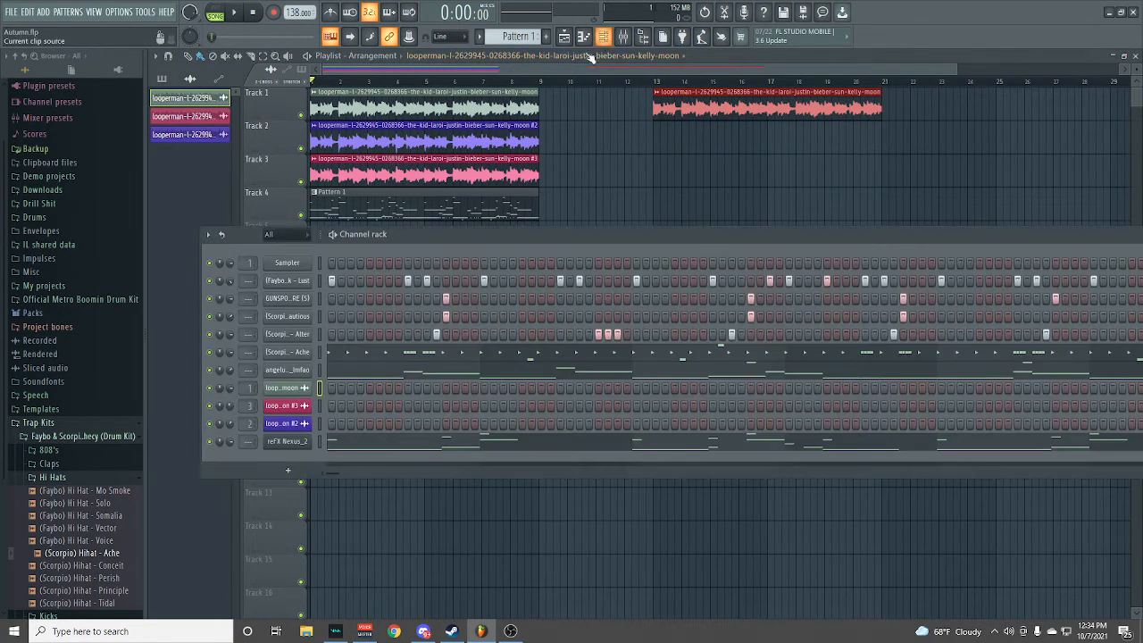
{"action": "left_click_drag", "start_coordinate": [567, 71], "coordinate": [611, 75]}
{"action": "left_click", "coordinate": [602, 41]}
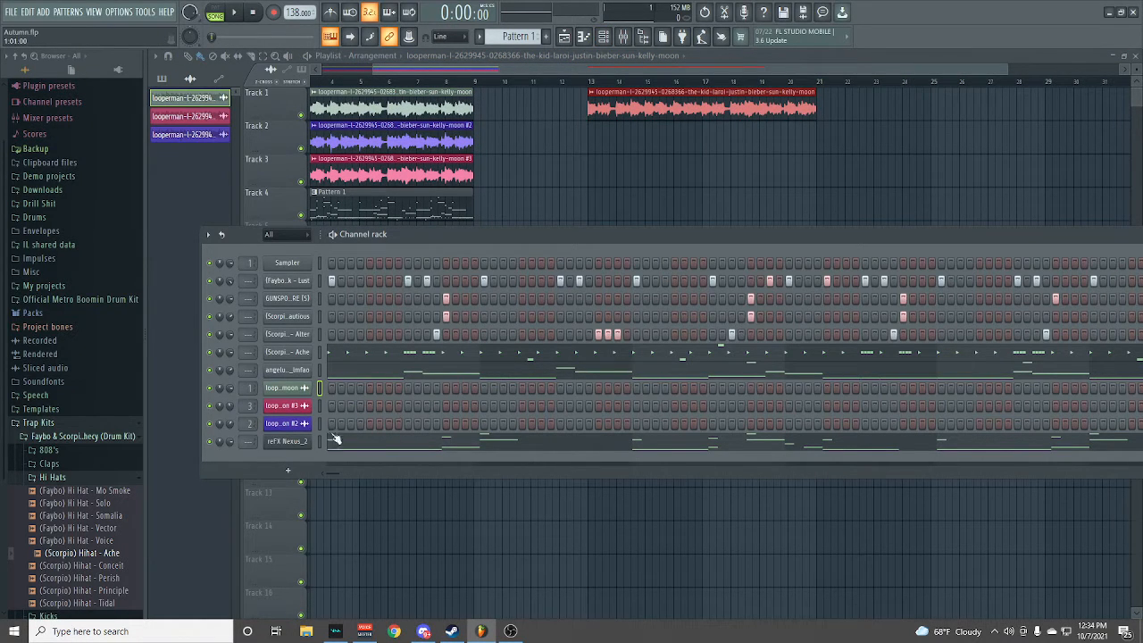
{"action": "left_click", "coordinate": [306, 440]}
{"action": "left_click", "coordinate": [729, 189]}
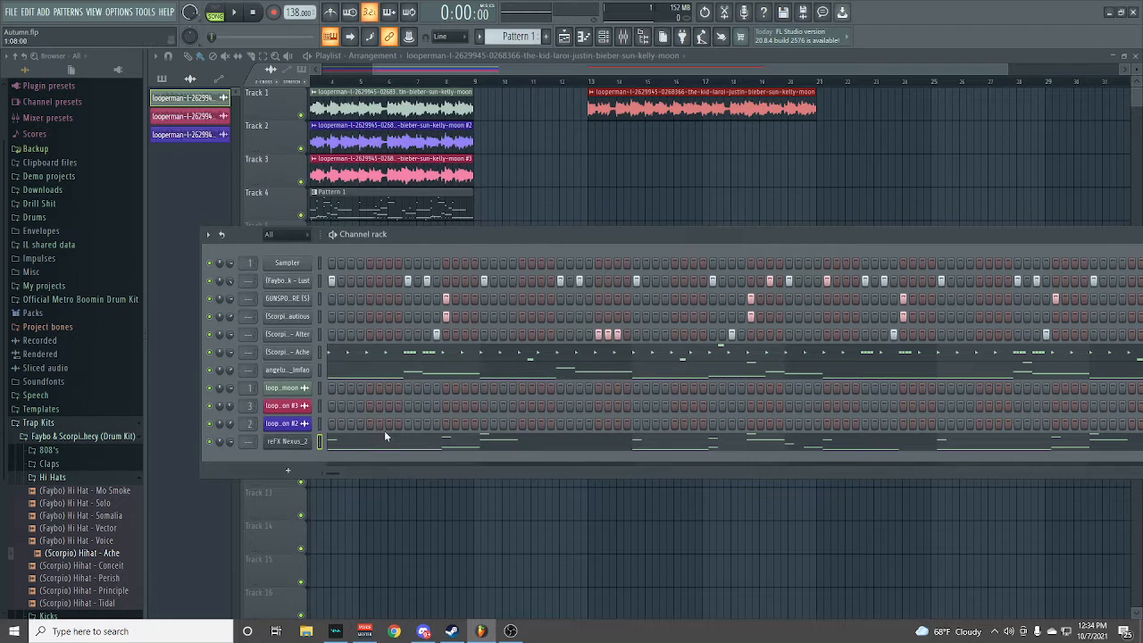
{"action": "right_click", "coordinate": [305, 440]}
{"action": "left_click", "coordinate": [343, 443]}
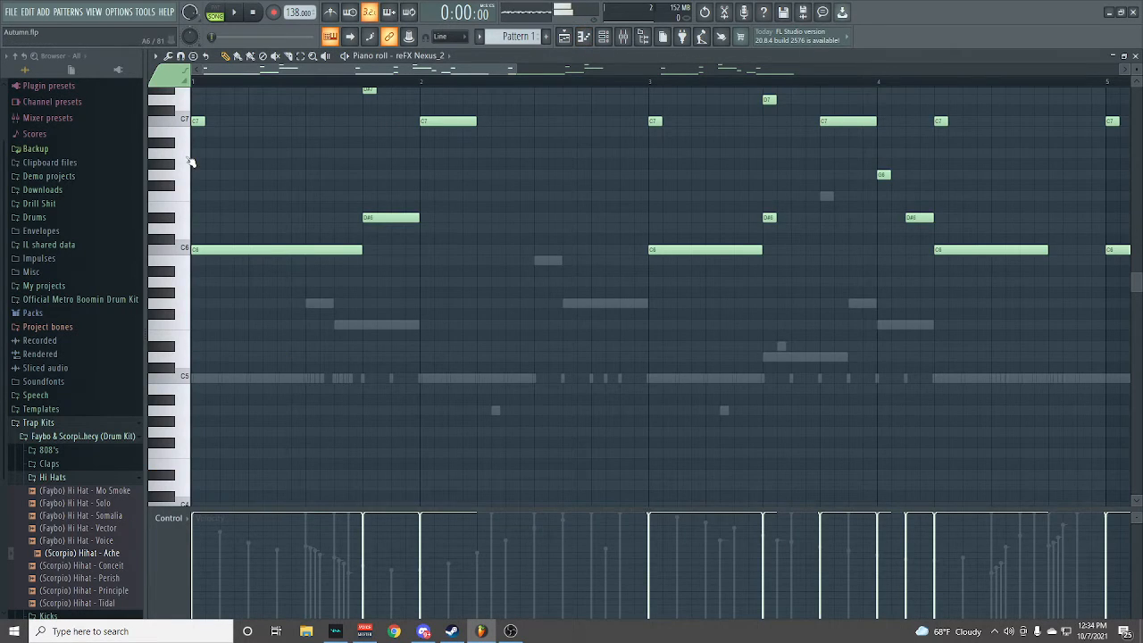
{"action": "left_click_drag", "start_coordinate": [191, 161], "coordinate": [185, 386]}
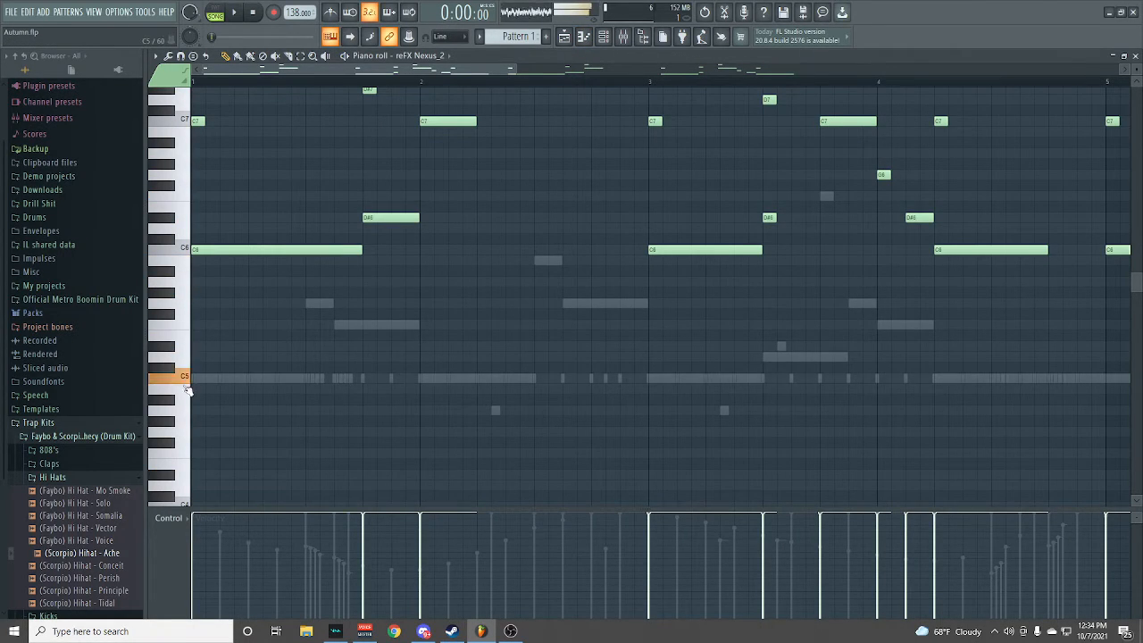
{"action": "left_click", "coordinate": [1134, 56]}
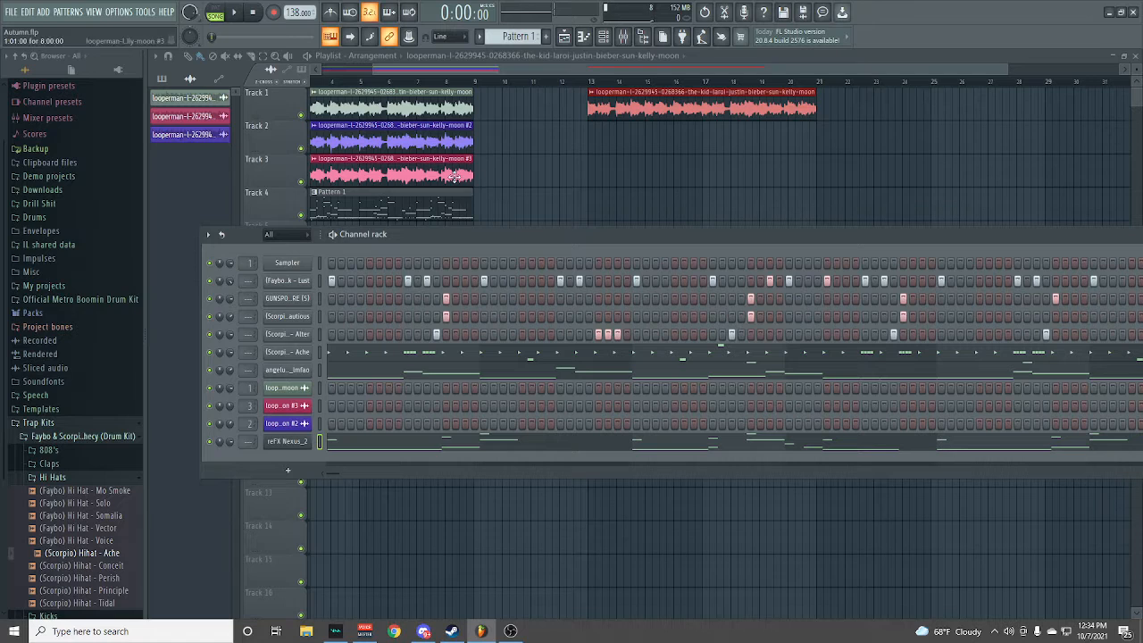
- Create a new empty pattern, Pattern 2, keeping its default name
{"action": "left_click", "coordinate": [283, 279]}
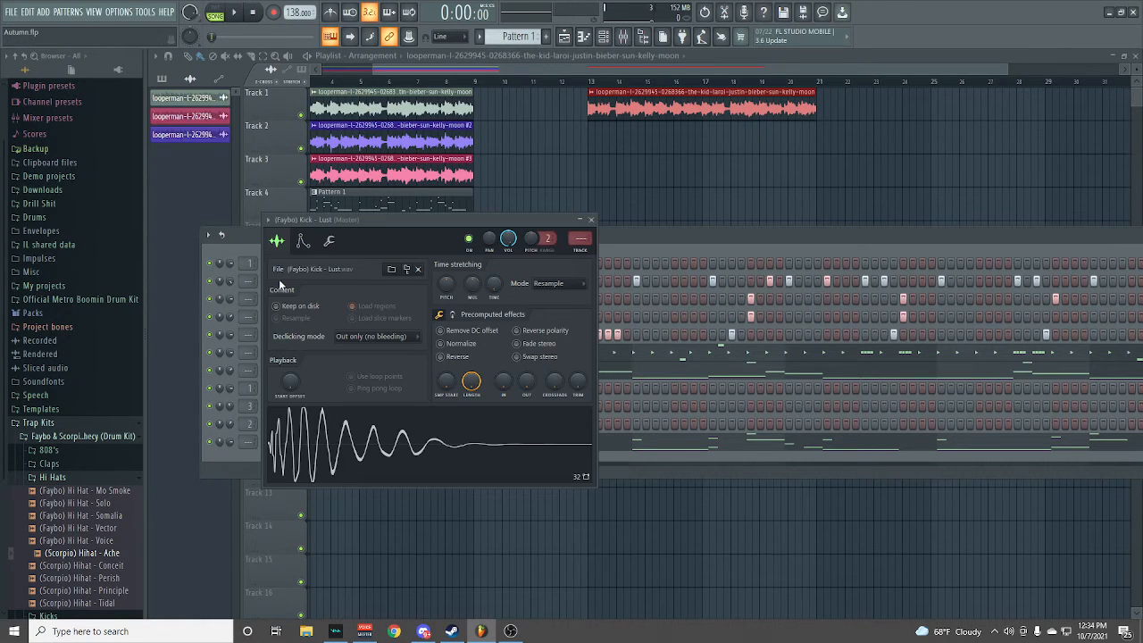
{"action": "left_click", "coordinate": [590, 220]}
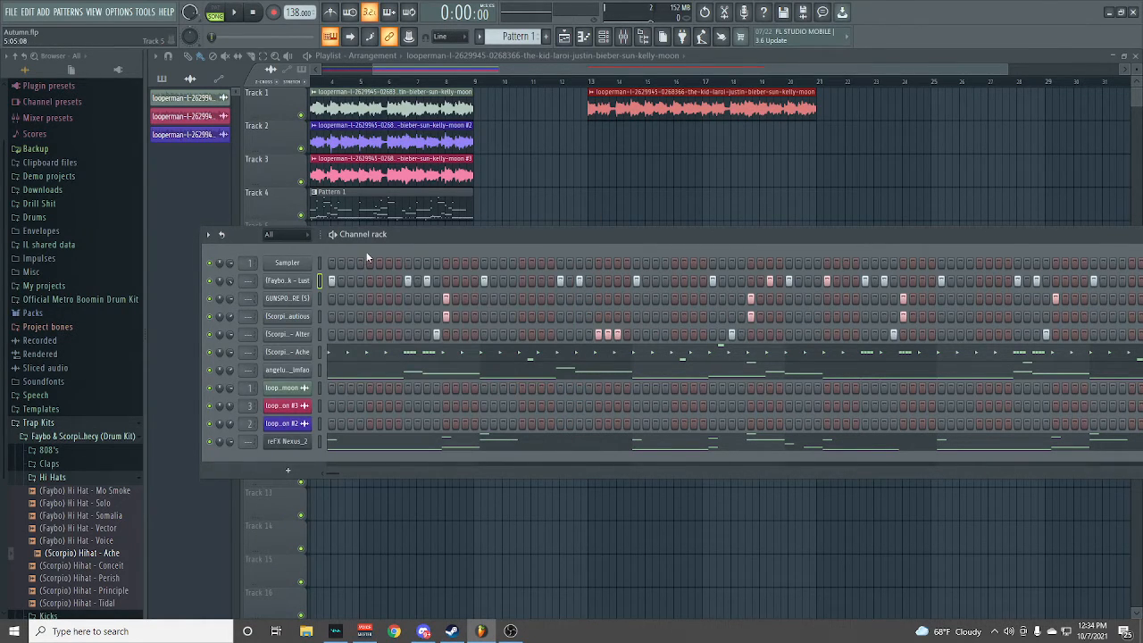
{"action": "left_click", "coordinate": [548, 37]}
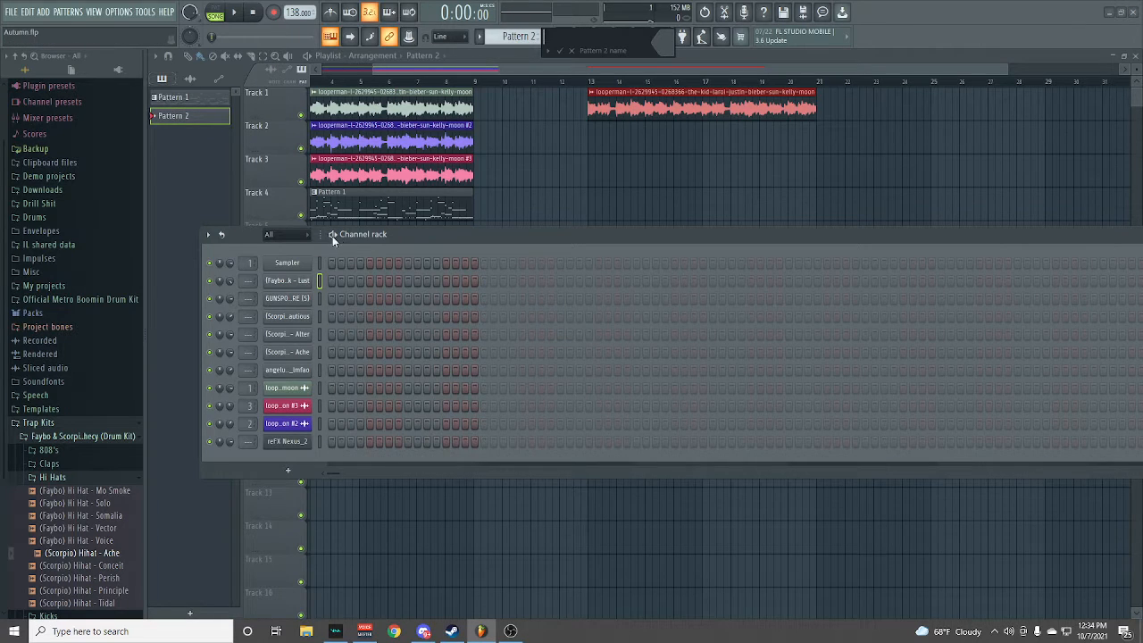
{"action": "left_click", "coordinate": [572, 51]}
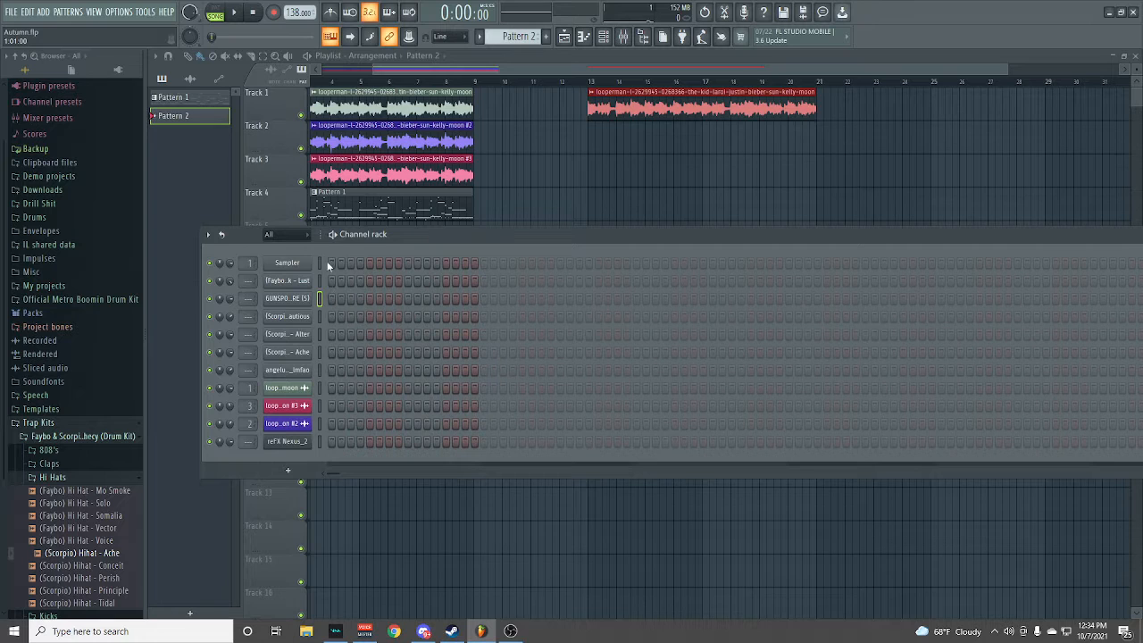
- Copy the Faybo Lust kick channel's steps from Pattern 1 and paste them into the same channel of Pattern 2
{"action": "left_click", "coordinate": [169, 98]}
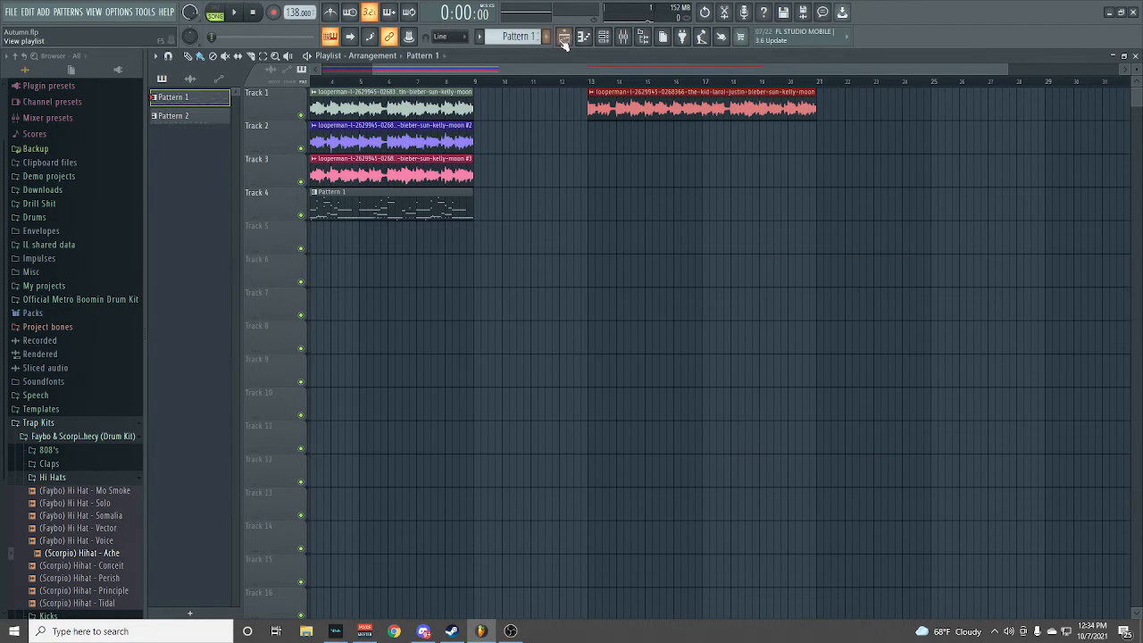
{"action": "left_click", "coordinate": [604, 41]}
{"action": "right_click", "coordinate": [285, 282]}
{"action": "left_click", "coordinate": [444, 294]}
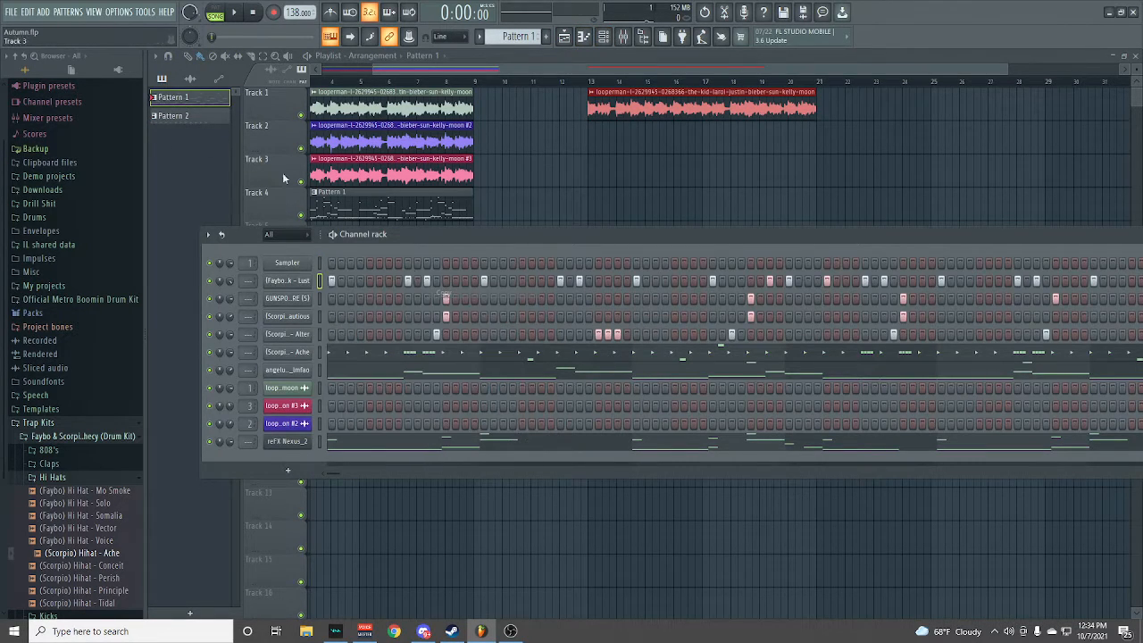
{"action": "left_click", "coordinate": [197, 121]}
{"action": "left_click", "coordinate": [613, 37]}
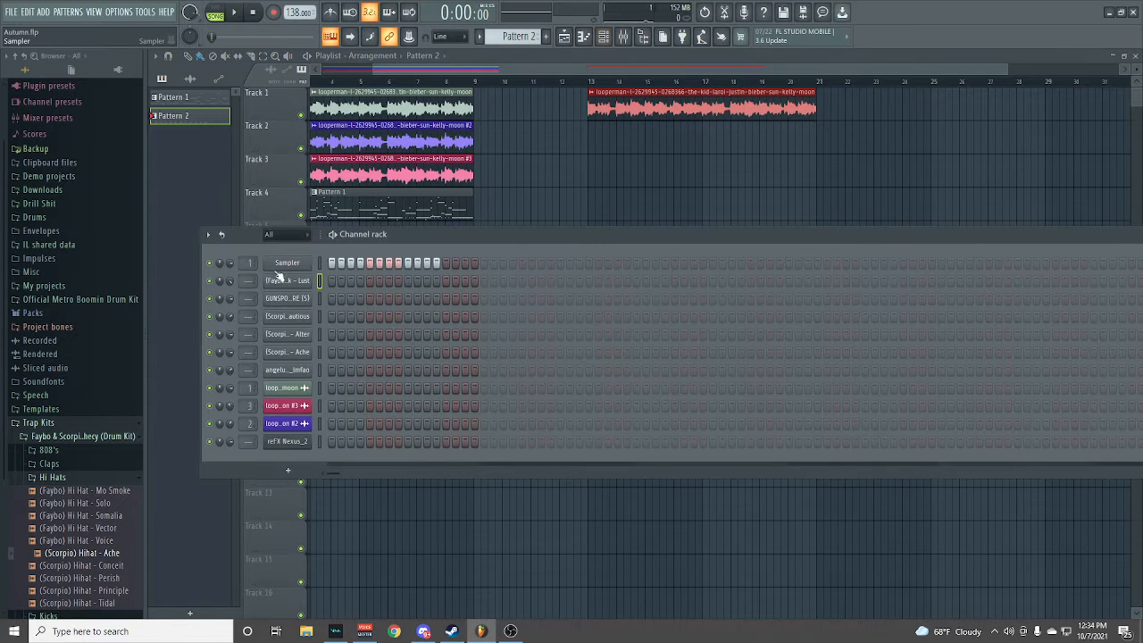
{"action": "right_click", "coordinate": [285, 277]}
{"action": "left_click", "coordinate": [473, 301]}
- Place Pattern 2 on Track 2 at bar 13 and clear the stray Sampler steps from the pattern
{"action": "left_click", "coordinate": [591, 143]}
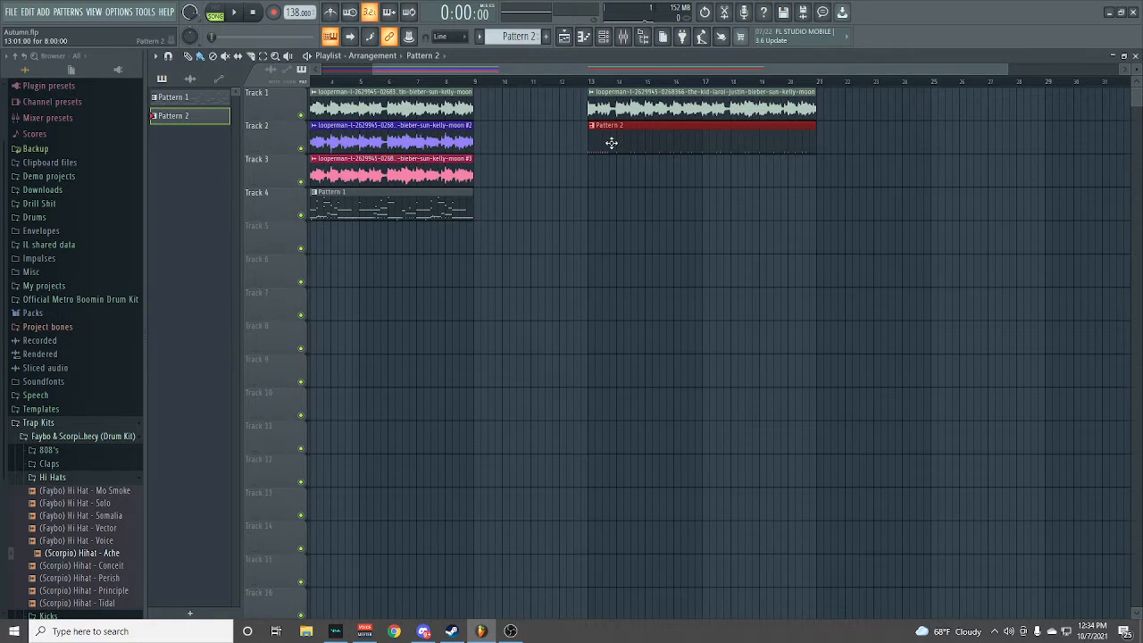
{"action": "left_click", "coordinate": [605, 37]}
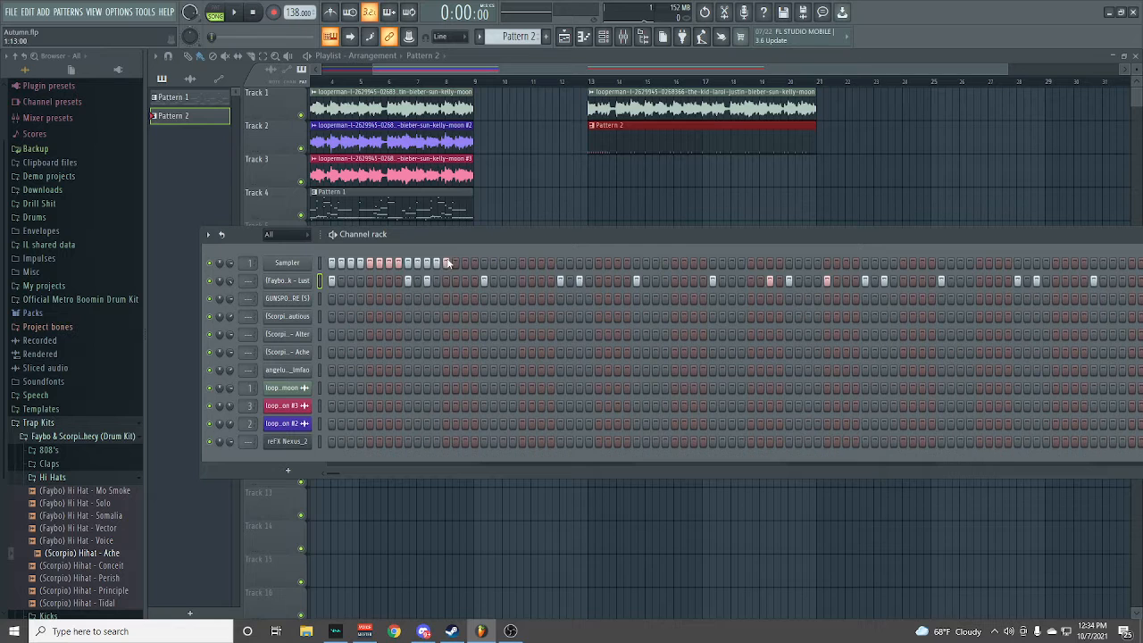
{"action": "key", "text": "space"}
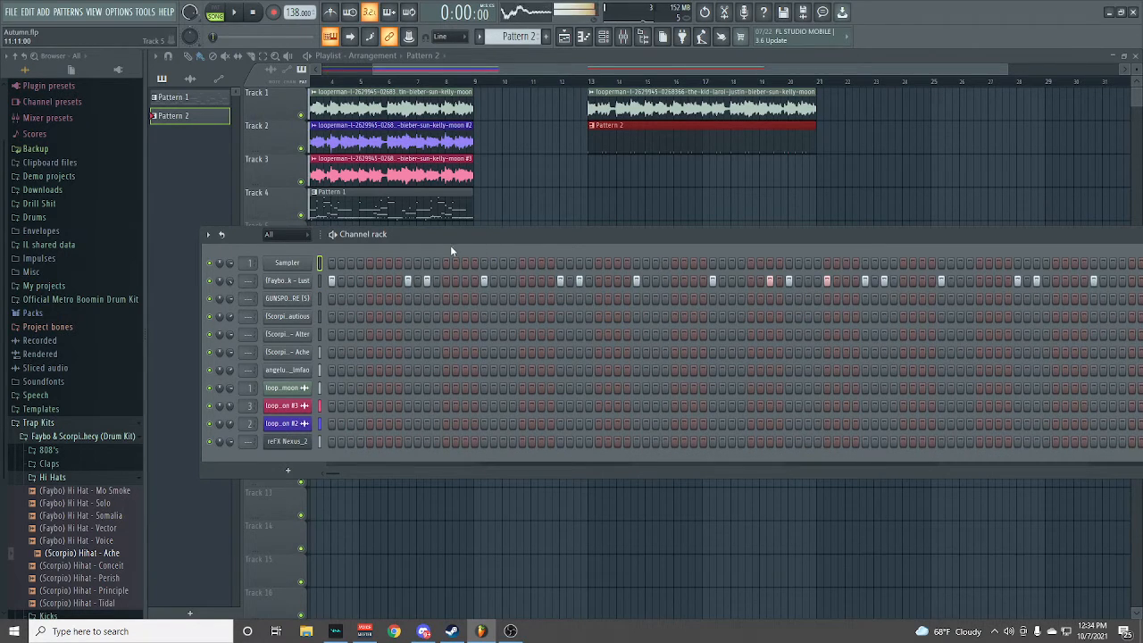
- Audition the kick pattern together with the original loop from bar 13 while viewing the kick steps in the channel rack
{"action": "left_click", "coordinate": [589, 82]}
{"action": "left_click", "coordinate": [605, 38]}
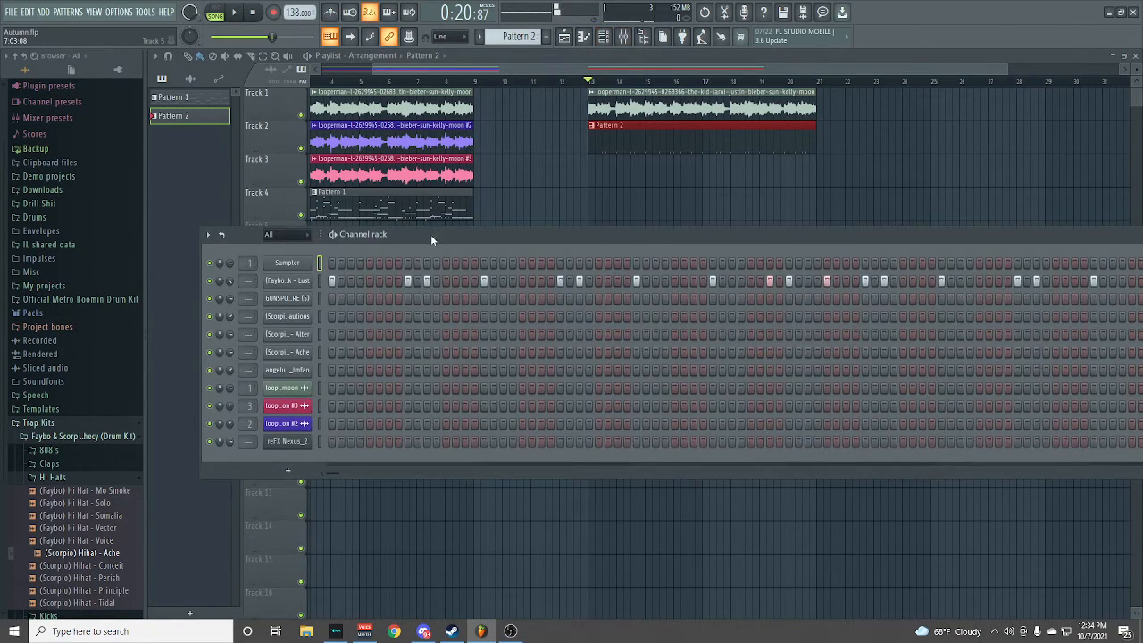
{"action": "left_click_drag", "start_coordinate": [430, 234], "coordinate": [392, 237]}
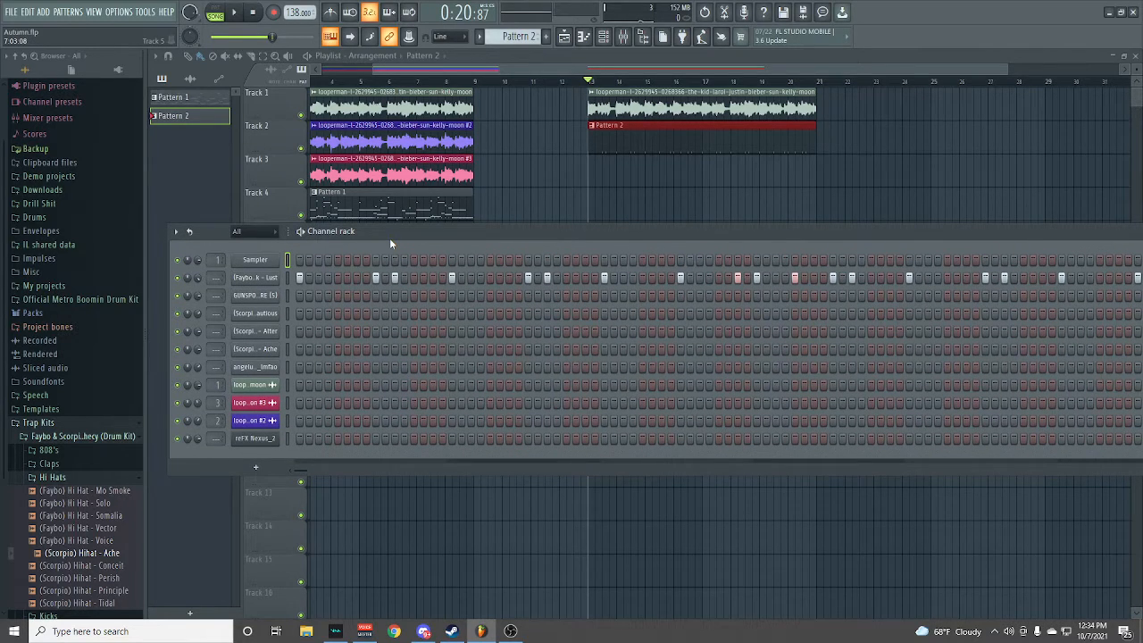
{"action": "left_click_drag", "start_coordinate": [478, 70], "coordinate": [534, 72]}
{"action": "key", "text": "space"}
{"action": "left_click", "coordinate": [605, 39]}
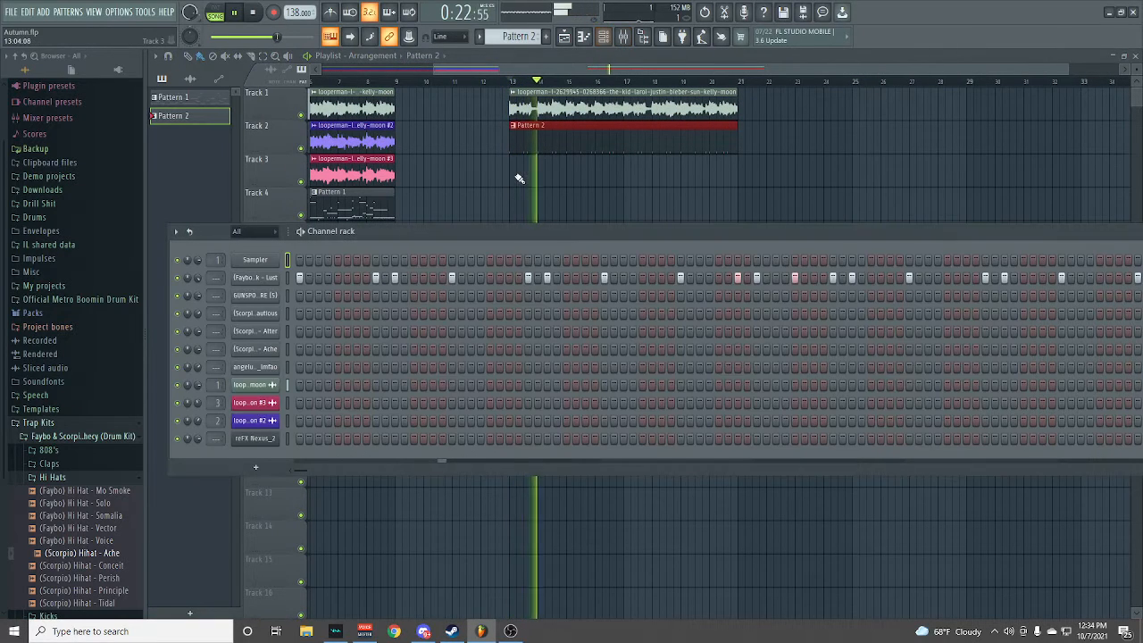
{"action": "left_click_drag", "start_coordinate": [581, 230], "coordinate": [430, 233]}
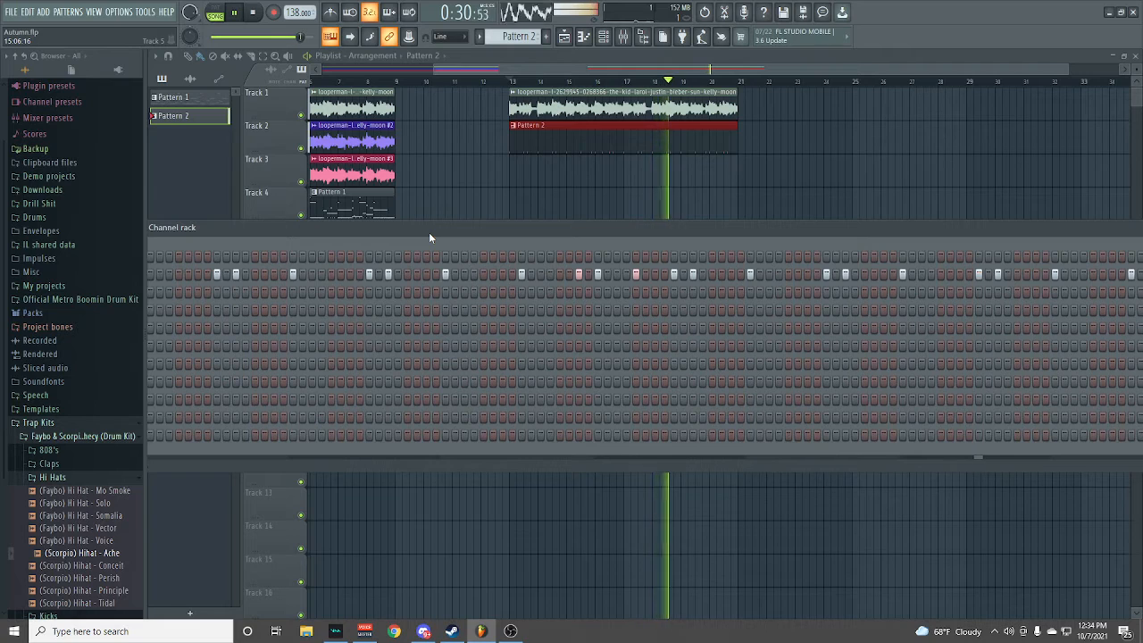
{"action": "left_click_drag", "start_coordinate": [429, 232], "coordinate": [227, 250]}
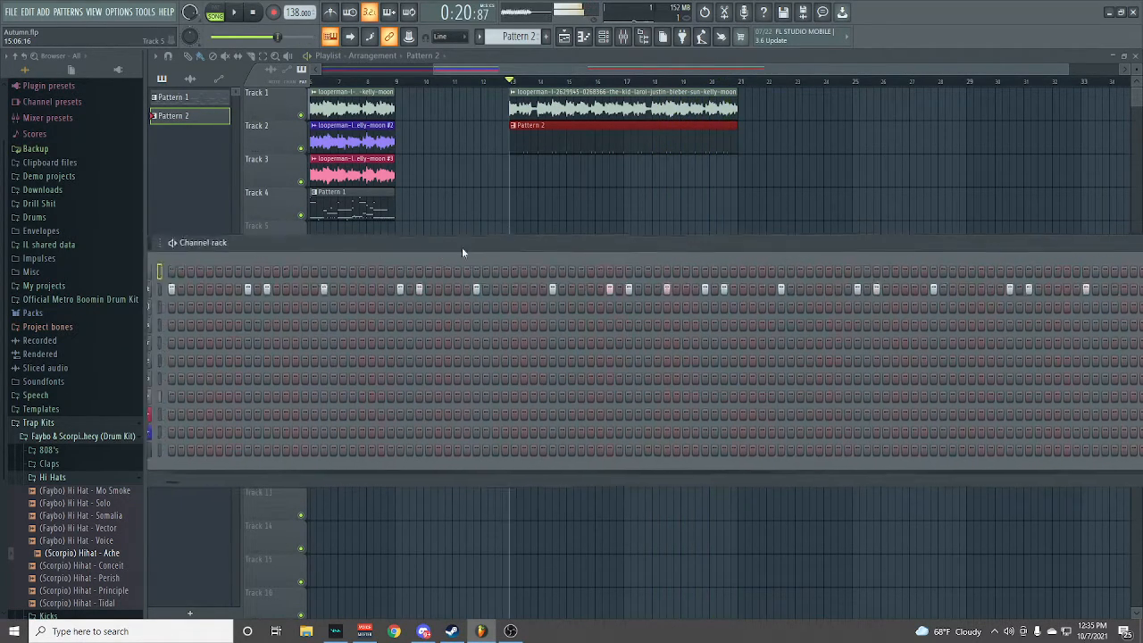
{"action": "left_click_drag", "start_coordinate": [462, 251], "coordinate": [682, 252]}
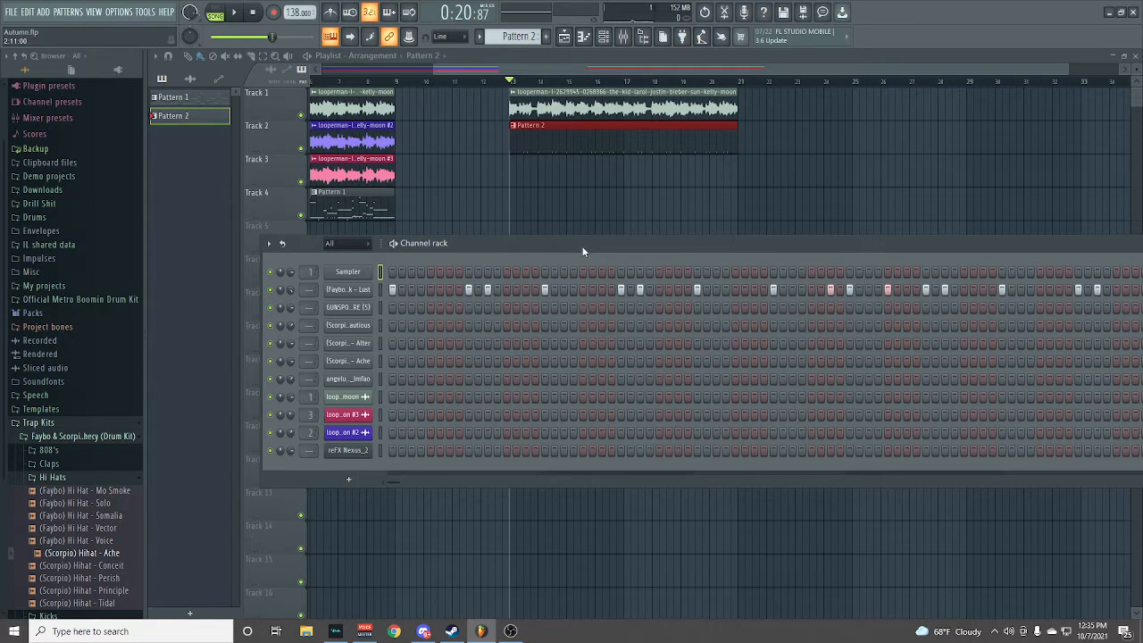
{"action": "left_click_drag", "start_coordinate": [583, 252], "coordinate": [489, 244]}
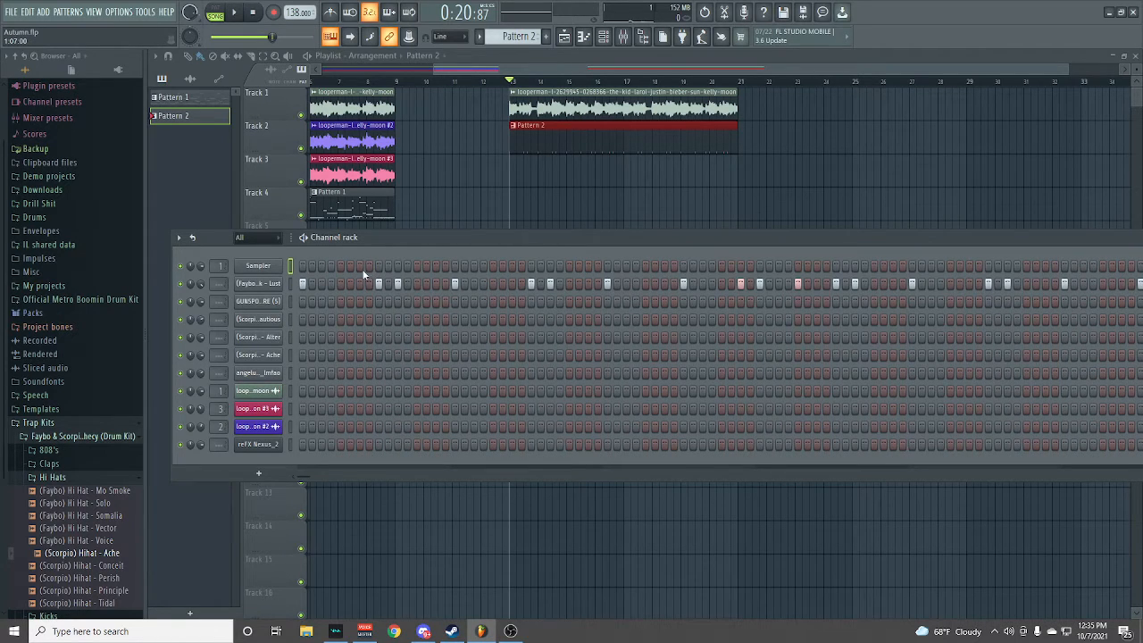
- Copy the GUNSPO..RE (S) channel's steps from Pattern 1 and paste them into the same channel of Pattern 2
{"action": "left_click", "coordinate": [262, 105]}
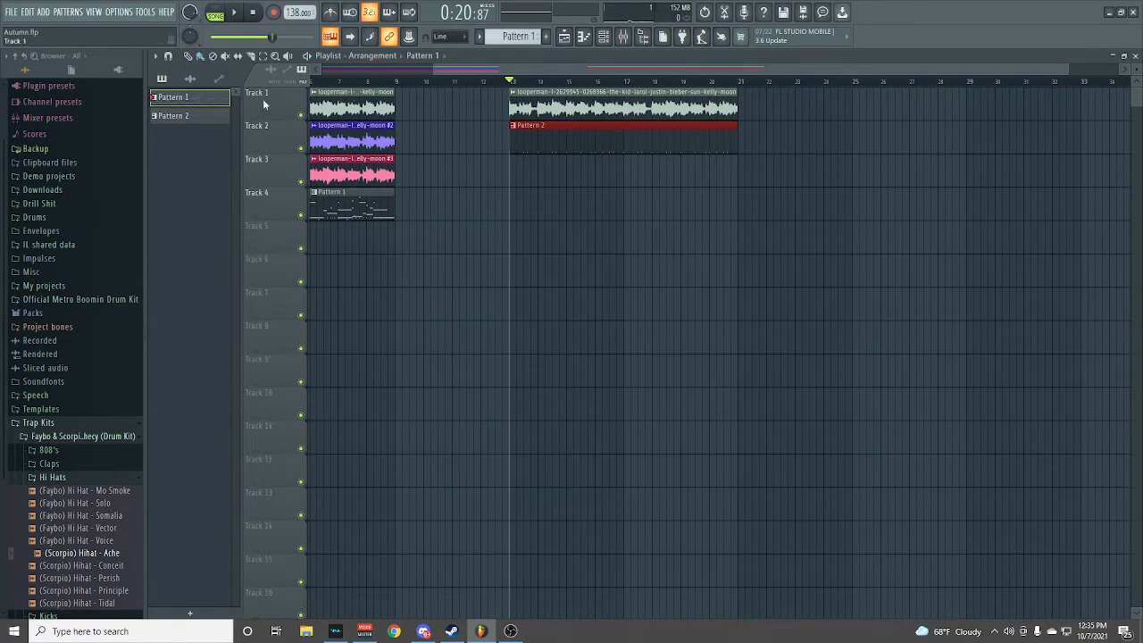
{"action": "left_click", "coordinate": [599, 45]}
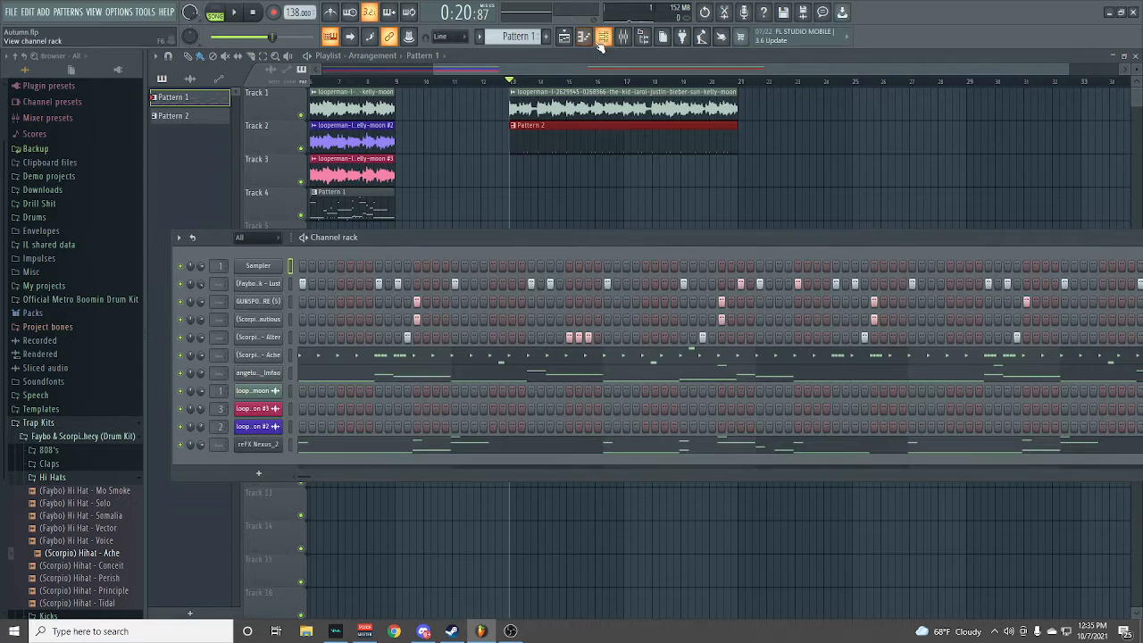
{"action": "right_click", "coordinate": [262, 309]}
{"action": "key", "text": "F6"}
{"action": "left_click", "coordinate": [222, 117]}
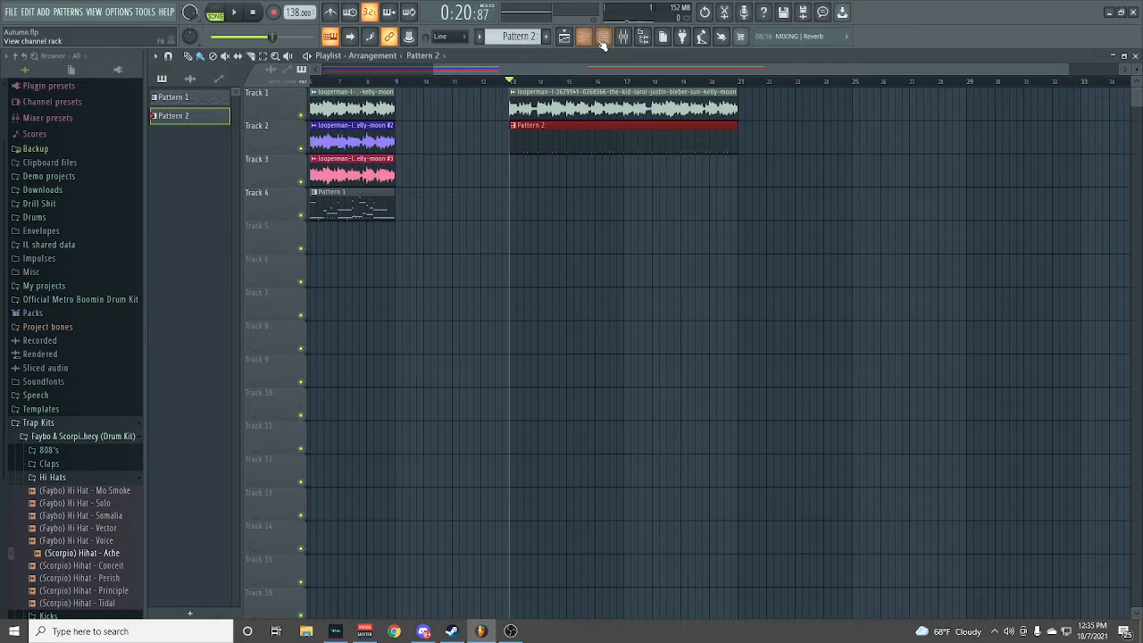
{"action": "left_click", "coordinate": [602, 42]}
{"action": "right_click", "coordinate": [276, 304]}
{"action": "left_click", "coordinate": [414, 325]}
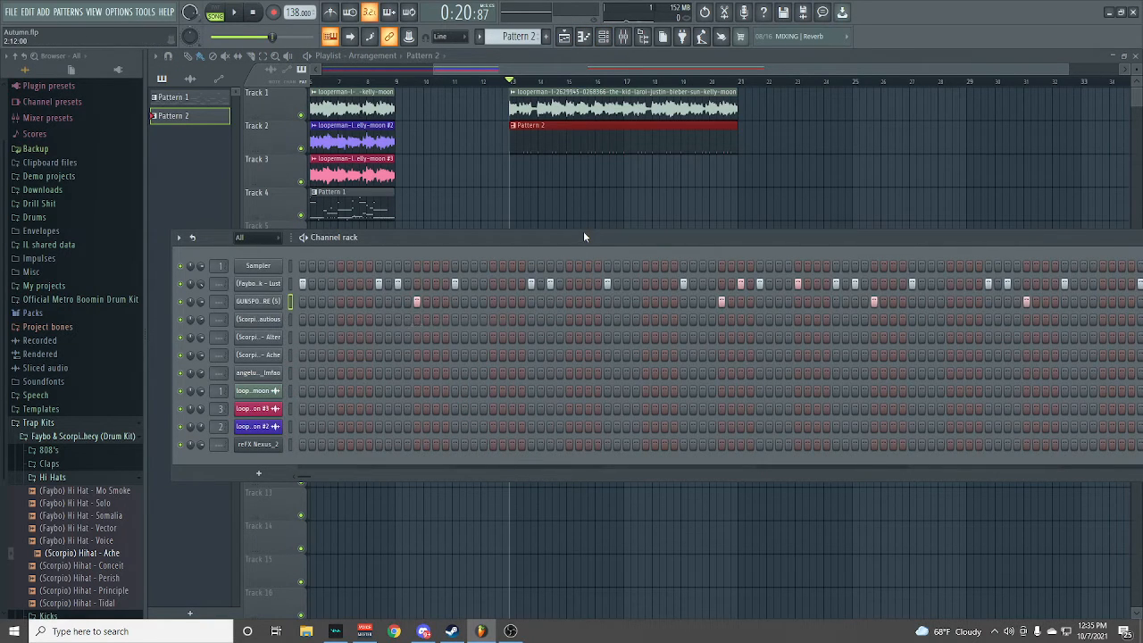
- Demonstrate manual hit placement in the GUNSPO..RE (S) channel by adding hits on steps 13 and 29 during playback
{"action": "left_click_drag", "start_coordinate": [605, 242], "coordinate": [588, 237]}
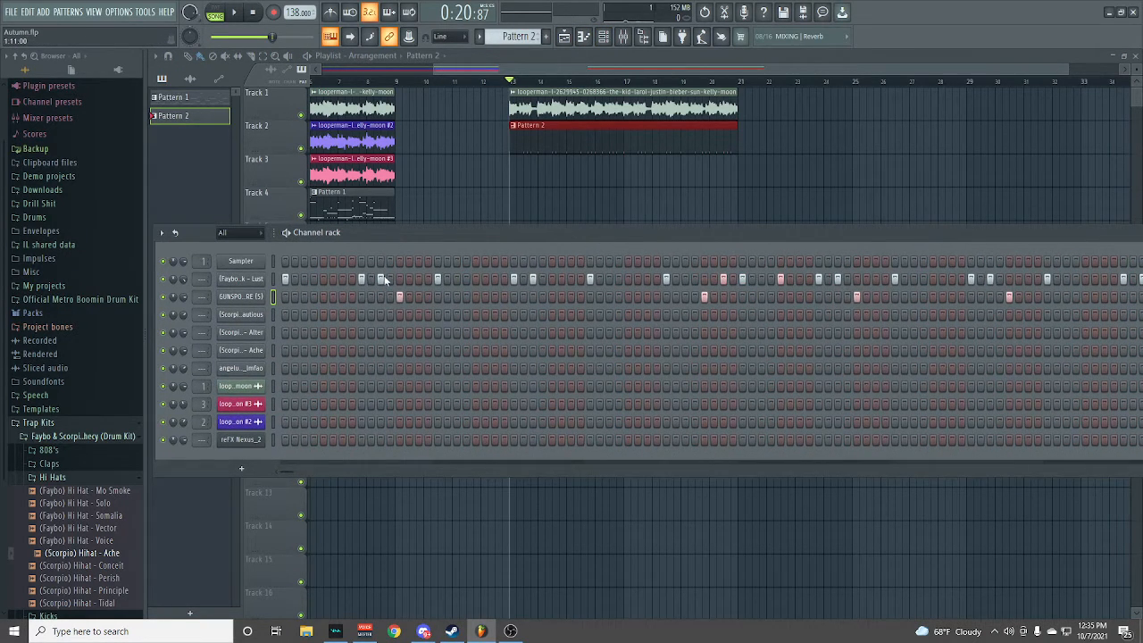
{"action": "left_click_drag", "start_coordinate": [543, 237], "coordinate": [581, 224]}
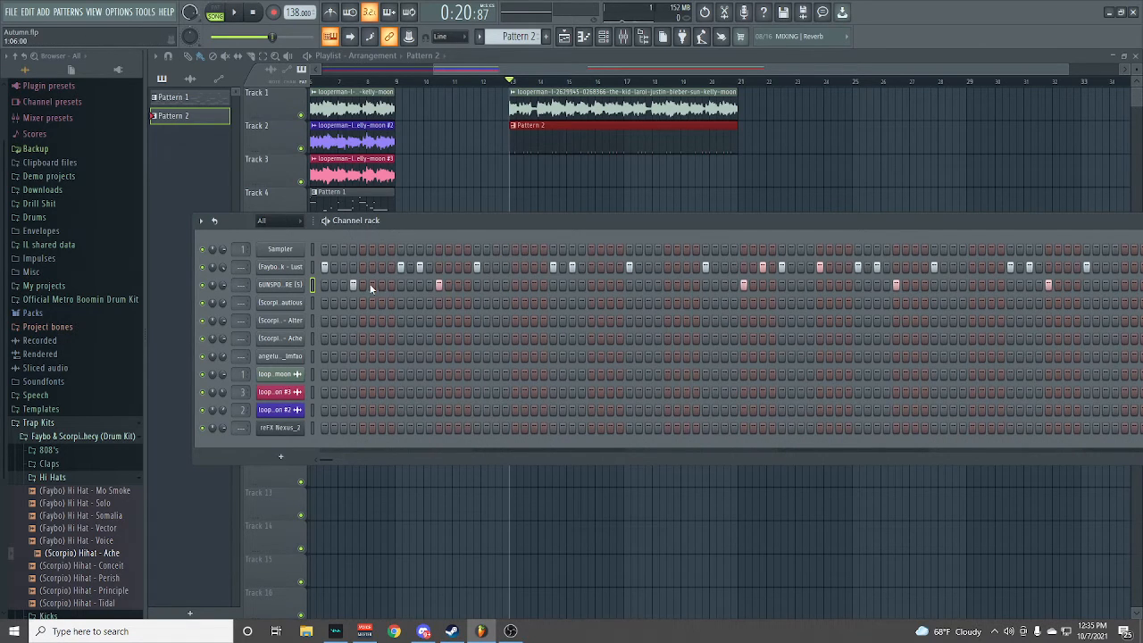
{"action": "left_click_drag", "start_coordinate": [631, 235], "coordinate": [387, 272]}
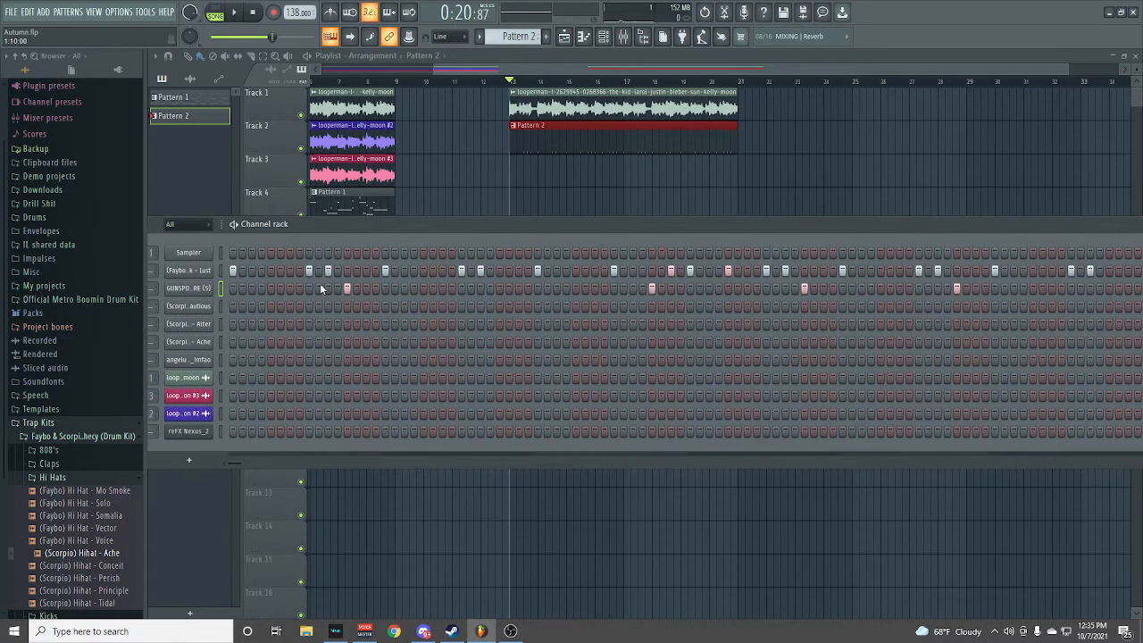
{"action": "left_click_drag", "start_coordinate": [952, 225], "coordinate": [987, 242]}
{"action": "key", "text": "space"}
{"action": "left_click", "coordinate": [432, 301]}
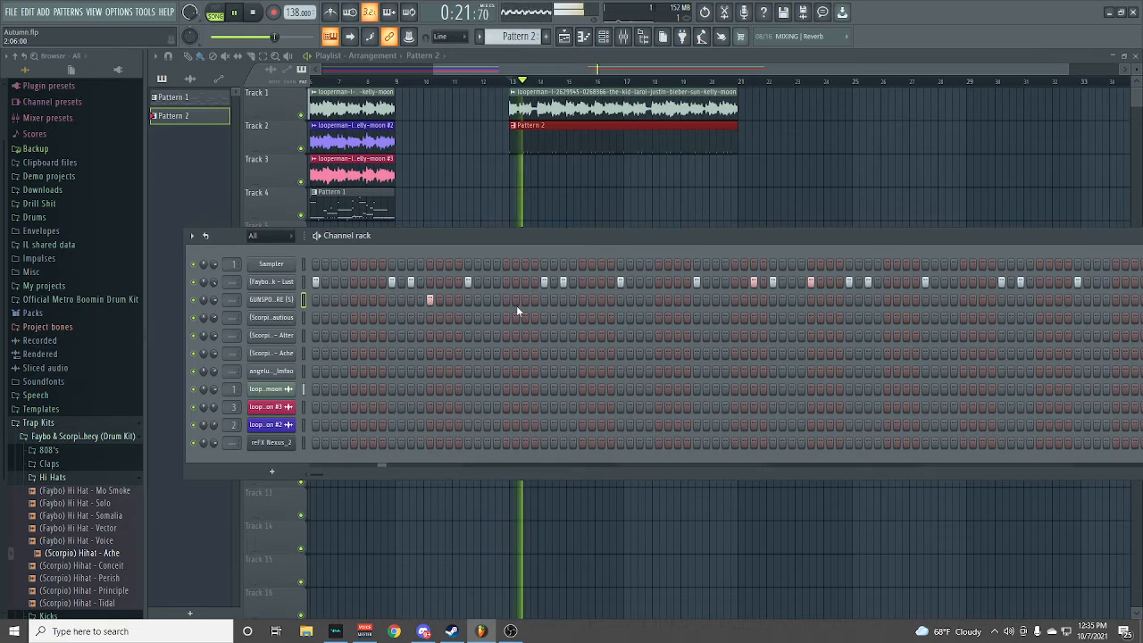
{"action": "left_click", "coordinate": [581, 299]}
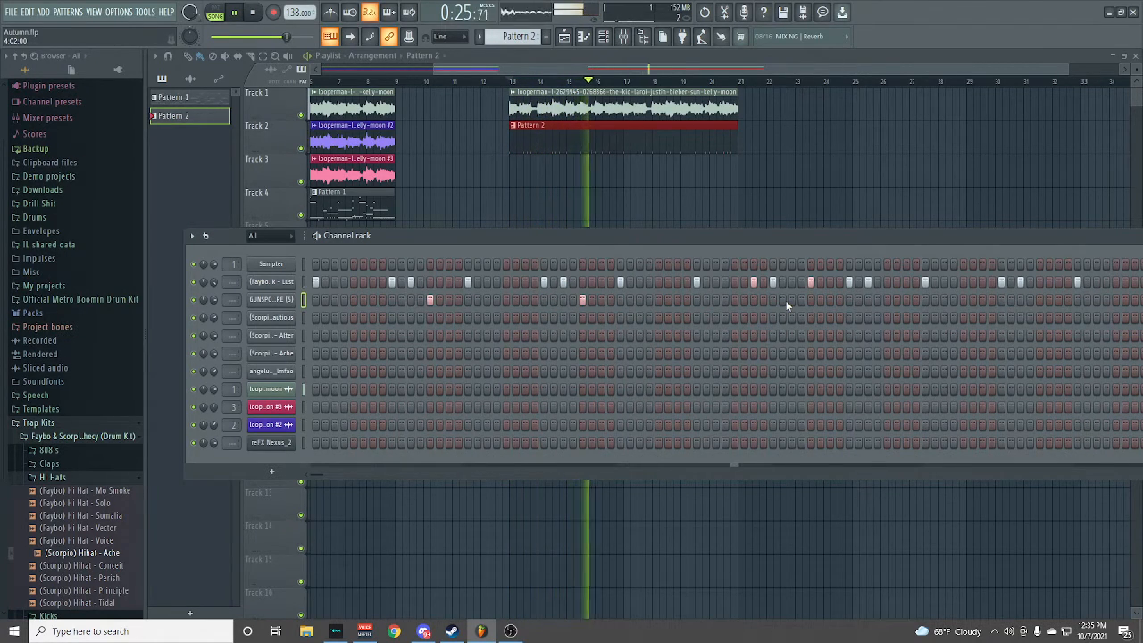
- Try an extra GUNSPO..RE (S) hit on step 37 against the loop and remove it
{"action": "left_click", "coordinate": [657, 299]}
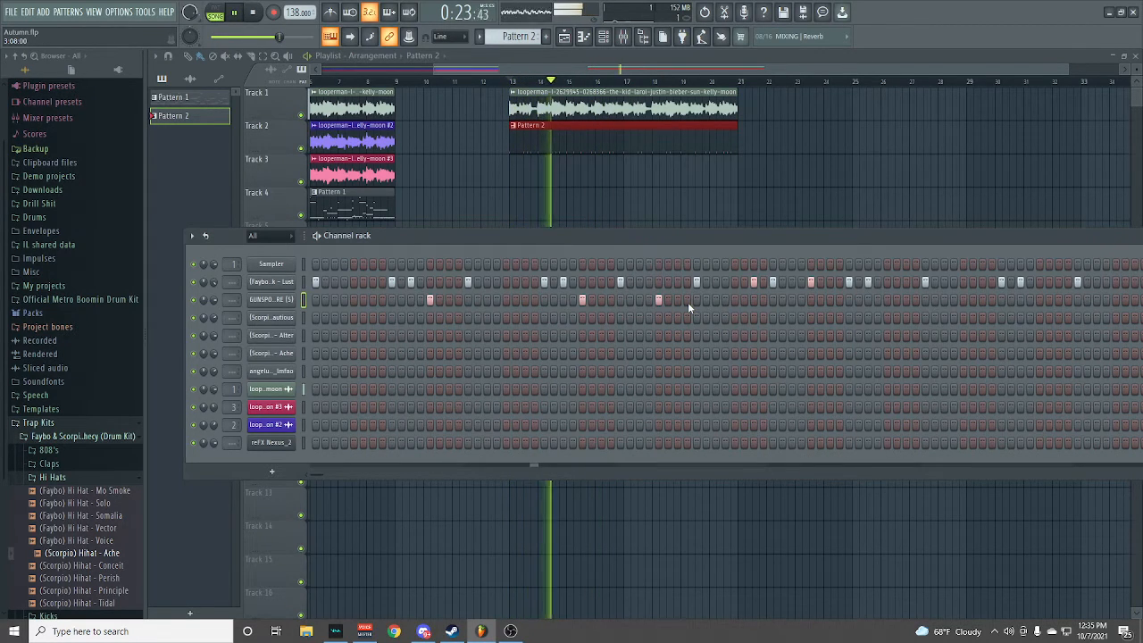
{"action": "left_click", "coordinate": [659, 299]}
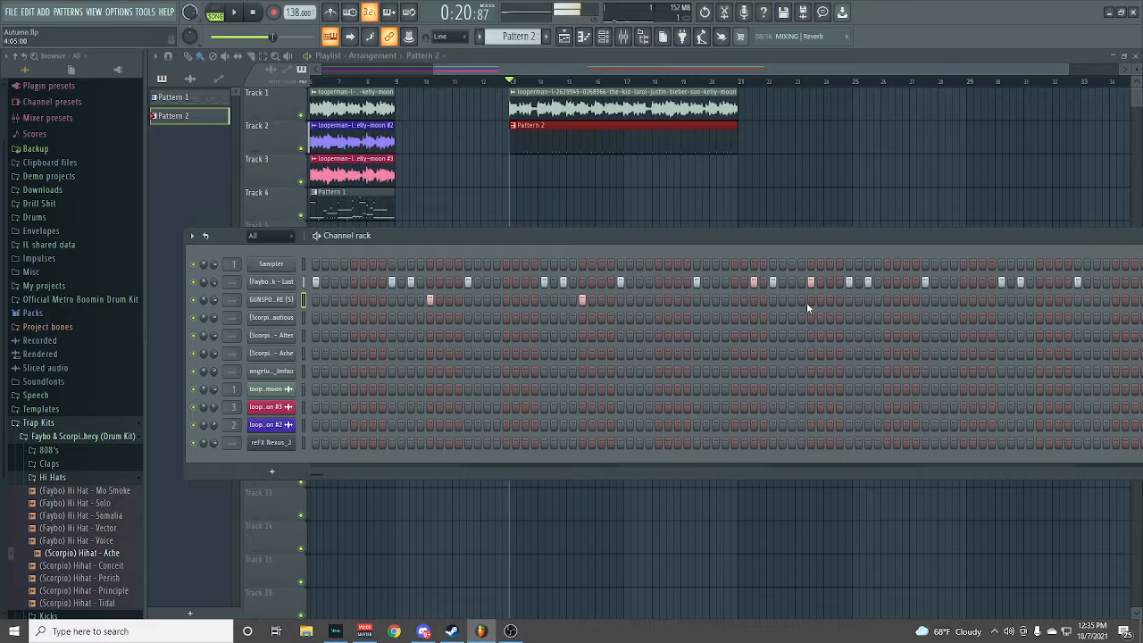
{"action": "left_click", "coordinate": [658, 299]}
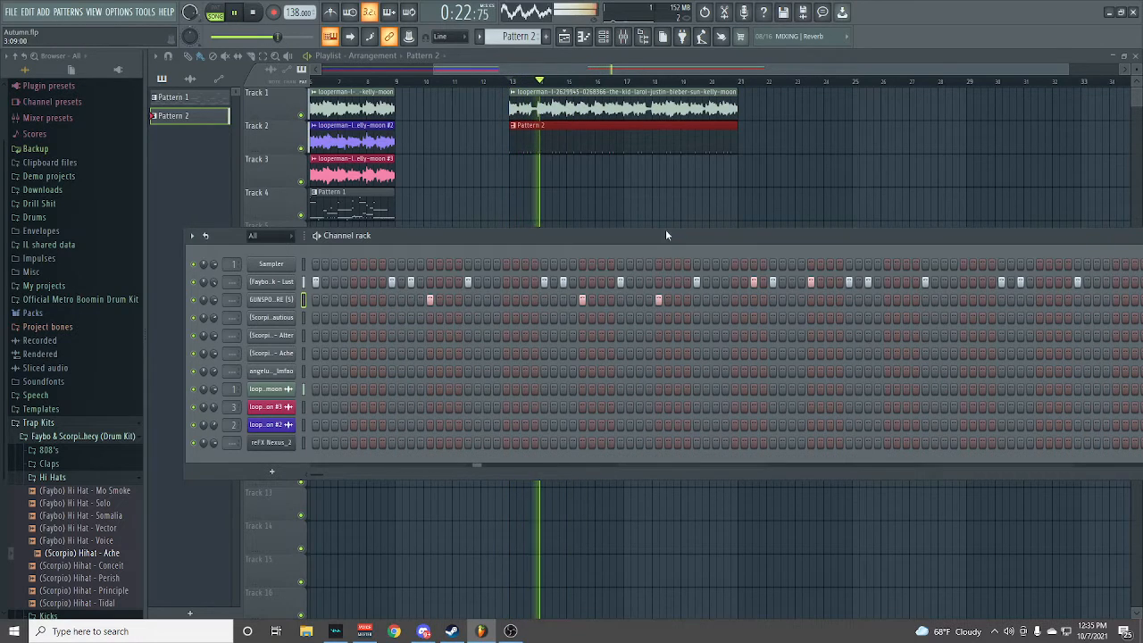
{"action": "right_click", "coordinate": [658, 299]}
- Try further GUNSPO..RE (S) hits on steps 45, 46 and 51, keep only step 45, and audition the rhythm
{"action": "left_click_drag", "start_coordinate": [715, 244], "coordinate": [535, 234]}
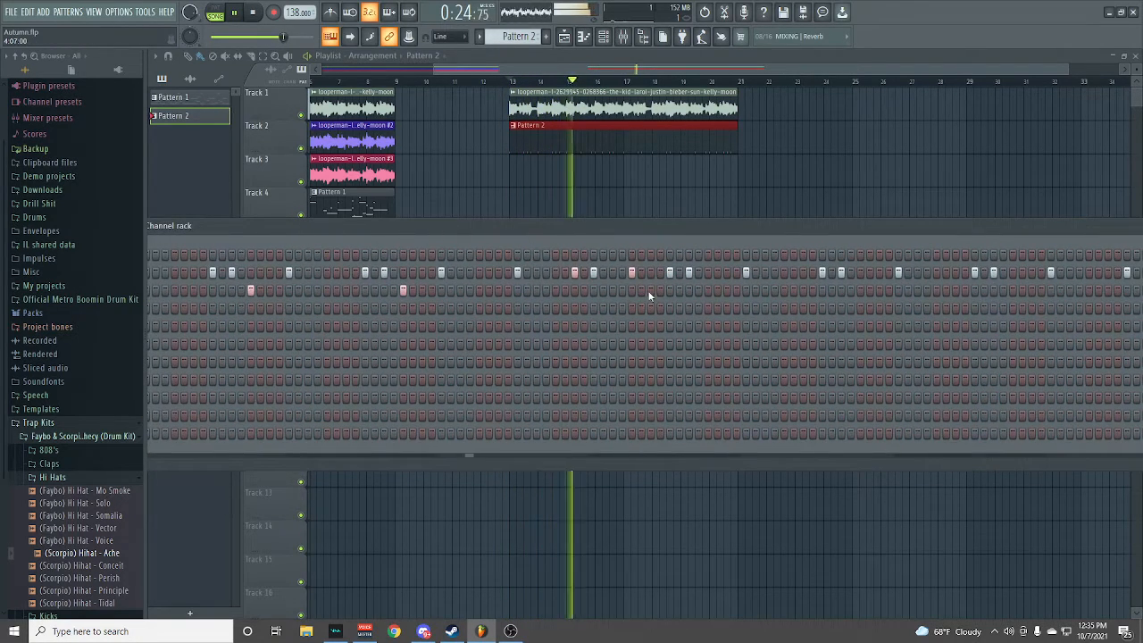
{"action": "left_click", "coordinate": [613, 291]}
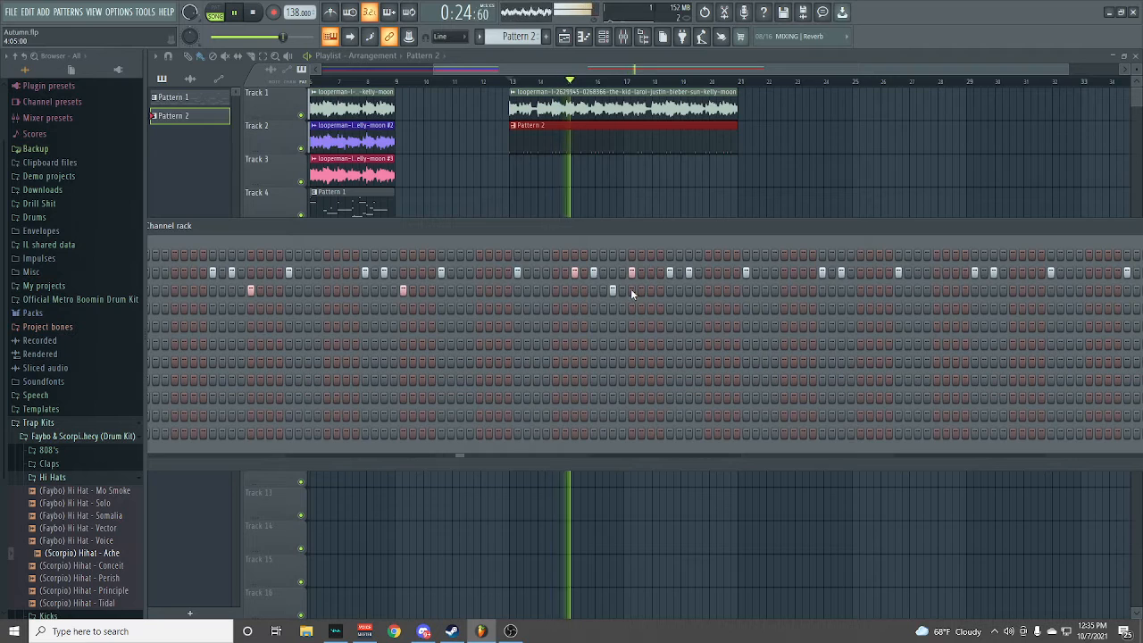
{"action": "left_click", "coordinate": [556, 290]}
{"action": "left_click", "coordinate": [564, 290]}
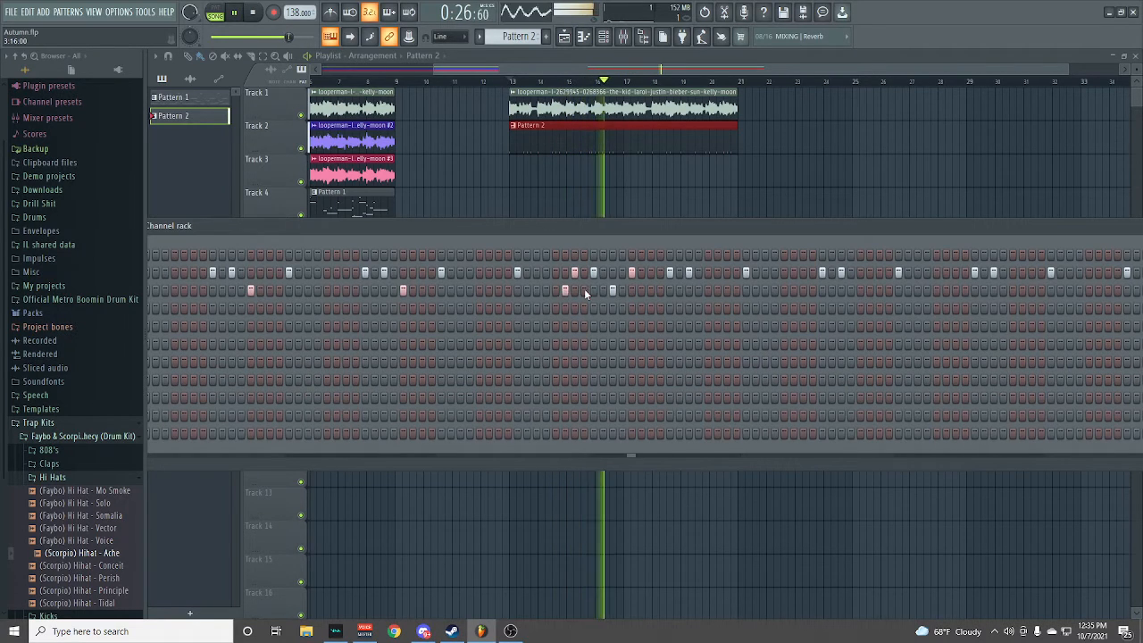
{"action": "key", "text": "space"}
{"action": "key", "text": "space"}
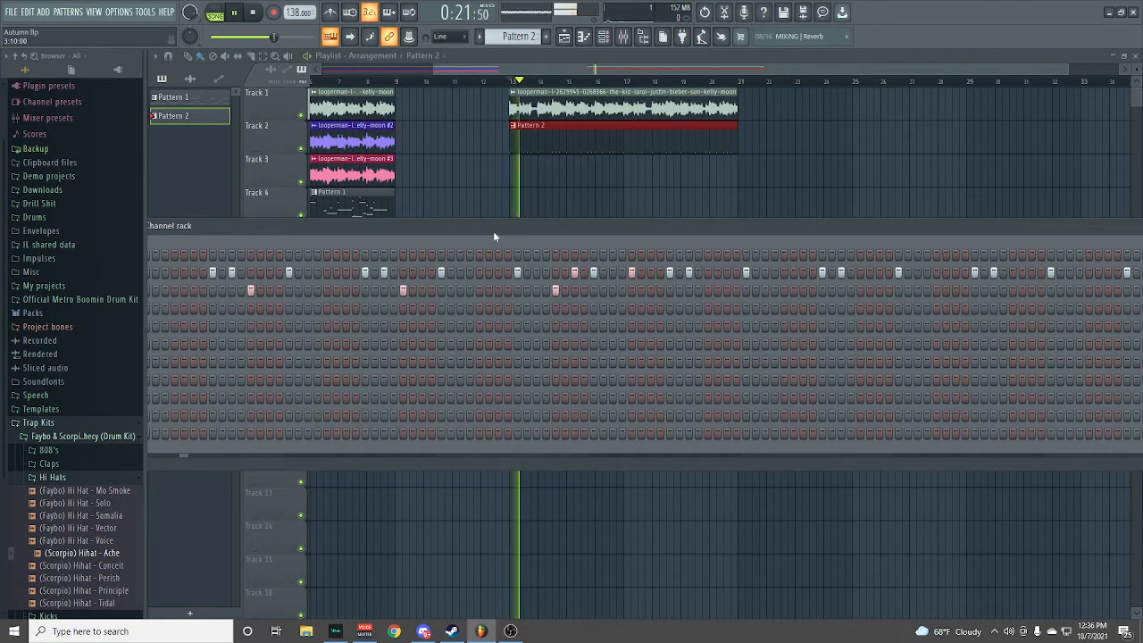
{"action": "left_click_drag", "start_coordinate": [493, 230], "coordinate": [582, 226]}
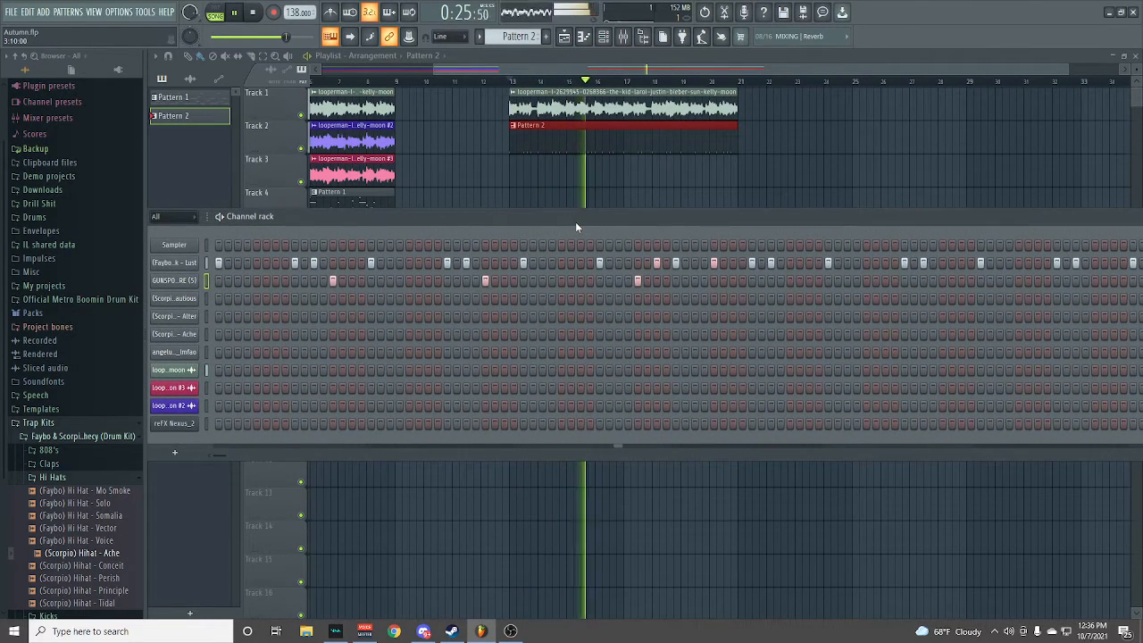
{"action": "left_click_drag", "start_coordinate": [576, 223], "coordinate": [584, 220]}
{"action": "key", "text": "space"}
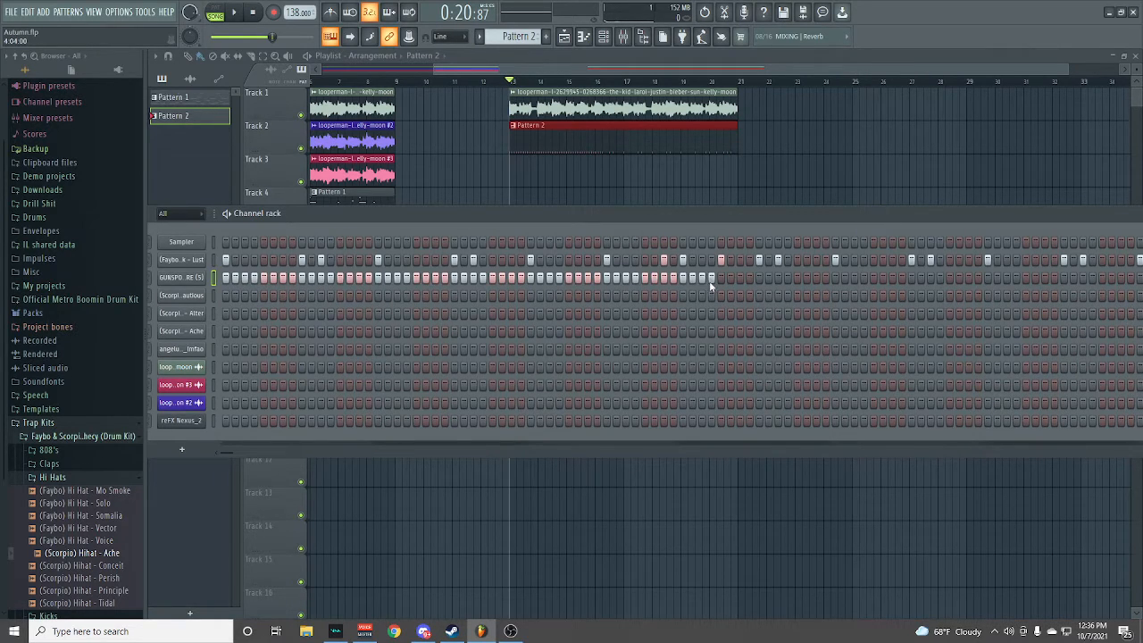
- Audition a continuous run of hits in the GUNSPO..RE (S) channel and clear all of that channel's steps
{"action": "key", "text": "space"}
{"action": "key", "text": "space"}
{"action": "left_click_drag", "start_coordinate": [452, 276], "coordinate": [240, 277]}
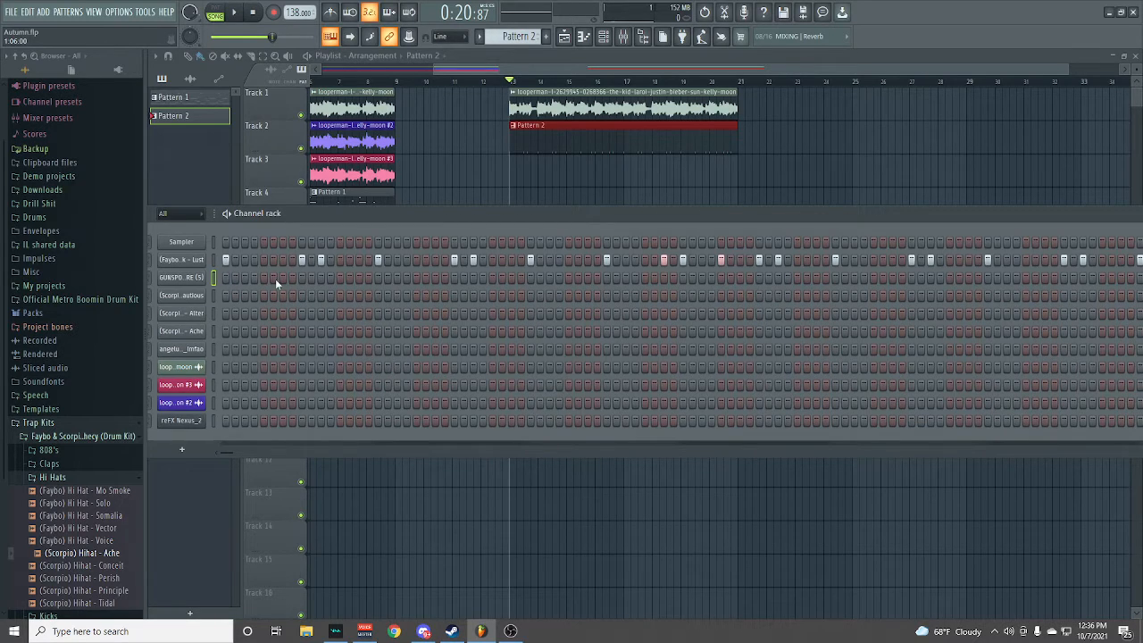
{"action": "key", "text": "space"}
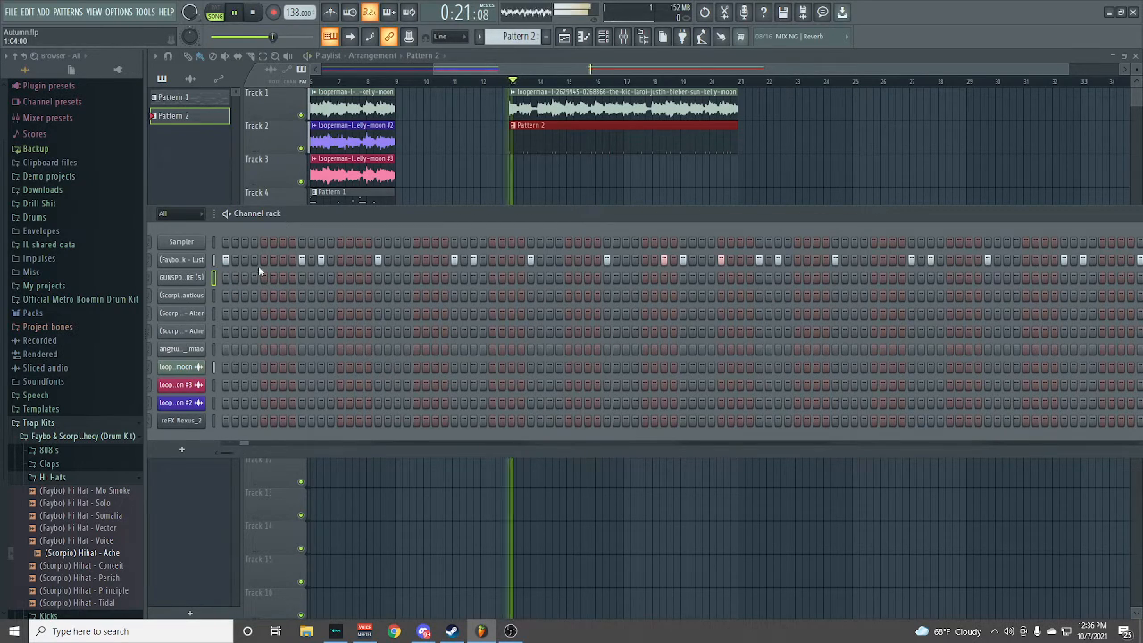
{"action": "key", "text": "space"}
- Paste the copied Pattern 1 steps back into the GUNSPO..RE (S) channel and audition Pattern 2 with the loop
{"action": "left_click_drag", "start_coordinate": [288, 218], "coordinate": [337, 214]}
{"action": "right_click", "coordinate": [241, 275]}
{"action": "left_click", "coordinate": [429, 294]}
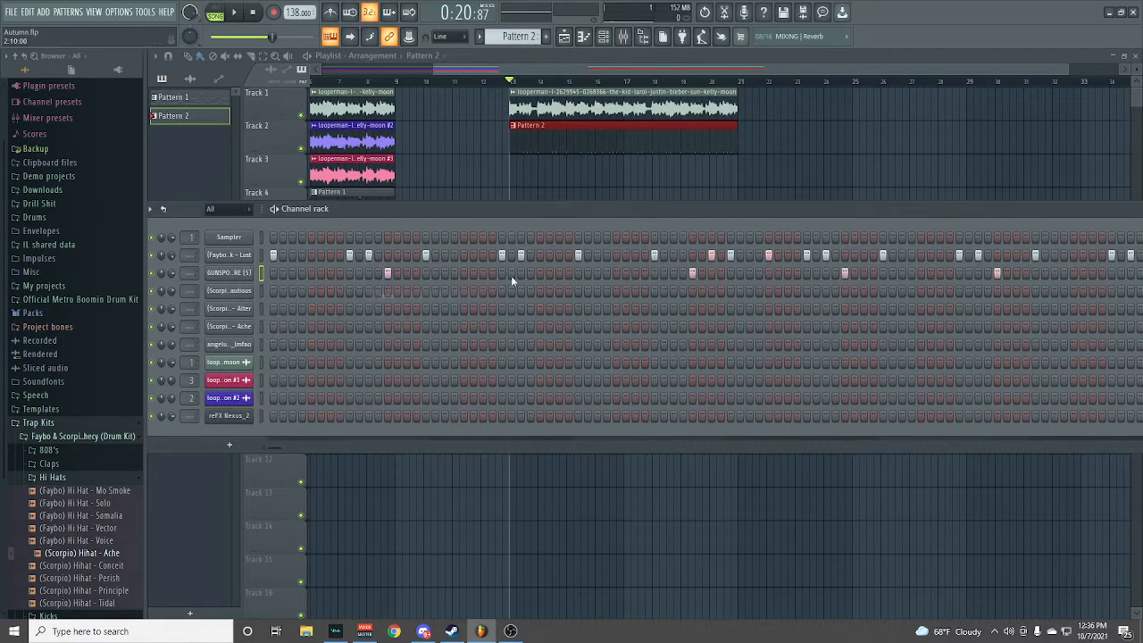
{"action": "key", "text": "space"}
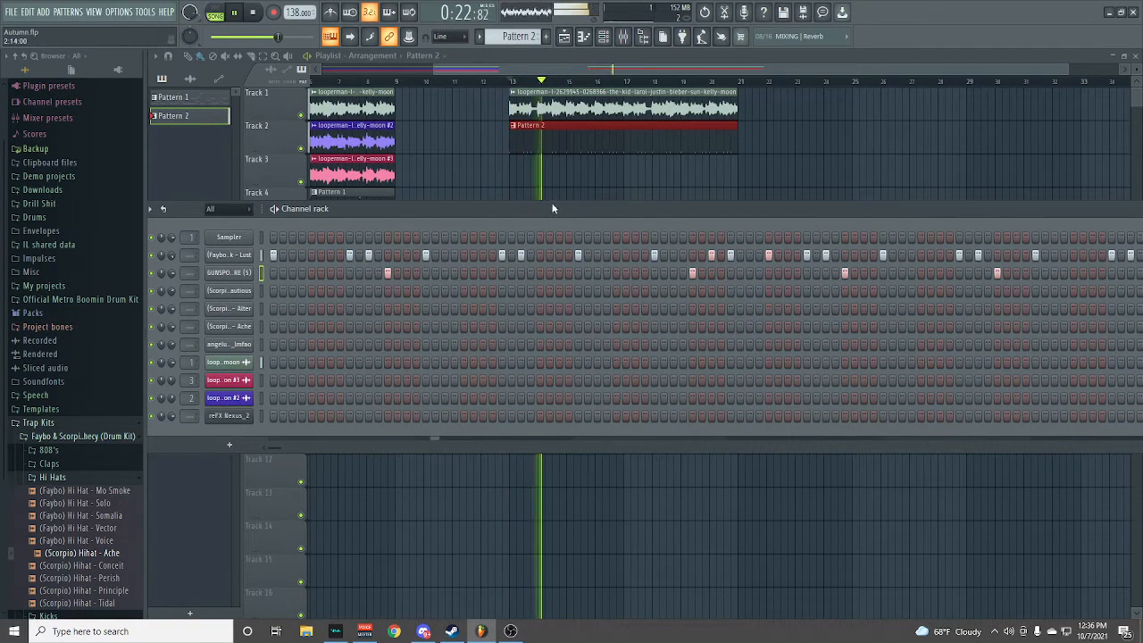
{"action": "left_click_drag", "start_coordinate": [595, 208], "coordinate": [564, 205]}
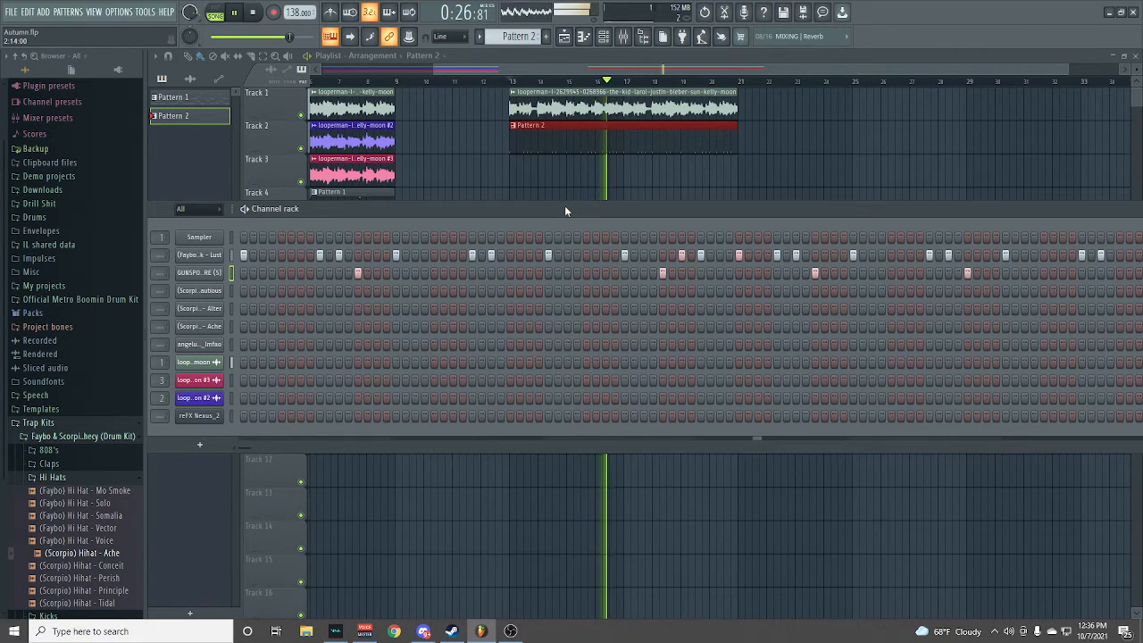
{"action": "left_click_drag", "start_coordinate": [565, 206], "coordinate": [216, 211]}
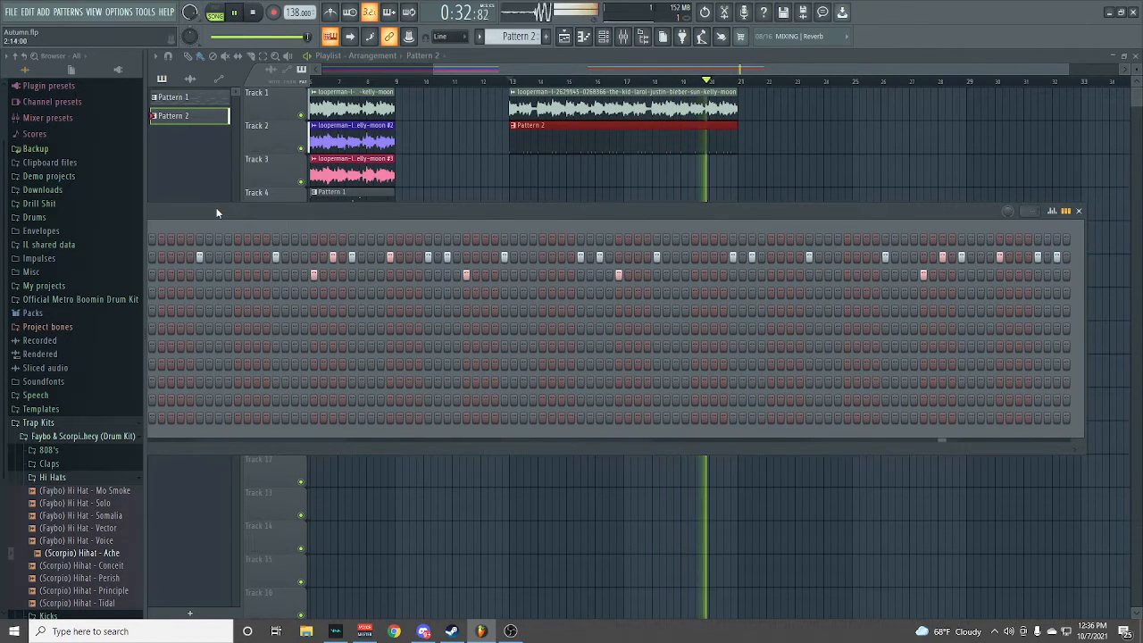
{"action": "key", "text": "space"}
- Examine the Scorpio Ache hi-hat channel in Pattern 1's channel rack and return to Pattern 2's channel rack
{"action": "left_click_drag", "start_coordinate": [216, 213], "coordinate": [631, 207]}
{"action": "left_click", "coordinate": [189, 100]}
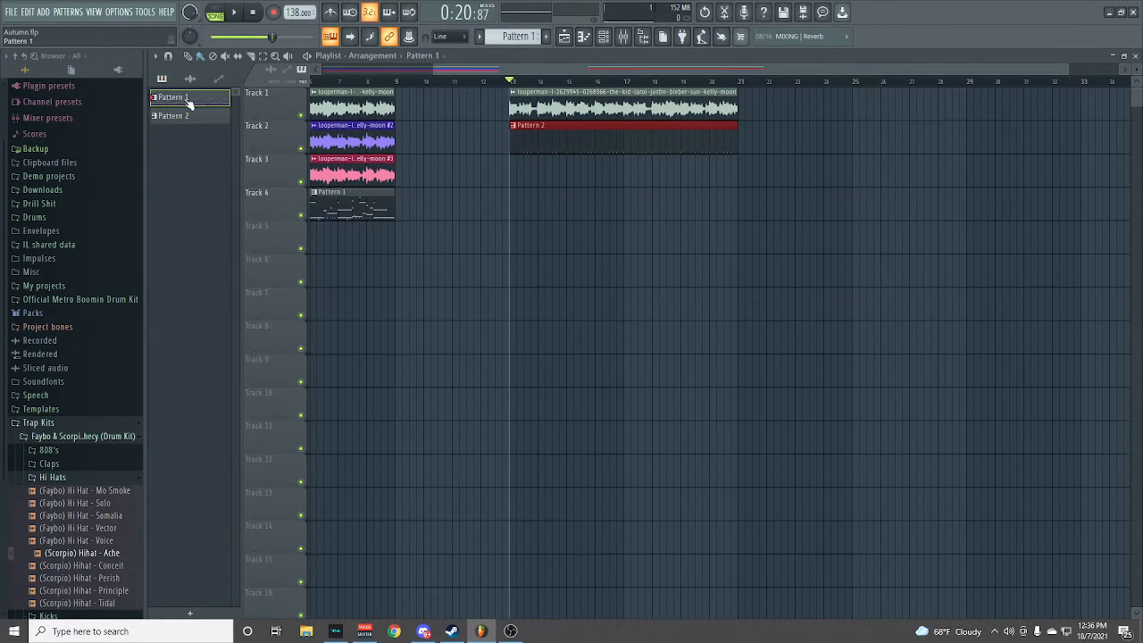
{"action": "left_click", "coordinate": [605, 38]}
{"action": "right_click", "coordinate": [268, 327]}
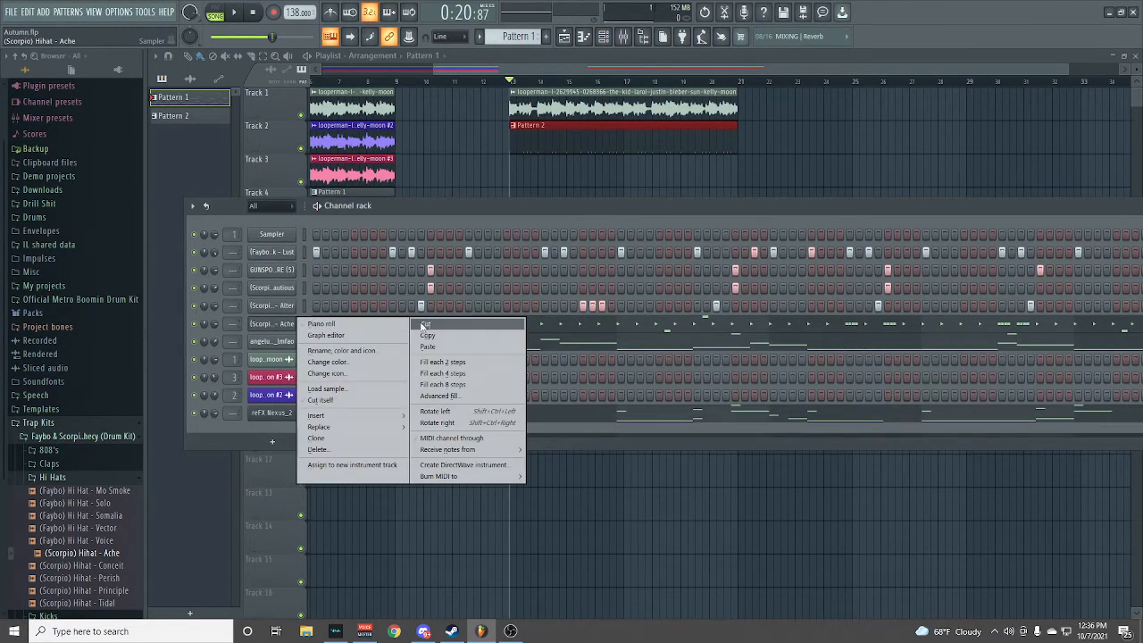
{"action": "left_click", "coordinate": [601, 38]}
{"action": "left_click", "coordinate": [607, 42]}
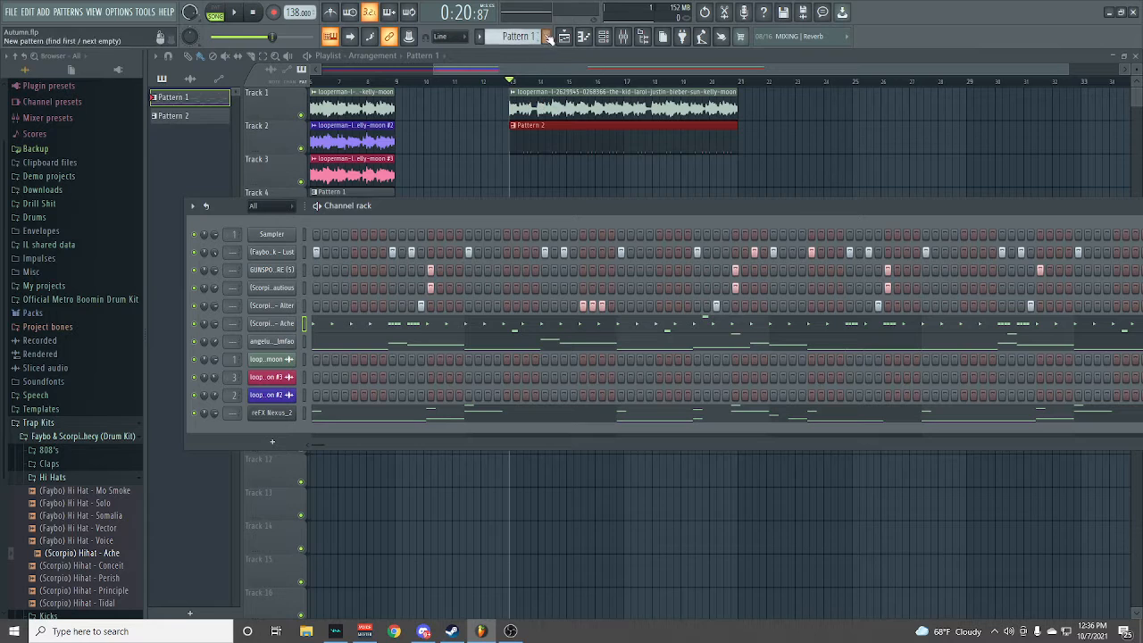
{"action": "left_click", "coordinate": [204, 120]}
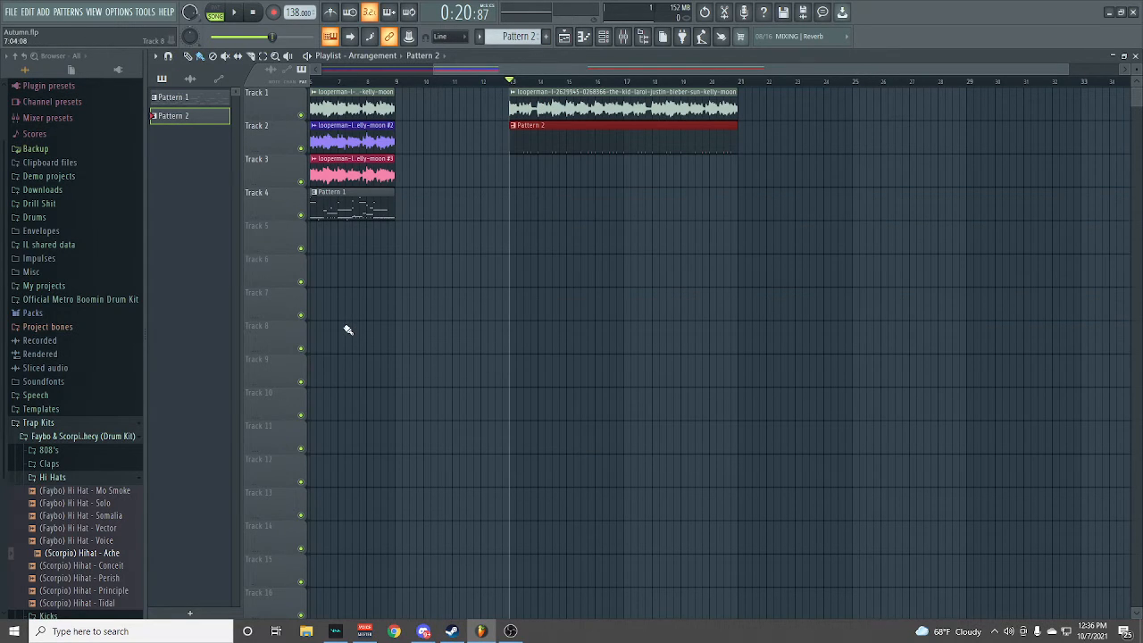
{"action": "left_click", "coordinate": [601, 40]}
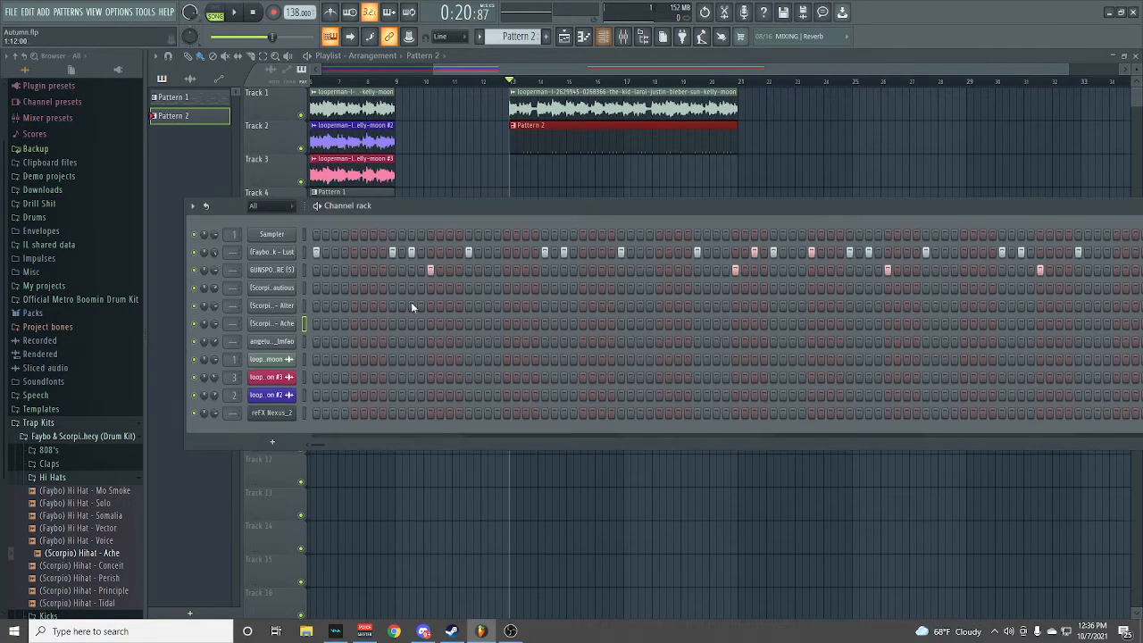
- Try filling the Scorpio Alter channel every 2 steps, audition it, and cut the steps out again
{"action": "right_click", "coordinate": [283, 294]}
{"action": "right_click", "coordinate": [278, 311]}
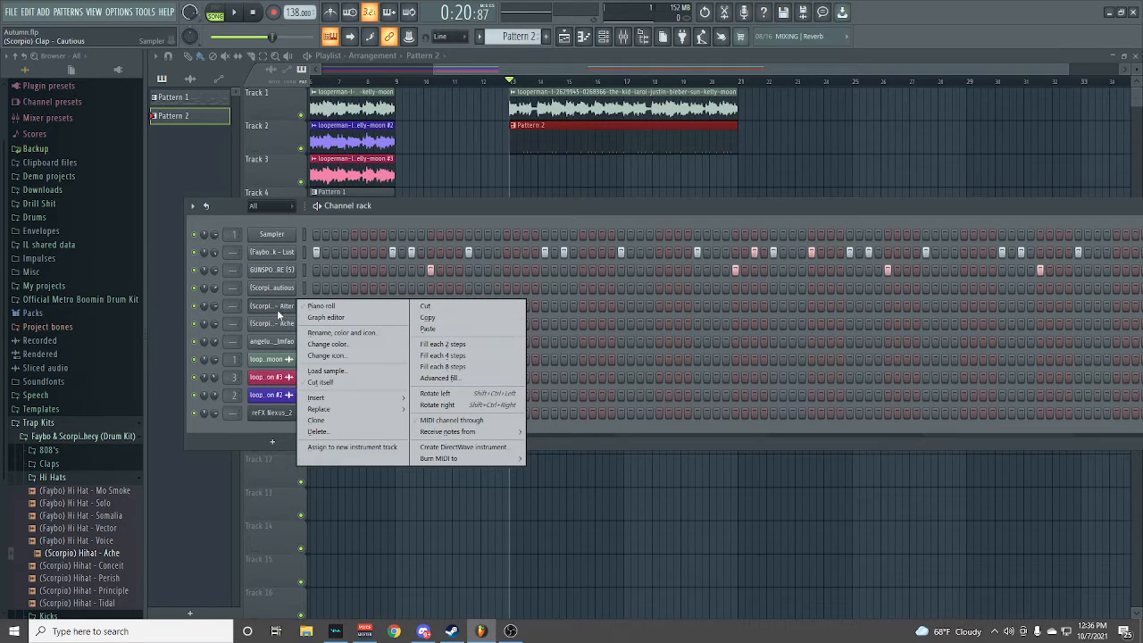
{"action": "left_click", "coordinate": [455, 346]}
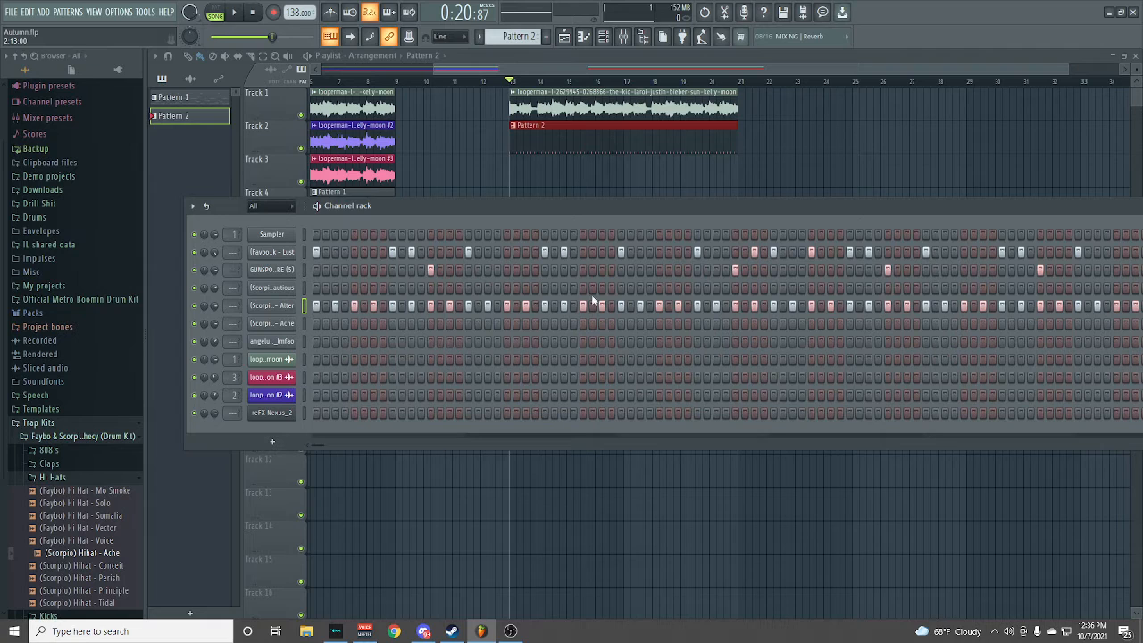
{"action": "key", "text": "space"}
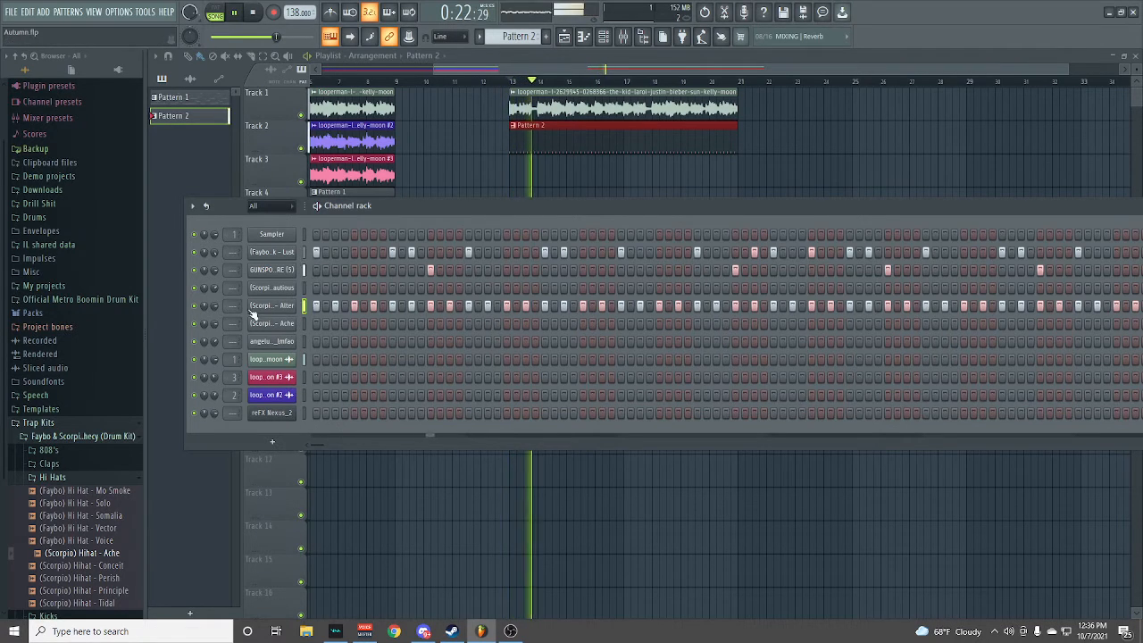
{"action": "key", "text": "space"}
{"action": "right_click", "coordinate": [297, 303]}
{"action": "left_click", "coordinate": [408, 310]}
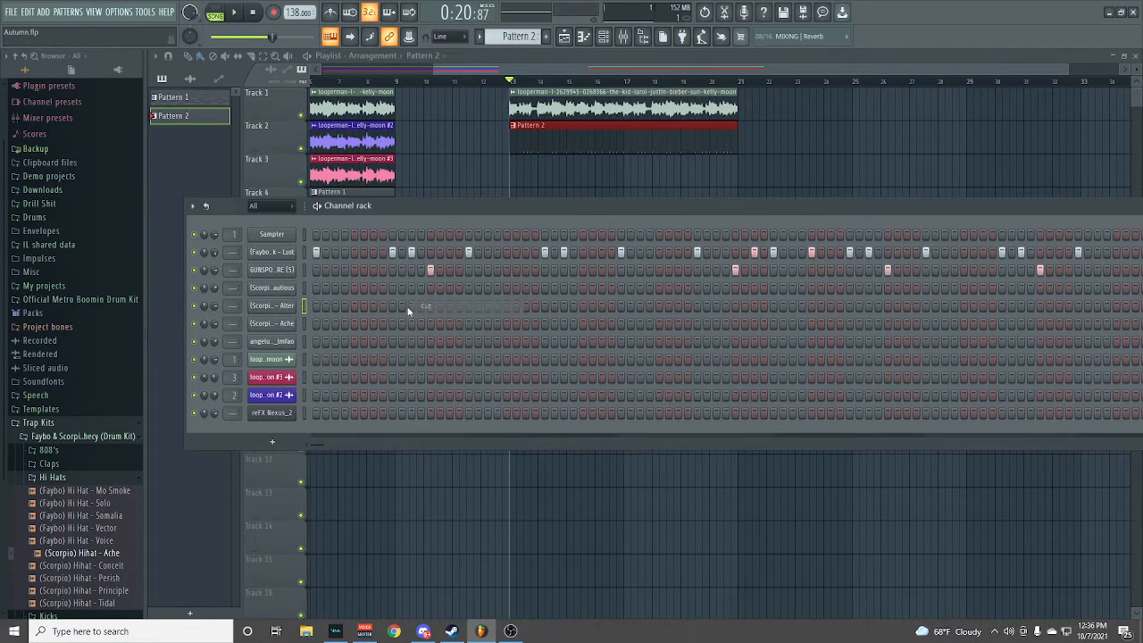
- Fill Pattern 2's Scorpio Ache hi-hat channel every 2 steps, audition it, and change the fill to every 4 steps
{"action": "right_click", "coordinate": [288, 323]}
{"action": "left_click", "coordinate": [438, 361]}
{"action": "key", "text": "space"}
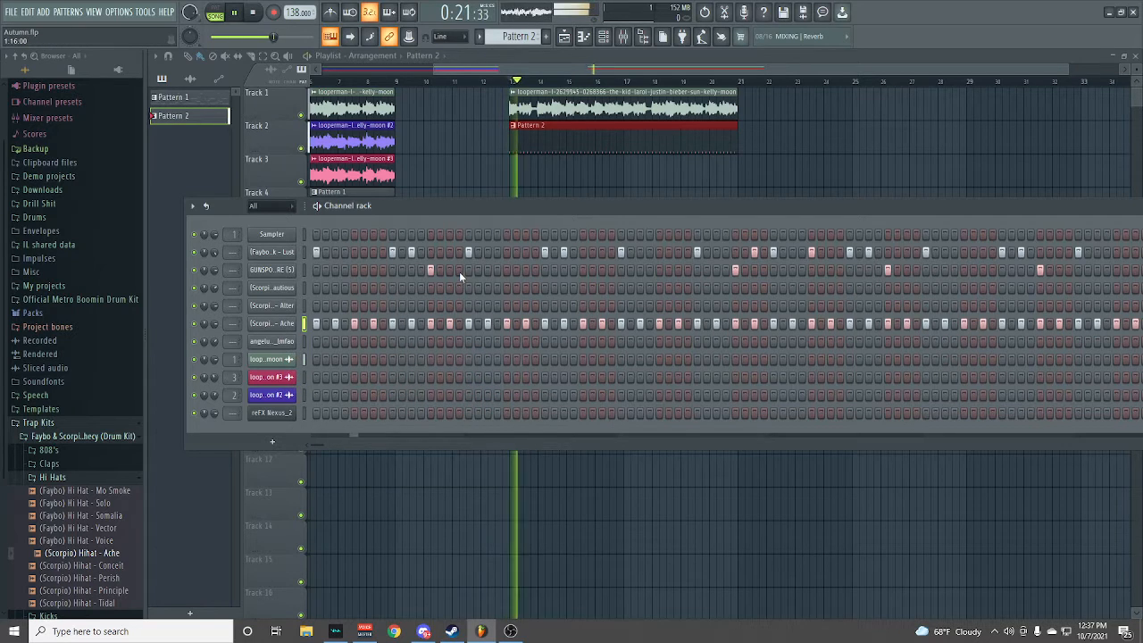
{"action": "right_click", "coordinate": [274, 324]}
{"action": "left_click", "coordinate": [491, 366]}
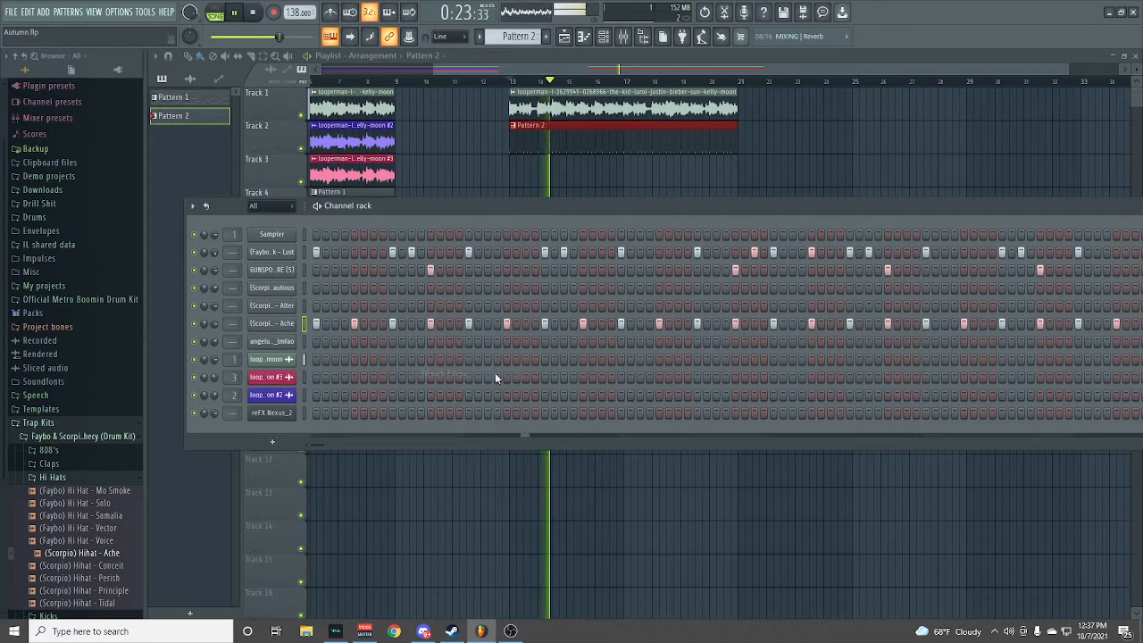
- Try filling the Scorpio Ache hi-hat channel every 8 steps, refill it every 2 steps, and audition it
{"action": "right_click", "coordinate": [290, 324]}
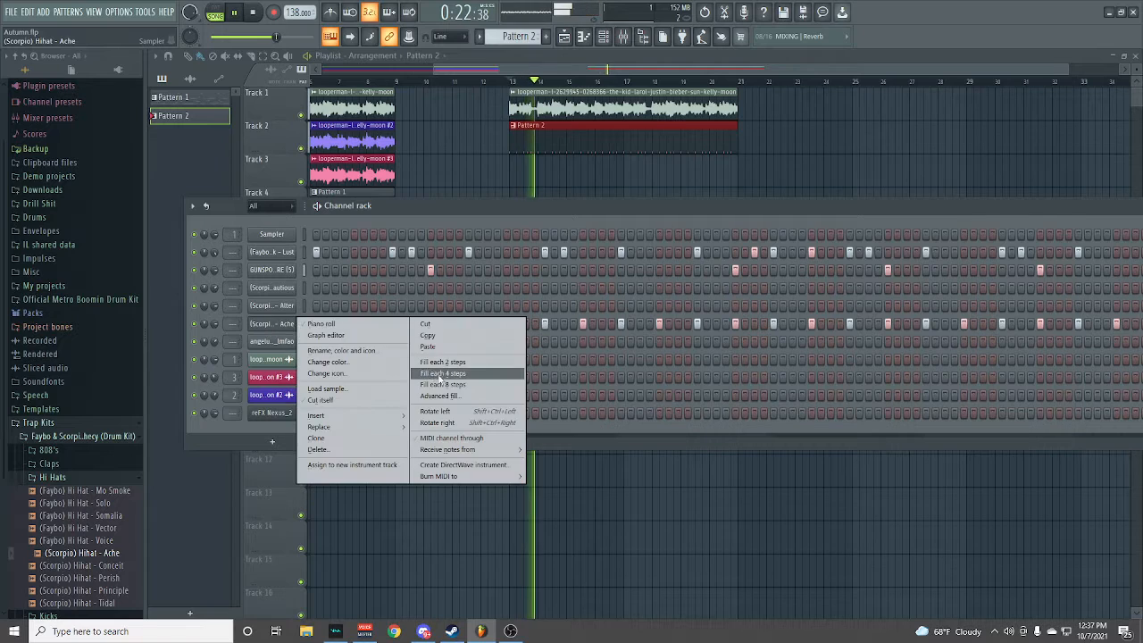
{"action": "left_click", "coordinate": [444, 384]}
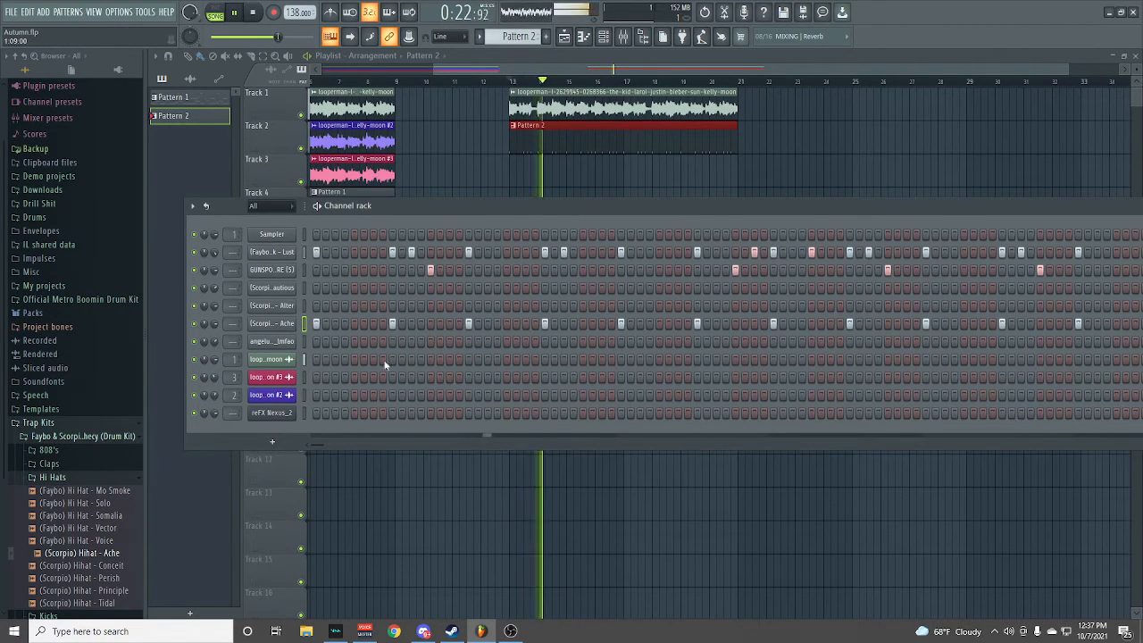
{"action": "right_click", "coordinate": [263, 323]}
{"action": "left_click", "coordinate": [429, 362]}
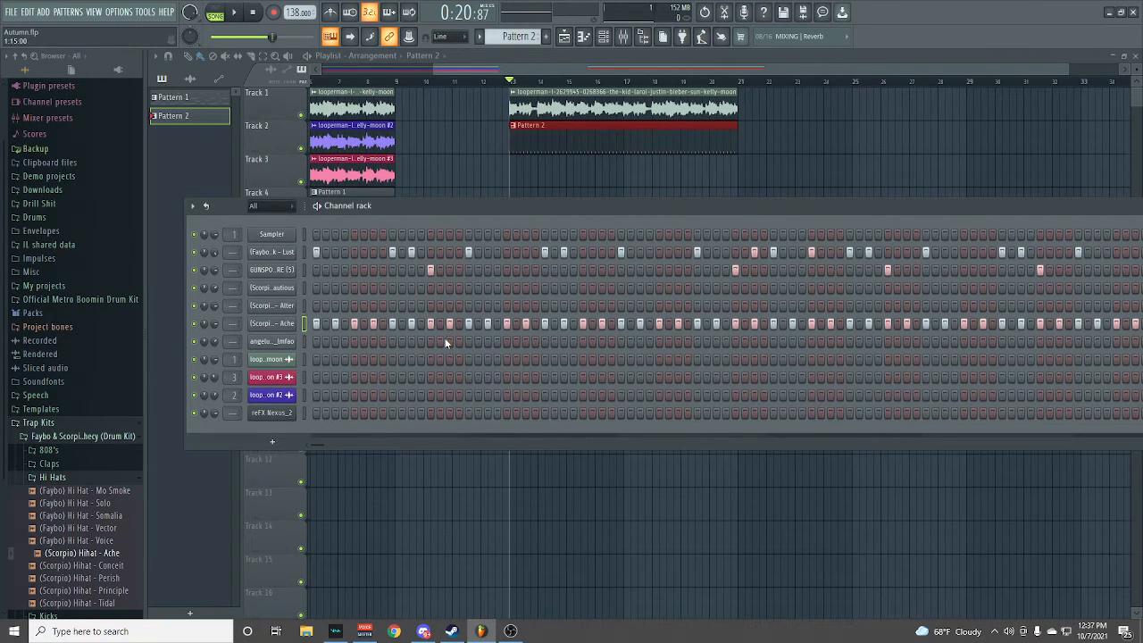
{"action": "key", "text": "space"}
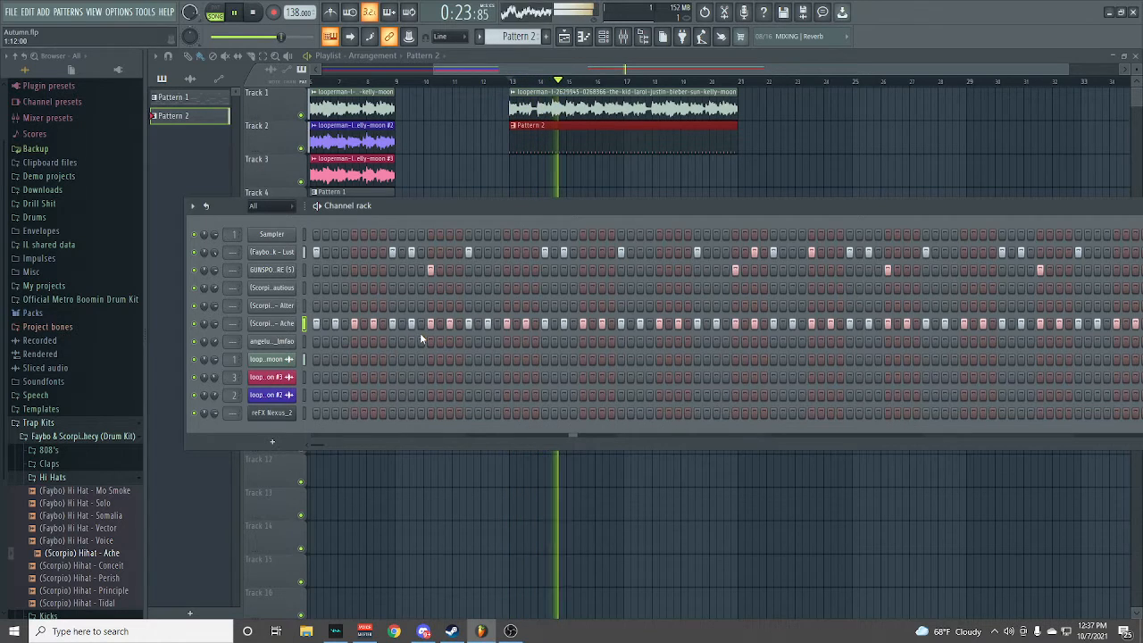
- Open the Scorpio Ache hi-hat in the piano roll and raise the velocity of all its notes to 100%
{"action": "right_click", "coordinate": [289, 327]}
{"action": "left_click", "coordinate": [290, 323]}
{"action": "key", "text": "space"}
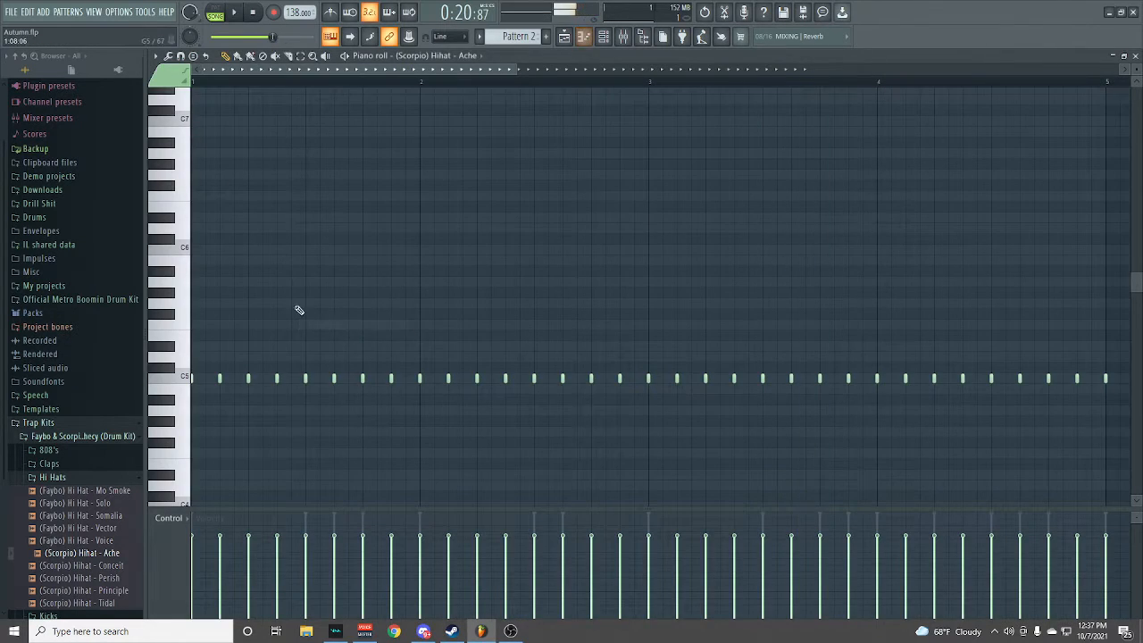
{"action": "key", "text": "ctrl+a"}
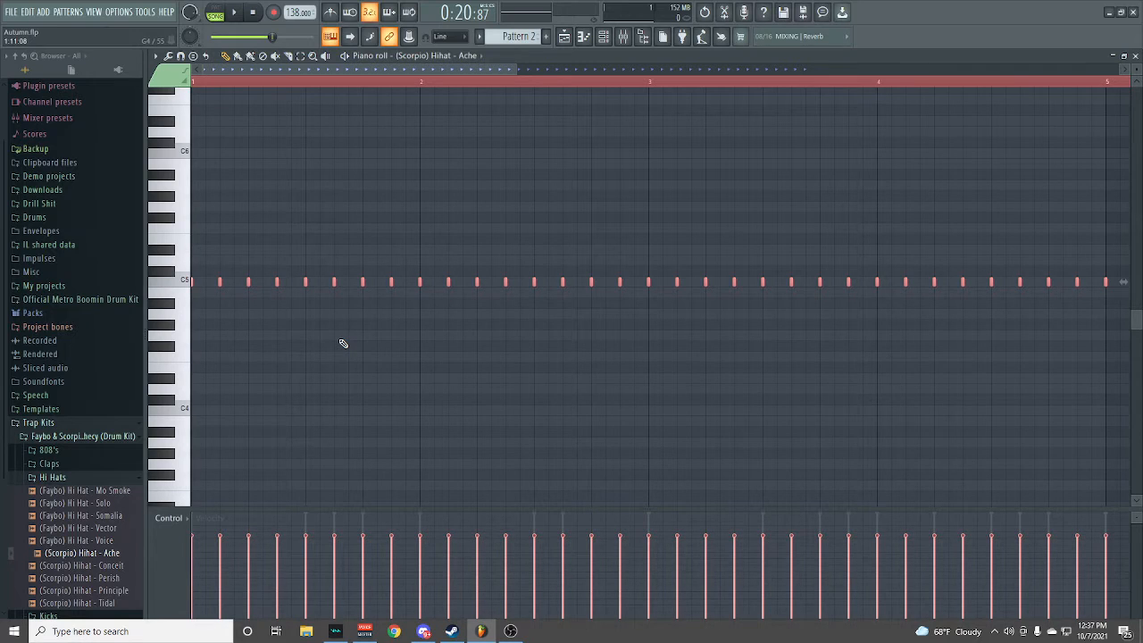
{"action": "key", "text": "ctrl+s"}
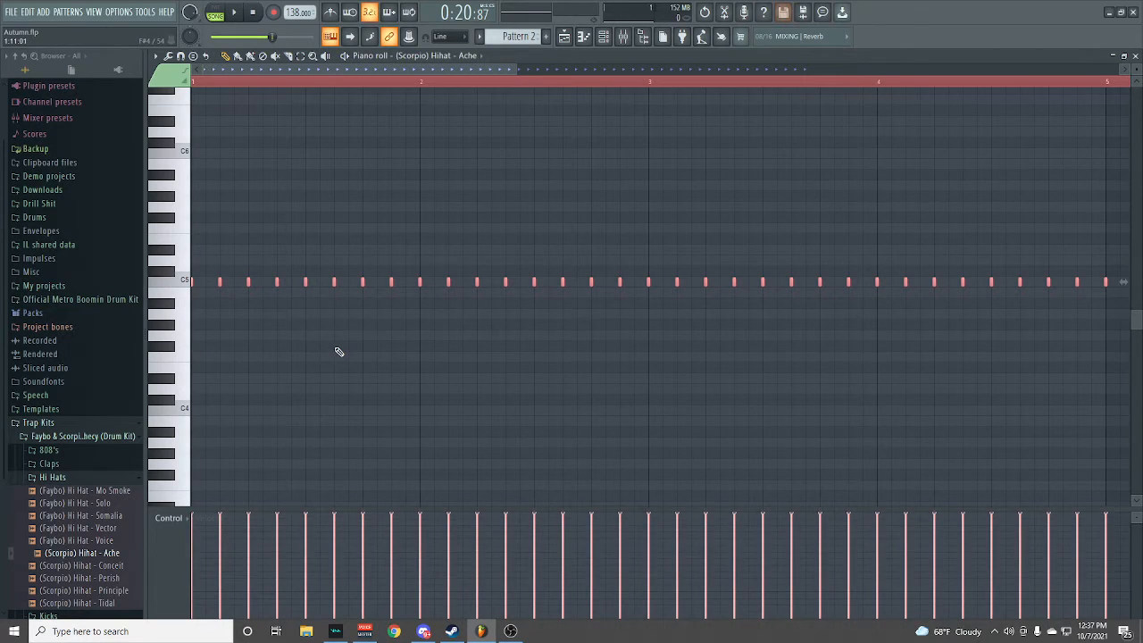
{"action": "left_click_drag", "start_coordinate": [371, 66], "coordinate": [197, 100]}
{"action": "mouse_move", "coordinate": [322, 585]}
{"action": "left_mouse_down"}
{"action": "mouse_move", "coordinate": [560, 561]}
{"action": "mouse_move", "coordinate": [199, 518]}
{"action": "mouse_move", "coordinate": [631, 510]}
{"action": "left_mouse_up"}
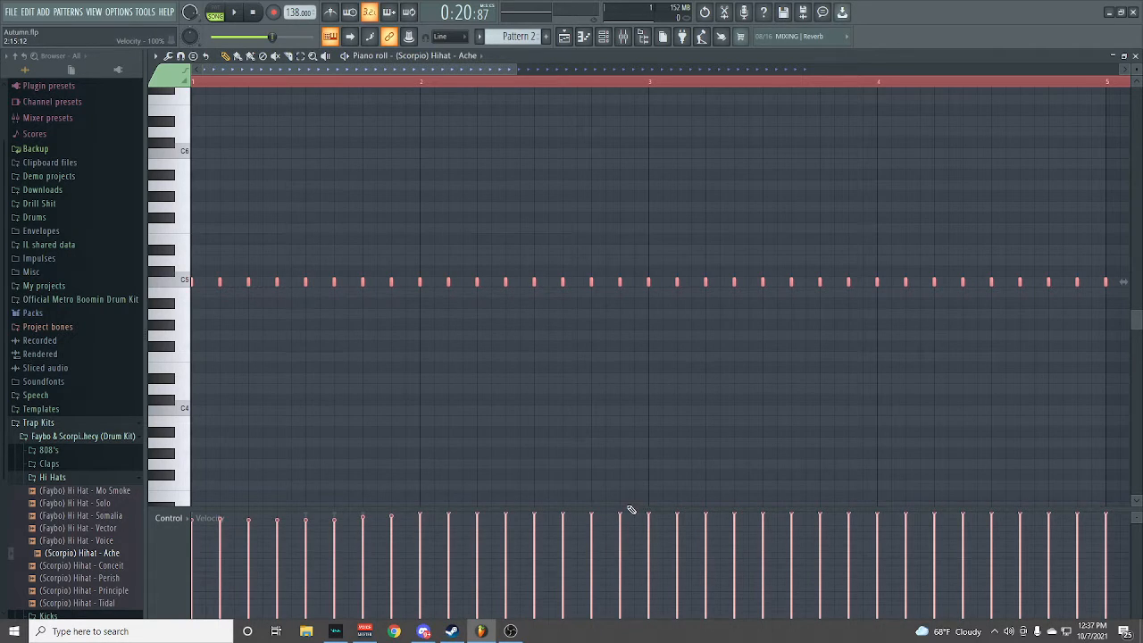
- Try lowering the hi-hat velocities from mid bar 1 into bar 2 to about 1%, audition, and restore them to 100%
{"action": "key", "text": "space"}
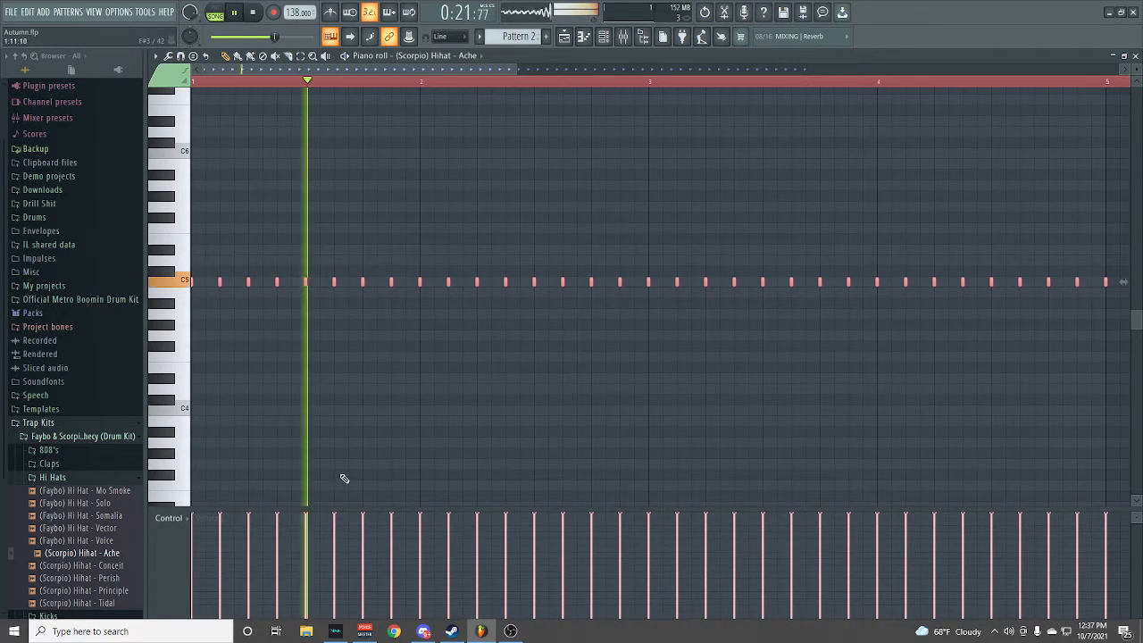
{"action": "key", "text": "space"}
{"action": "left_click_drag", "start_coordinate": [310, 620], "coordinate": [411, 624]}
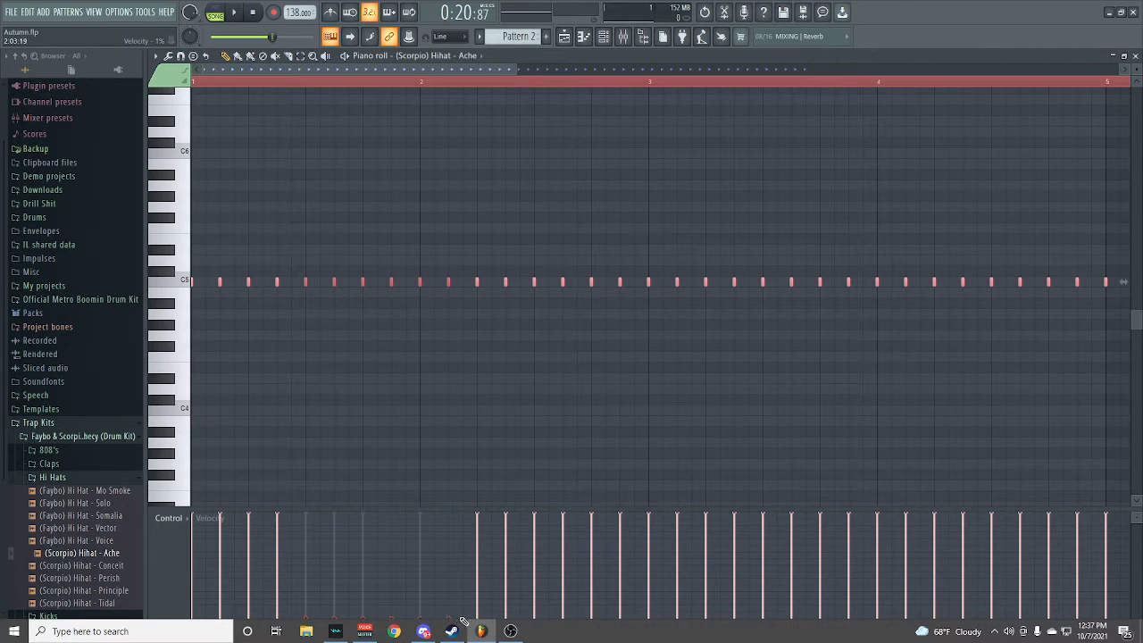
{"action": "key", "text": "space"}
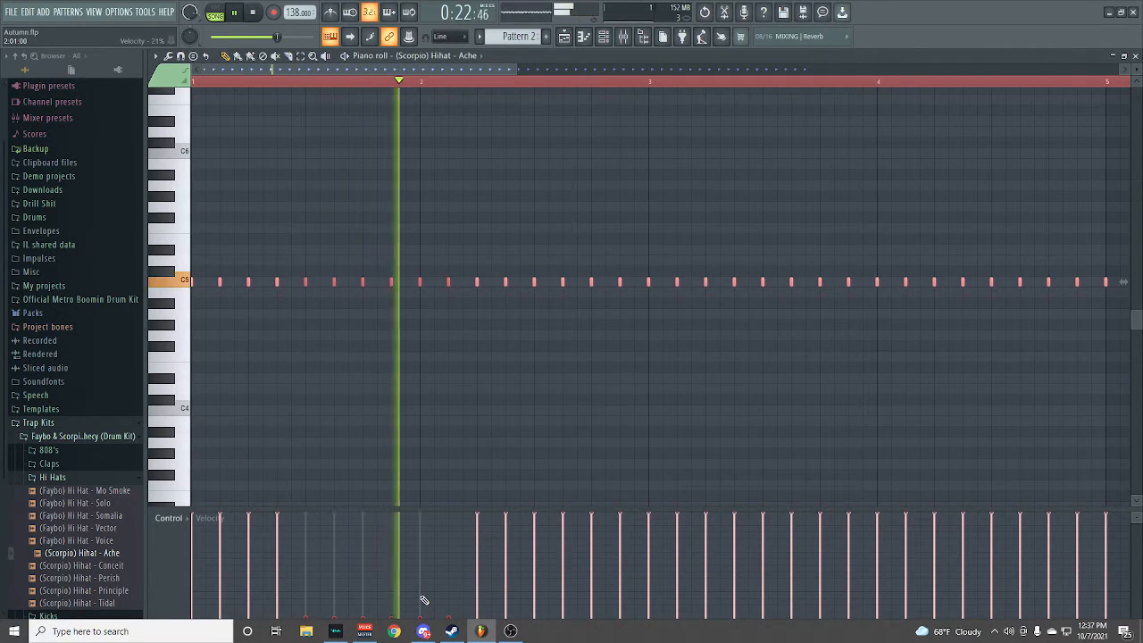
{"action": "key", "text": "space"}
{"action": "left_click_drag", "start_coordinate": [300, 521], "coordinate": [425, 516]}
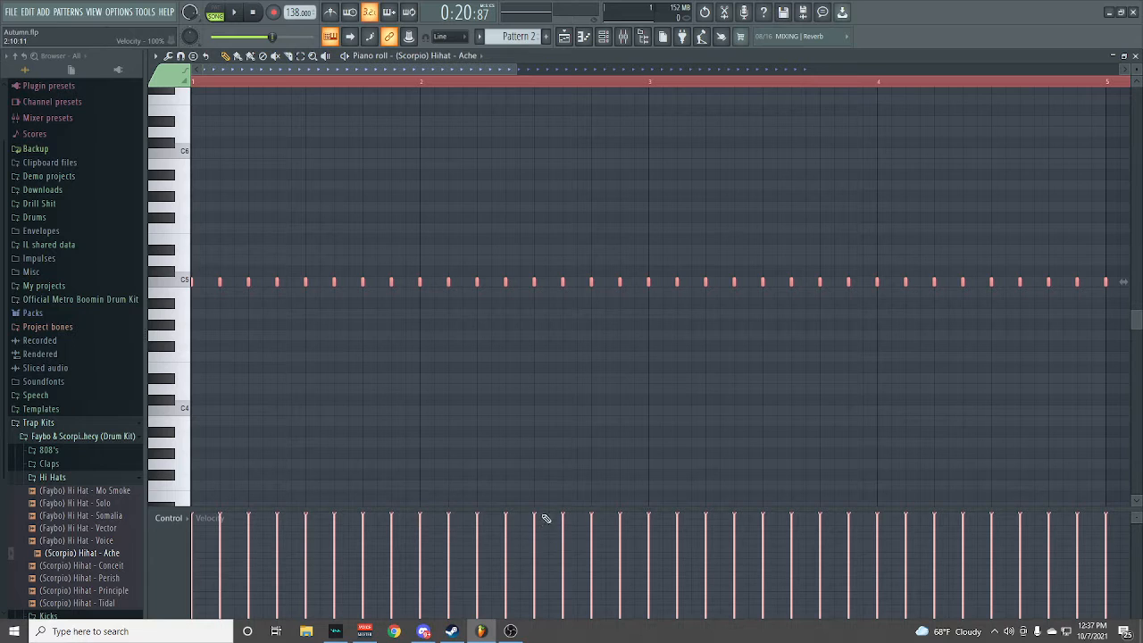
- Draw a smooth wave of rising and falling velocities across all the hi-hat notes in the pattern
{"action": "mouse_move", "coordinate": [251, 534]}
{"action": "left_mouse_down"}
{"action": "mouse_move", "coordinate": [416, 560]}
{"action": "mouse_move", "coordinate": [538, 526]}
{"action": "left_mouse_up"}
{"action": "mouse_move", "coordinate": [737, 547]}
{"action": "left_mouse_down"}
{"action": "mouse_move", "coordinate": [823, 557]}
{"action": "mouse_move", "coordinate": [931, 533]}
{"action": "left_mouse_up"}
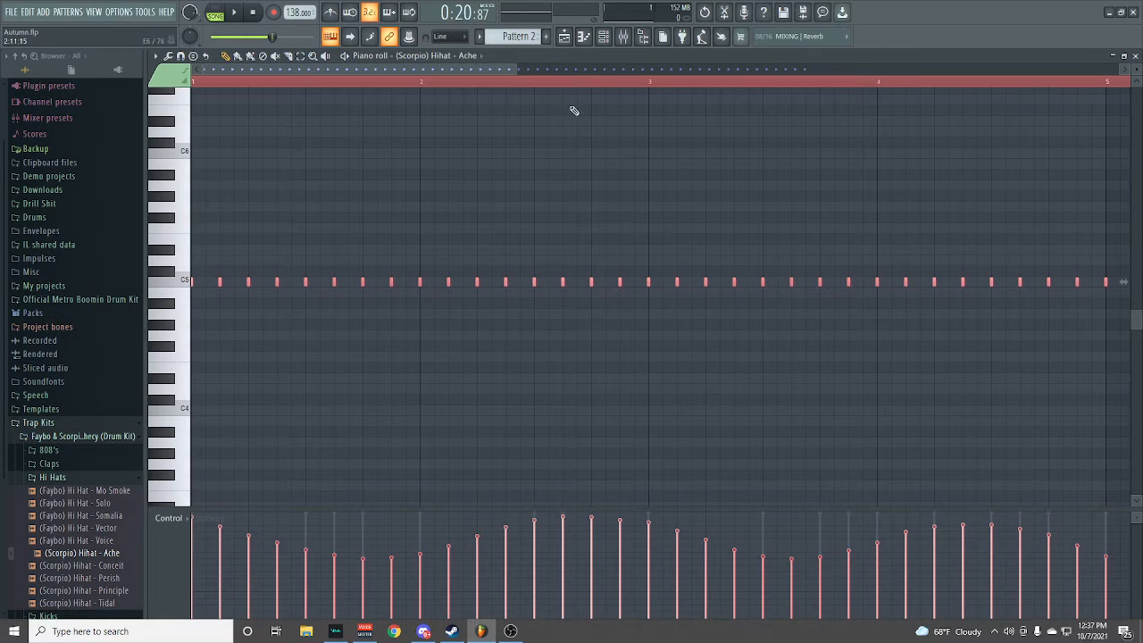
{"action": "left_click_drag", "start_coordinate": [491, 71], "coordinate": [734, 71]}
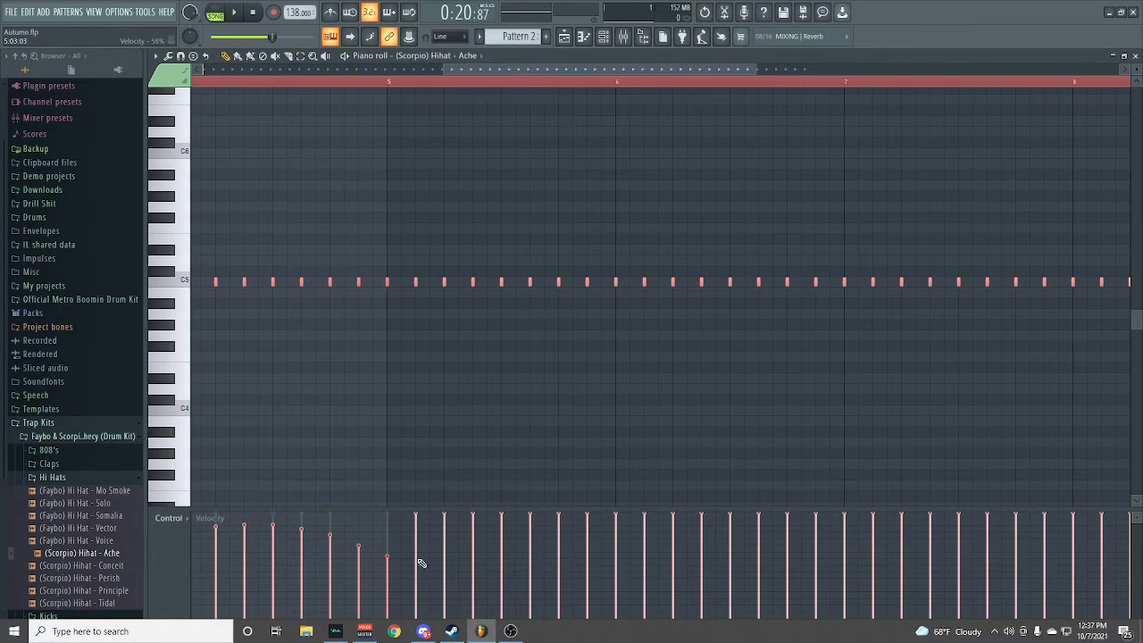
{"action": "left_click_drag", "start_coordinate": [460, 563], "coordinate": [584, 547]}
{"action": "mouse_move", "coordinate": [683, 524]}
{"action": "left_mouse_down"}
{"action": "mouse_move", "coordinate": [899, 566]}
{"action": "mouse_move", "coordinate": [1006, 538]}
{"action": "left_mouse_up"}
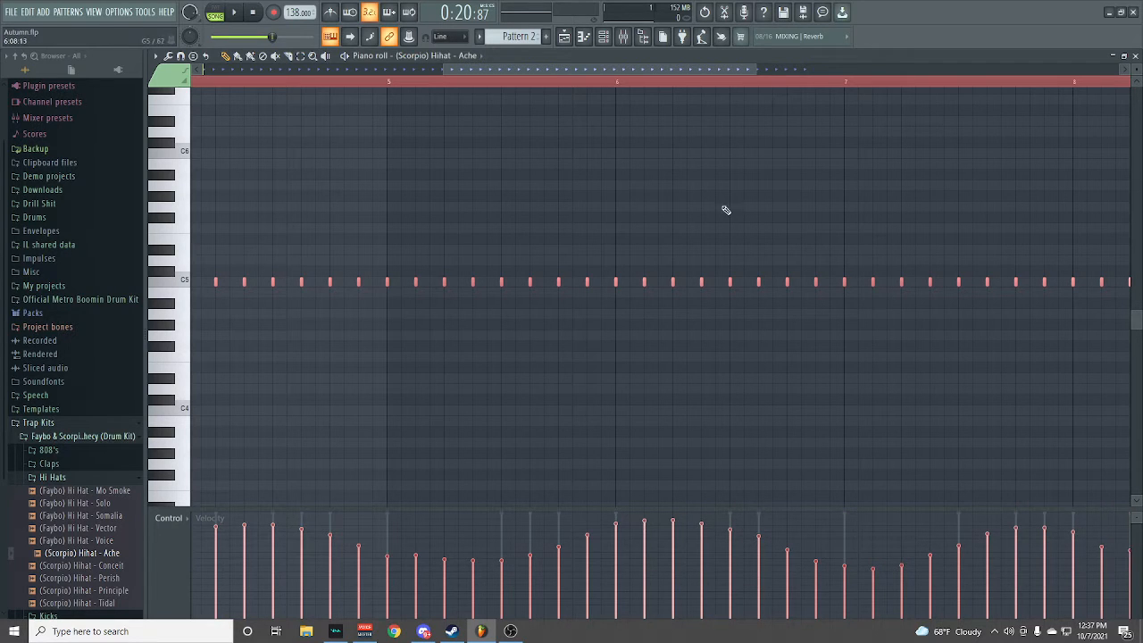
{"action": "left_click_drag", "start_coordinate": [596, 75], "coordinate": [800, 68]}
{"action": "left_click_drag", "start_coordinate": [549, 552], "coordinate": [723, 578]}
{"action": "left_click_drag", "start_coordinate": [663, 73], "coordinate": [217, 71]}
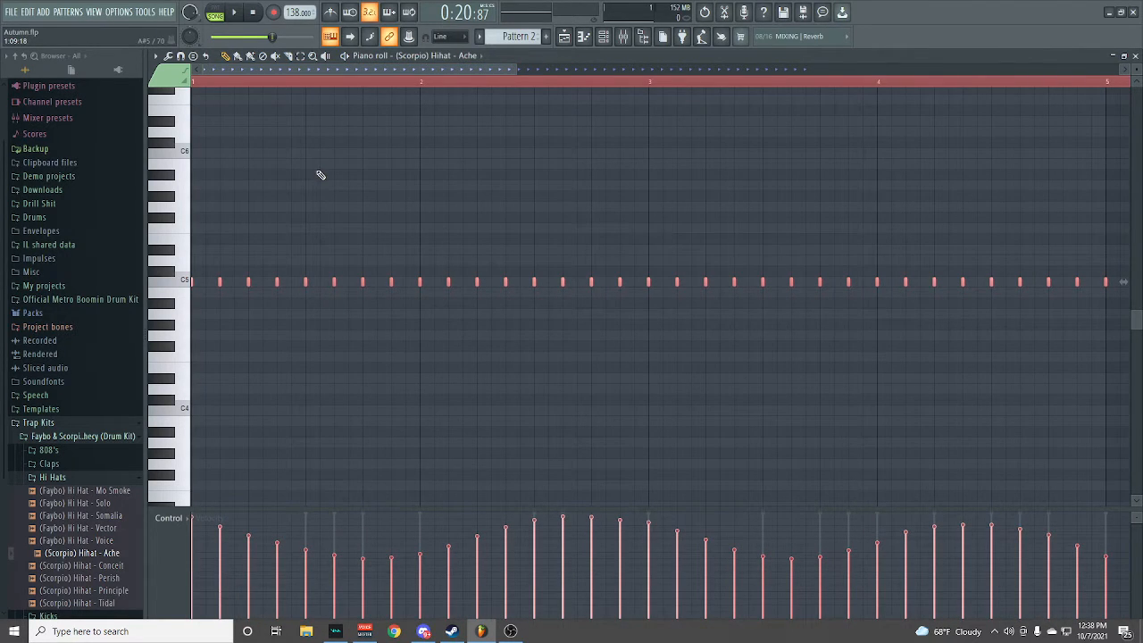
- Audition the hi-hat's wave-shaped velocities together with the beat
{"action": "key", "text": "space"}
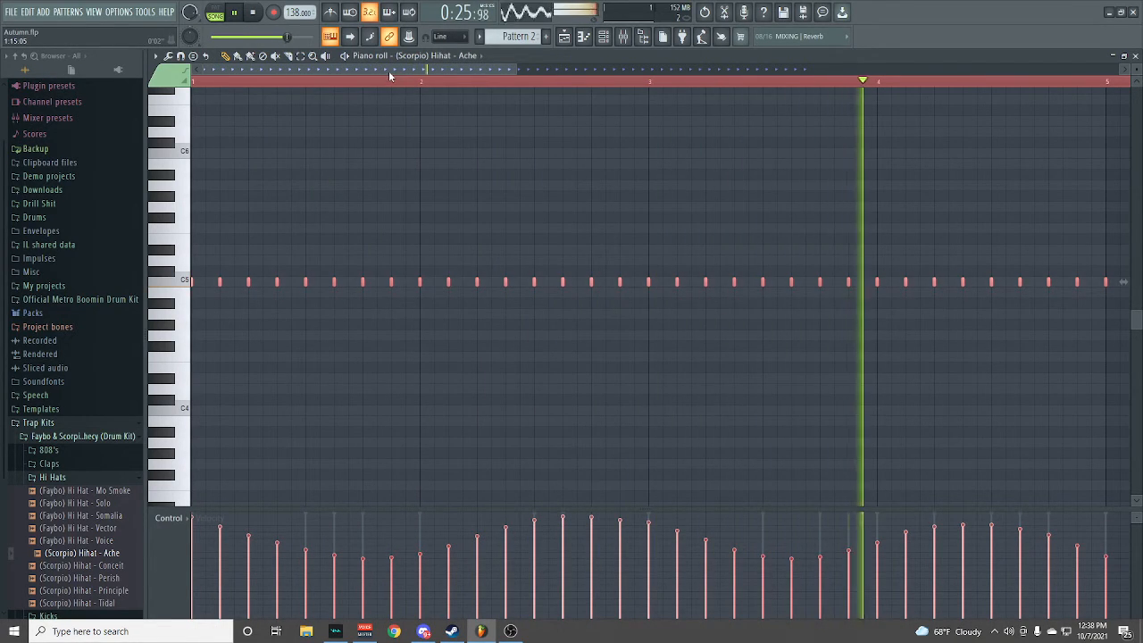
{"action": "key", "text": "space"}
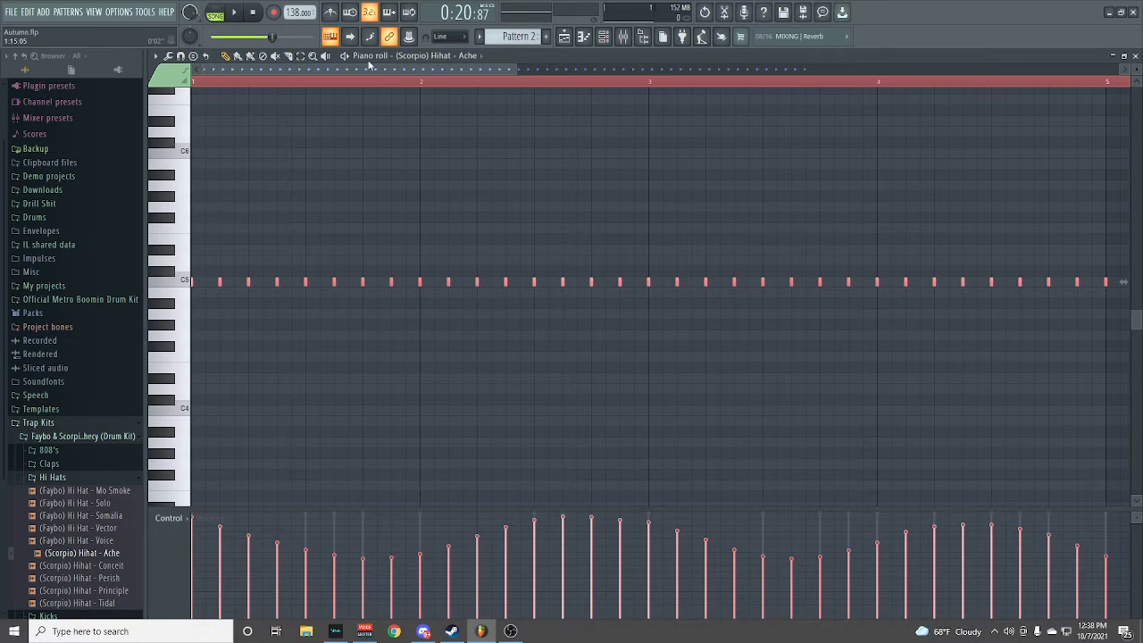
{"action": "key", "text": "space"}
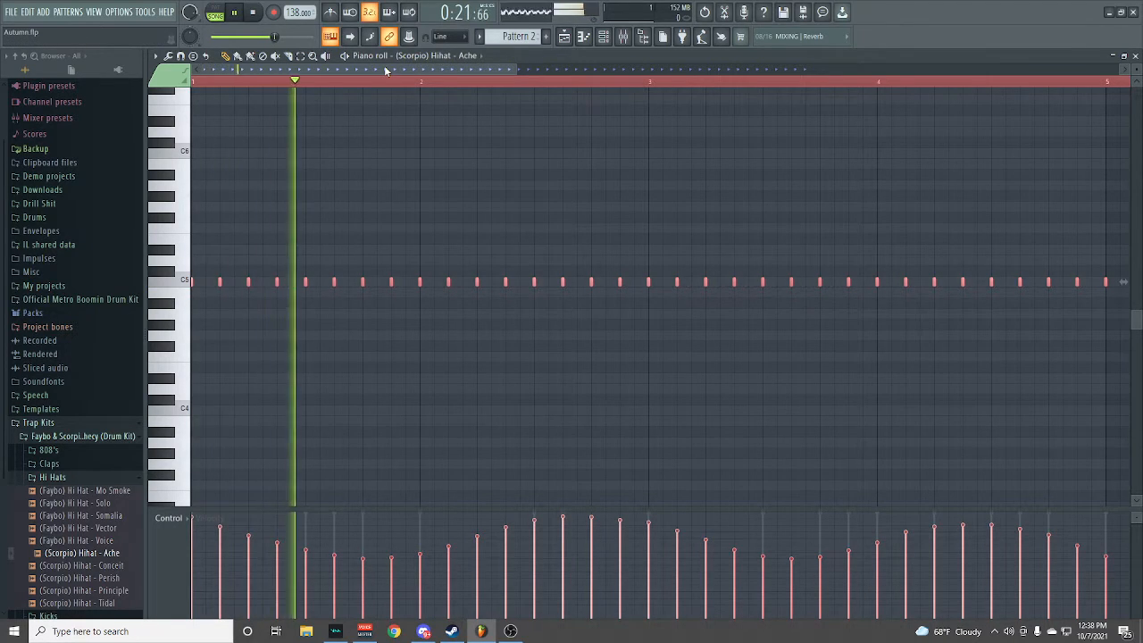
{"action": "key", "text": "space"}
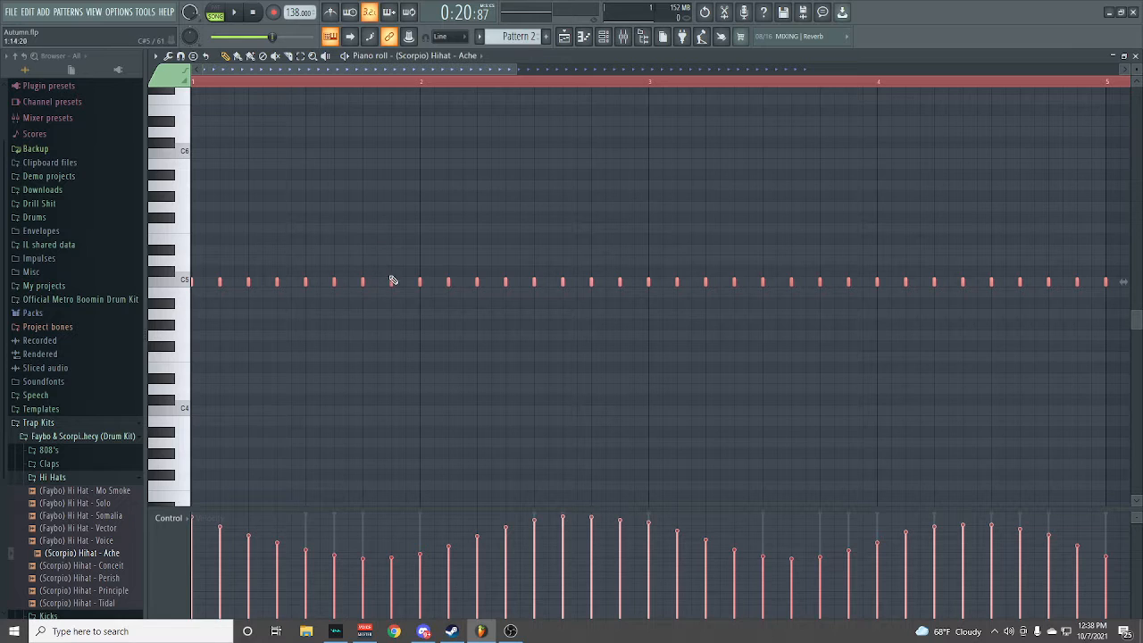
- Try placing a hi-hat note on E5 just before bar 2, delete it, and audition the pattern again
{"action": "left_click_drag", "start_coordinate": [393, 260], "coordinate": [397, 235]}
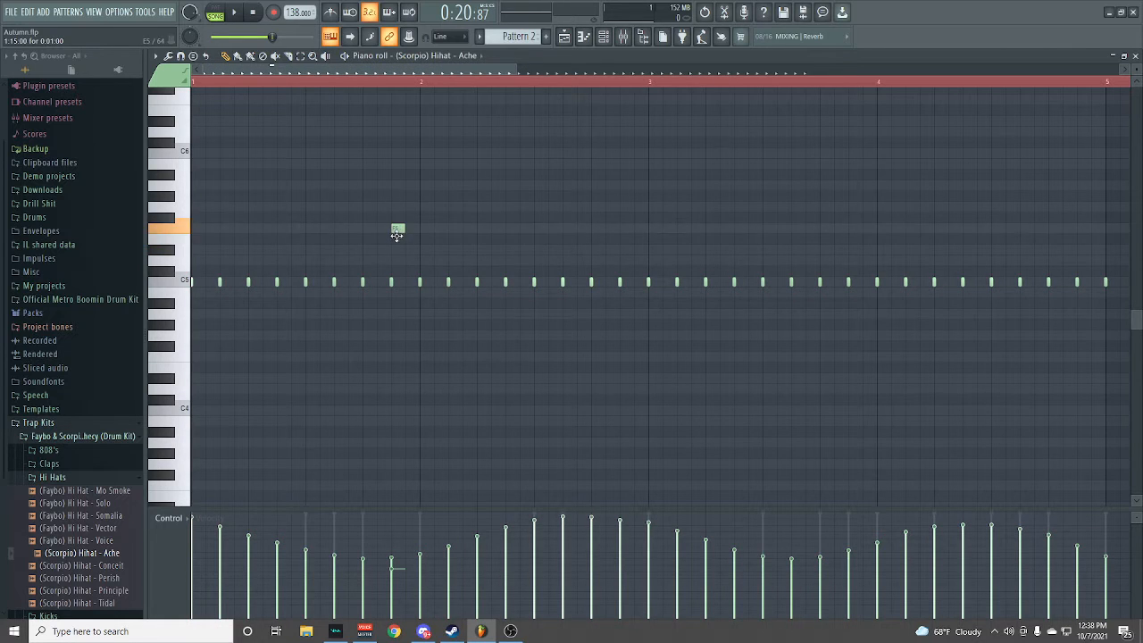
{"action": "right_click", "coordinate": [396, 231]}
{"action": "key", "text": "space"}
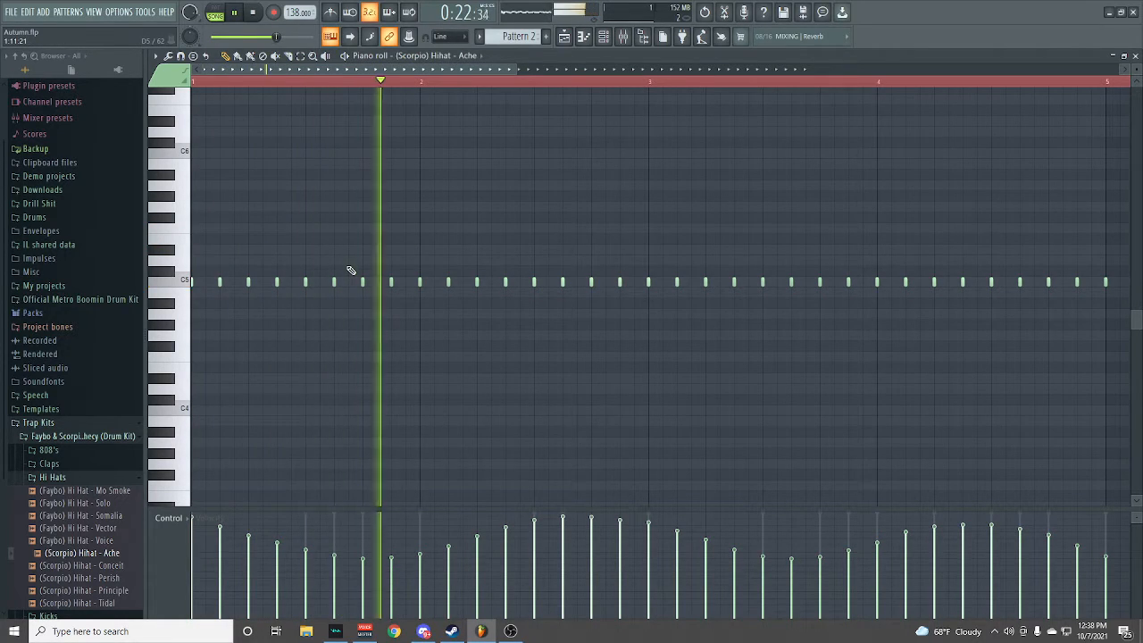
{"action": "key", "text": "space"}
{"action": "key", "text": "space"}
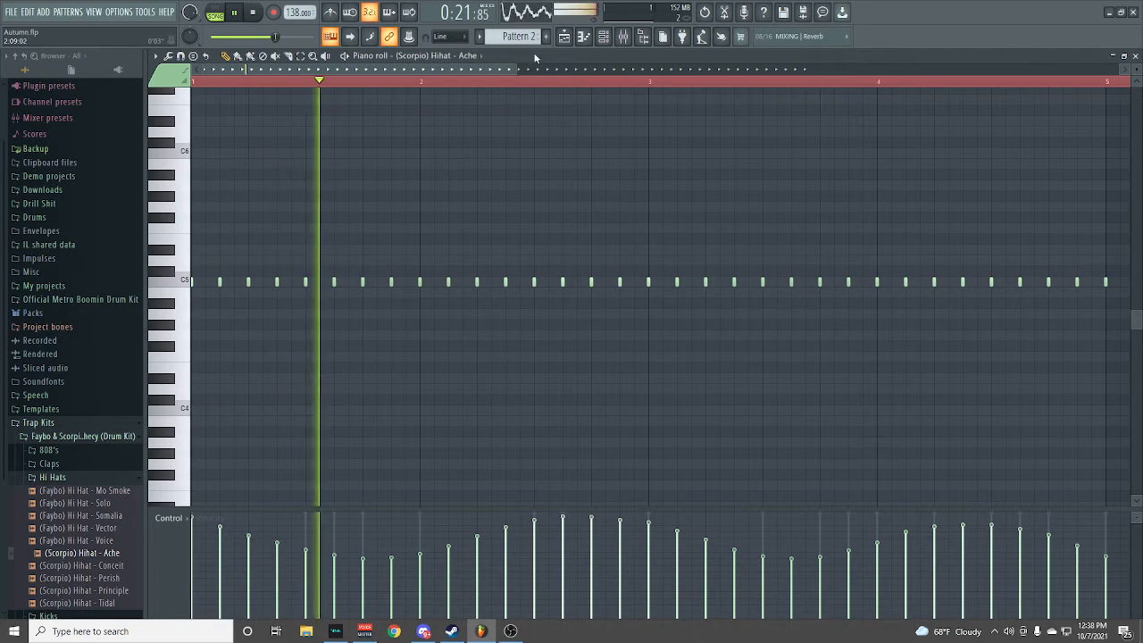
{"action": "key", "text": "space"}
- Compare with Pattern 1's hi-hat in the channel rack, return to Pattern 2's hi-hat piano roll, and audition it
{"action": "left_click", "coordinate": [603, 37]}
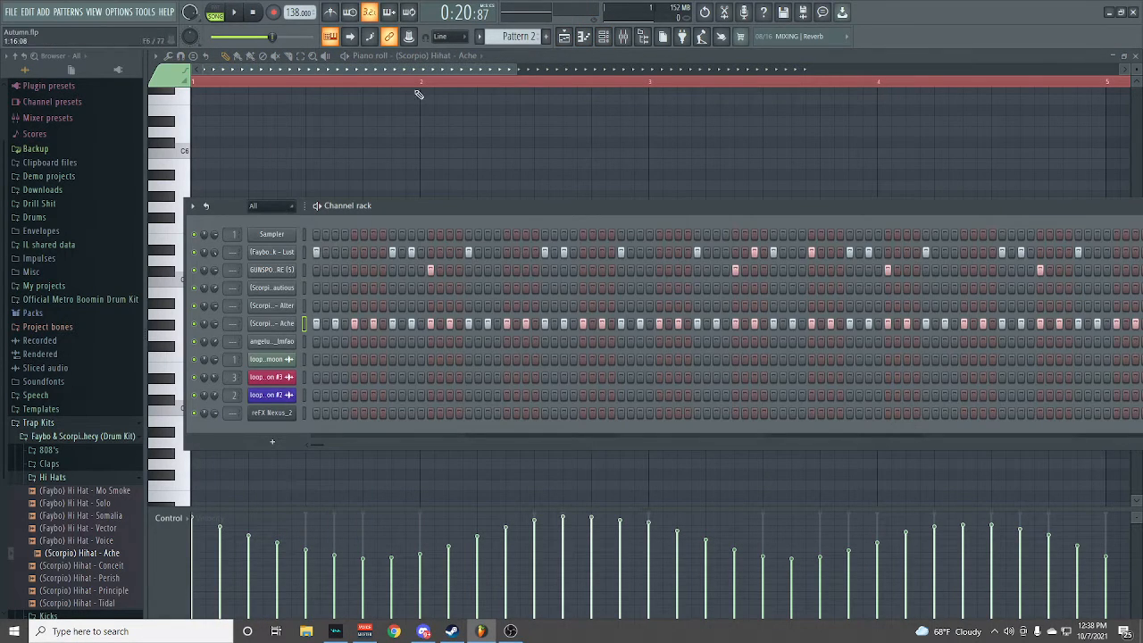
{"action": "left_click", "coordinate": [520, 37]}
{"action": "left_click", "coordinate": [492, 54]}
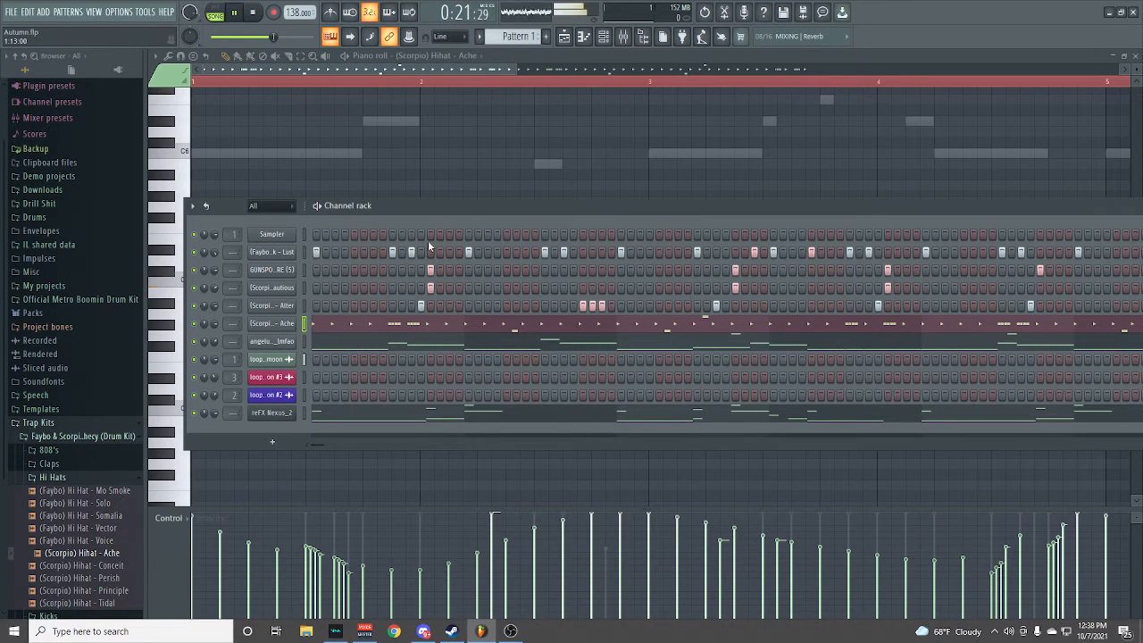
{"action": "left_click", "coordinate": [481, 36]}
{"action": "left_click", "coordinate": [498, 63]}
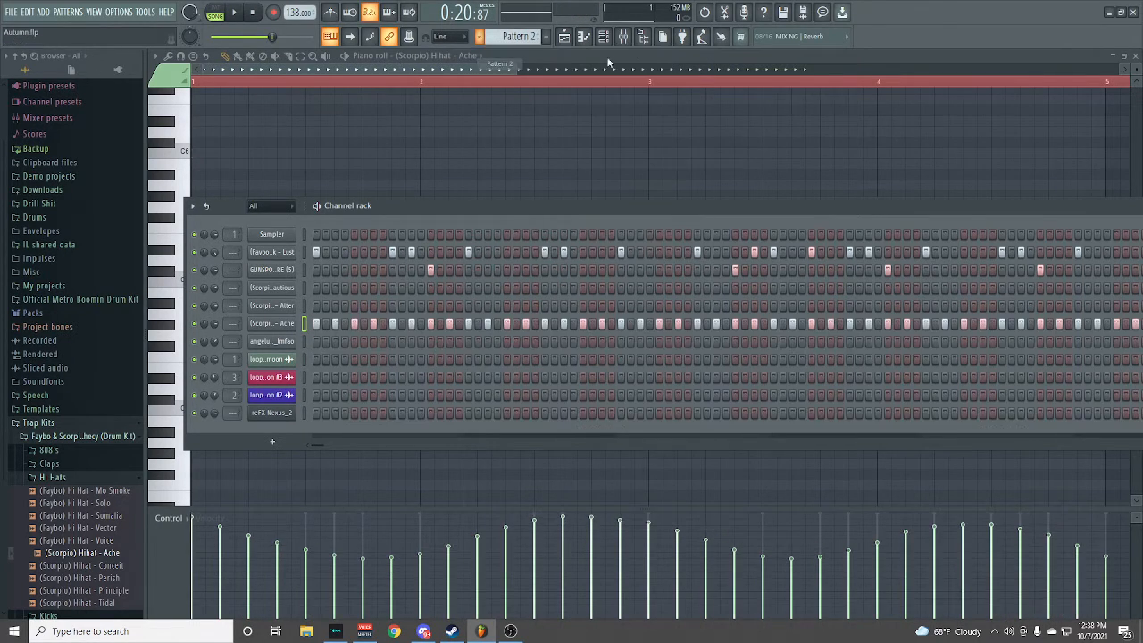
{"action": "left_click", "coordinate": [370, 149]}
{"action": "key", "text": "space"}
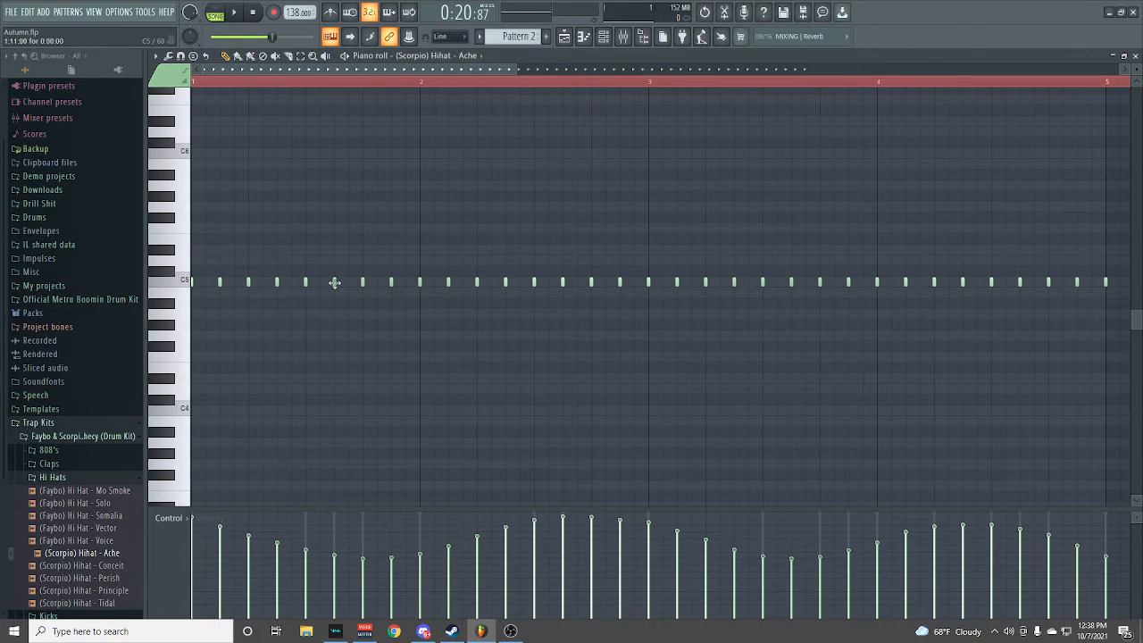
{"action": "key", "text": "space"}
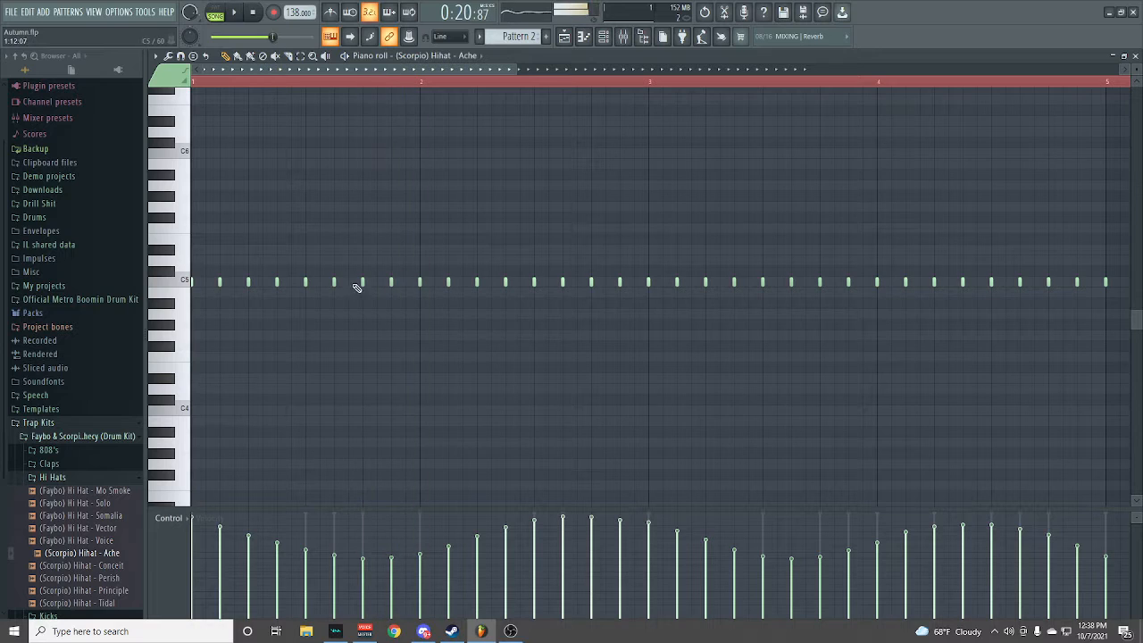
- Set the piano roll snap to 1/3 step and chop the two hi-hat notes in bar 1's third beat into four-note rolls
{"action": "left_click", "coordinate": [181, 55]}
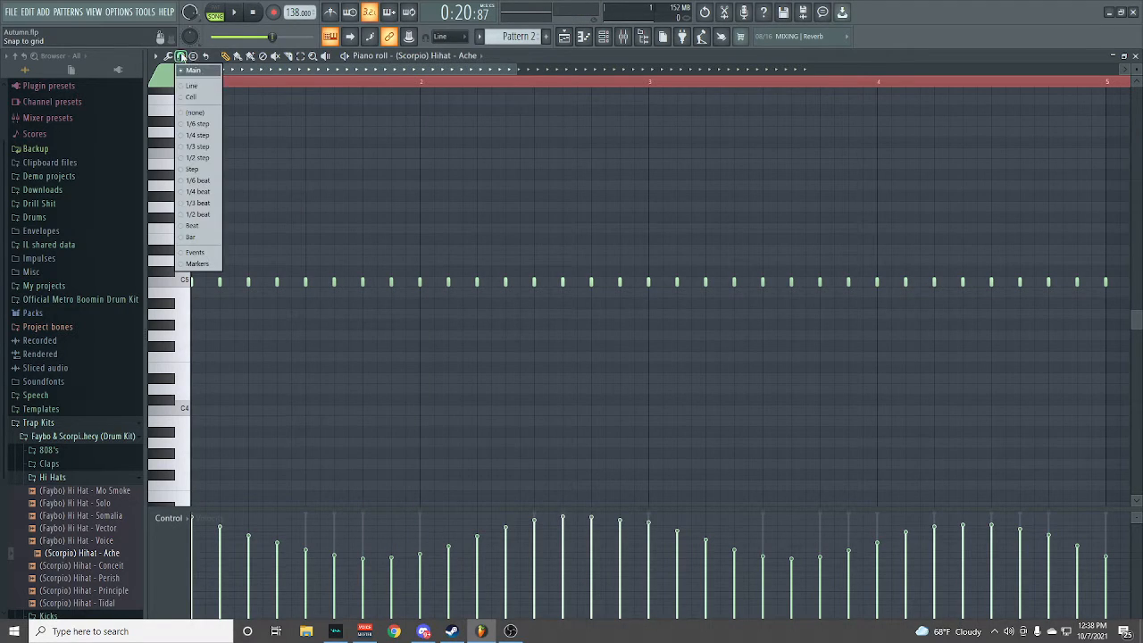
{"action": "left_click", "coordinate": [201, 149]}
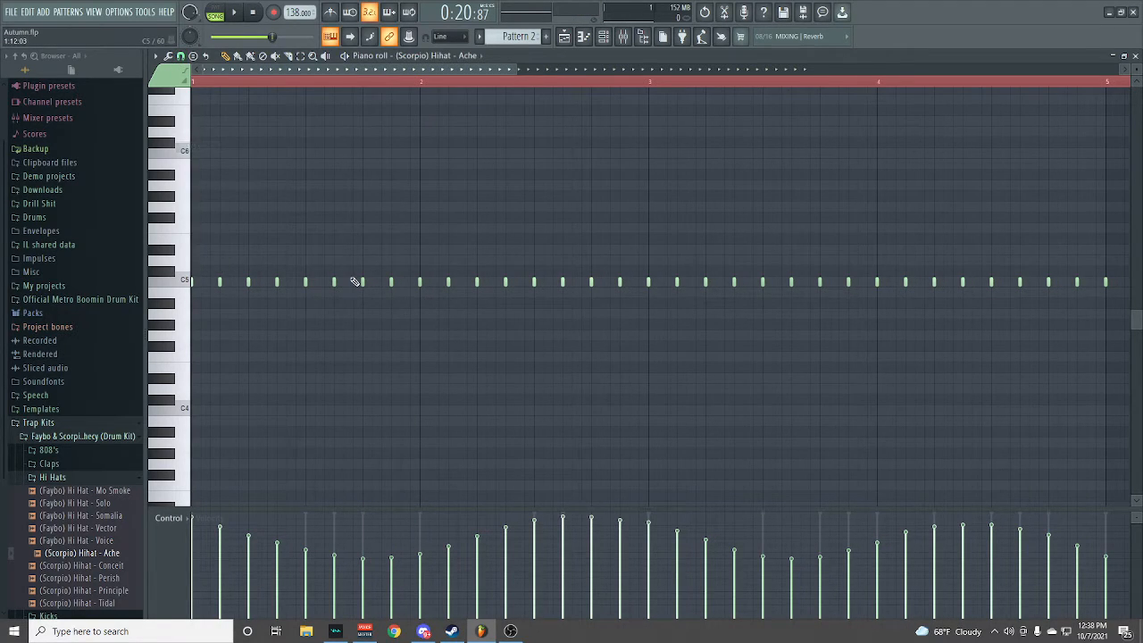
{"action": "key", "text": "space"}
{"action": "key", "text": "space"}
{"action": "left_click_drag", "start_coordinate": [306, 256], "coordinate": [357, 318]}
{"action": "left_click_drag", "start_coordinate": [302, 234], "coordinate": [349, 316]}
{"action": "key", "text": "ctrl+shift+u"}
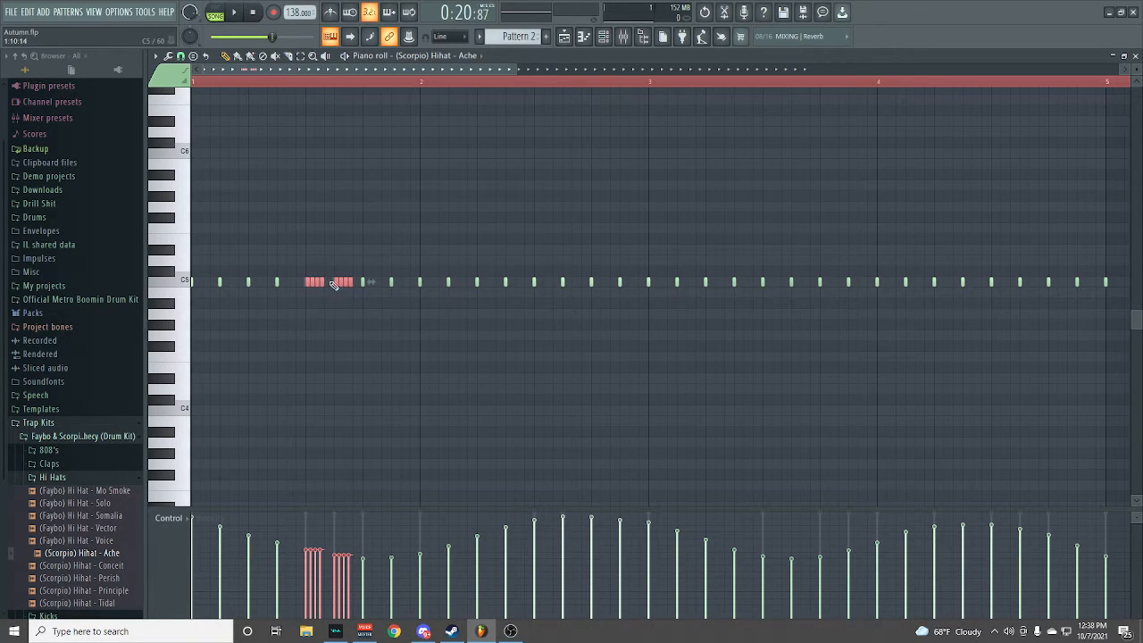
- Try placing a D5 note above each of the two hi-hat rolls in bar 1 and delete both notes
{"action": "left_click", "coordinate": [311, 262]}
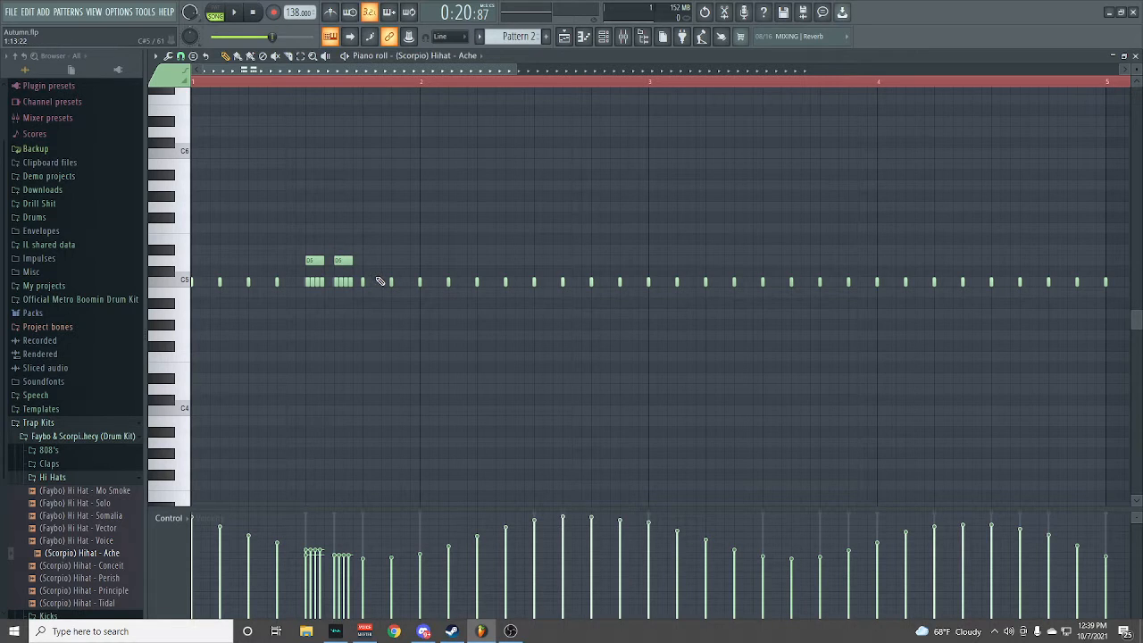
{"action": "right_click", "coordinate": [314, 261]}
{"action": "right_click", "coordinate": [344, 261]}
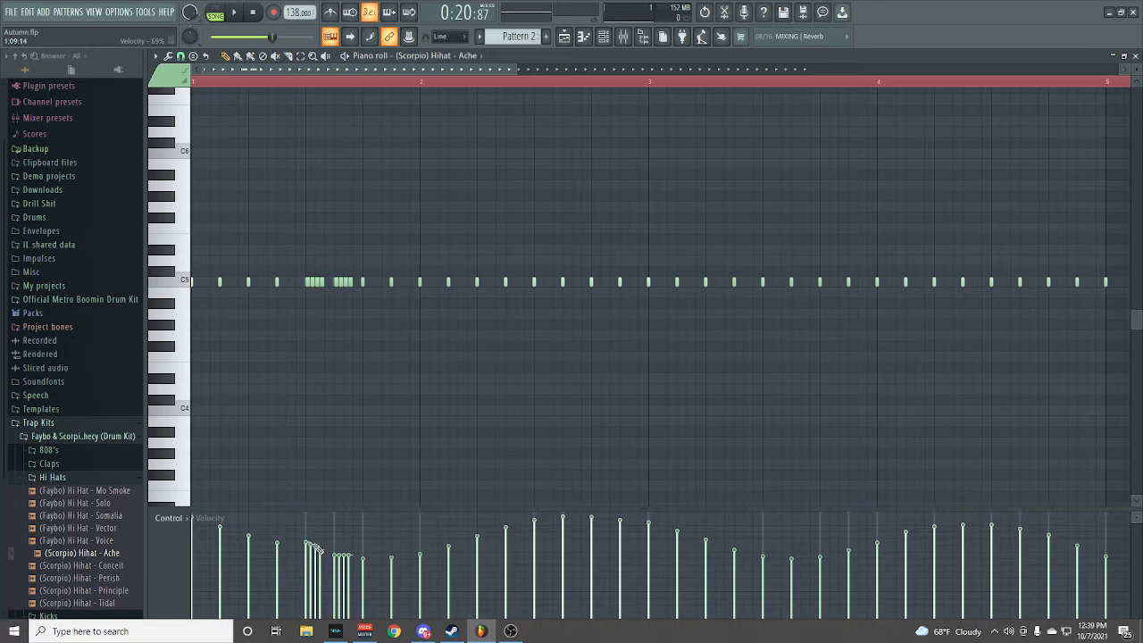
- Slope the velocities of both bar 1 hi-hat rolls gradually downward and audition the pattern
{"action": "key", "text": "space"}
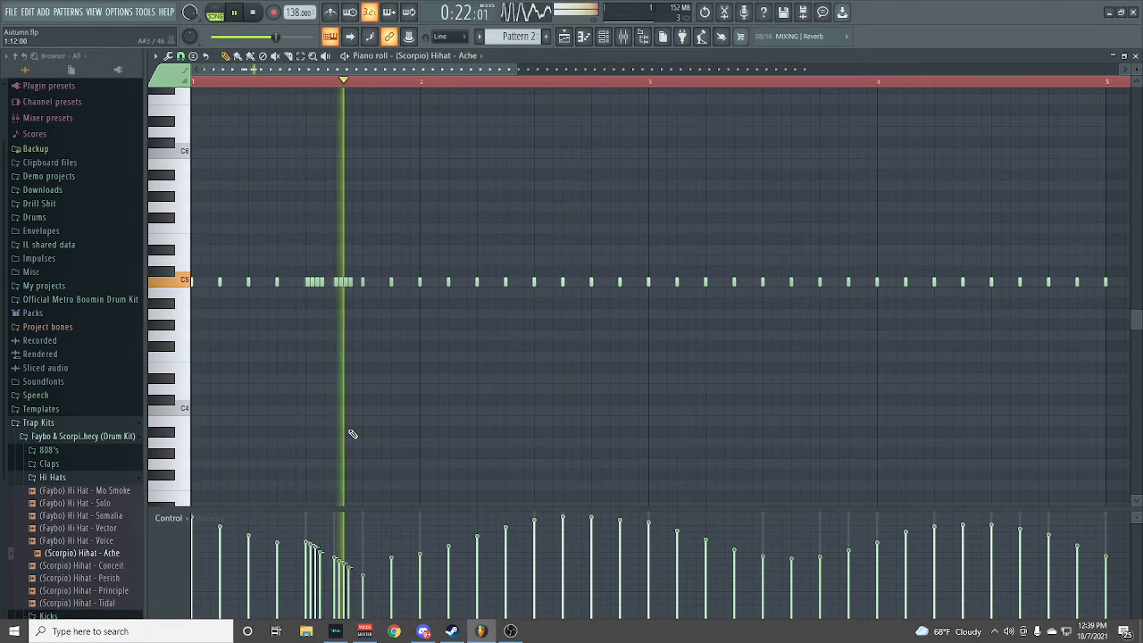
{"action": "key", "text": "space"}
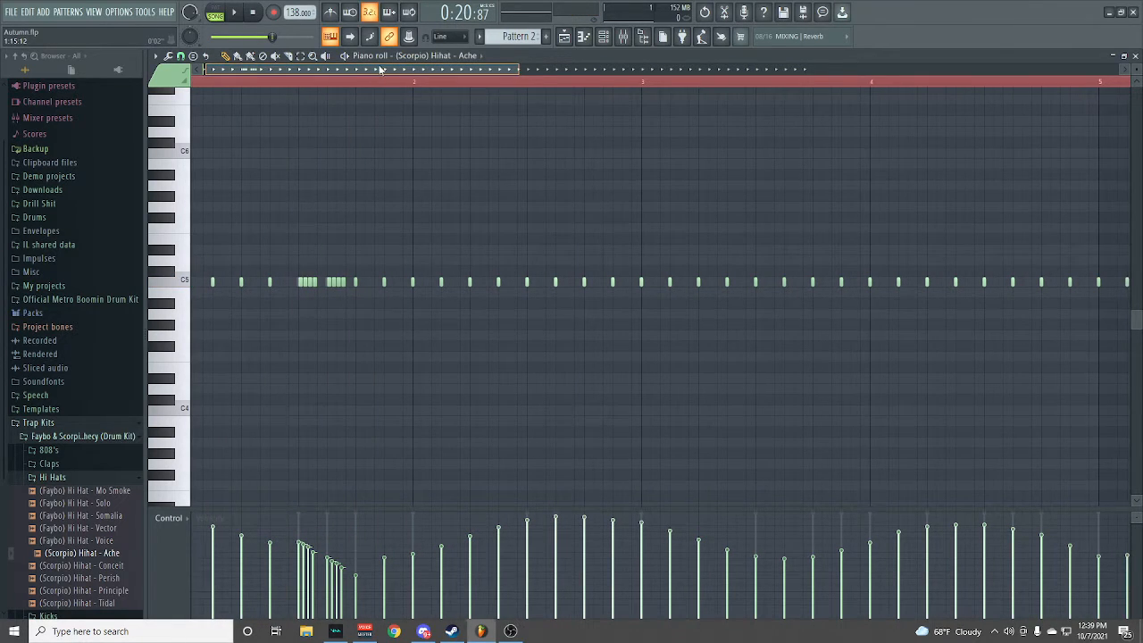
- Chop the first two hi-hat notes of bar 3 into four-note rolls, slope their velocities upward, and audition them
{"action": "key", "text": "space"}
{"action": "left_click_drag", "start_coordinate": [350, 69], "coordinate": [451, 79]}
{"action": "key", "text": "space"}
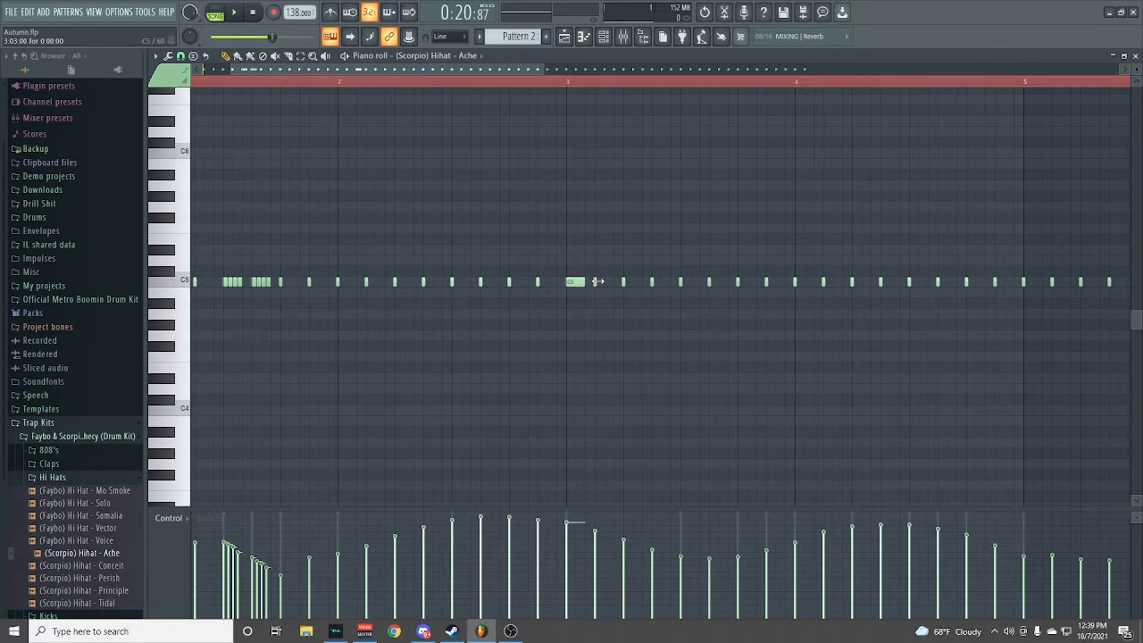
{"action": "left_click_drag", "start_coordinate": [562, 265], "coordinate": [605, 304]}
{"action": "key", "text": "ctrl+u"}
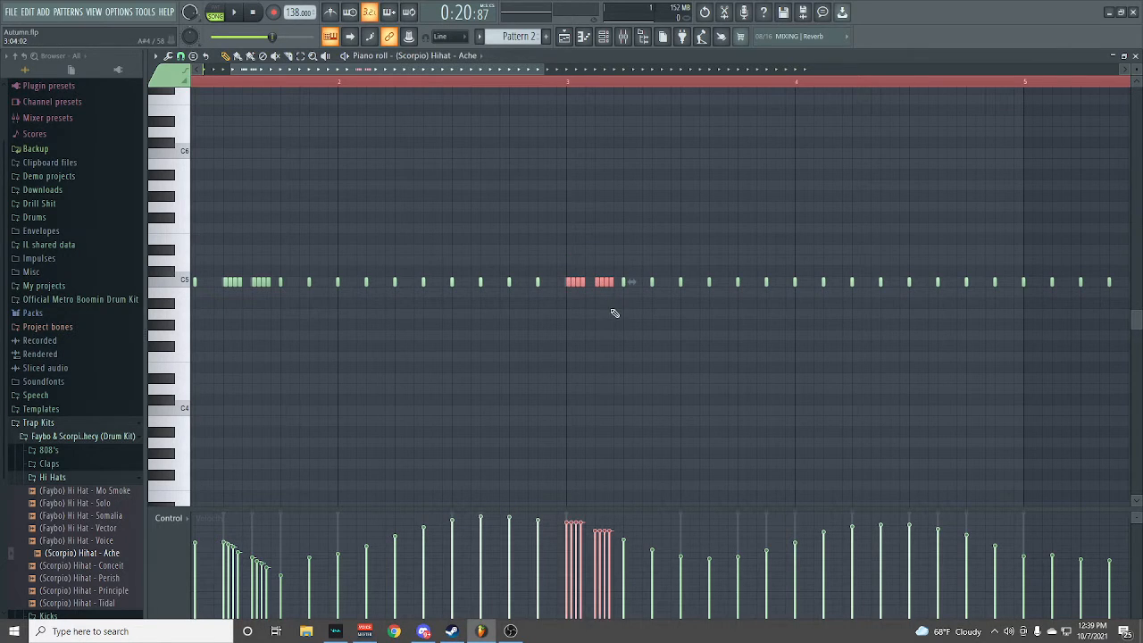
{"action": "left_click_drag", "start_coordinate": [570, 585], "coordinate": [596, 558]}
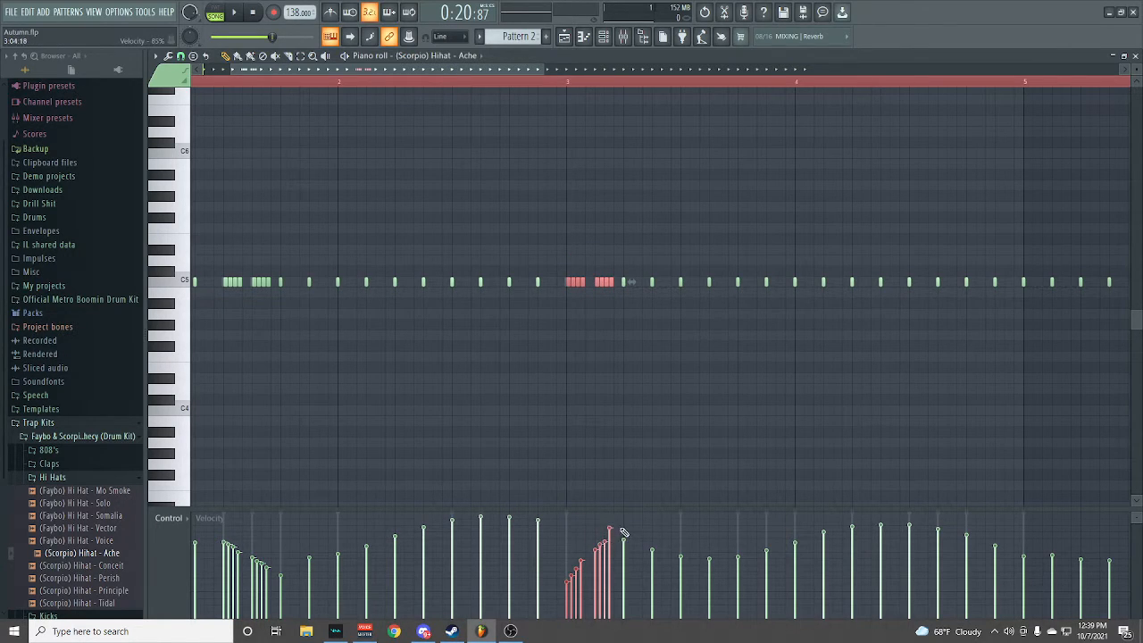
{"action": "key", "text": "space"}
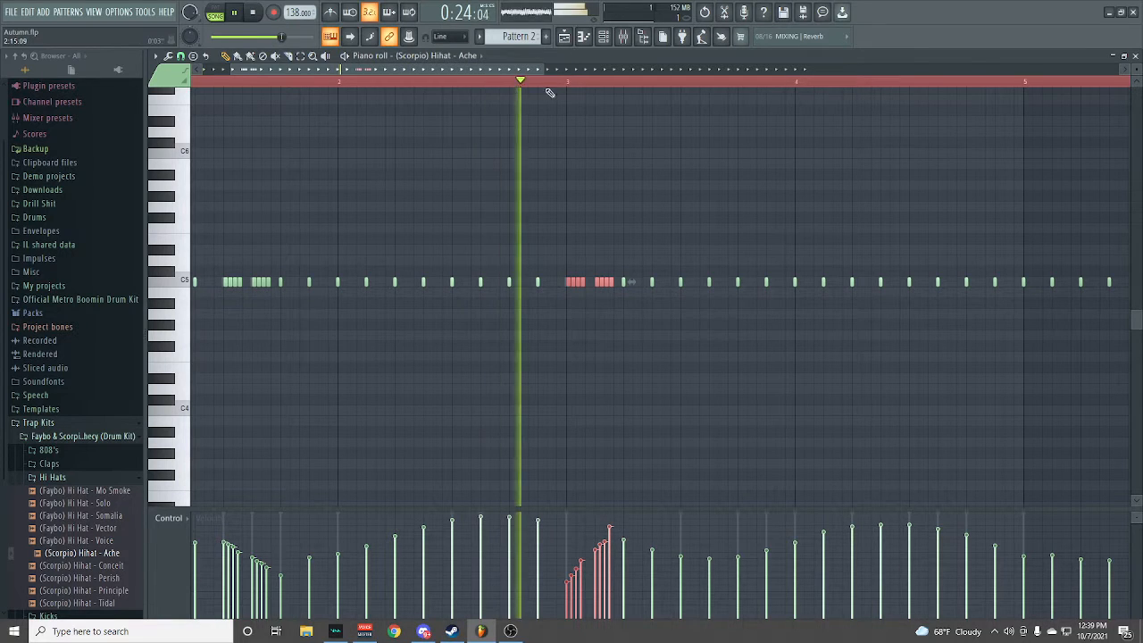
{"action": "key", "text": "space"}
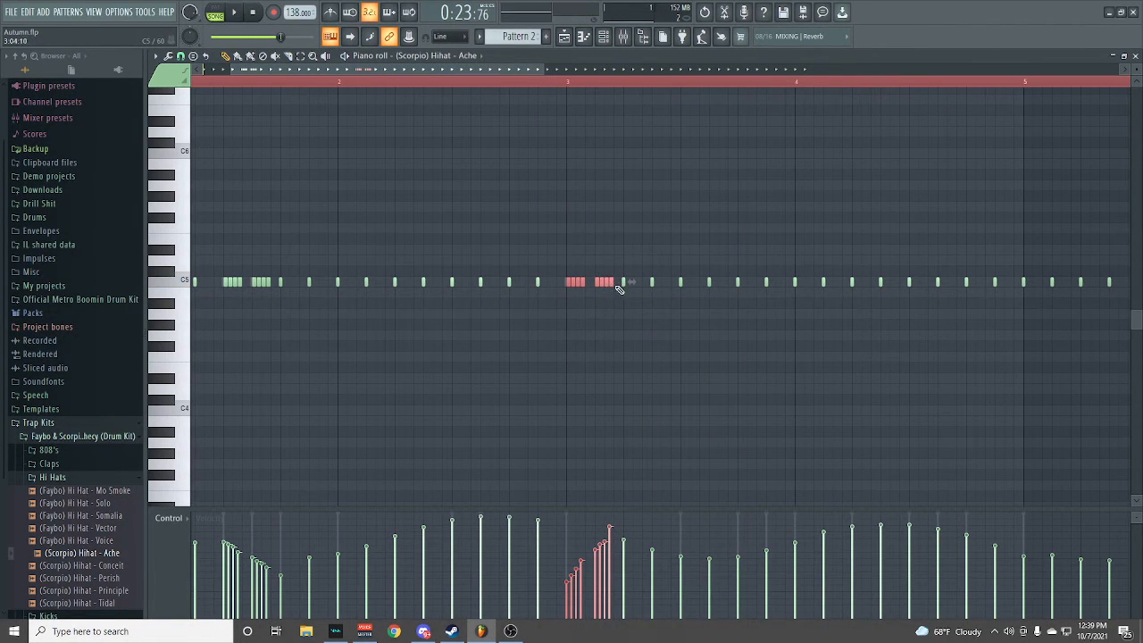
- Erase the hi-hat notes in the first four bars of Pattern 2 and close the piano roll
{"action": "mouse_move", "coordinate": [612, 285]}
{"action": "left_mouse_down"}
{"action": "mouse_move", "coordinate": [117, 288]}
{"action": "mouse_move", "coordinate": [551, 283]}
{"action": "left_mouse_up"}
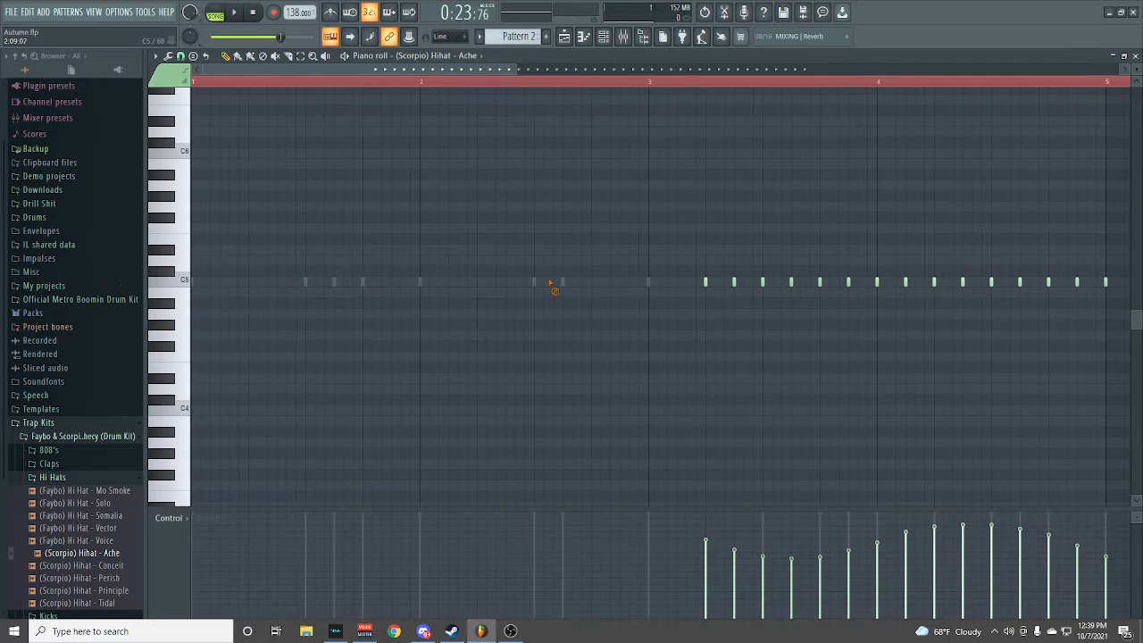
{"action": "left_click_drag", "start_coordinate": [711, 284], "coordinate": [1067, 284]}
{"action": "left_click", "coordinate": [1135, 55]}
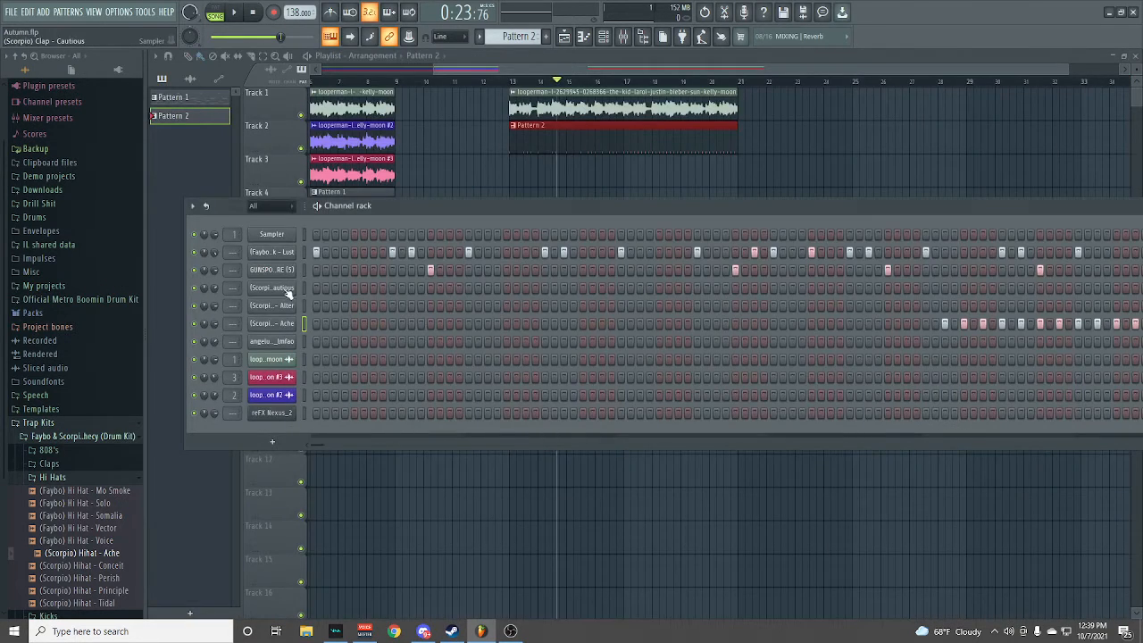
- Copy the (Scorpio) Hihat - Ache notes from Pattern 1, paste them into the same channel of Pattern 2, and audition the result
{"action": "left_click", "coordinate": [210, 98]}
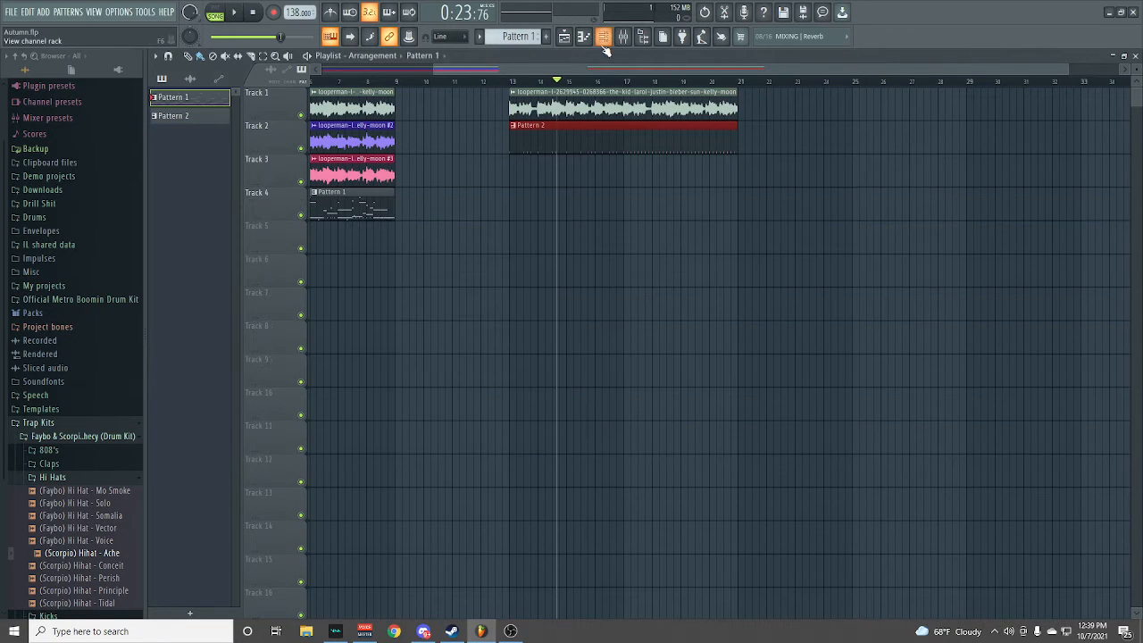
{"action": "right_click", "coordinate": [271, 323]}
{"action": "left_click", "coordinate": [428, 335]}
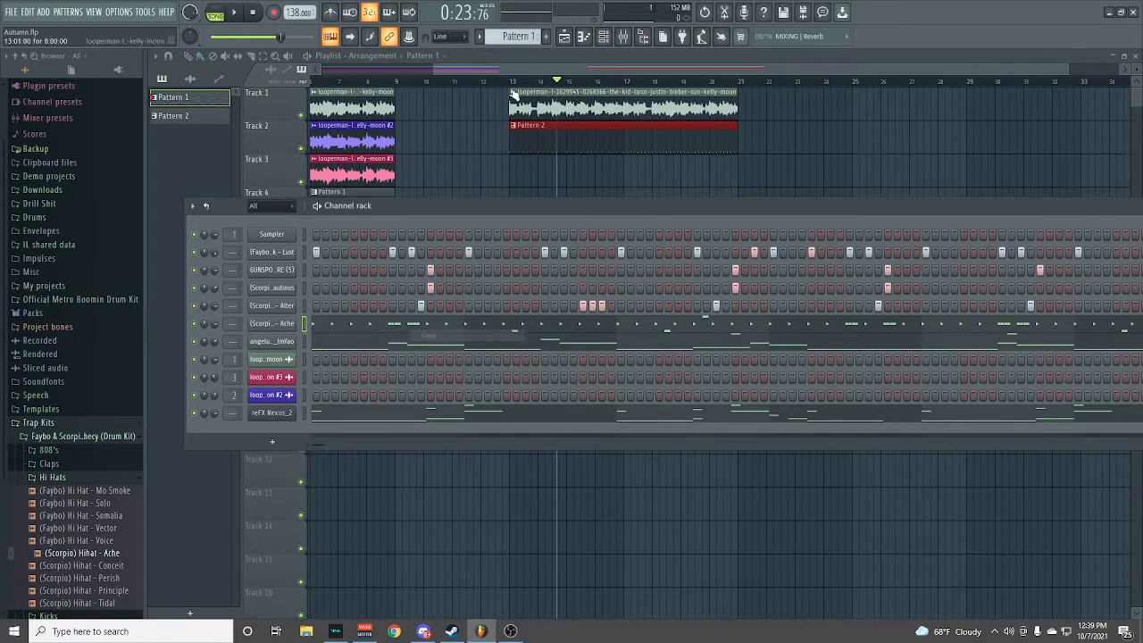
{"action": "left_click", "coordinate": [205, 119]}
{"action": "left_click", "coordinate": [603, 36]}
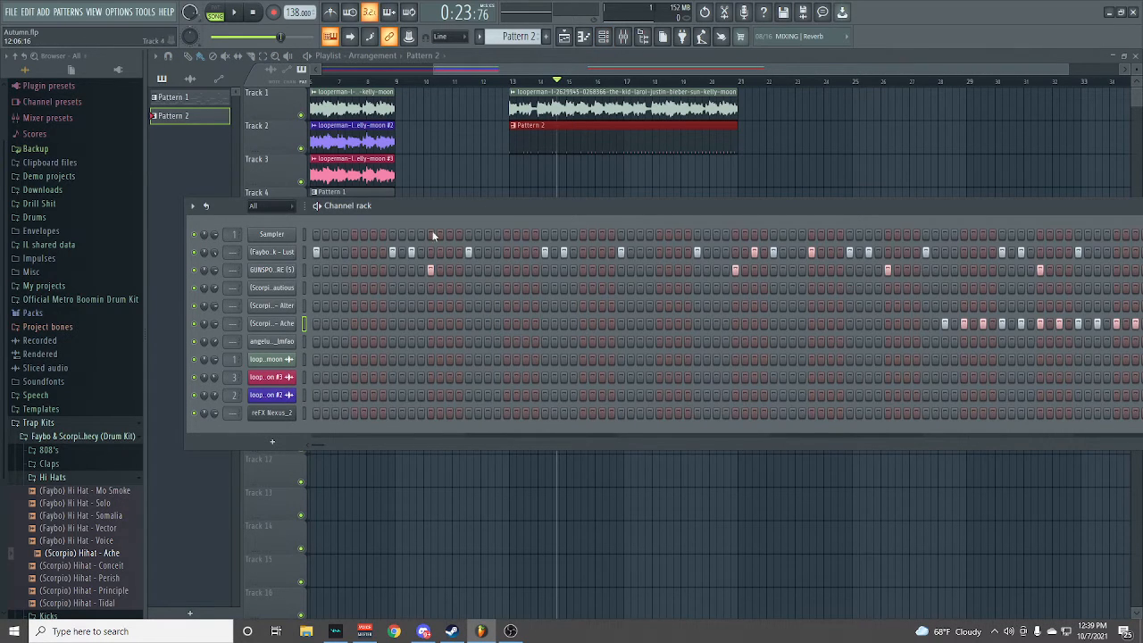
{"action": "right_click", "coordinate": [272, 324]}
{"action": "left_click", "coordinate": [447, 347]}
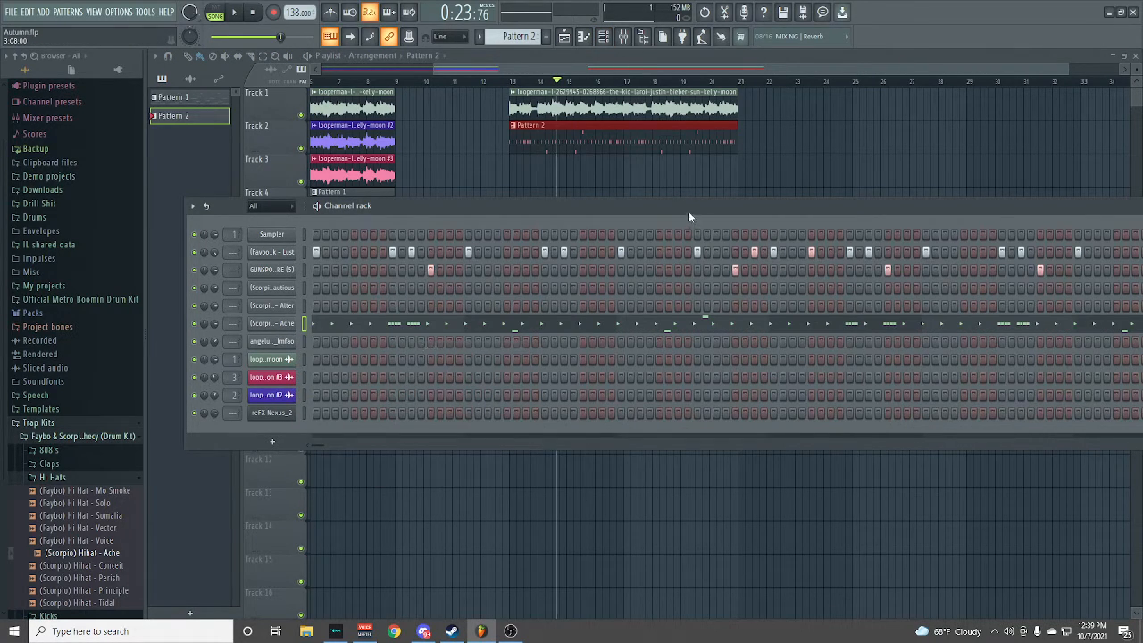
{"action": "left_click", "coordinate": [583, 143]}
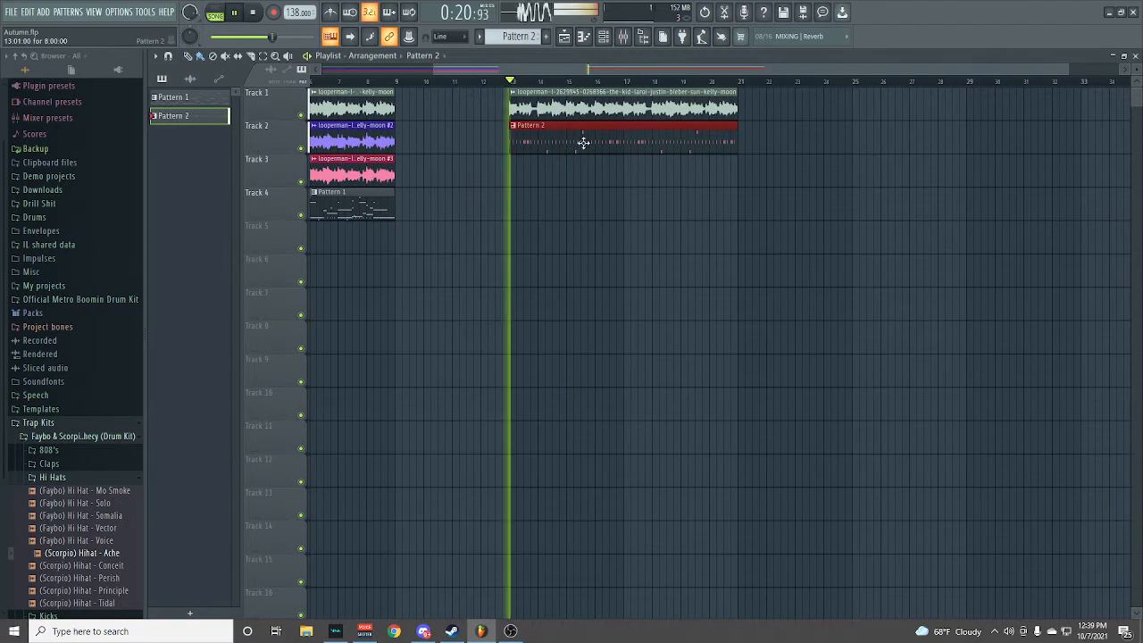
{"action": "left_click", "coordinate": [603, 36]}
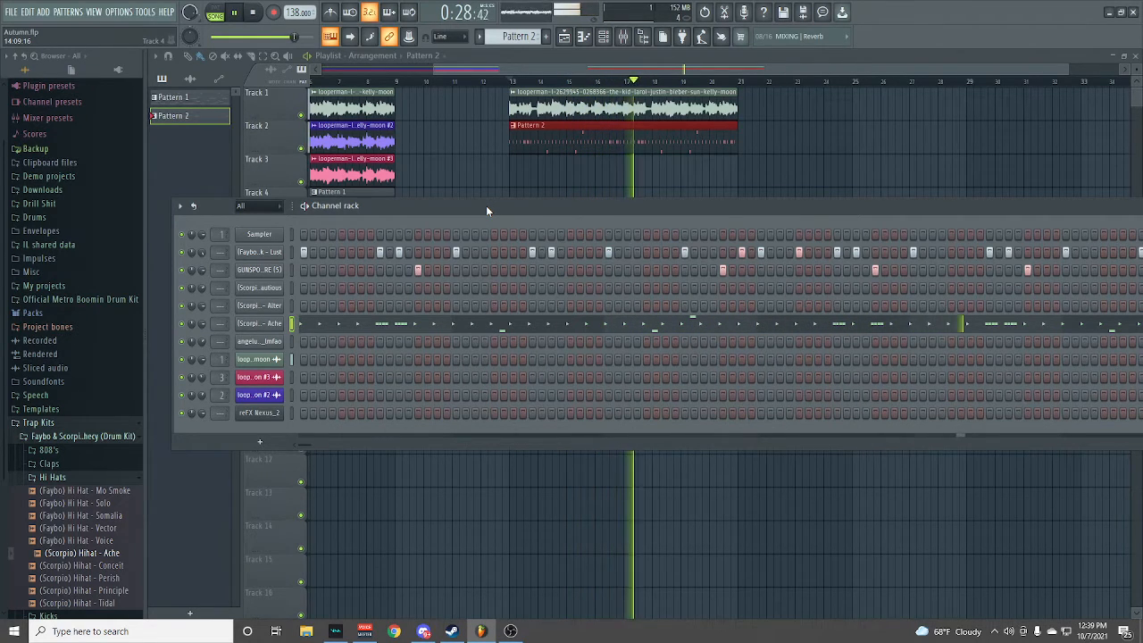
{"action": "key", "text": "space"}
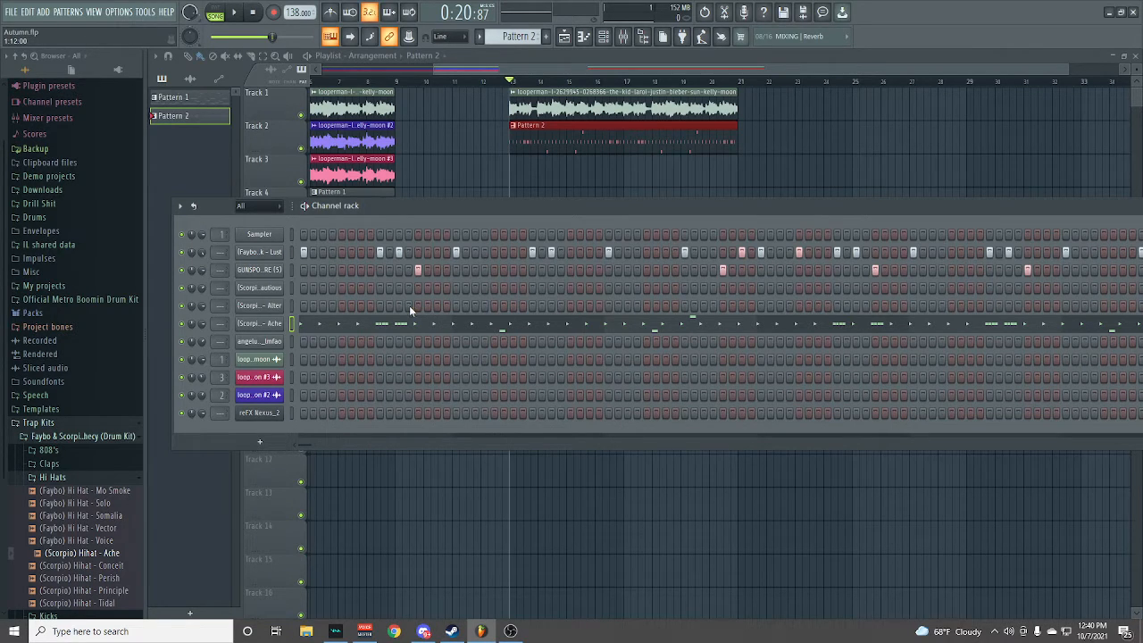
- Preview the (Scorpio) Rimshot - Alter sound on C5 in its Pattern 2 piano roll, then return to the channel rack
{"action": "right_click", "coordinate": [259, 306]}
{"action": "left_click", "coordinate": [268, 307]}
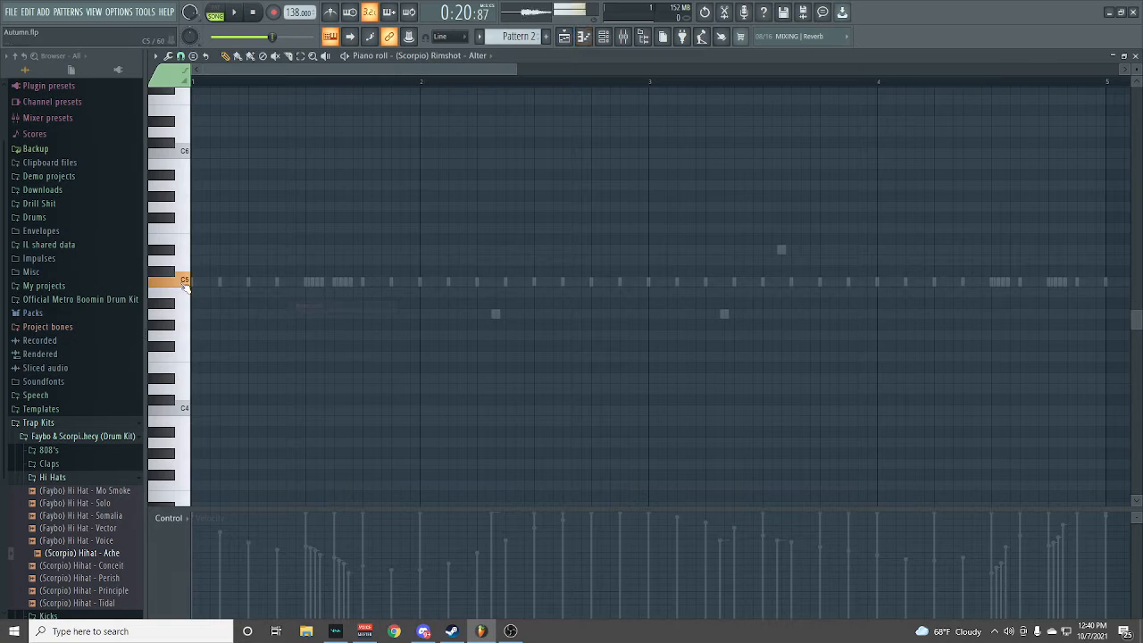
{"action": "left_click", "coordinate": [185, 286]}
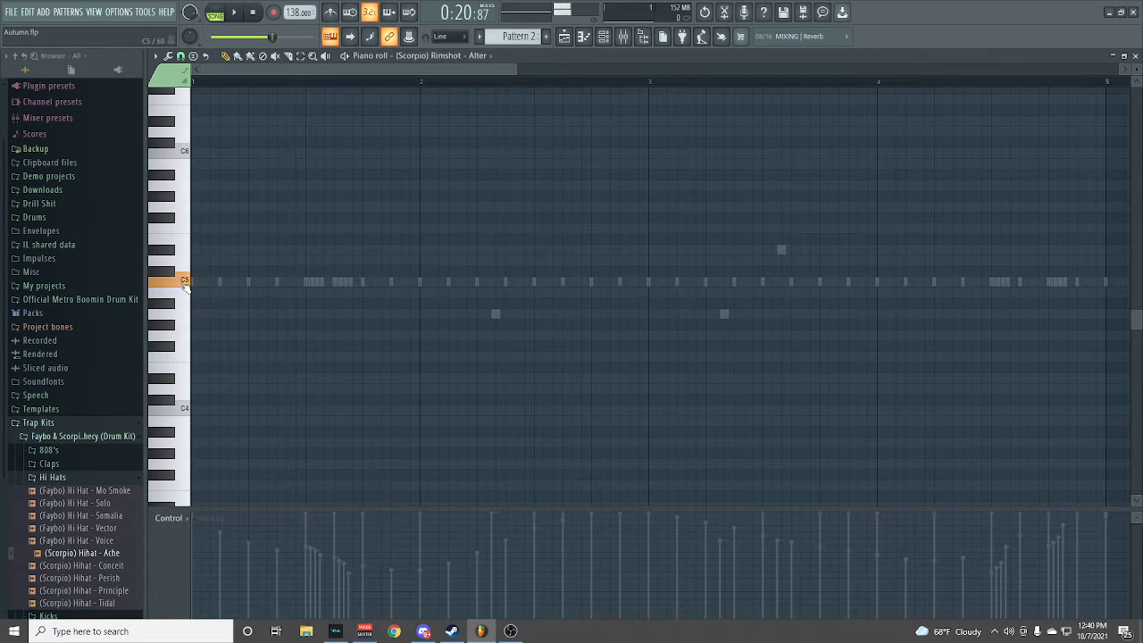
{"action": "left_click", "coordinate": [1135, 57]}
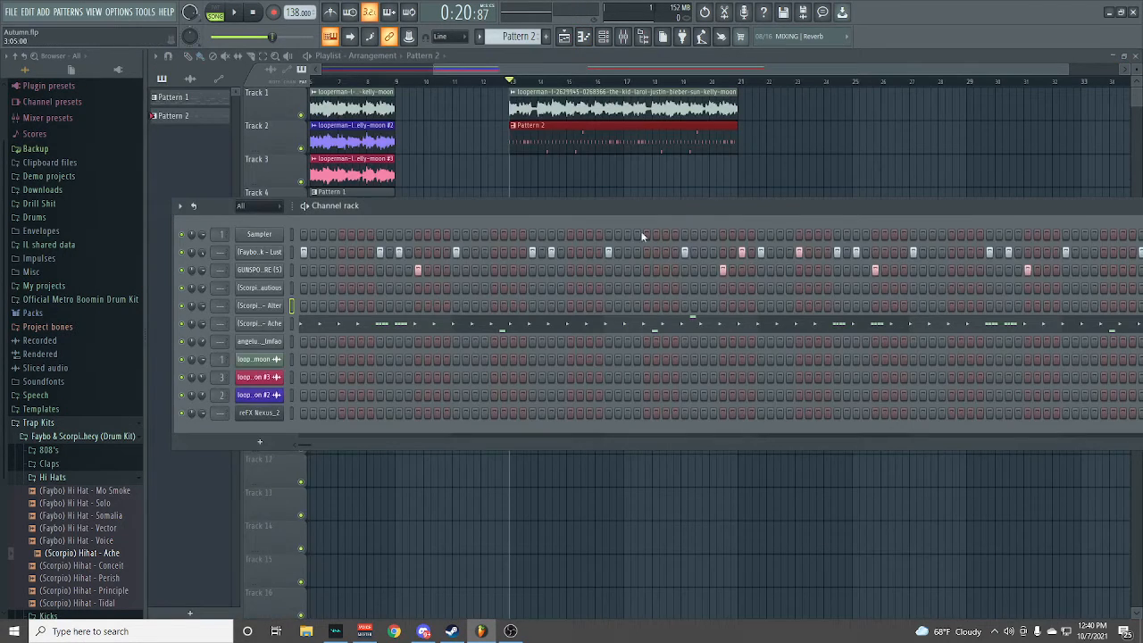
- Add a rimshot hit on step 12 of bar 1 in Pattern 2, checking it in the piano roll and by playback
{"action": "left_click", "coordinate": [408, 306]}
{"action": "key", "text": "space"}
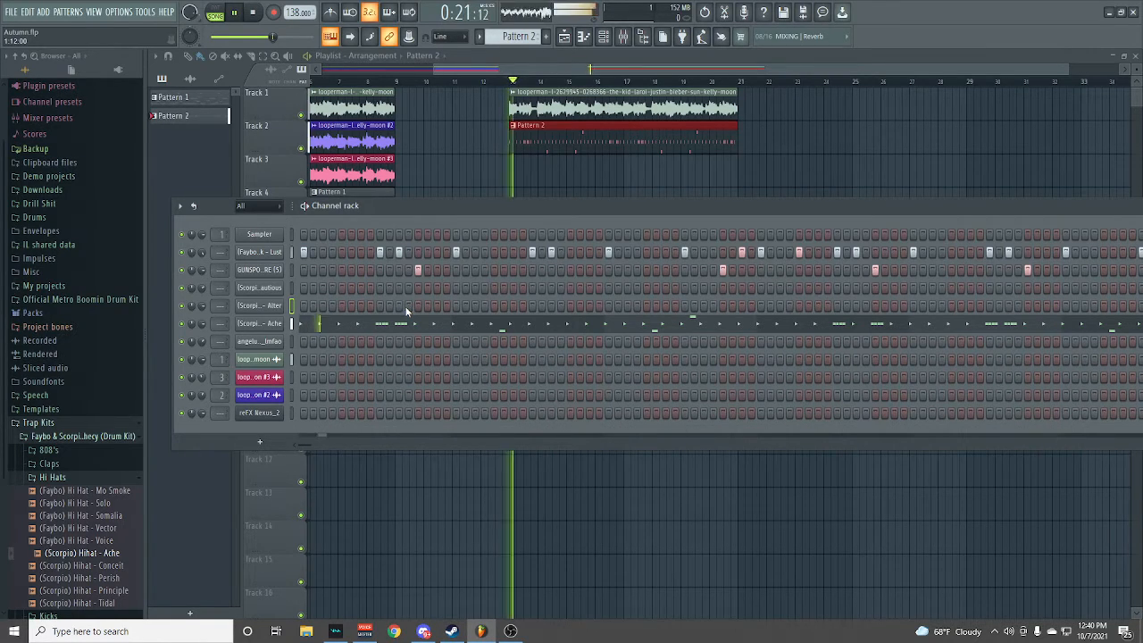
{"action": "key", "text": "space"}
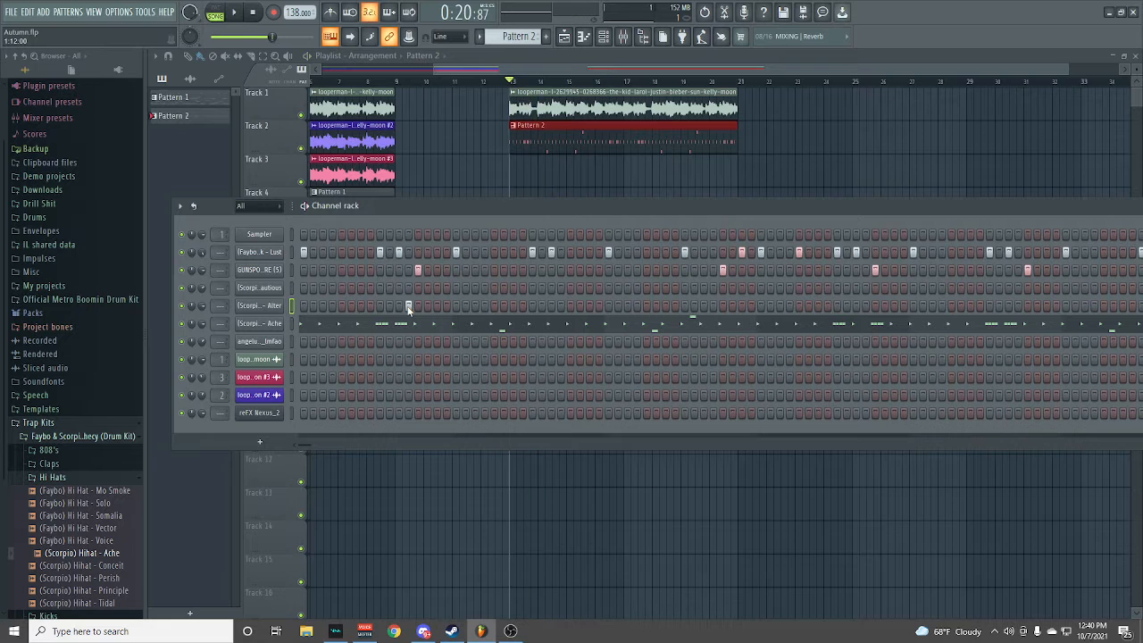
{"action": "right_click", "coordinate": [279, 309]}
{"action": "left_click", "coordinate": [317, 307]}
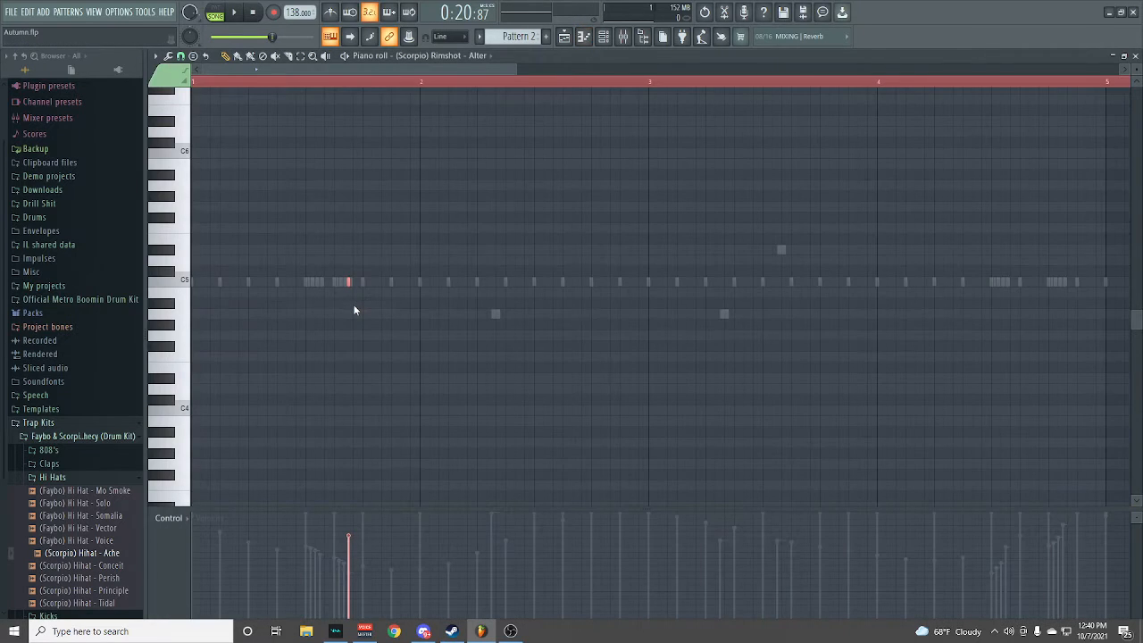
{"action": "left_click", "coordinate": [1135, 56]}
{"action": "key", "text": "space"}
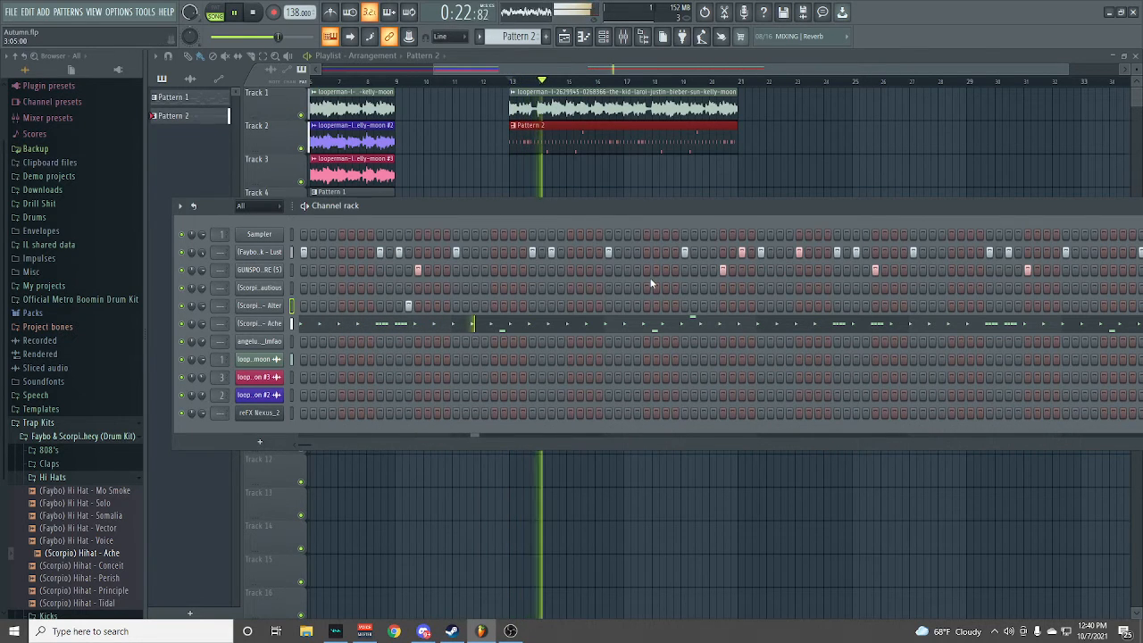
- Add a second rimshot hit on step 11 of bar 3, check it in the piano roll, and audition the pattern
{"action": "left_click", "coordinate": [703, 306]}
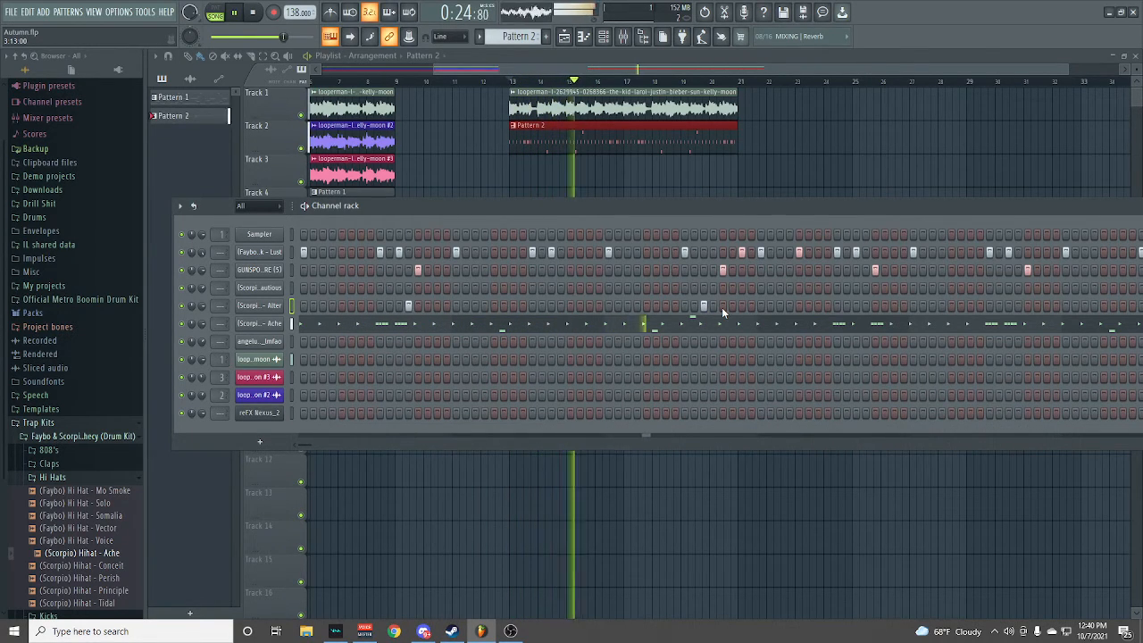
{"action": "right_click", "coordinate": [259, 305]}
{"action": "left_click", "coordinate": [337, 305]}
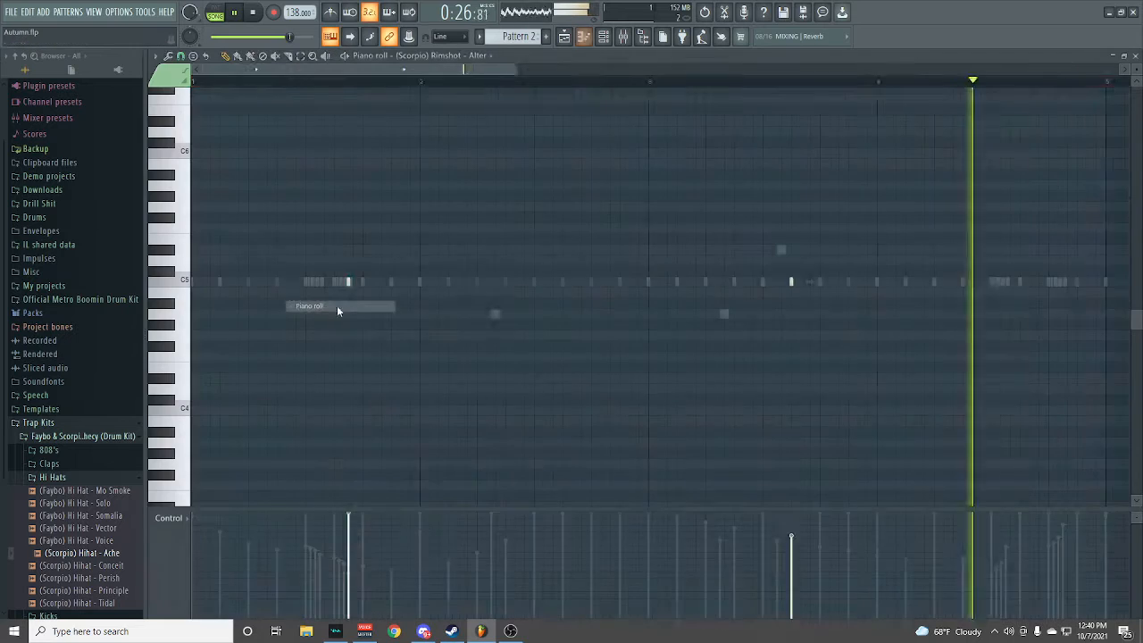
{"action": "left_click", "coordinate": [1135, 55]}
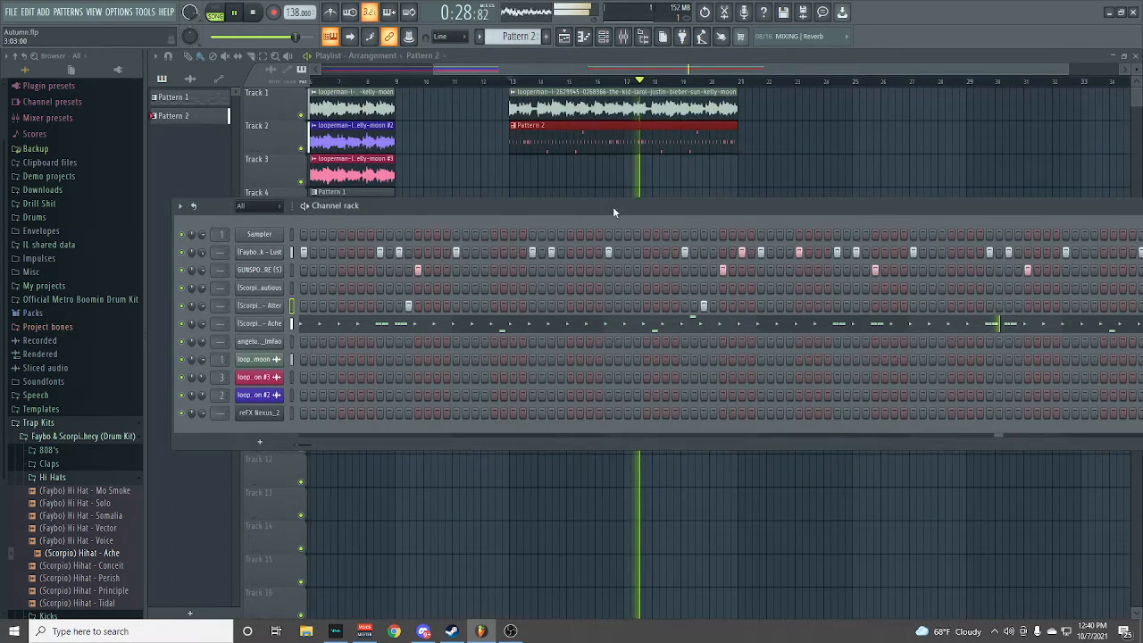
{"action": "mouse_move", "coordinate": [705, 209]}
{"action": "left_mouse_down"}
{"action": "mouse_move", "coordinate": [473, 207]}
{"action": "mouse_move", "coordinate": [723, 202]}
{"action": "left_mouse_up"}
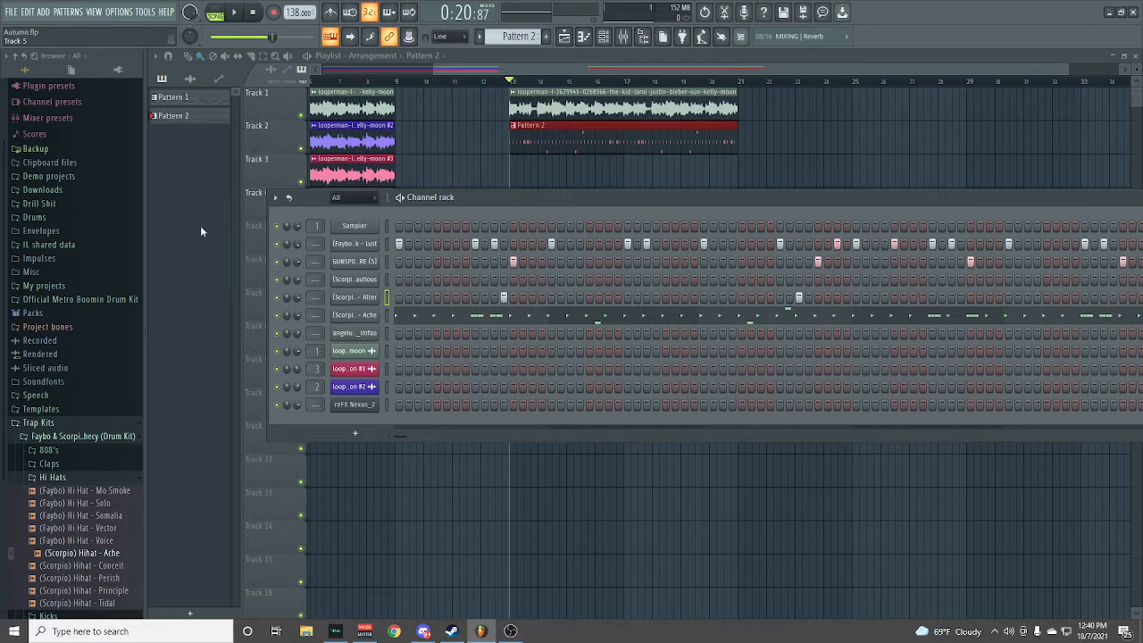
{"action": "mouse_move", "coordinate": [463, 198]}
{"action": "left_mouse_down"}
{"action": "mouse_move", "coordinate": [444, 186]}
{"action": "mouse_move", "coordinate": [463, 162]}
{"action": "mouse_move", "coordinate": [458, 208]}
{"action": "mouse_move", "coordinate": [473, 294]}
{"action": "mouse_move", "coordinate": [465, 185]}
{"action": "mouse_move", "coordinate": [463, 201]}
{"action": "left_mouse_up"}
{"action": "key", "text": "space"}
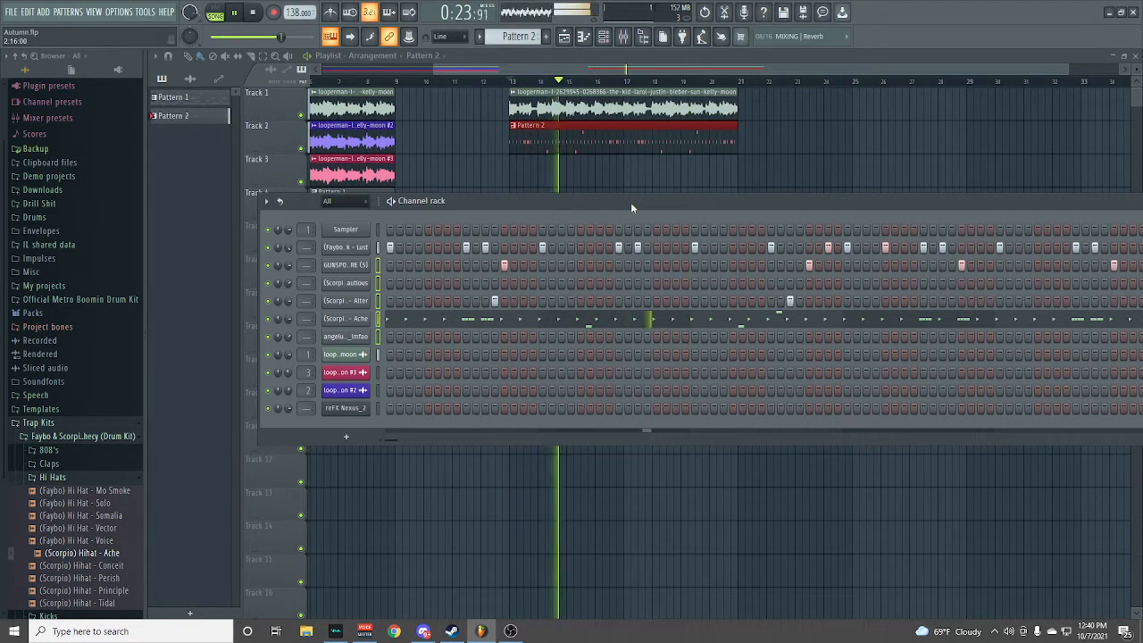
{"action": "key", "text": "space"}
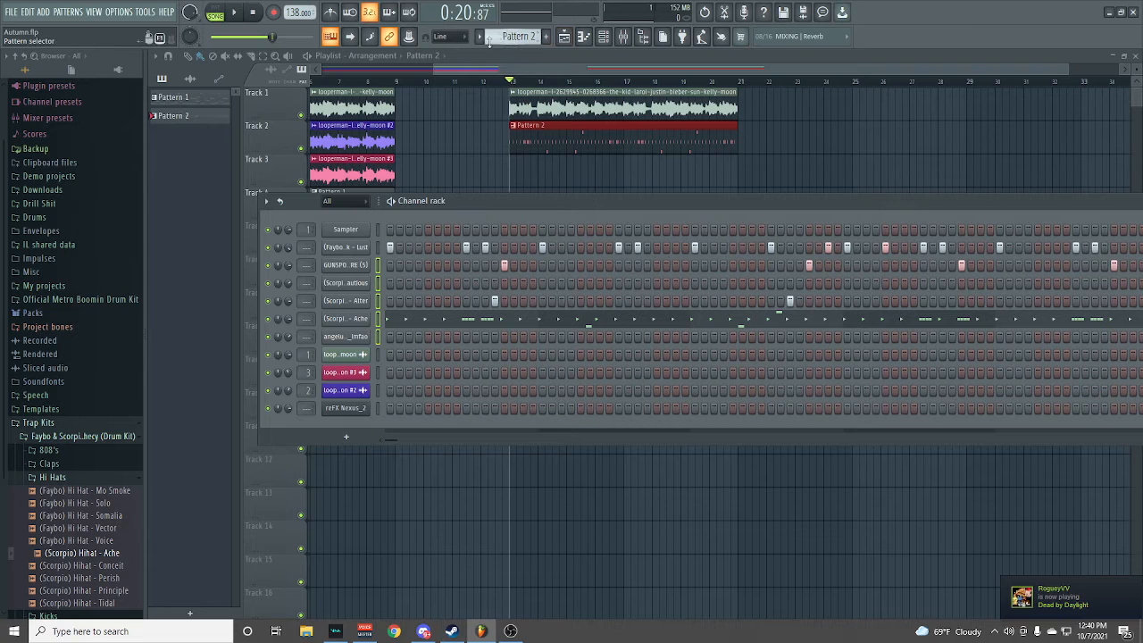
- View the reFX Nexus_2 preset, open the instrument's Pattern 2 piano roll, and preview its sound across the keys
{"action": "left_click", "coordinate": [345, 407]}
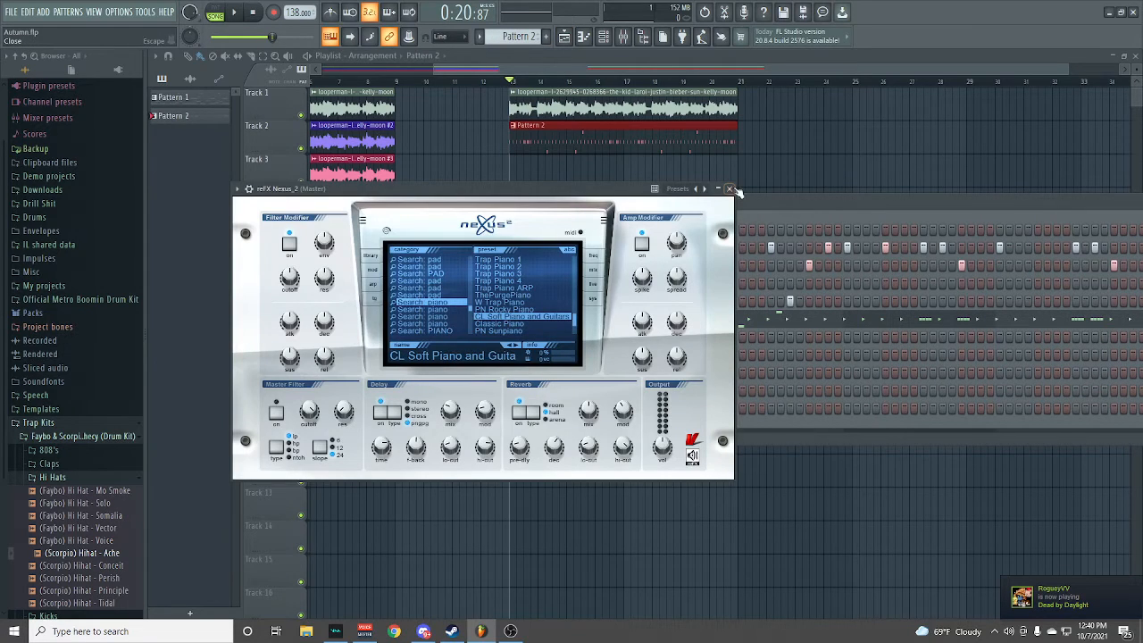
{"action": "left_click", "coordinate": [731, 190]}
{"action": "right_click", "coordinate": [369, 403]}
{"action": "left_click", "coordinate": [380, 406]}
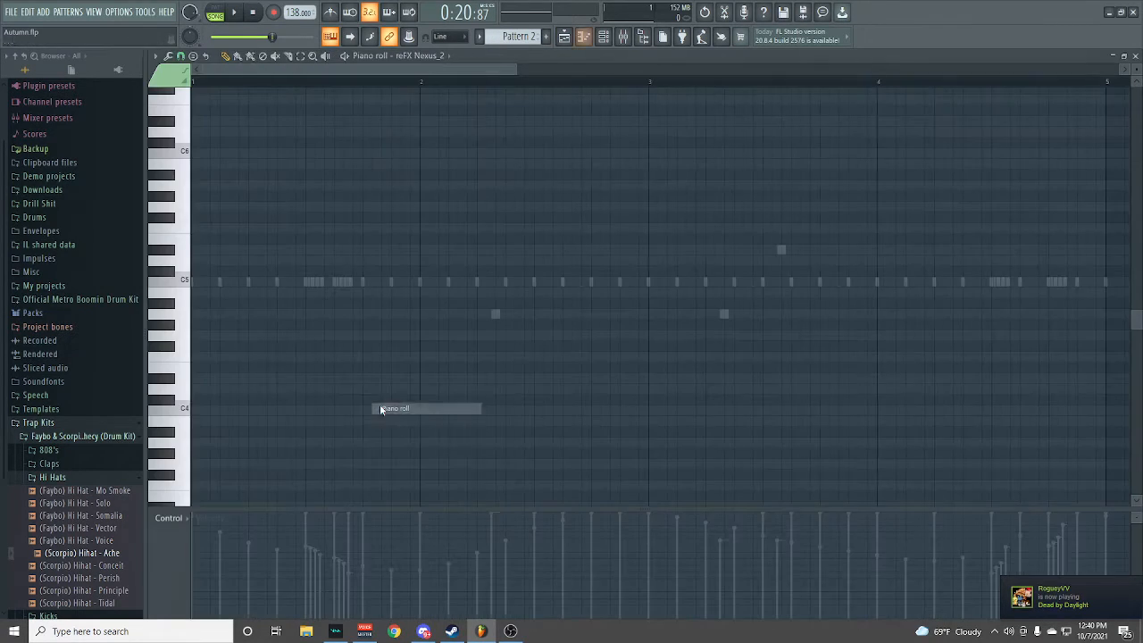
{"action": "left_click_drag", "start_coordinate": [179, 116], "coordinate": [177, 321]}
{"action": "scroll", "coordinate": [214, 271], "scroll_direction": "up", "scroll_amount": 4}
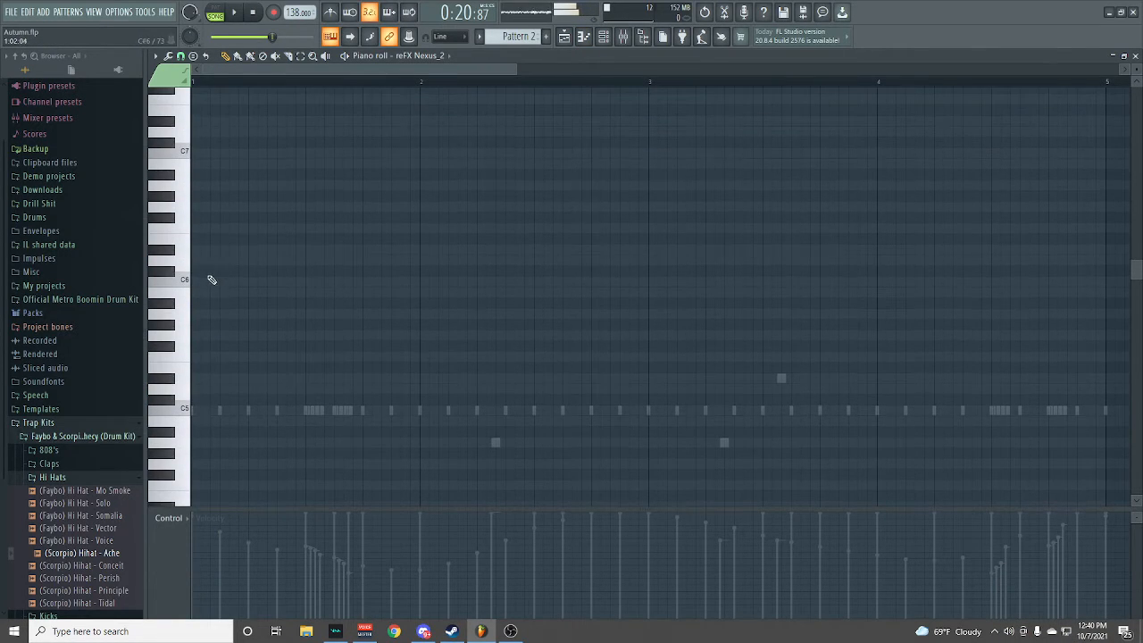
- Try a rising C6, D6, F6 melody in bar 1 over the loop, delete the three notes, and close the piano roll
{"action": "left_click", "coordinate": [211, 281]}
{"action": "key", "text": "space"}
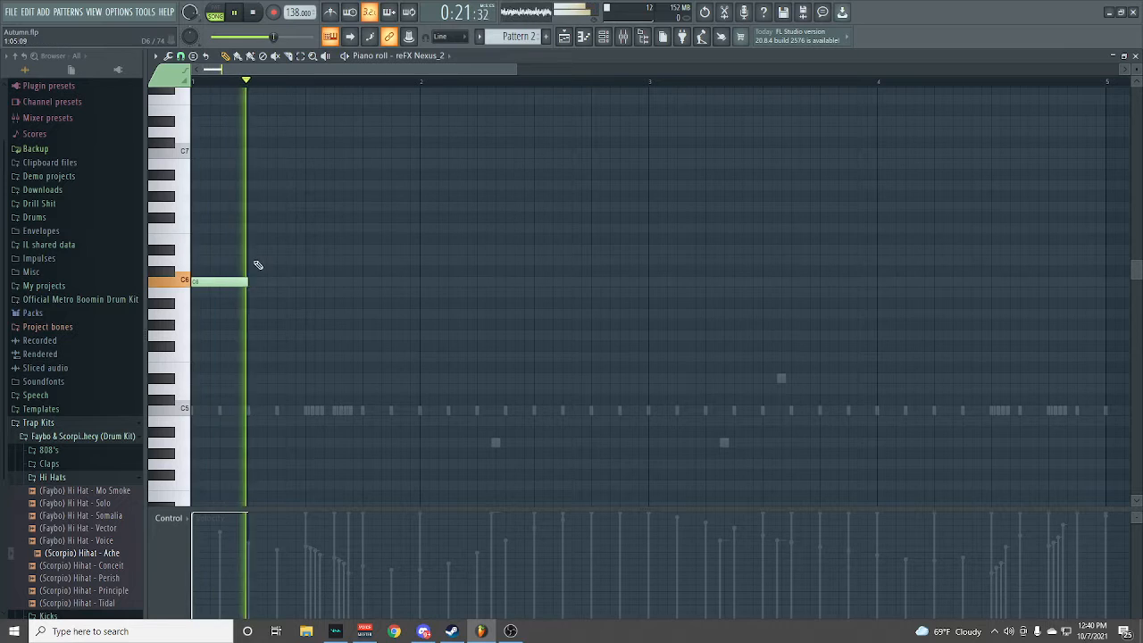
{"action": "left_click", "coordinate": [268, 260]}
{"action": "left_click", "coordinate": [342, 230]}
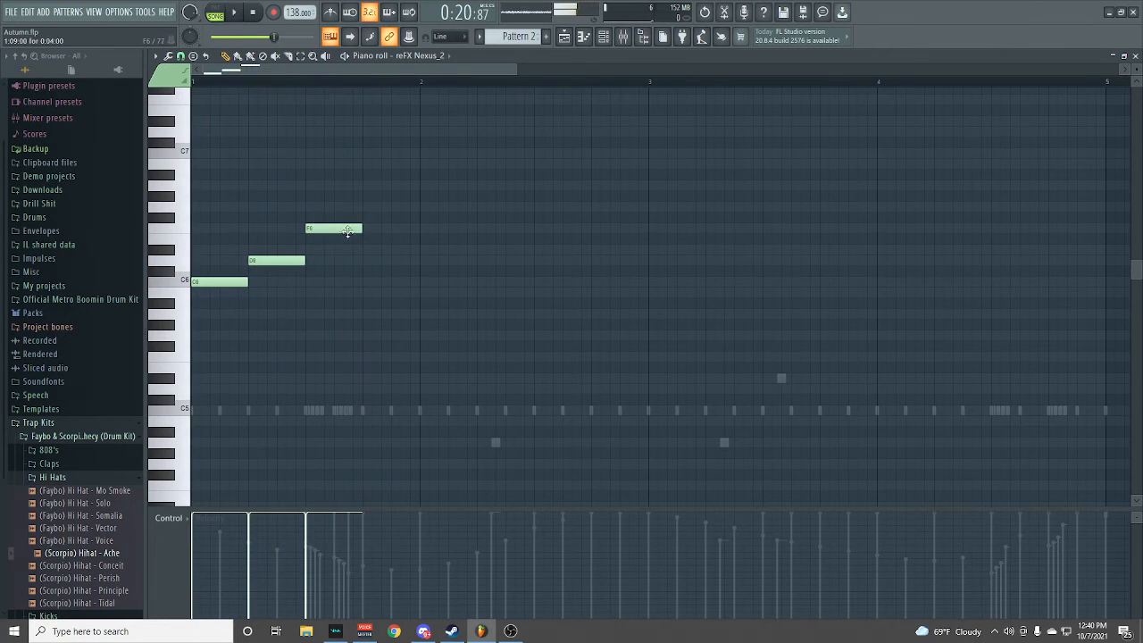
{"action": "right_click", "coordinate": [342, 230]}
{"action": "right_click", "coordinate": [277, 259]}
{"action": "right_click", "coordinate": [219, 281]}
{"action": "key", "text": "space"}
{"action": "left_click", "coordinate": [1137, 56]}
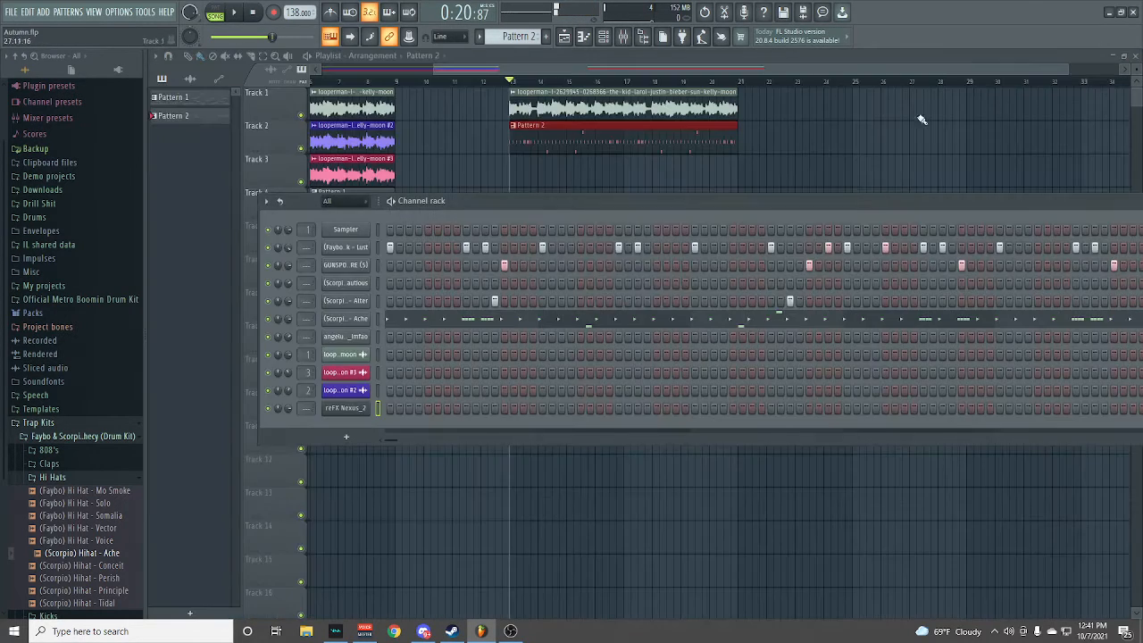
- Switch to Pattern 1 and view the reFX Nexus_2 melody in its piano roll
{"action": "left_click_drag", "start_coordinate": [733, 200], "coordinate": [696, 196]}
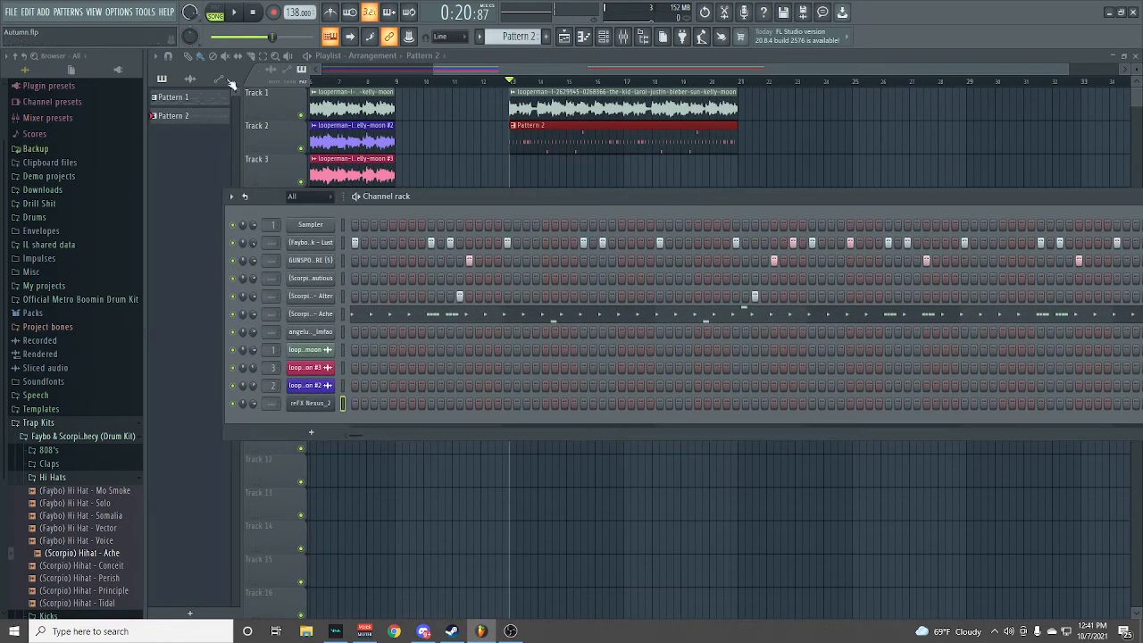
{"action": "left_click", "coordinate": [198, 101]}
{"action": "left_click", "coordinate": [604, 37]}
{"action": "right_click", "coordinate": [326, 403]}
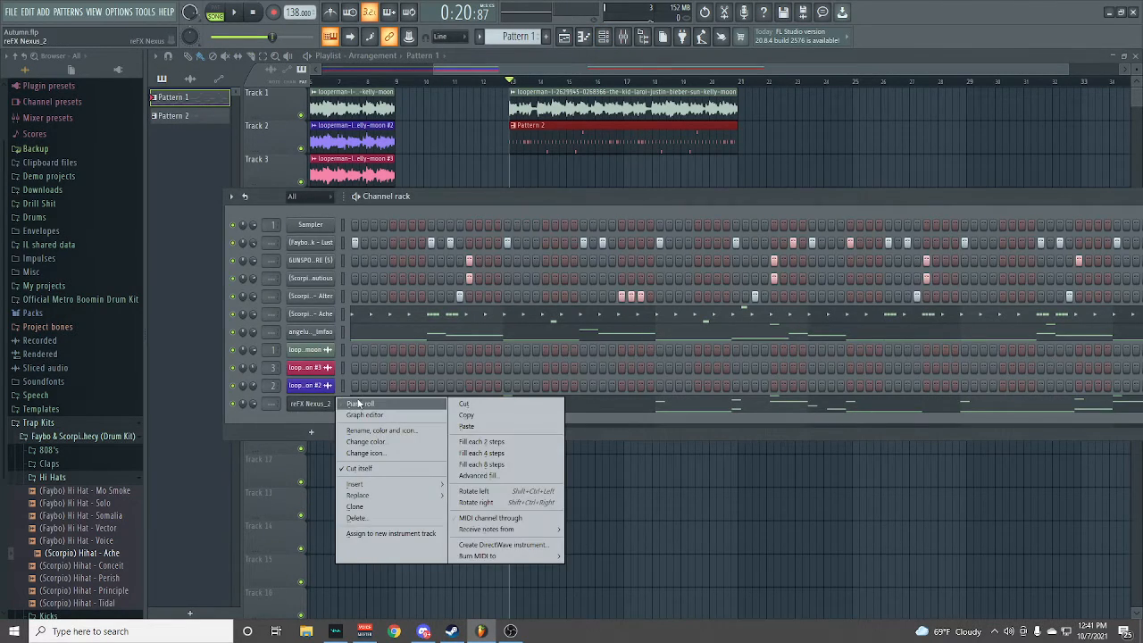
{"action": "left_click", "coordinate": [360, 404]}
{"action": "scroll", "coordinate": [471, 202], "scroll_direction": "up", "scroll_amount": 5}
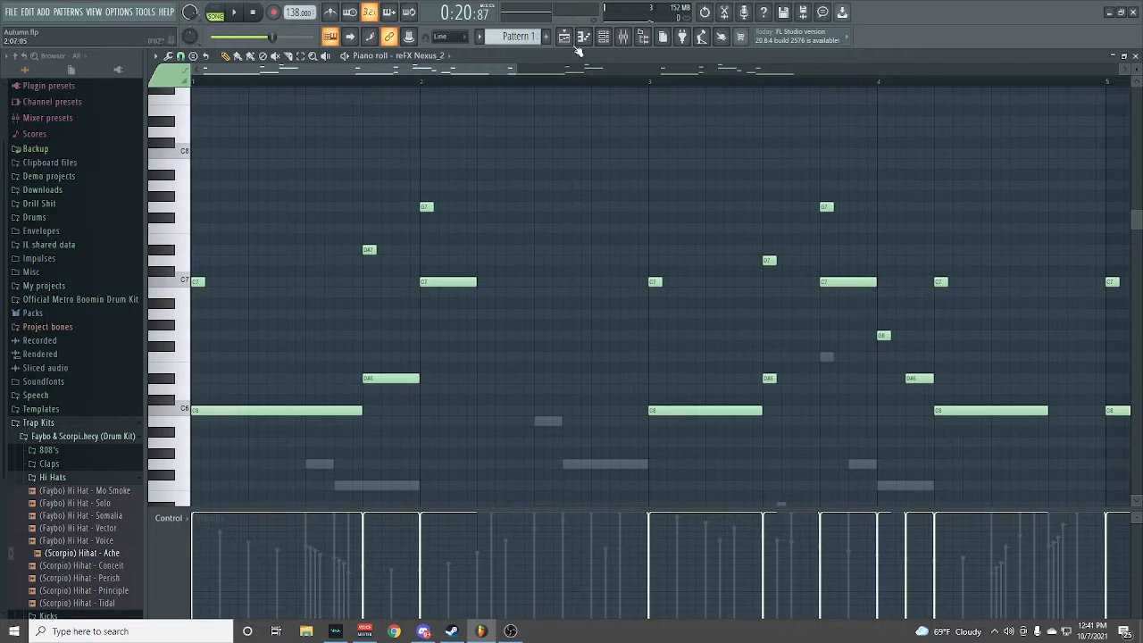
- Copy the reFX Nexus_2 notes from Pattern 1 into Pattern 2, deleting the stray Pattern 2 clip placed in the playlist
{"action": "left_click", "coordinate": [604, 37]}
{"action": "right_click", "coordinate": [326, 402]}
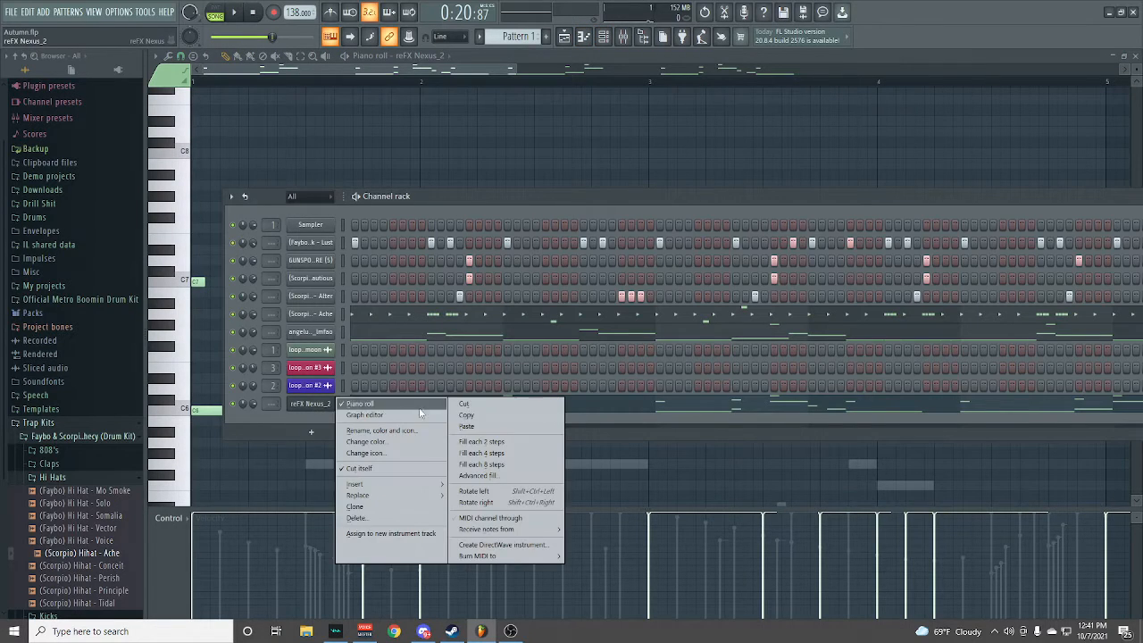
{"action": "left_click", "coordinate": [467, 415]}
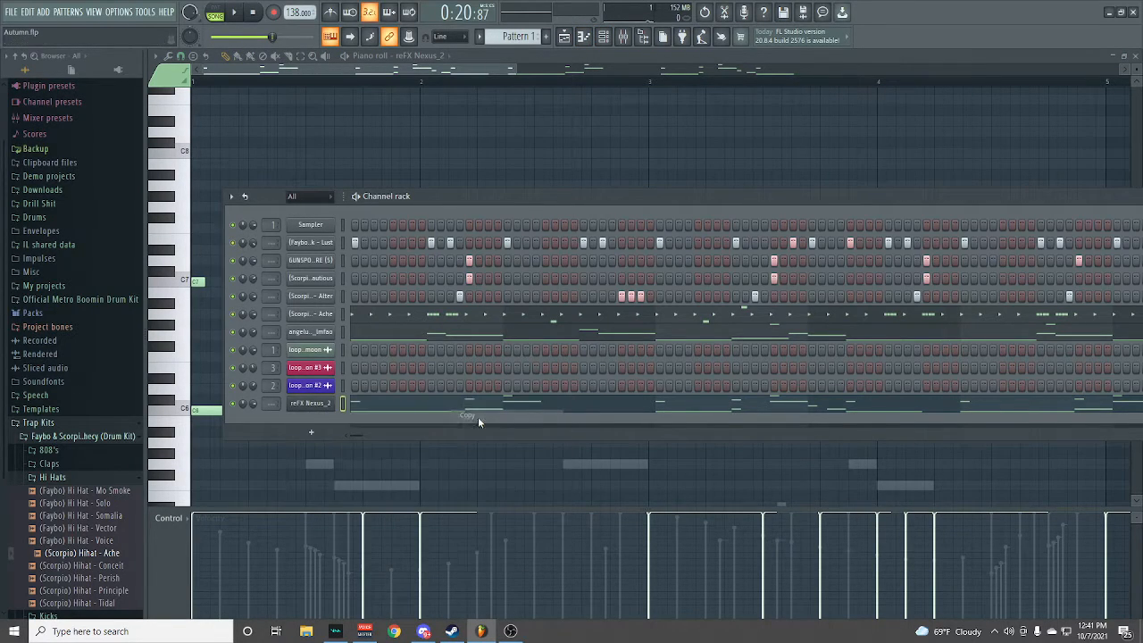
{"action": "left_click", "coordinate": [1135, 56]}
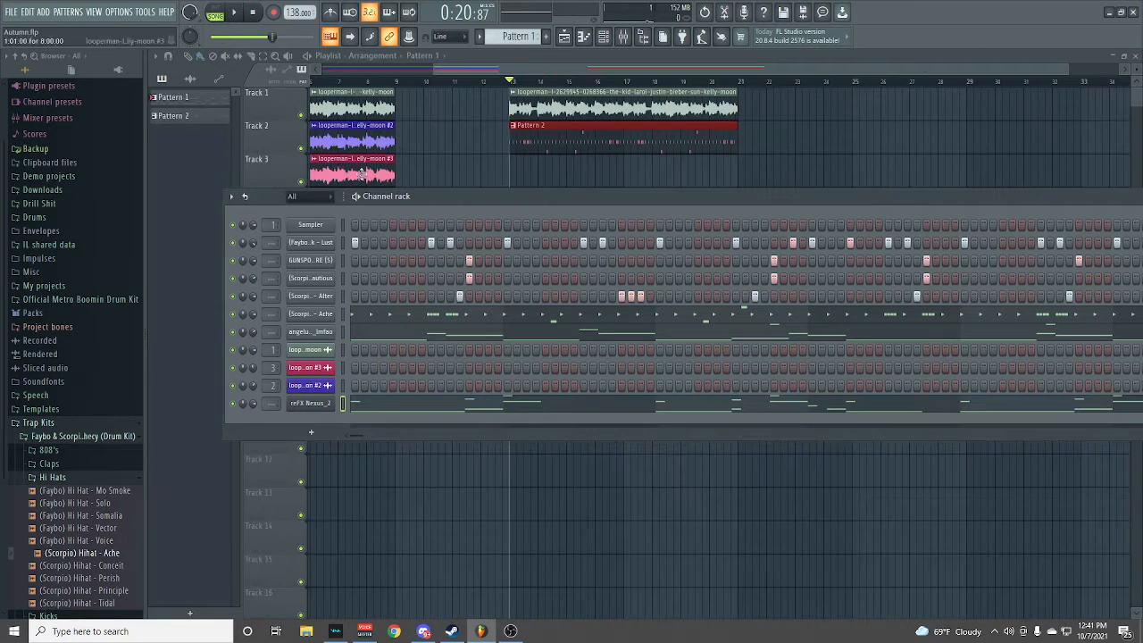
{"action": "left_click", "coordinate": [191, 118]}
{"action": "left_click", "coordinate": [604, 36]}
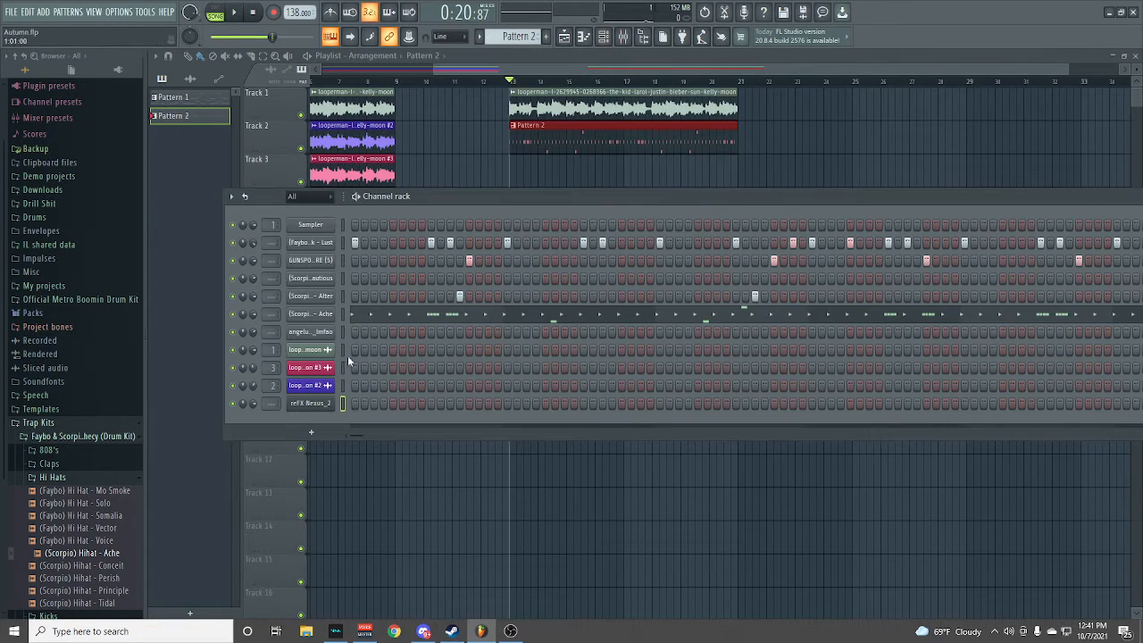
{"action": "right_click", "coordinate": [350, 402]}
{"action": "left_click", "coordinate": [481, 425]}
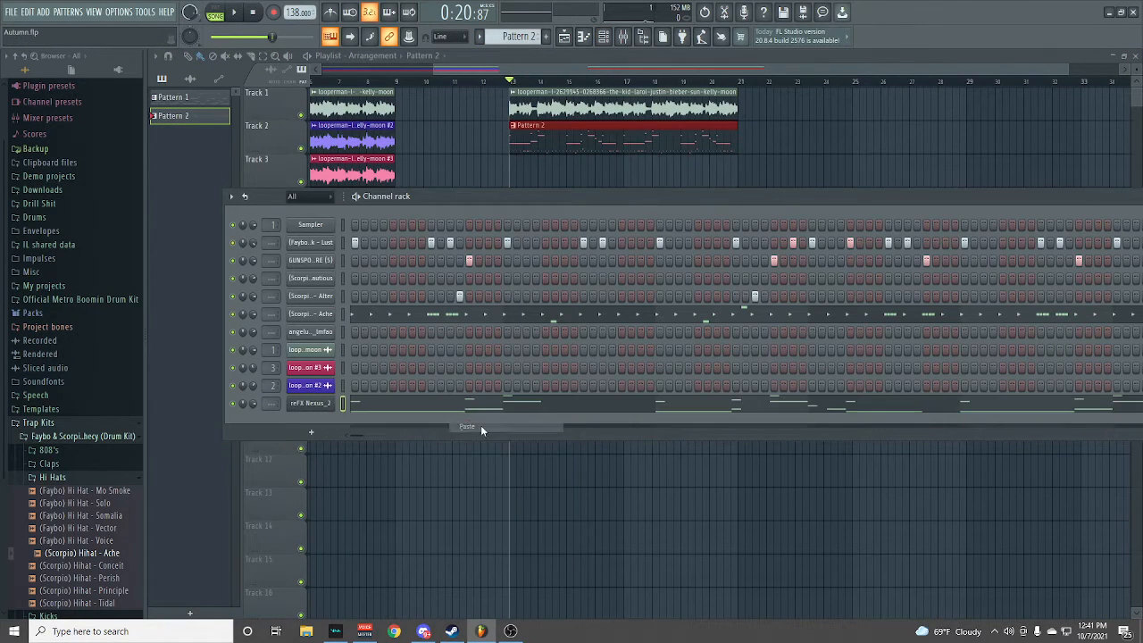
{"action": "left_click", "coordinate": [781, 150]}
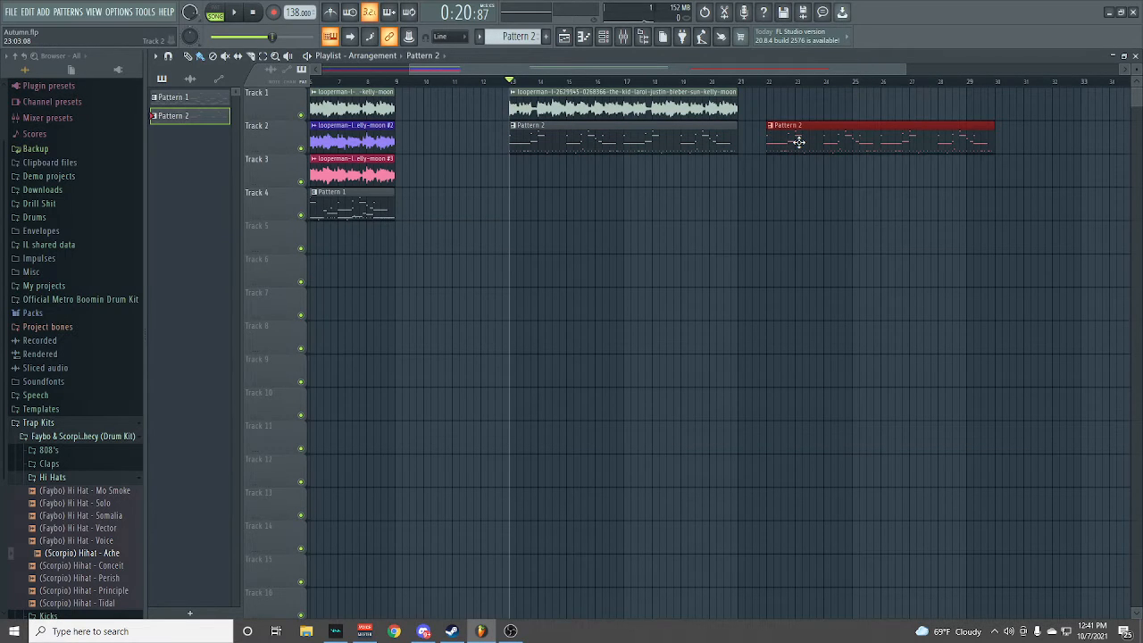
{"action": "right_click", "coordinate": [799, 141]}
- View the Nexus melody in Pattern 2's piano roll and audition it with the drums and guitar loop
{"action": "left_click", "coordinate": [605, 37]}
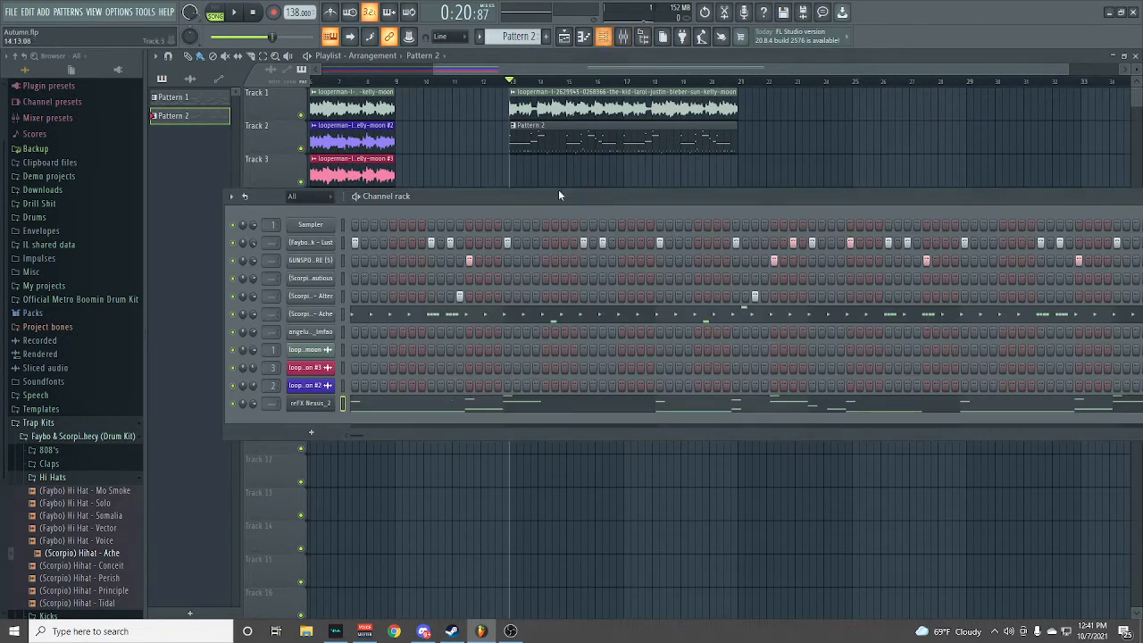
{"action": "left_click", "coordinate": [306, 404]}
{"action": "key", "text": "space"}
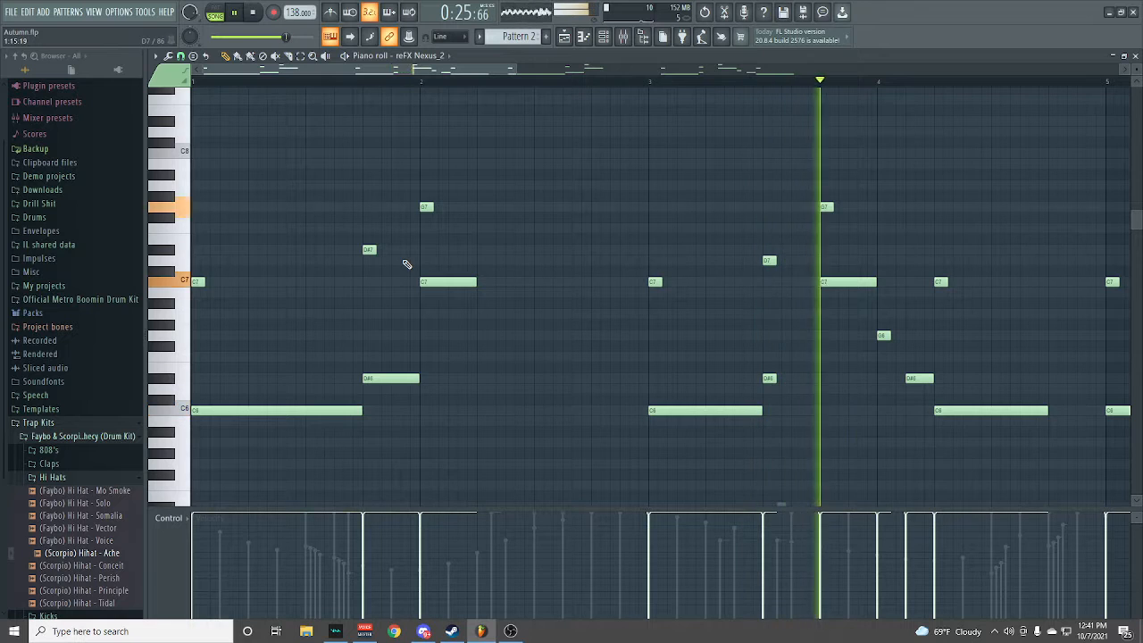
{"action": "left_click", "coordinate": [1135, 55]}
{"action": "left_click_drag", "start_coordinate": [573, 69], "coordinate": [662, 68]}
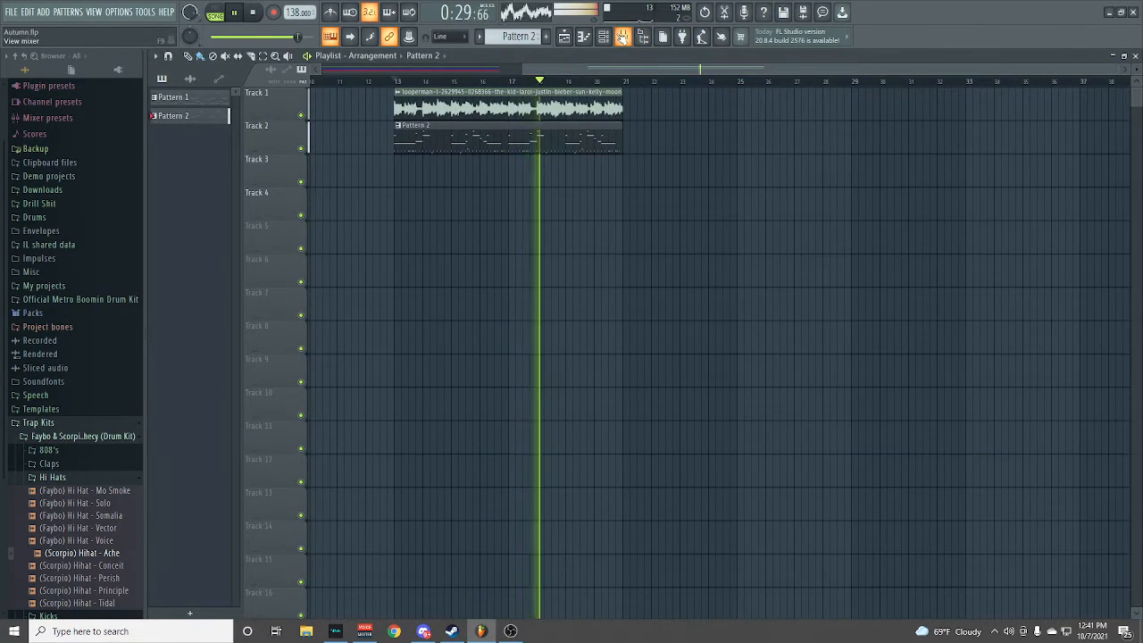
{"action": "left_click", "coordinate": [623, 37]}
{"action": "left_click", "coordinate": [613, 37]}
{"action": "key", "text": "space"}
{"action": "left_click", "coordinate": [1135, 55]}
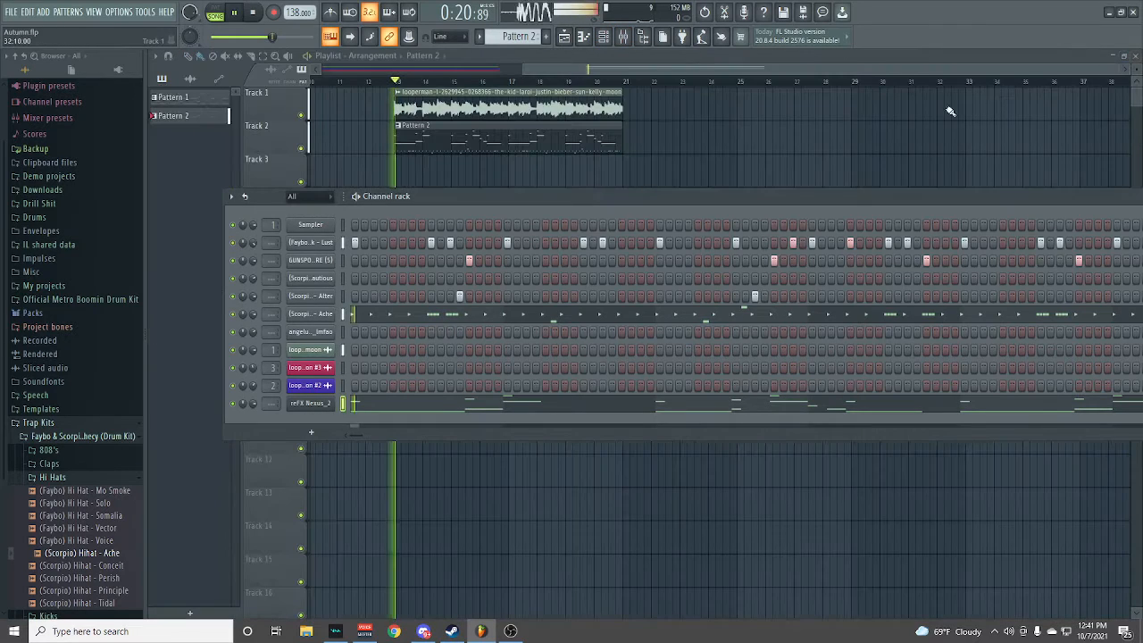
- Create Pattern 3, paste the Nexus melody into it, and place its clip on Track 3 at bar 25
{"action": "left_click", "coordinate": [549, 45]}
{"action": "right_click", "coordinate": [323, 407]}
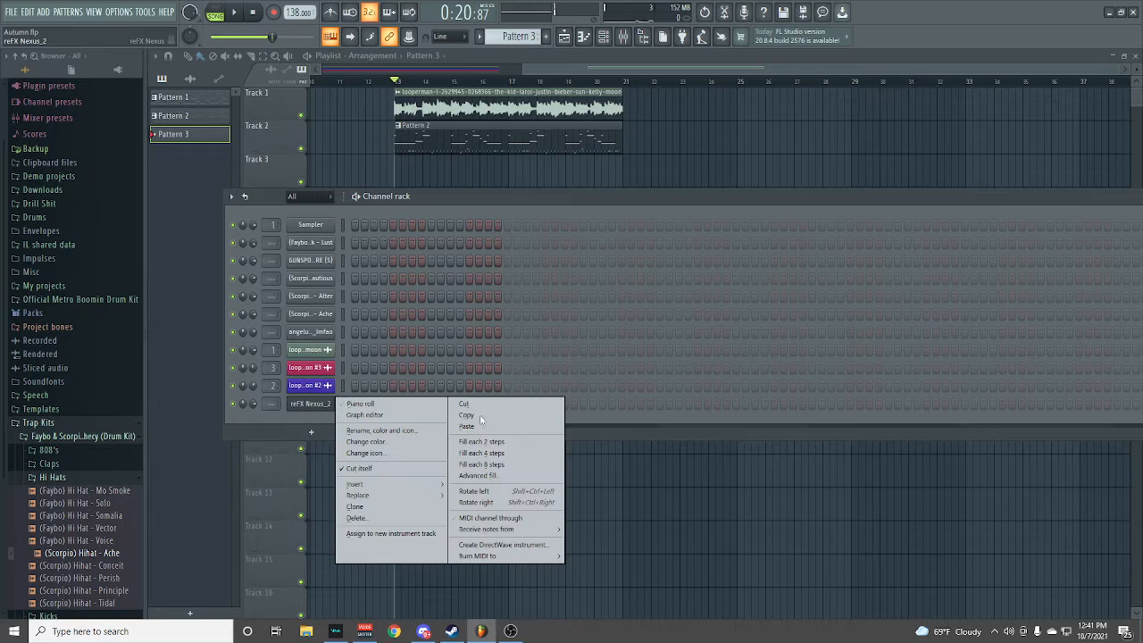
{"action": "left_click", "coordinate": [473, 428]}
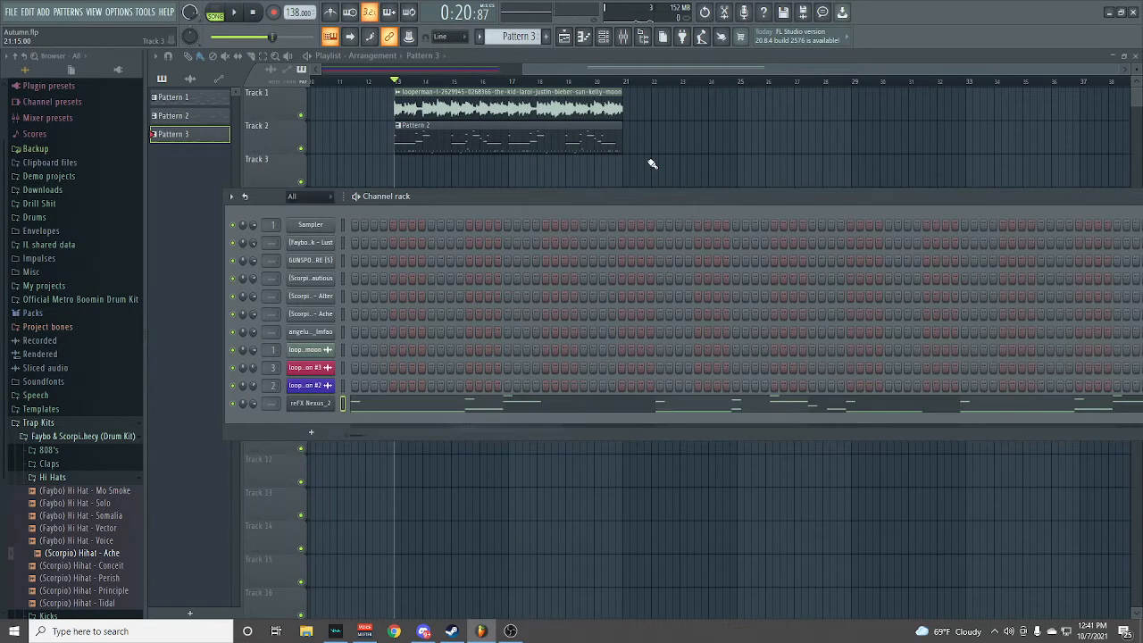
{"action": "left_click", "coordinate": [662, 161]}
{"action": "left_click_drag", "start_coordinate": [652, 161], "coordinate": [759, 169]}
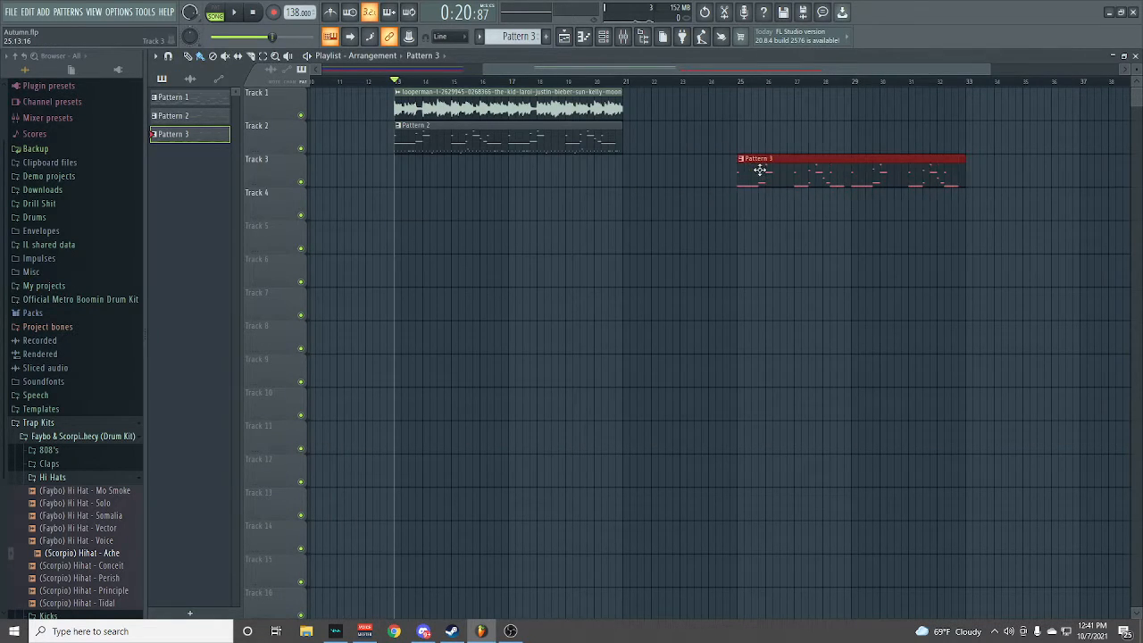
- Open Pattern 3's Nexus piano roll and audition the melody alone in pattern mode
{"action": "left_click", "coordinate": [741, 82]}
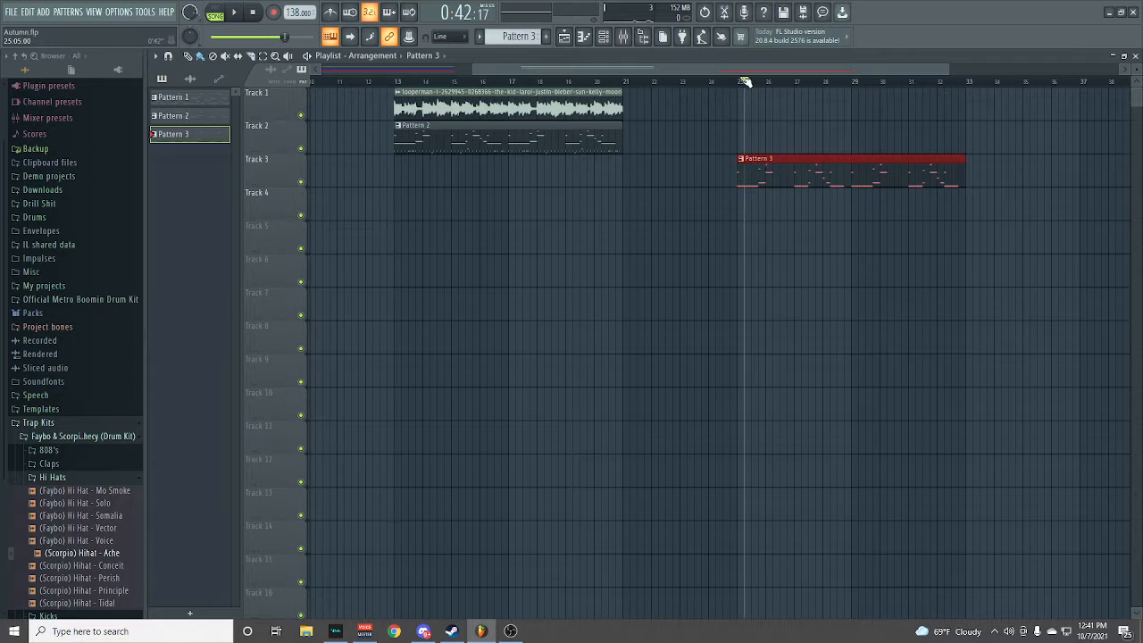
{"action": "left_click", "coordinate": [603, 36]}
{"action": "right_click", "coordinate": [331, 399]}
{"action": "left_click", "coordinate": [357, 406]}
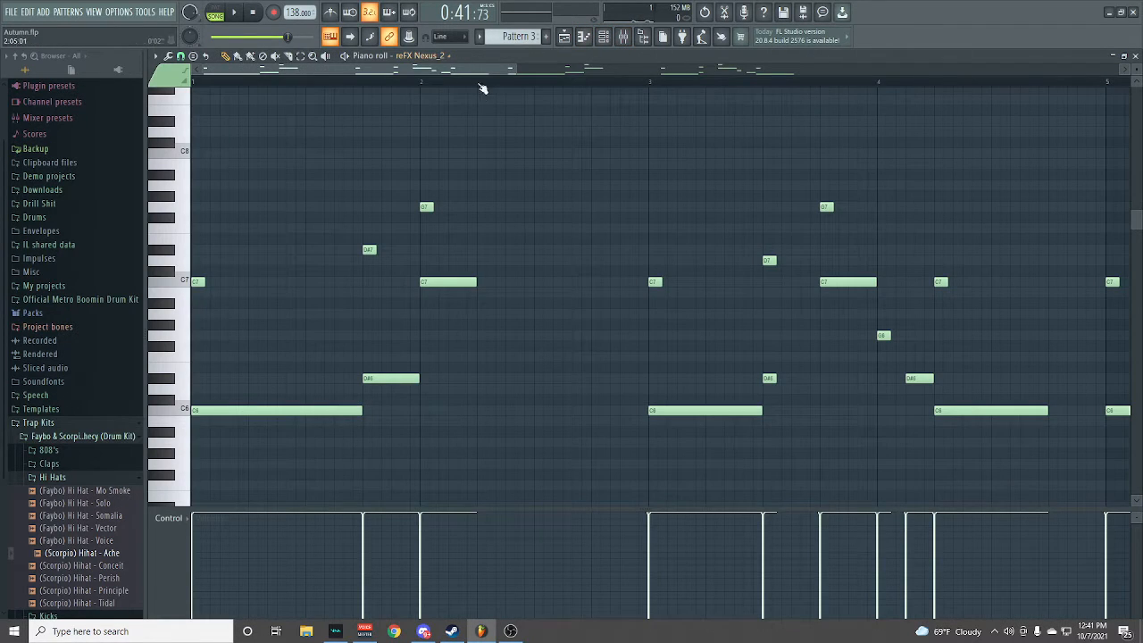
{"action": "left_click", "coordinate": [343, 57]}
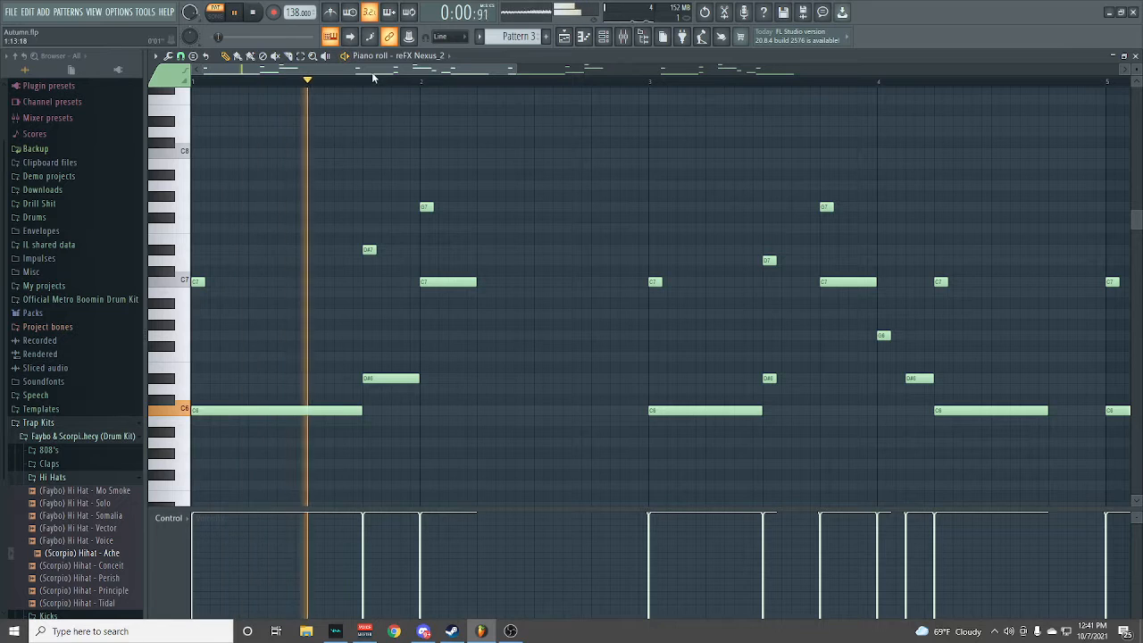
{"action": "key", "text": "space"}
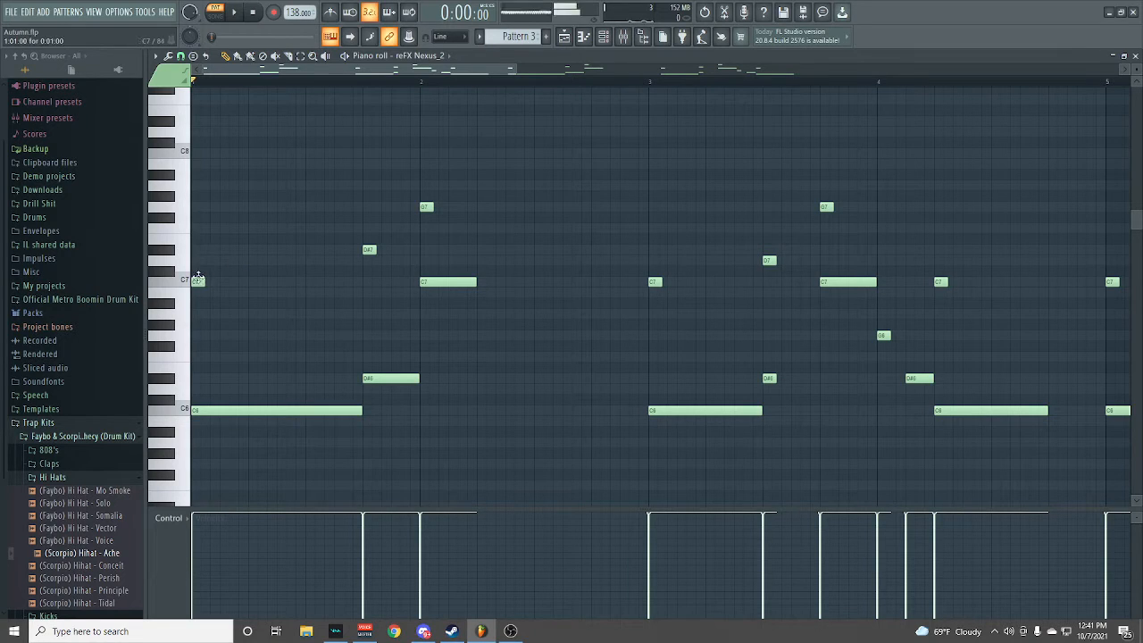
- Clear the Nexus notes from Pattern 3 and copy the melody in again from Pattern 2
{"action": "key", "text": "ctrl+x"}
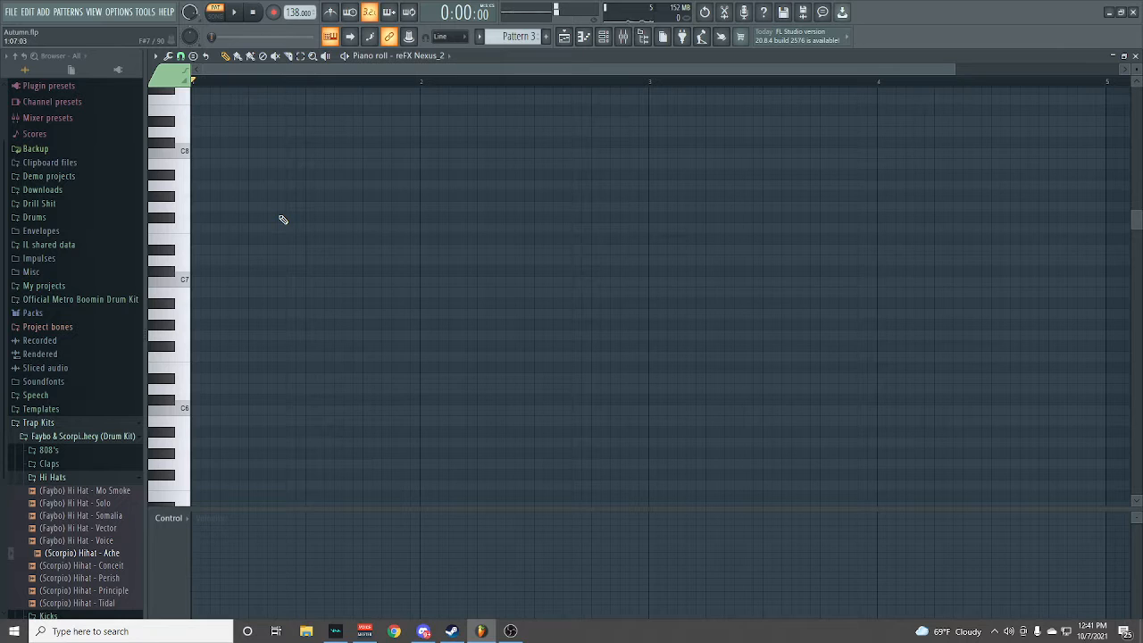
{"action": "left_click", "coordinate": [602, 36]}
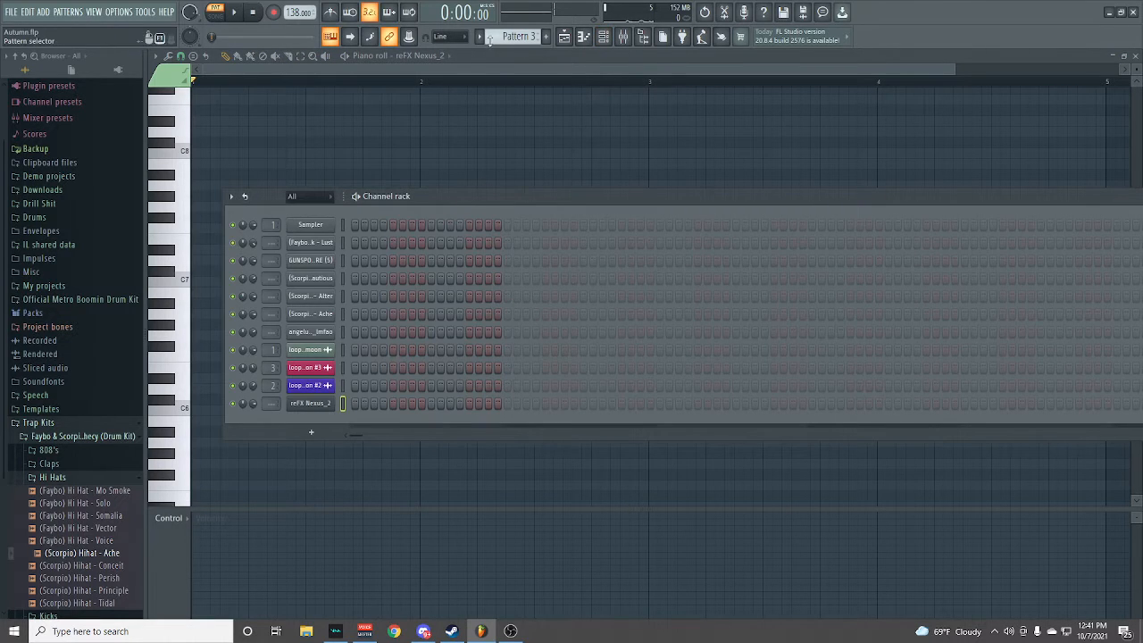
{"action": "left_click", "coordinate": [509, 36]}
{"action": "left_click", "coordinate": [500, 58]}
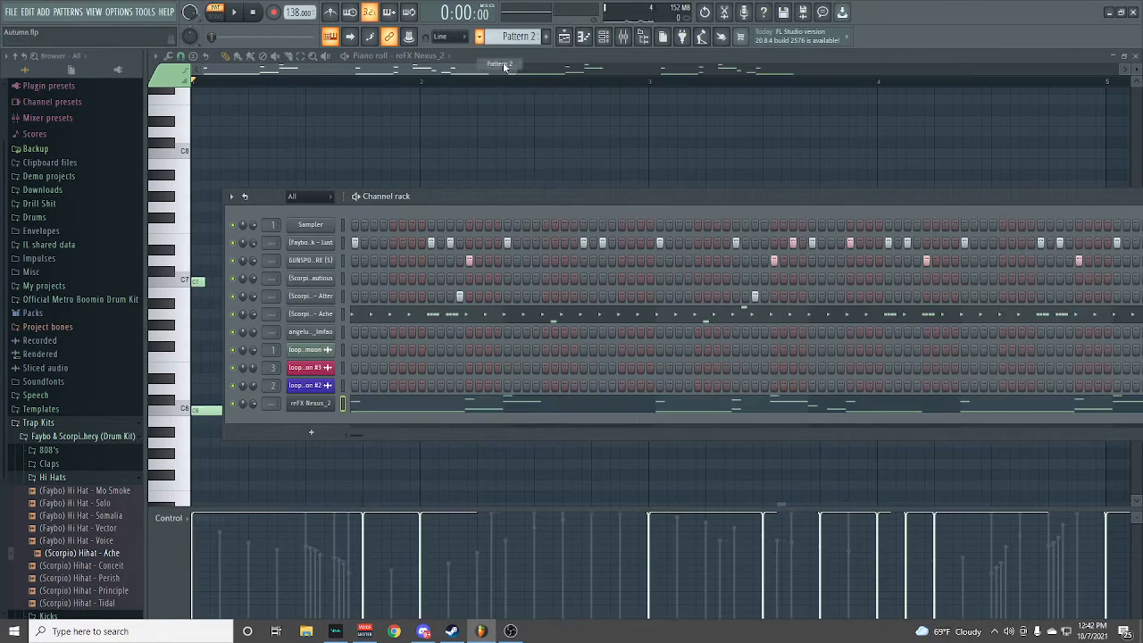
{"action": "right_click", "coordinate": [335, 390]}
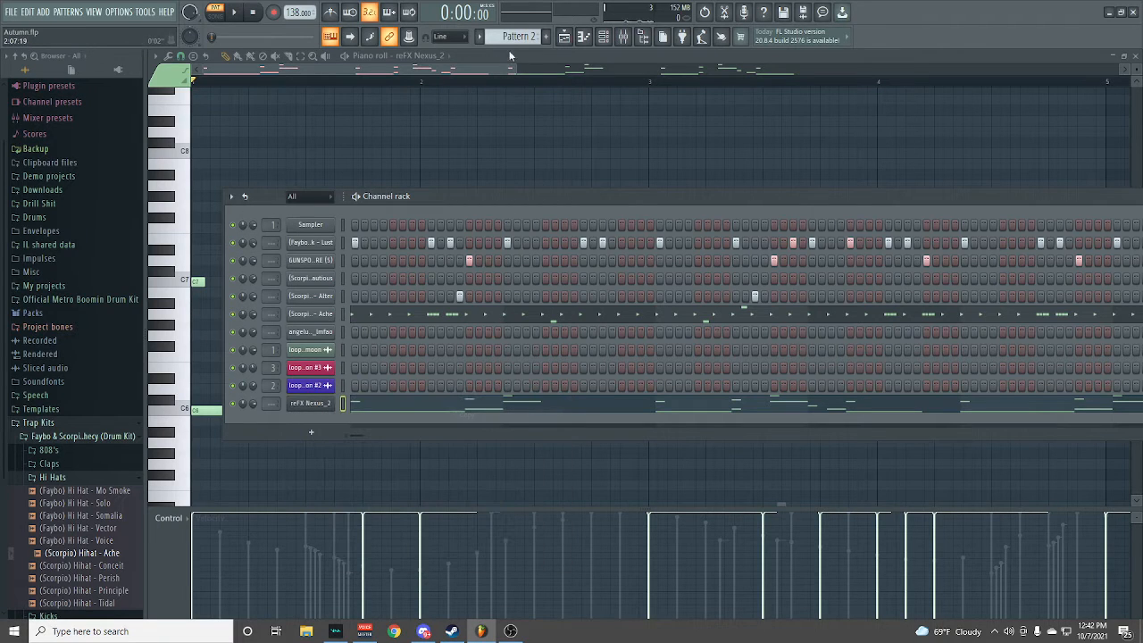
{"action": "left_click", "coordinate": [479, 36]}
{"action": "left_click", "coordinate": [558, 52]}
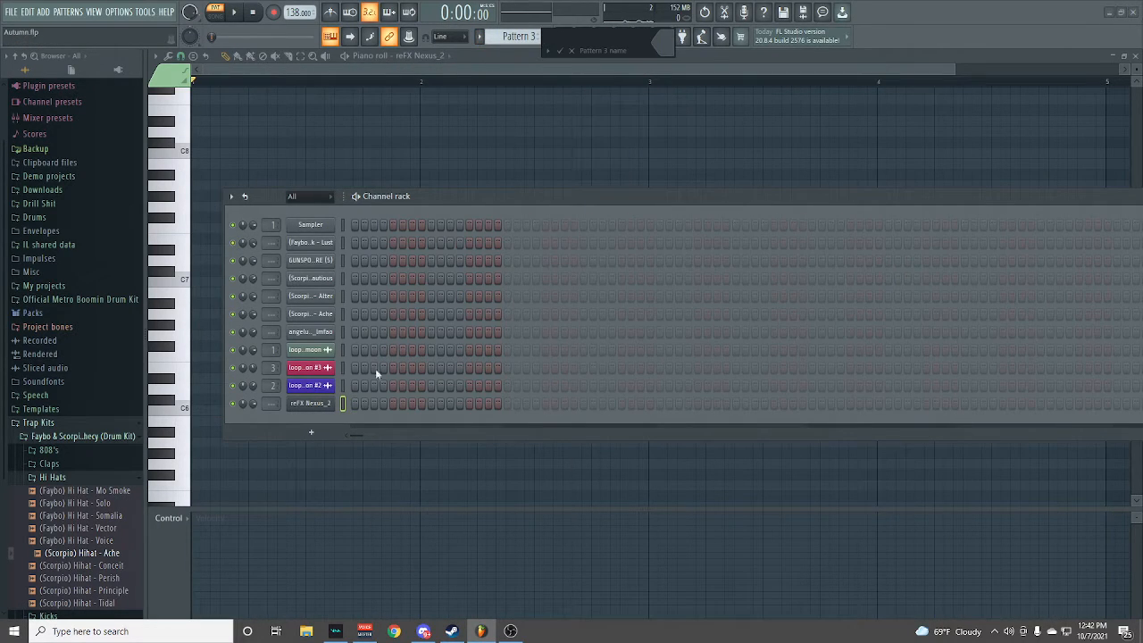
{"action": "right_click", "coordinate": [322, 405]}
{"action": "left_click", "coordinate": [463, 427]}
- In Pattern 3's Nexus piano roll, remove the short C7, D#7 and G7 notes across bars 1 and 2 and play the result
{"action": "right_click", "coordinate": [324, 404]}
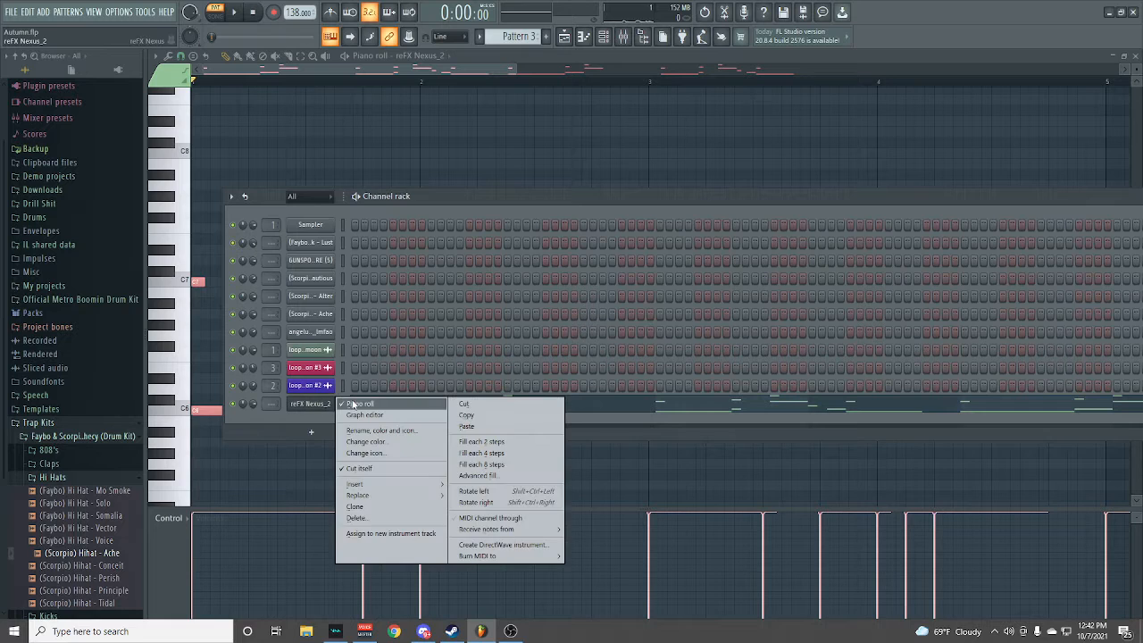
{"action": "left_click", "coordinate": [359, 404]}
{"action": "right_click", "coordinate": [327, 404]}
{"action": "left_click", "coordinate": [359, 408]}
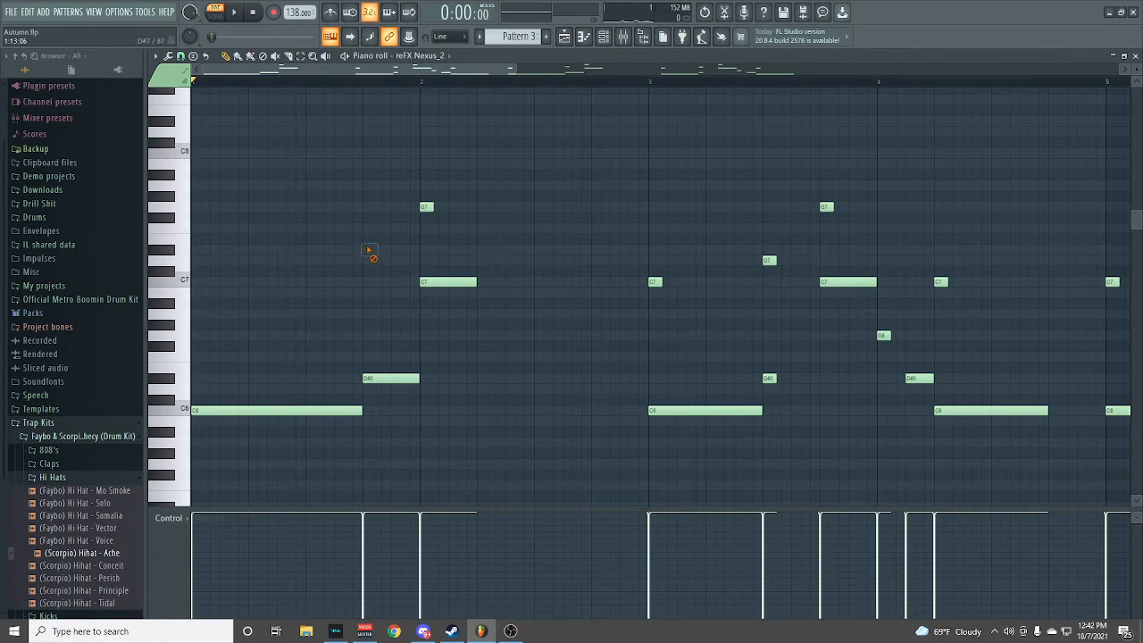
{"action": "key", "text": "space"}
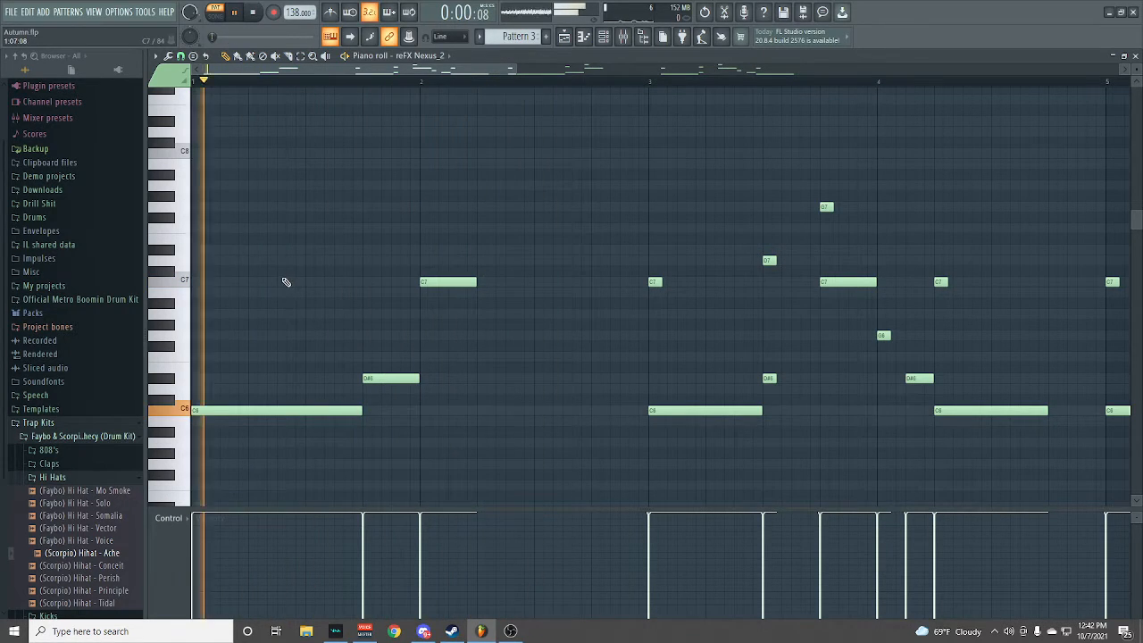
- Re-add the short upper notes C7 at the start of bar 1, D#7 on beat 4, and G7 at bar 2, auditioning the pattern
{"action": "key", "text": "space"}
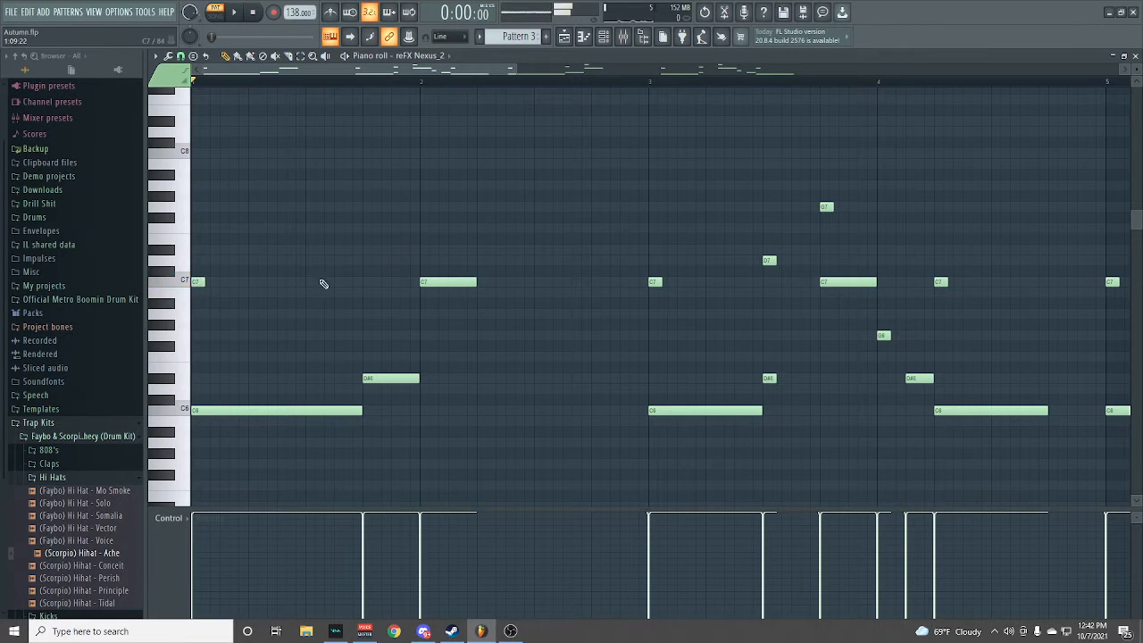
{"action": "mouse_move", "coordinate": [369, 261]}
{"action": "left_mouse_down"}
{"action": "mouse_move", "coordinate": [368, 286]}
{"action": "mouse_move", "coordinate": [374, 260]}
{"action": "left_mouse_up"}
{"action": "left_click_drag", "start_coordinate": [430, 228], "coordinate": [426, 206]}
{"action": "left_click", "coordinate": [369, 260]}
{"action": "key", "text": "space"}
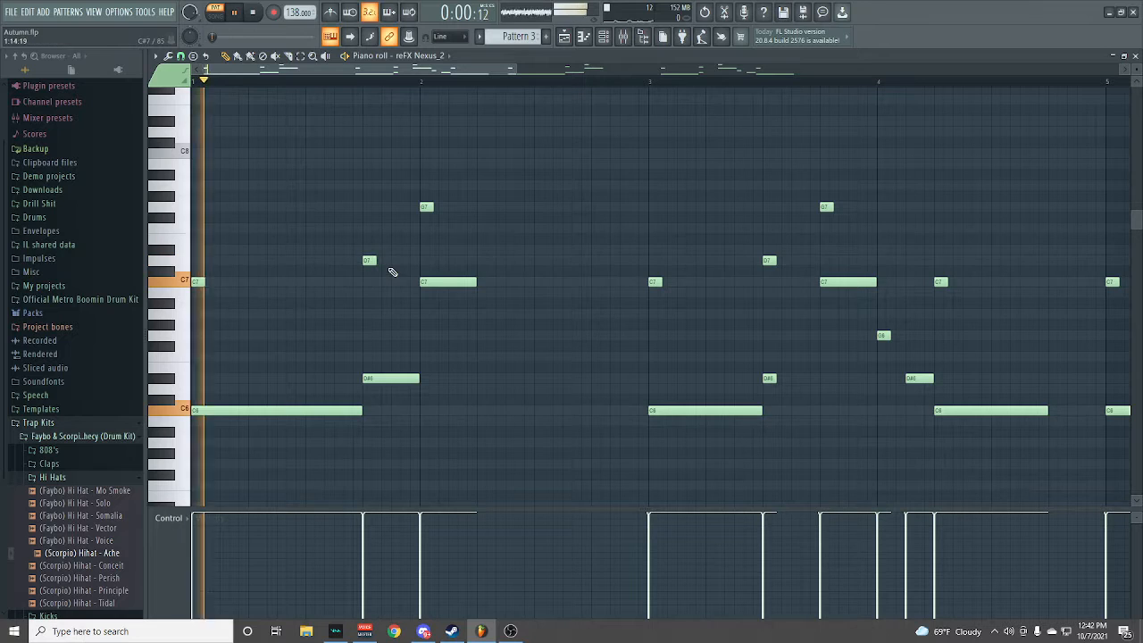
{"action": "left_click_drag", "start_coordinate": [368, 260], "coordinate": [369, 250]}
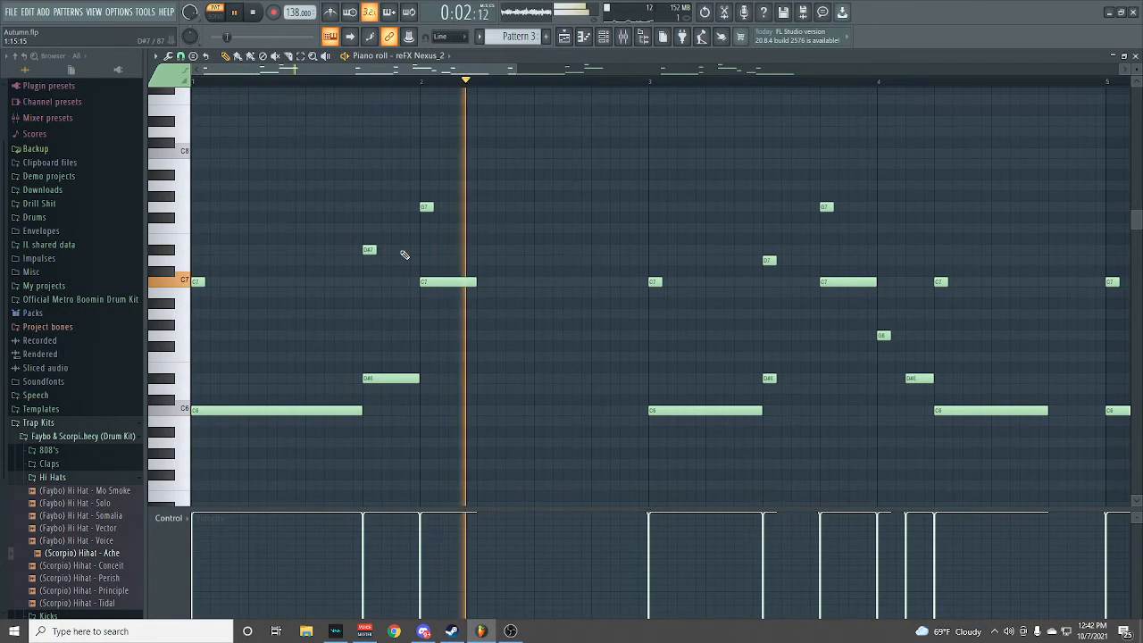
- Play Pattern 3's reFX Nexus_2 melody and delete its repeated notes from bar 5 to the end of bar 8
{"action": "key", "text": "space"}
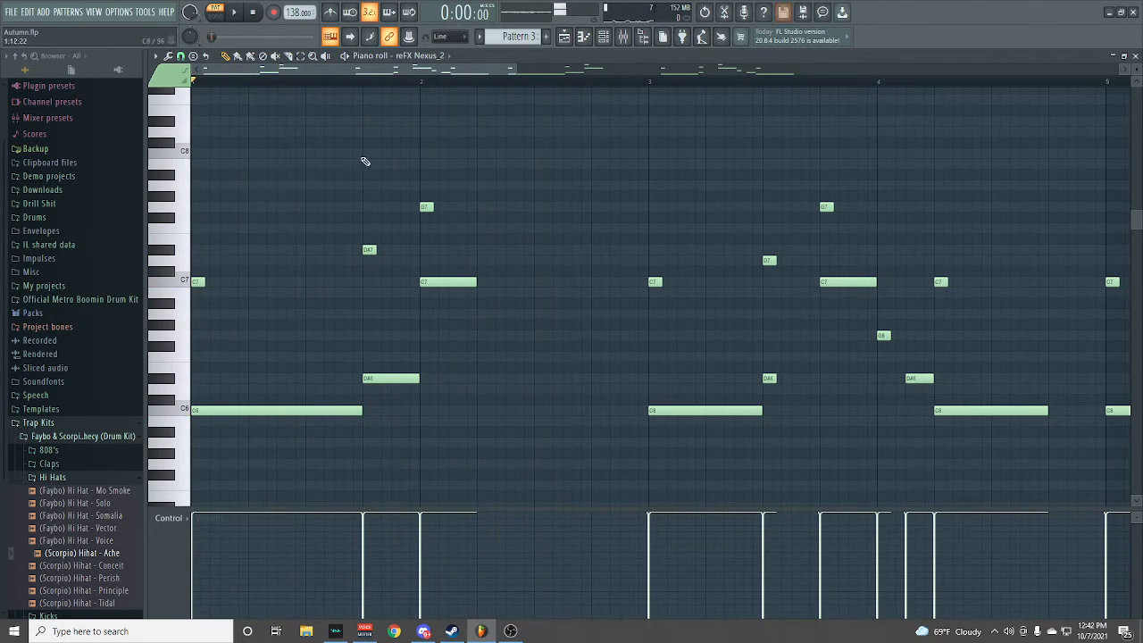
{"action": "key", "text": "space"}
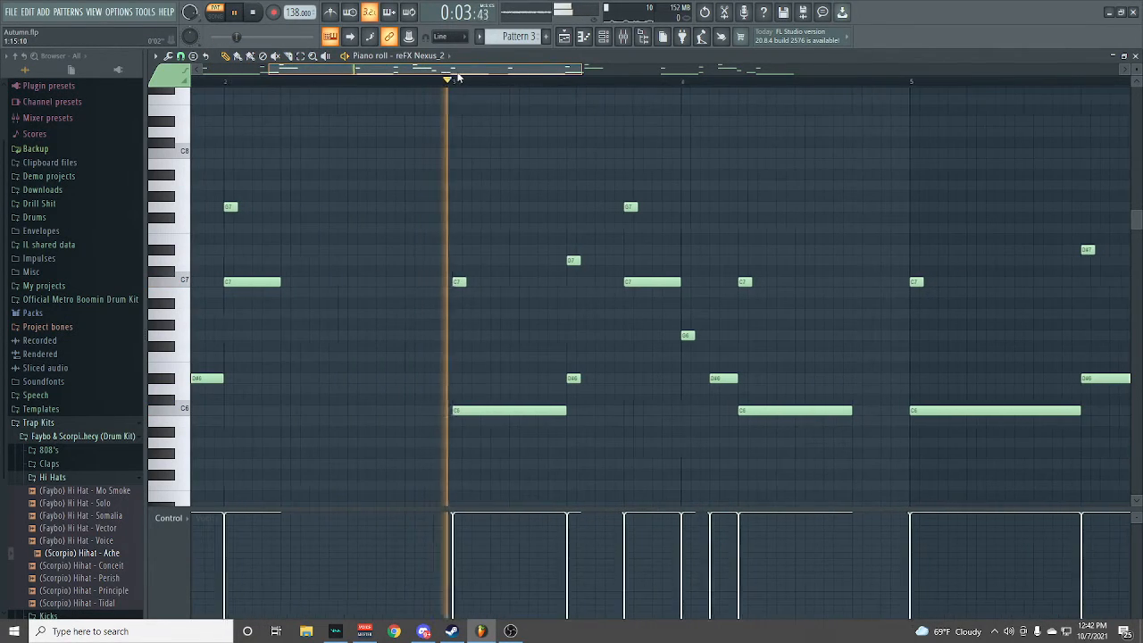
{"action": "mouse_move", "coordinate": [457, 73]}
{"action": "left_mouse_down"}
{"action": "mouse_move", "coordinate": [666, 107]}
{"action": "mouse_move", "coordinate": [323, 144]}
{"action": "mouse_move", "coordinate": [642, 152]}
{"action": "left_mouse_up"}
{"action": "key", "text": "space"}
{"action": "mouse_move", "coordinate": [387, 149]}
{"action": "left_mouse_down"}
{"action": "mouse_move", "coordinate": [542, 323]}
{"action": "mouse_move", "coordinate": [656, 398]}
{"action": "left_mouse_up"}
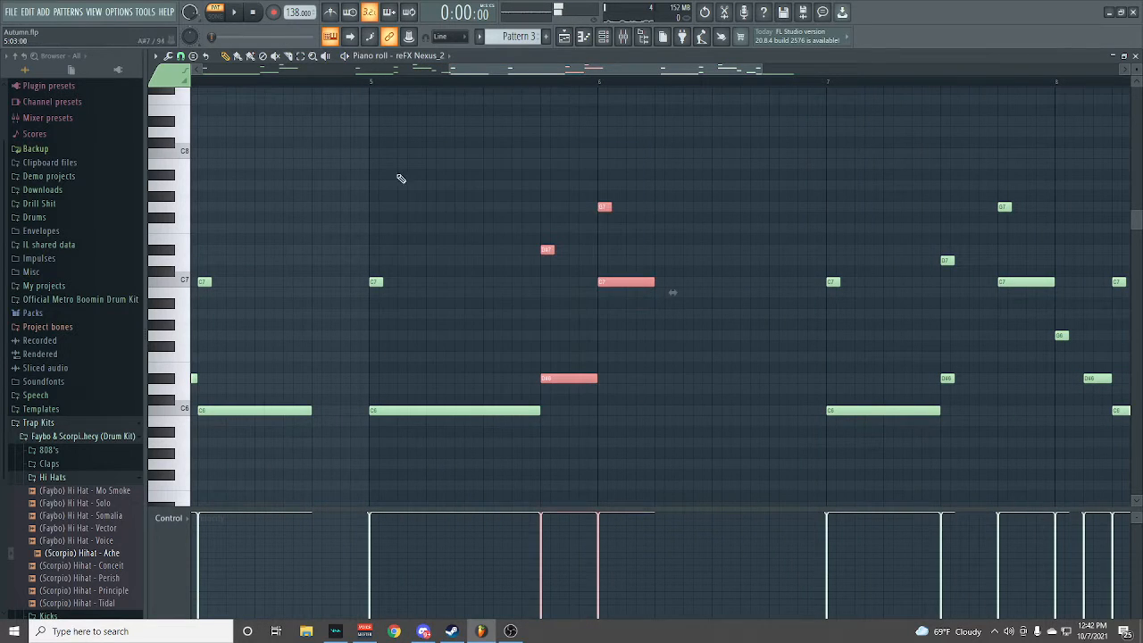
{"action": "mouse_move", "coordinate": [373, 127]}
{"action": "left_mouse_down"}
{"action": "mouse_move", "coordinate": [952, 548]}
{"action": "mouse_move", "coordinate": [1135, 313]}
{"action": "mouse_move", "coordinate": [1134, 325]}
{"action": "left_mouse_up"}
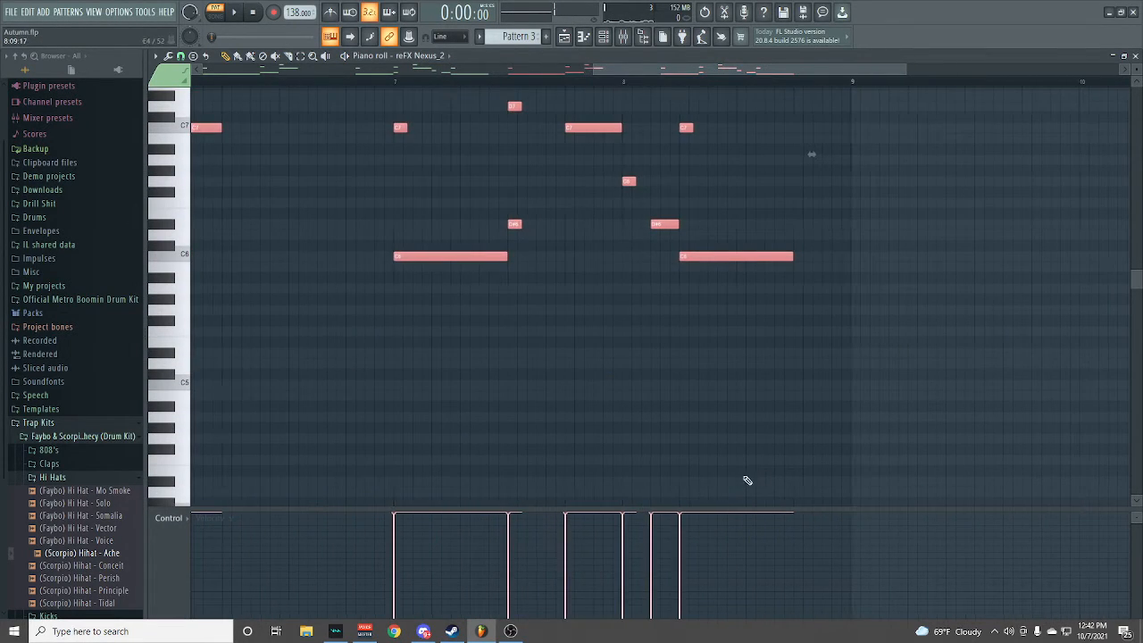
{"action": "key", "text": "Delete"}
{"action": "left_click_drag", "start_coordinate": [865, 68], "coordinate": [421, 90]}
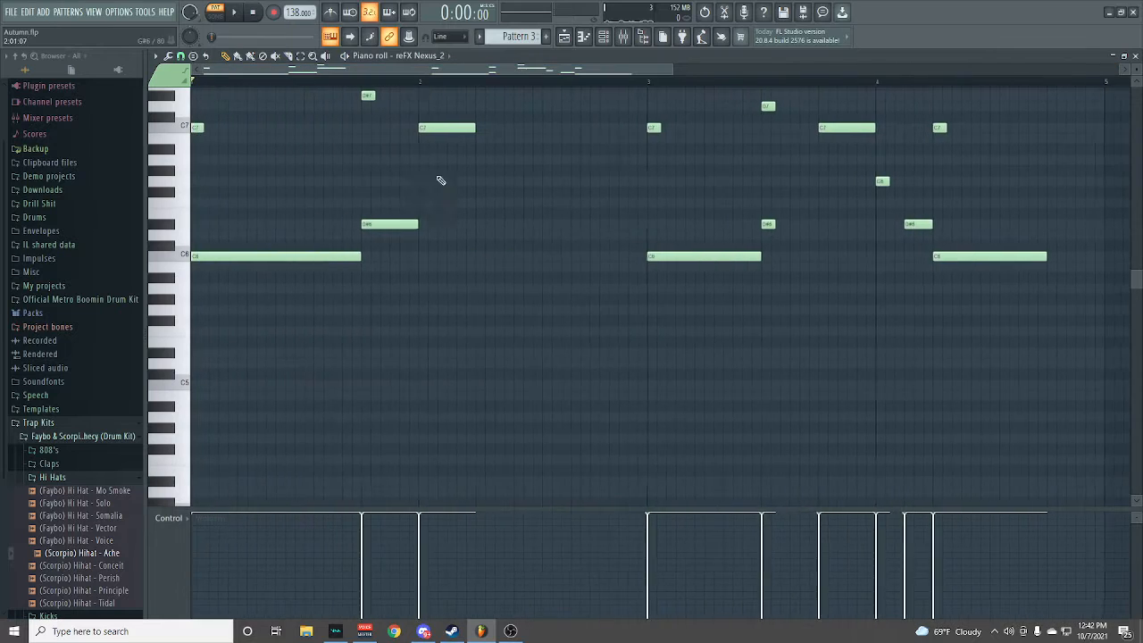
- Remove the upper-octave notes C7, D#7, G7 and C7 from the first two bars of the melody
{"action": "scroll", "coordinate": [625, 223], "scroll_direction": "up", "scroll_amount": 3}
{"action": "scroll", "coordinate": [1045, 256], "scroll_direction": "up", "scroll_amount": 1}
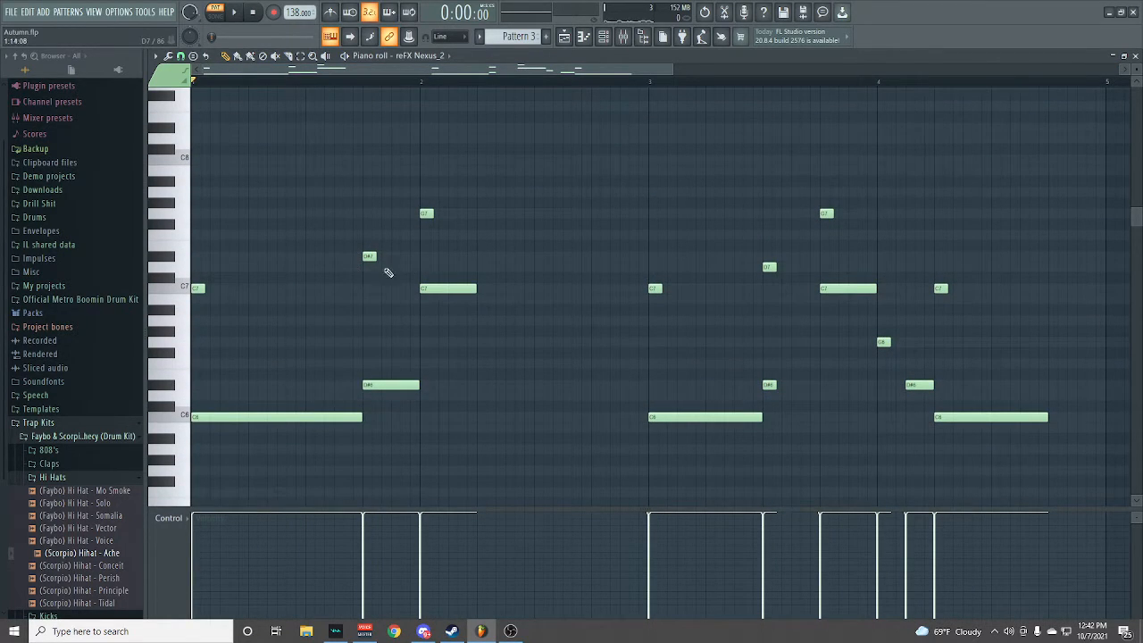
{"action": "key", "text": "space"}
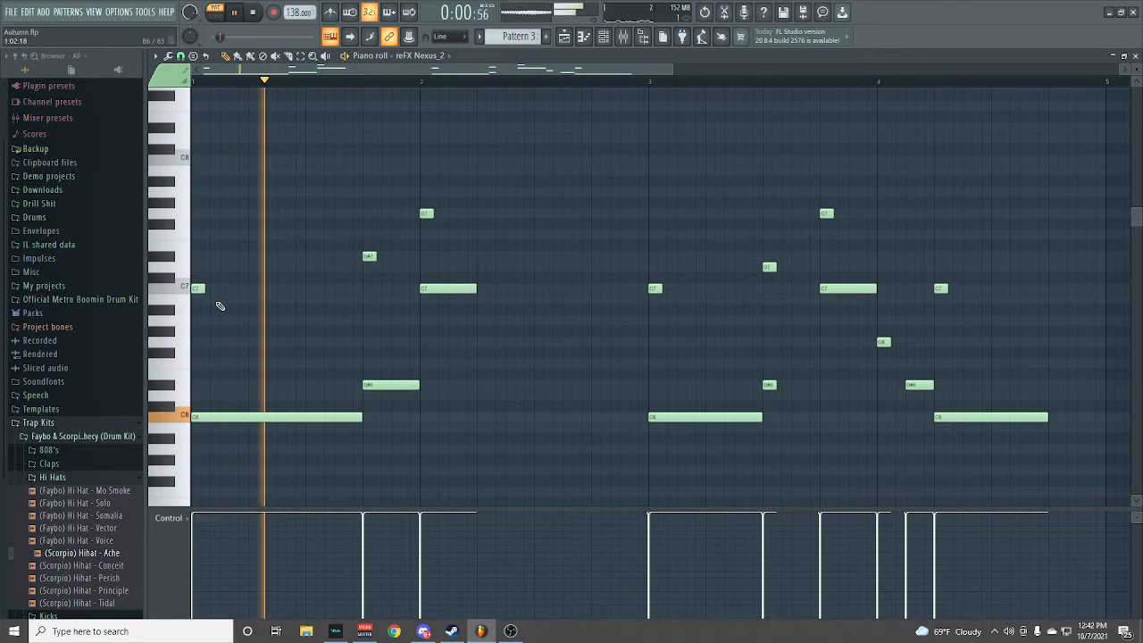
{"action": "key", "text": "space"}
{"action": "right_click", "coordinate": [199, 289]}
{"action": "right_click", "coordinate": [430, 289]}
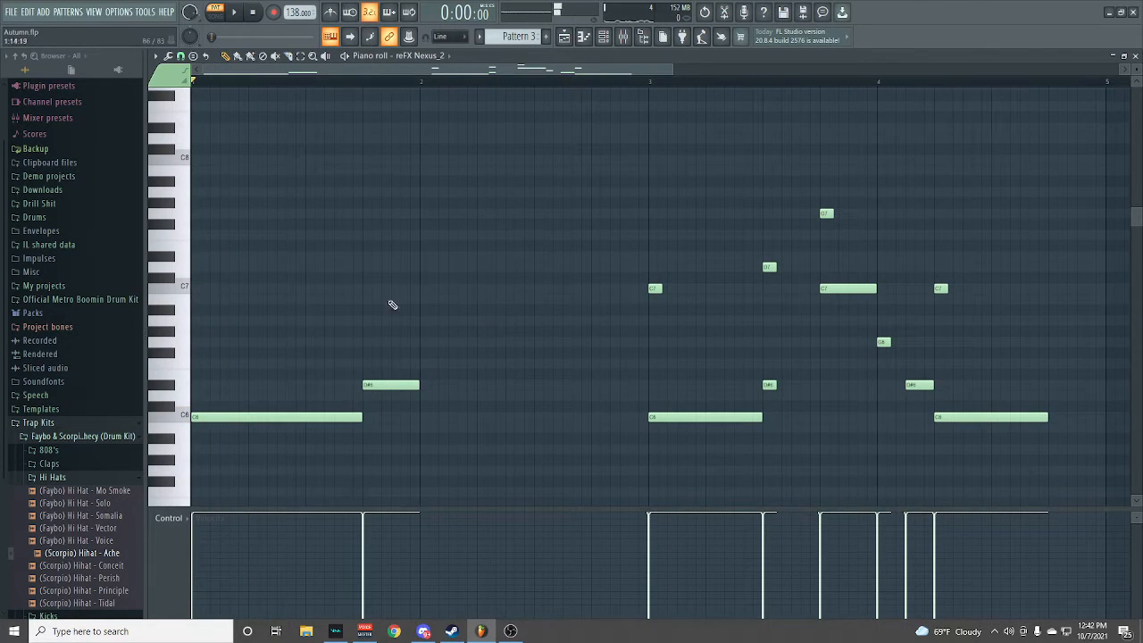
- Place a C7 note at the start of bar 2 and play the simplified melody
{"action": "key", "text": "space"}
{"action": "mouse_move", "coordinate": [432, 288]}
{"action": "left_mouse_down"}
{"action": "mouse_move", "coordinate": [426, 267]}
{"action": "mouse_move", "coordinate": [468, 268]}
{"action": "mouse_move", "coordinate": [455, 290]}
{"action": "left_mouse_up"}
{"action": "key", "text": "space"}
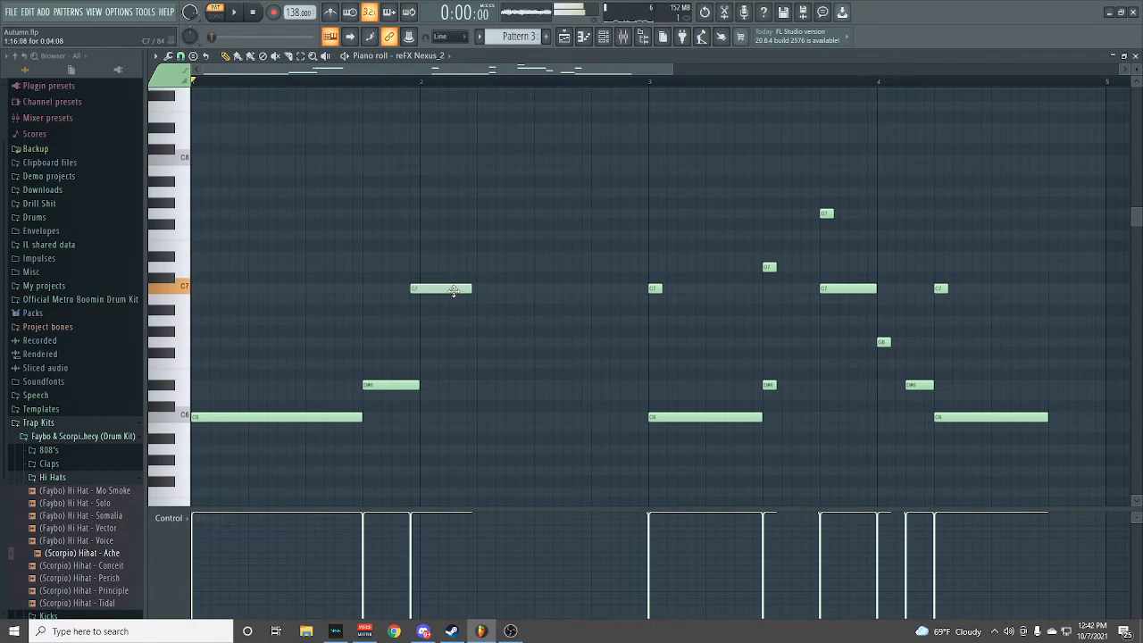
{"action": "key", "text": "space"}
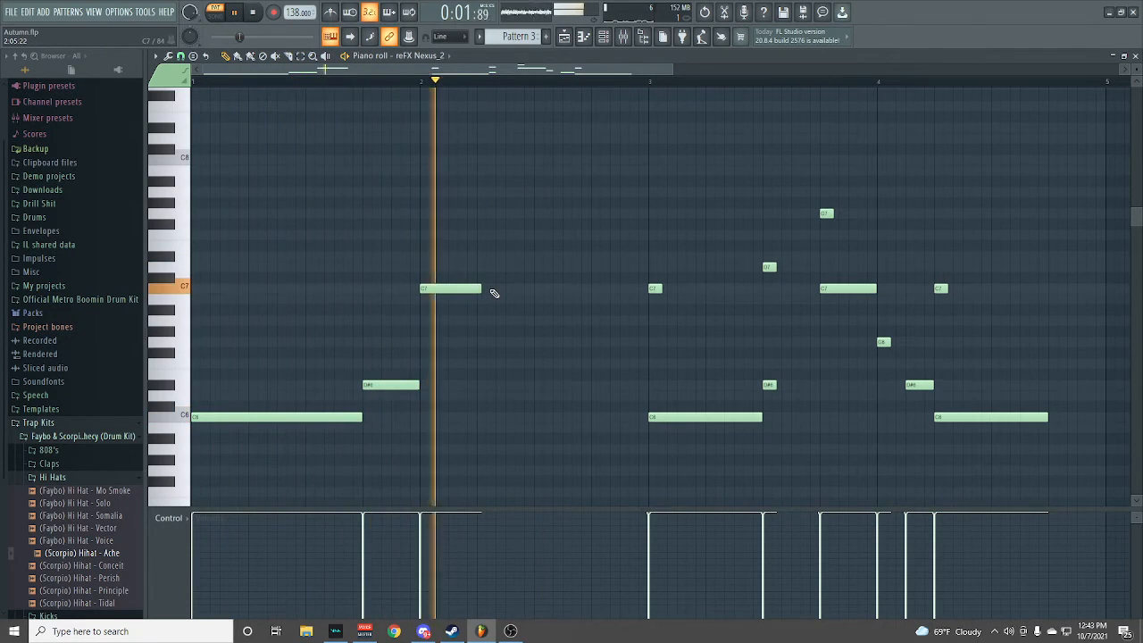
{"action": "key", "text": "space"}
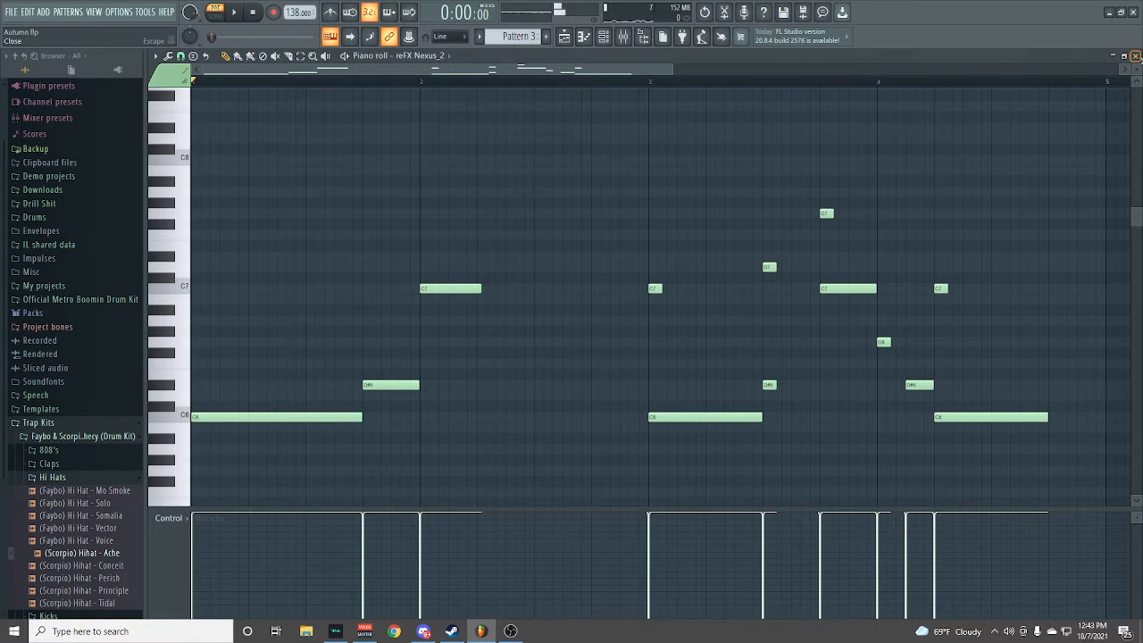
- Close the piano roll, return to the start of the playlist and switch playback to song mode
{"action": "left_click", "coordinate": [1135, 55]}
{"action": "key", "text": "F6"}
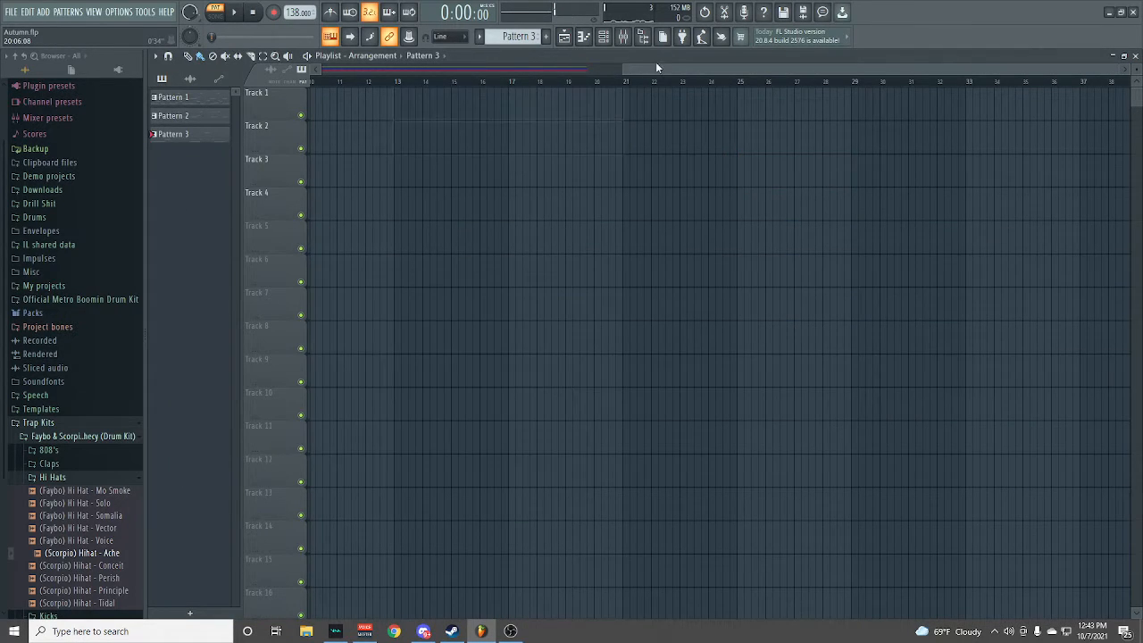
{"action": "left_click_drag", "start_coordinate": [656, 68], "coordinate": [294, 113]}
{"action": "left_click", "coordinate": [339, 82]}
{"action": "key", "text": "l"}
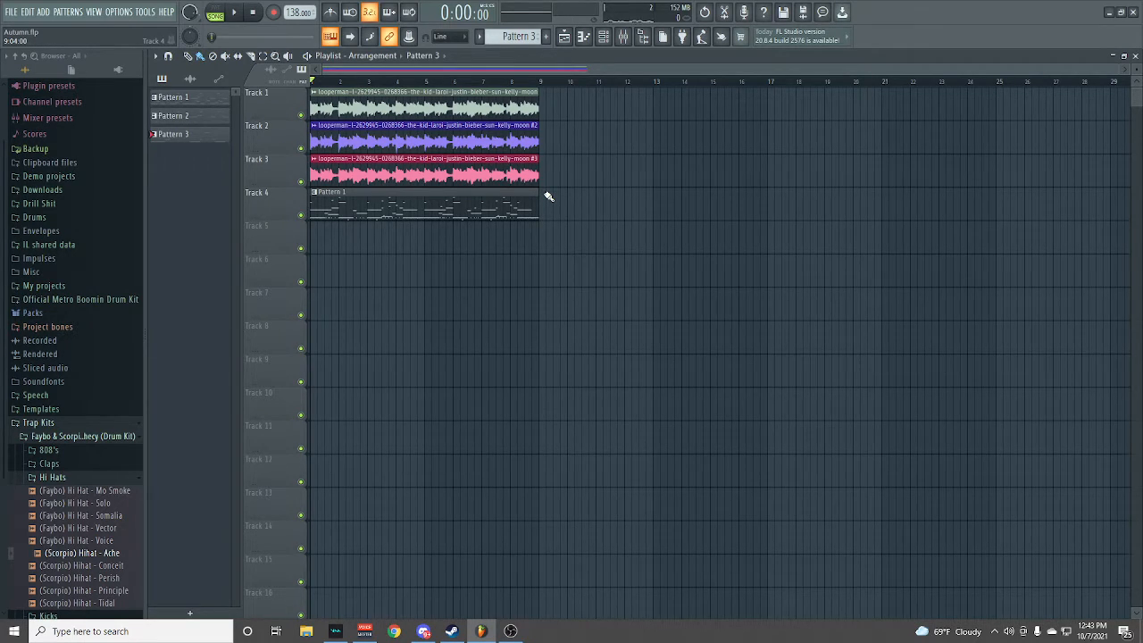
- Delete Pattern 3 and Pattern 2 from the project
{"action": "left_click", "coordinate": [602, 37]}
{"action": "left_click", "coordinate": [518, 36]}
{"action": "right_click", "coordinate": [185, 136]}
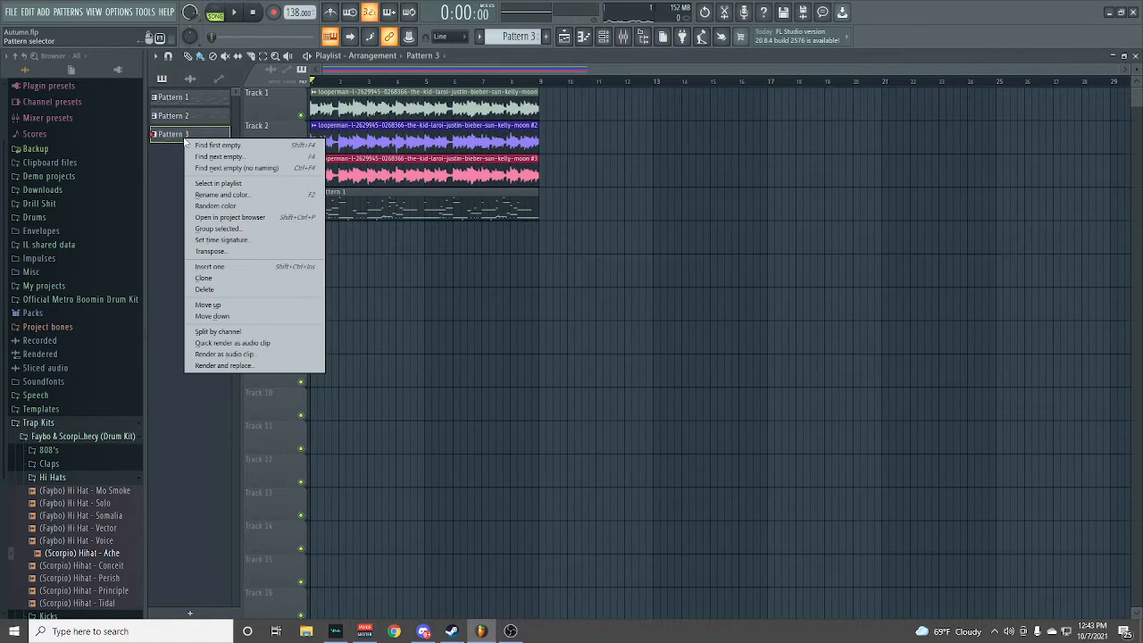
{"action": "left_click", "coordinate": [215, 290]}
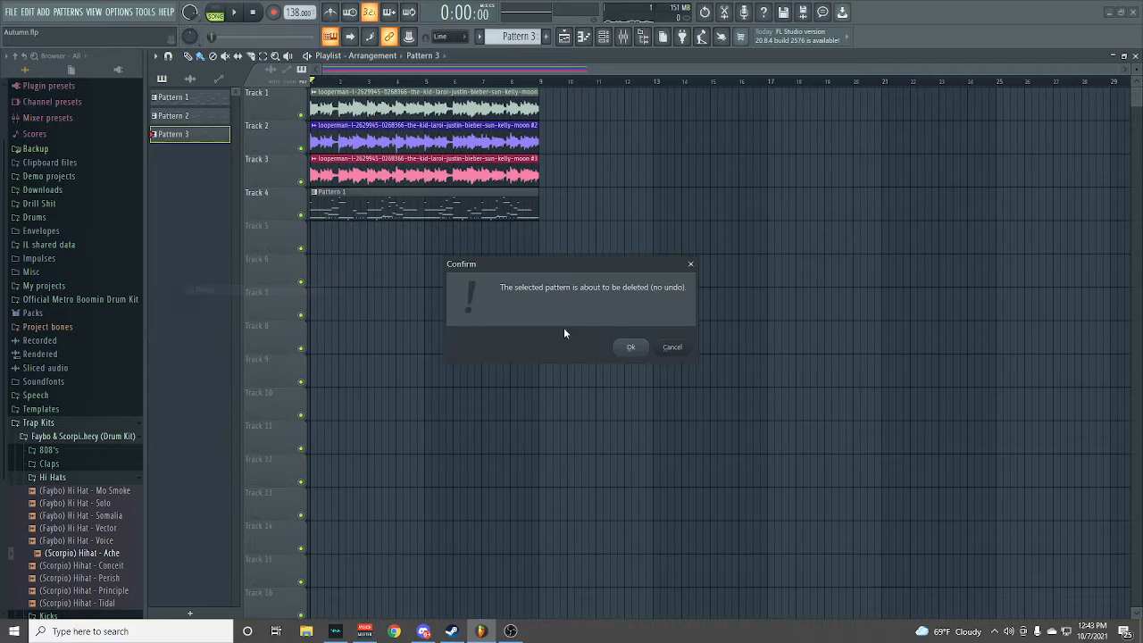
{"action": "left_click", "coordinate": [630, 347]}
{"action": "right_click", "coordinate": [190, 115]}
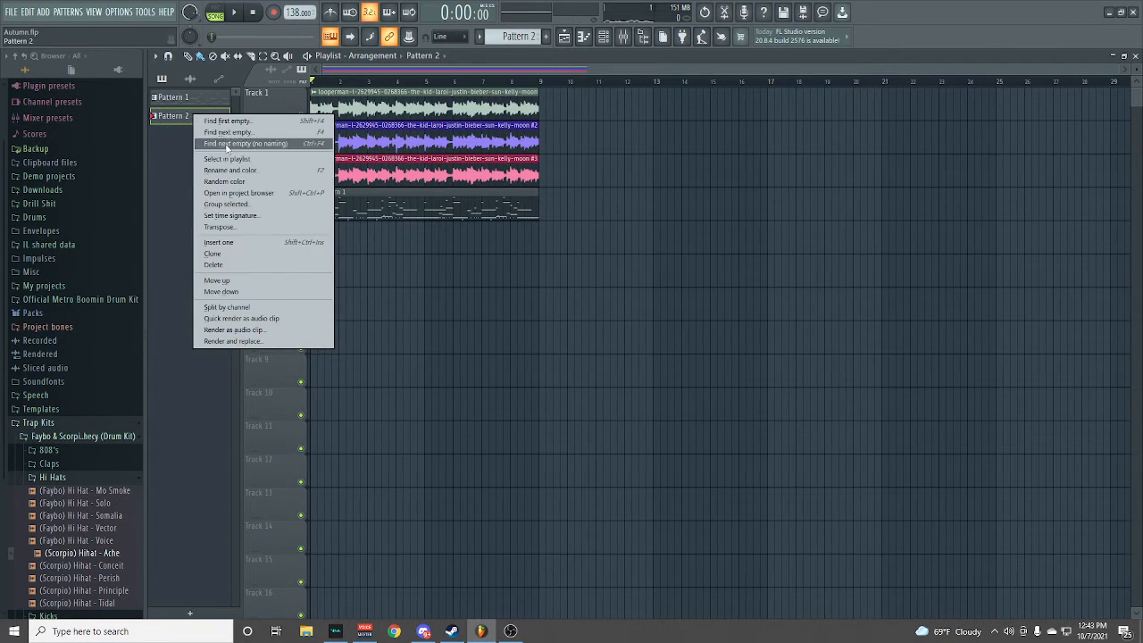
{"action": "left_click", "coordinate": [214, 264]}
{"action": "left_click", "coordinate": [631, 347]}
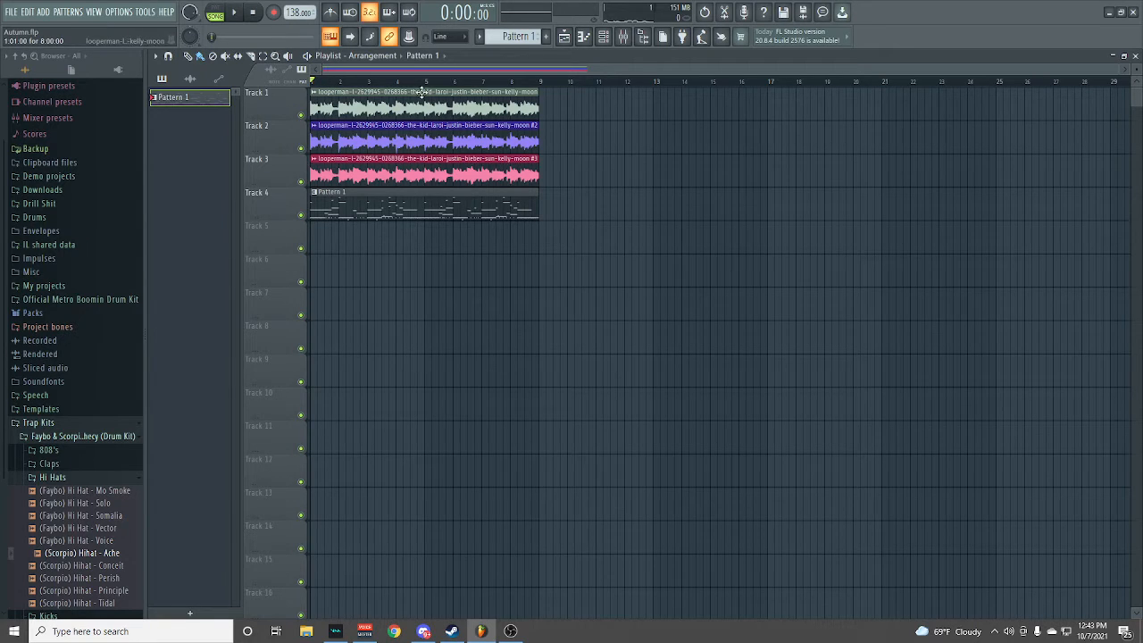
- Mute Tracks 2 and 3 so that only the looperman clip on Track 1 and Pattern 1 play
{"action": "mouse_move", "coordinate": [371, 106]}
{"action": "left_mouse_down"}
{"action": "mouse_move", "coordinate": [500, 107]}
{"action": "mouse_move", "coordinate": [368, 108]}
{"action": "left_mouse_up"}
{"action": "mouse_move", "coordinate": [334, 142]}
{"action": "left_mouse_down"}
{"action": "mouse_move", "coordinate": [626, 143]}
{"action": "mouse_move", "coordinate": [336, 143]}
{"action": "mouse_move", "coordinate": [400, 164]}
{"action": "mouse_move", "coordinate": [669, 163]}
{"action": "mouse_move", "coordinate": [330, 165]}
{"action": "left_mouse_up"}
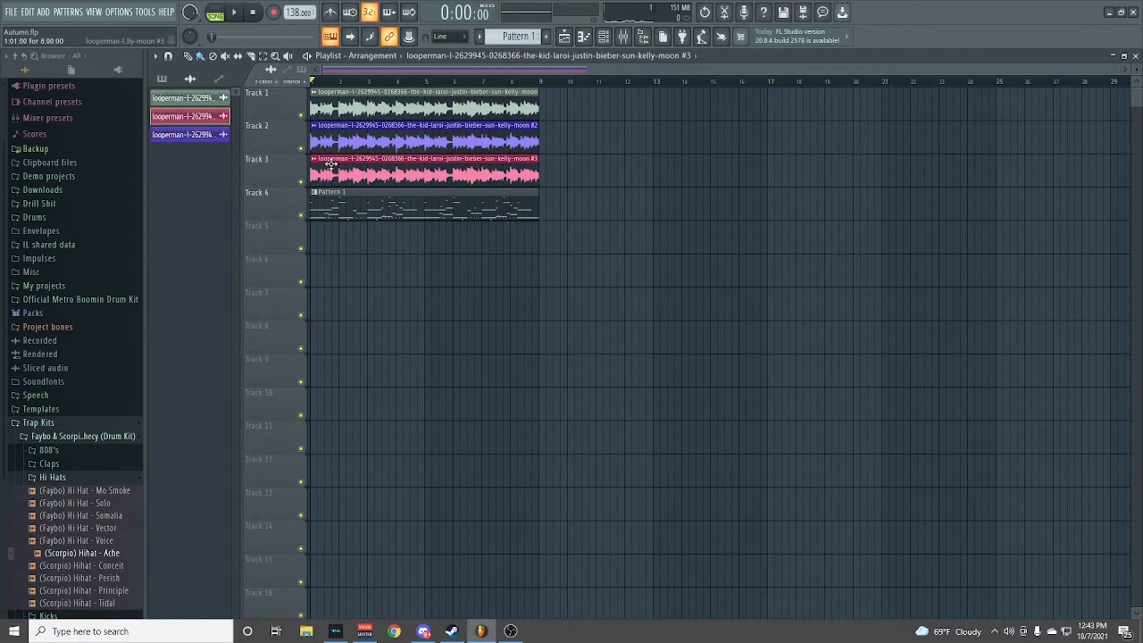
{"action": "left_click", "coordinate": [301, 182]}
{"action": "left_click", "coordinate": [301, 149]}
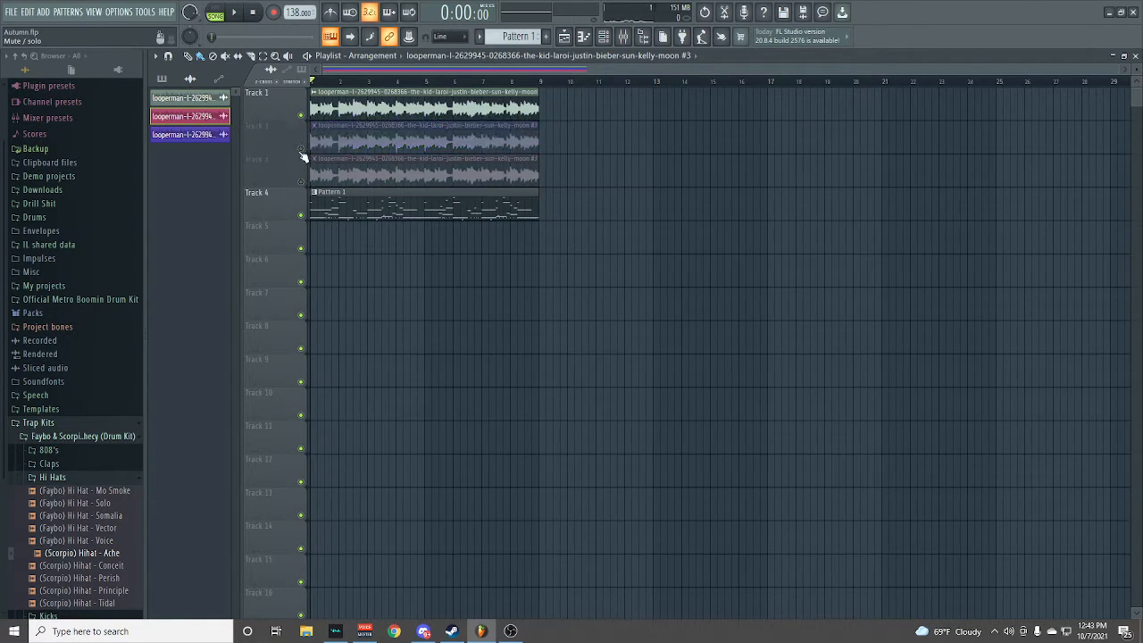
- Play the arrangement and mute the angelus 808 channel in the channel rack
{"action": "key", "text": "space"}
{"action": "key", "text": "F6"}
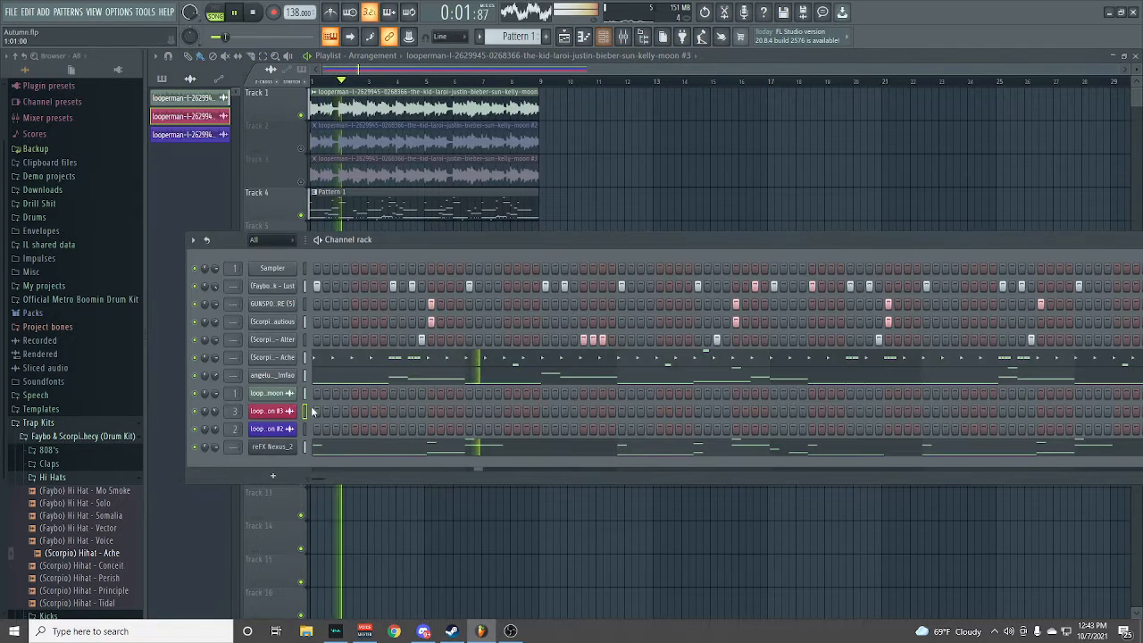
{"action": "key", "text": "space"}
{"action": "key", "text": "space"}
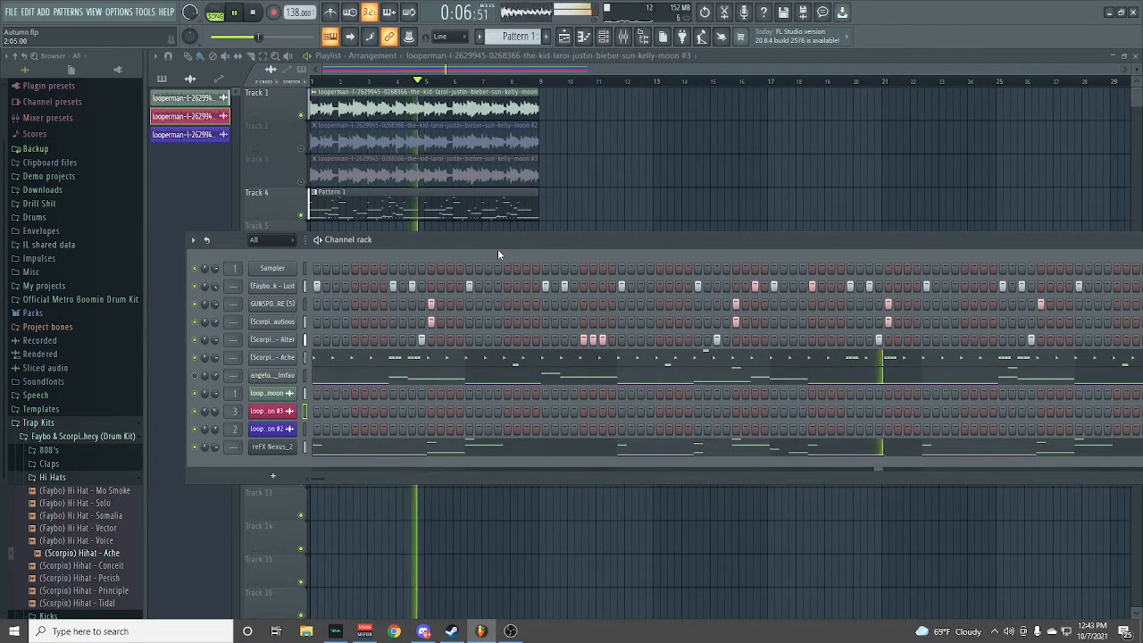
{"action": "left_click_drag", "start_coordinate": [805, 237], "coordinate": [765, 249]}
{"action": "key", "text": "space"}
- Reopen the channel rack and play the song from the start to review the Pattern 1 channels
{"action": "left_click", "coordinate": [299, 89]}
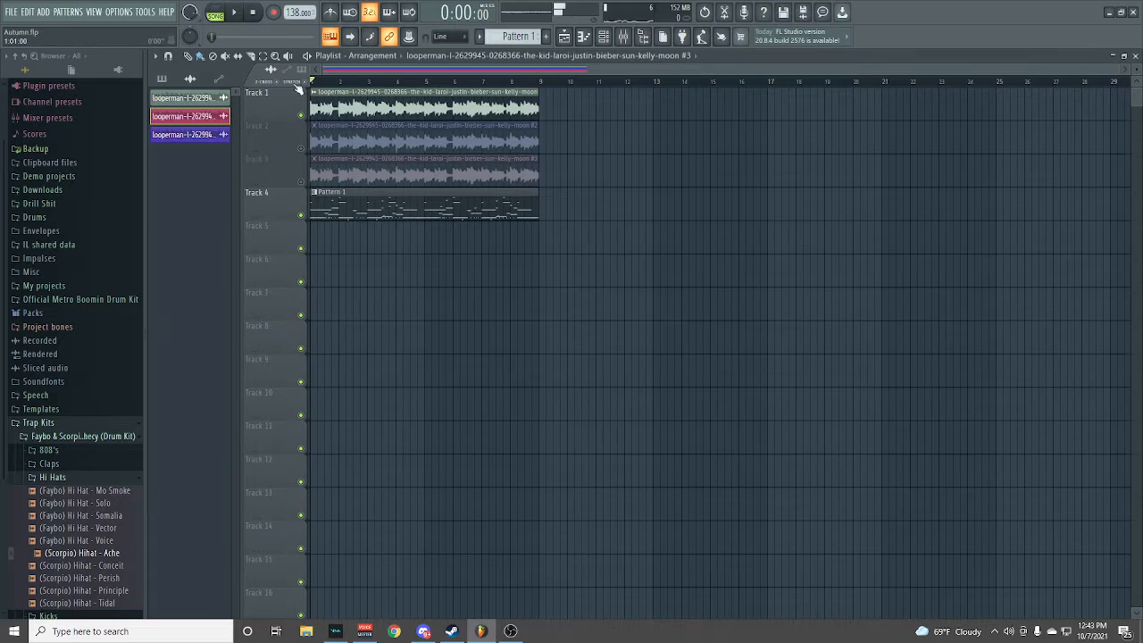
{"action": "left_click", "coordinate": [604, 42]}
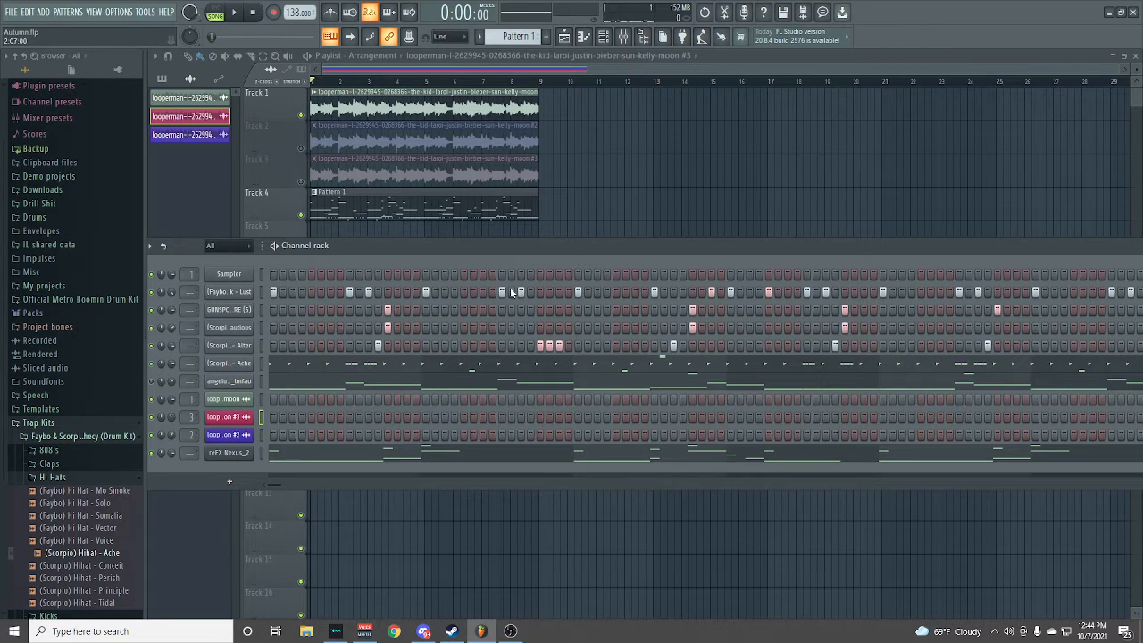
{"action": "key", "text": "space"}
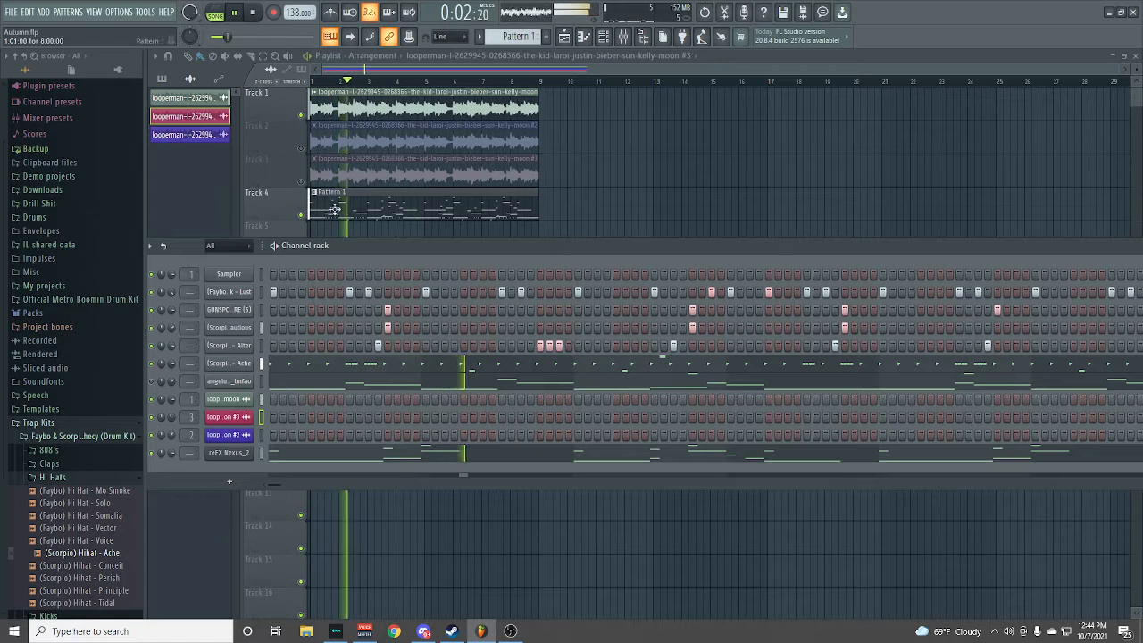
{"action": "key", "text": "space"}
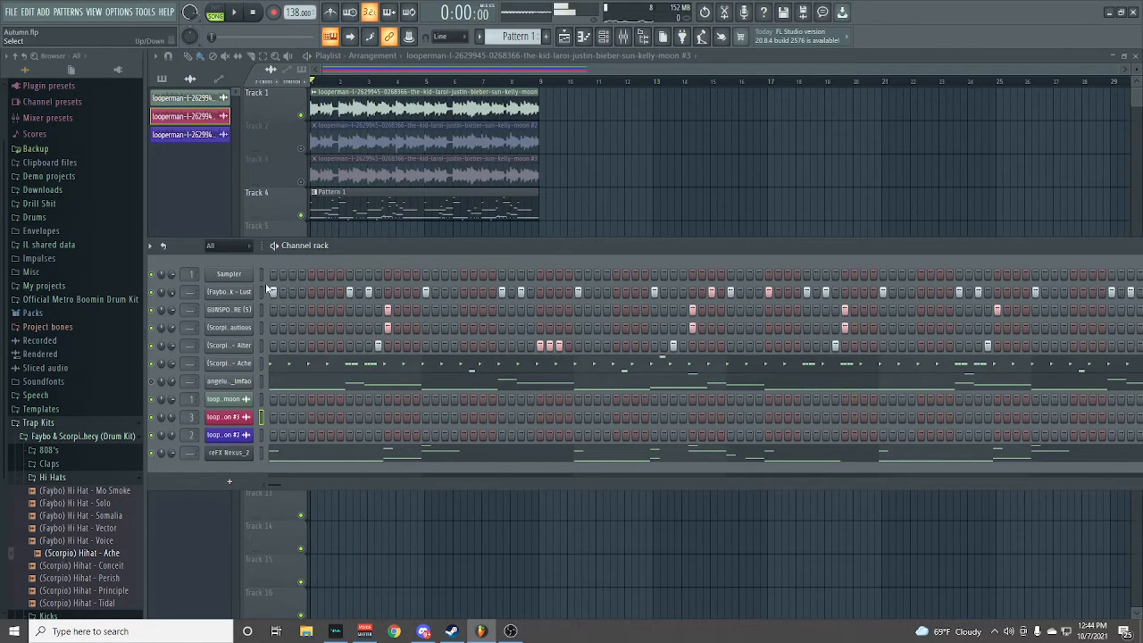
- Unmute Tracks 2 and 3 and delete their looperman audio clips
{"action": "left_click", "coordinate": [301, 181]}
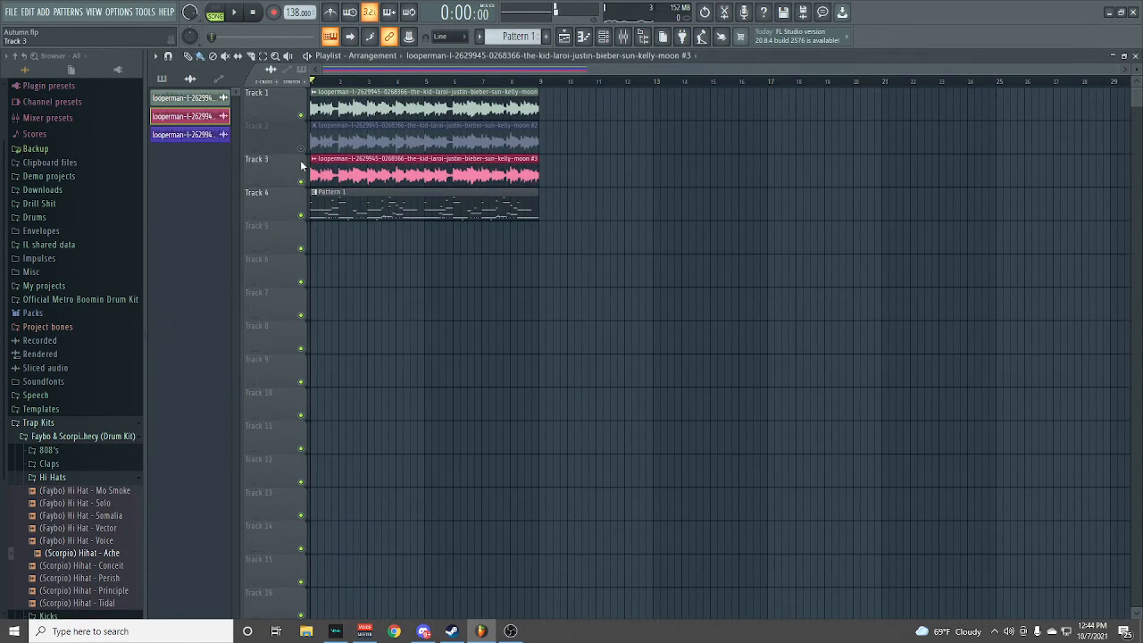
{"action": "left_click", "coordinate": [301, 149]}
{"action": "right_click", "coordinate": [355, 142]}
{"action": "right_click", "coordinate": [356, 167]}
- Move the Pattern 1 clip to Track 2 and place copies on Track 3 at bar 9 and Track 4 at bar 17
{"action": "left_click_drag", "start_coordinate": [342, 207], "coordinate": [340, 134]}
{"action": "key", "text": "F6"}
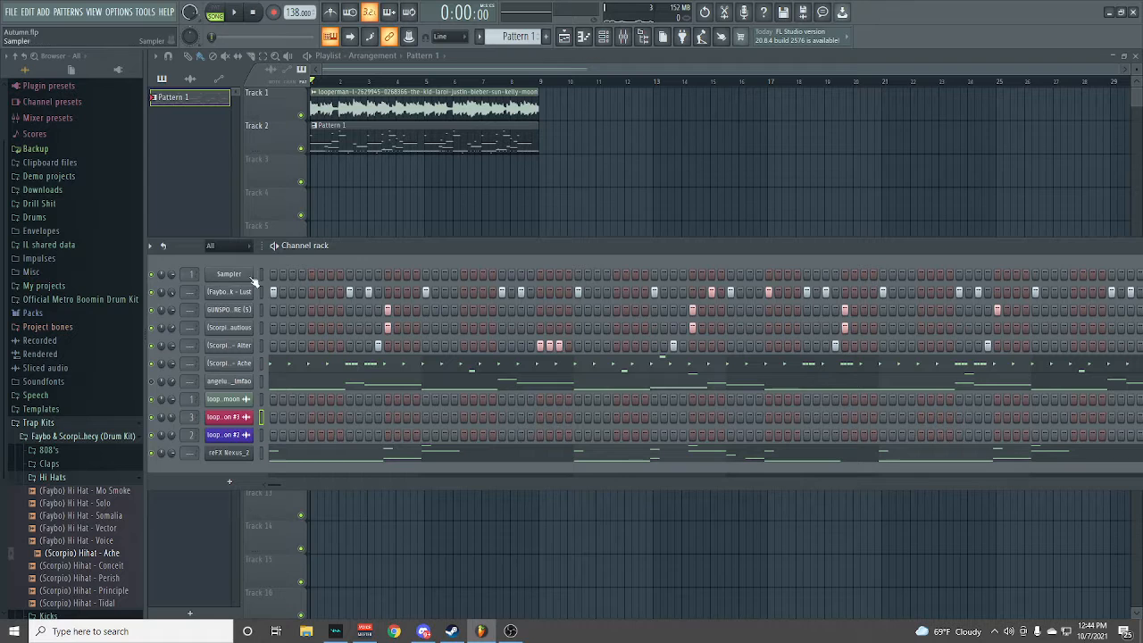
{"action": "left_click_drag", "start_coordinate": [354, 146], "coordinate": [586, 189]}
{"action": "left_click_drag", "start_coordinate": [754, 208], "coordinate": [819, 208]}
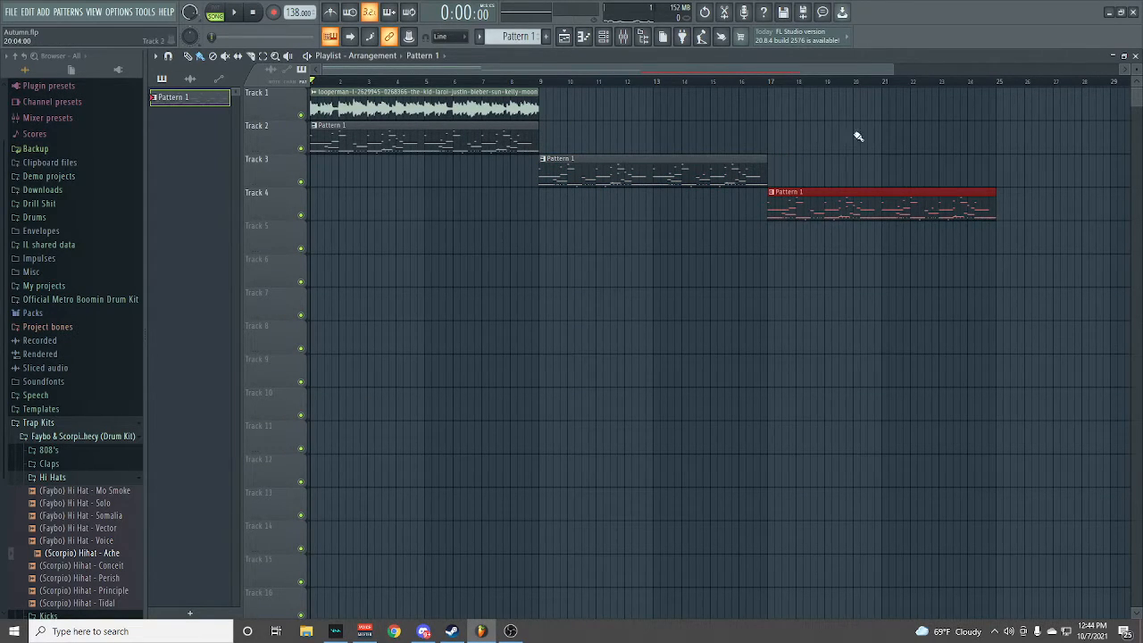
- Delete all Pattern 1 clips from Tracks 2, 3 and 4 of the playlist
{"action": "right_click", "coordinate": [839, 207]}
{"action": "right_click", "coordinate": [652, 174]}
{"action": "right_click", "coordinate": [474, 143]}
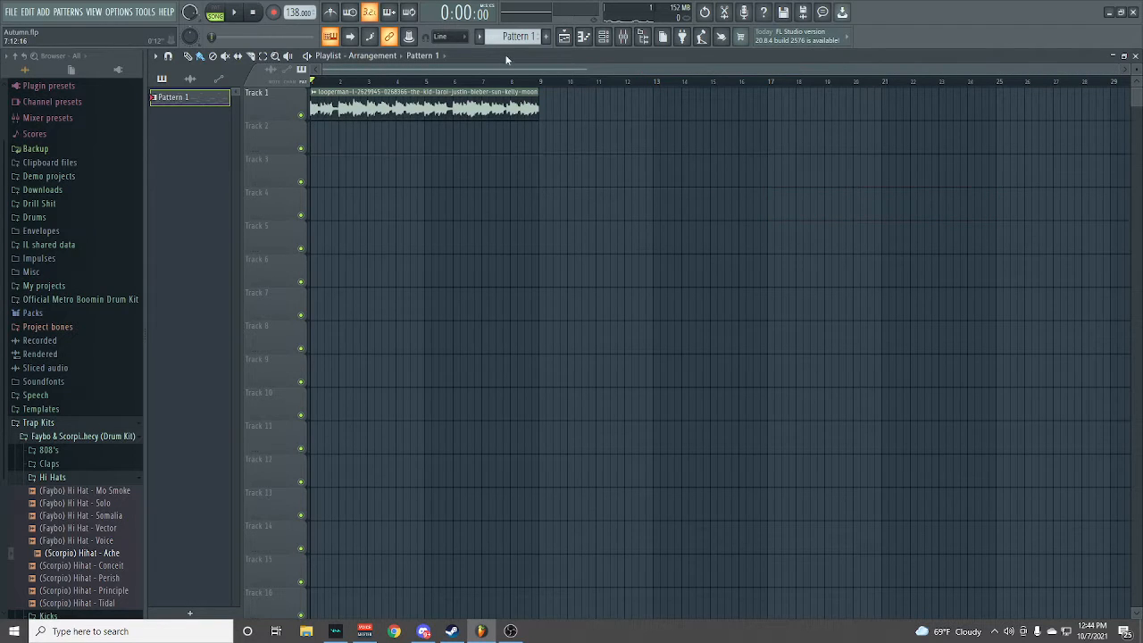
- Split Pattern 1 by channel and open the channel rack to show the kick pattern
{"action": "left_click", "coordinate": [511, 39]}
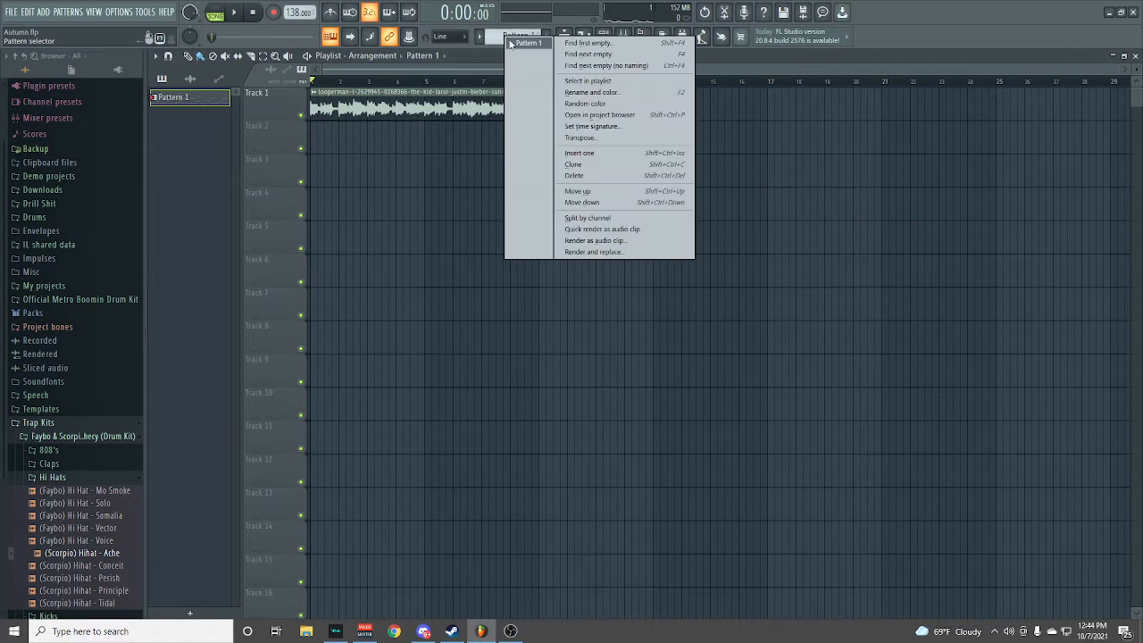
{"action": "left_click", "coordinate": [577, 221]}
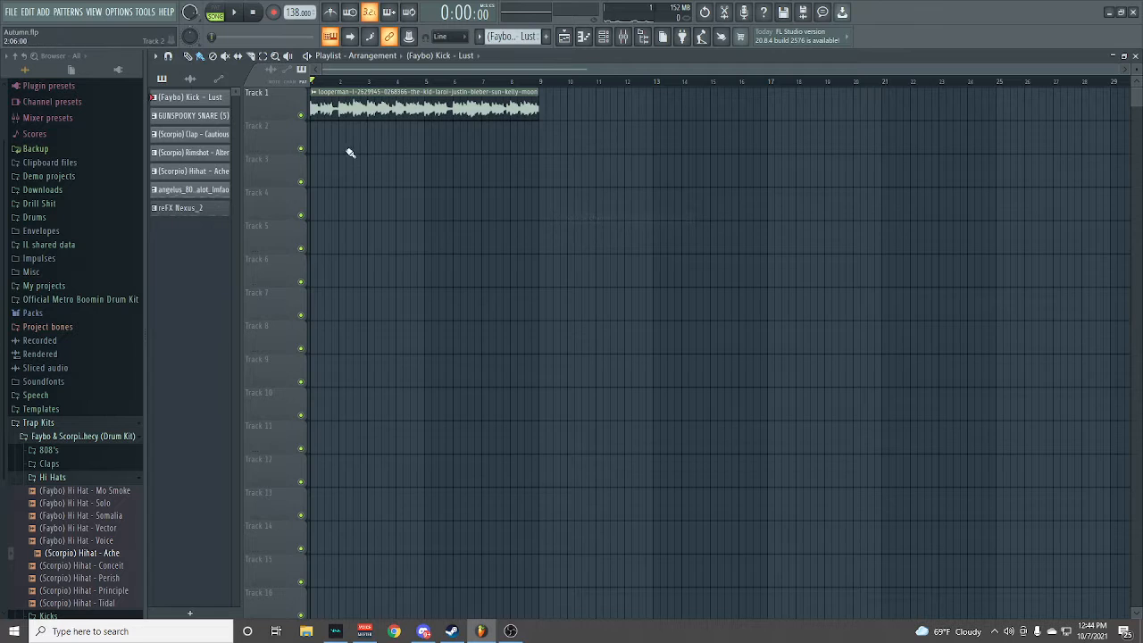
{"action": "left_click", "coordinate": [602, 37]}
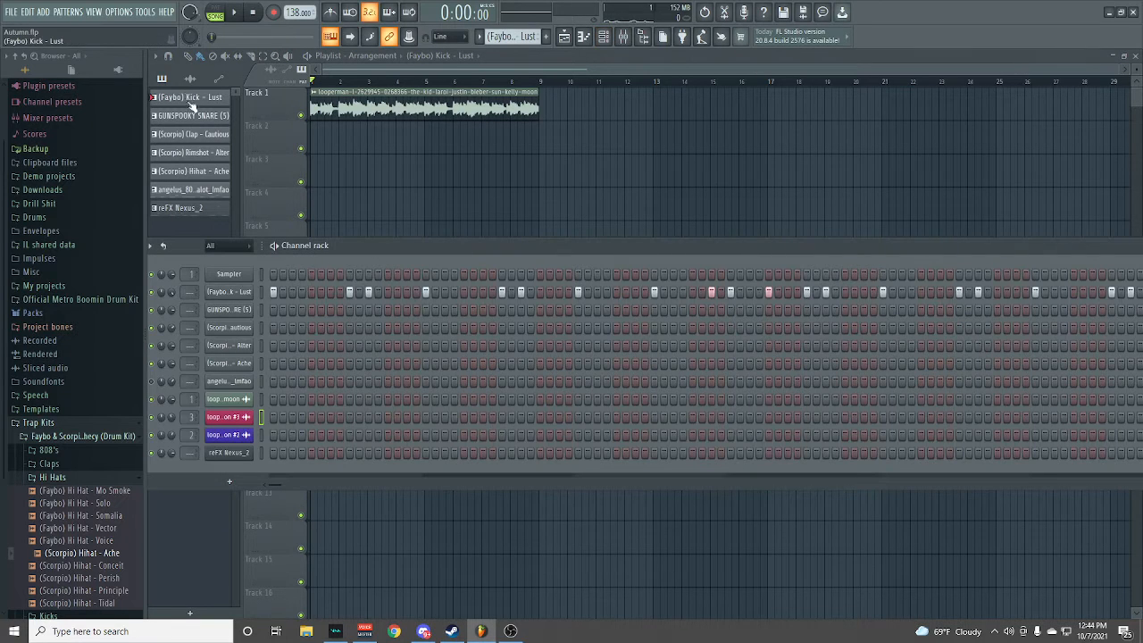
- Place the kick on Track 2 at bar 1, snare on Track 3 at bar 9, clap on Track 4 at bar 17 and rimshot on Track 5 at bar 21
{"action": "left_click_drag", "start_coordinate": [190, 106], "coordinate": [331, 132]}
{"action": "left_click_drag", "start_coordinate": [192, 115], "coordinate": [580, 174]}
{"action": "left_click", "coordinate": [195, 134]}
{"action": "left_click", "coordinate": [794, 209]}
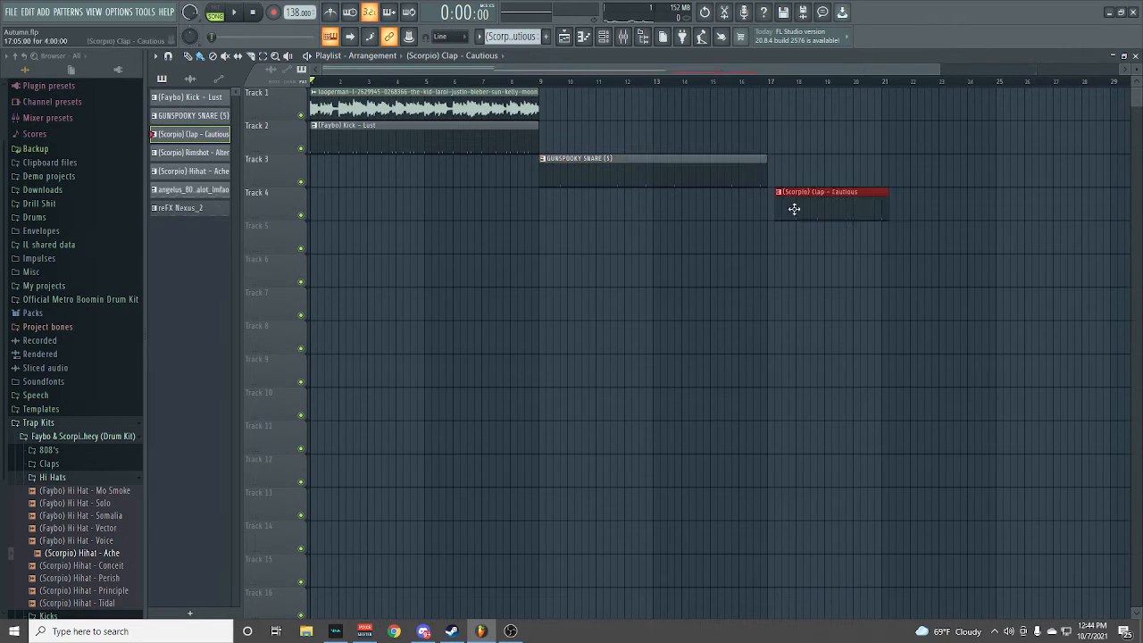
{"action": "left_click", "coordinate": [885, 240]}
- Delete the drum pattern clips from the playlist and pick the looperman clip on Track 1
{"action": "right_click", "coordinate": [921, 246]}
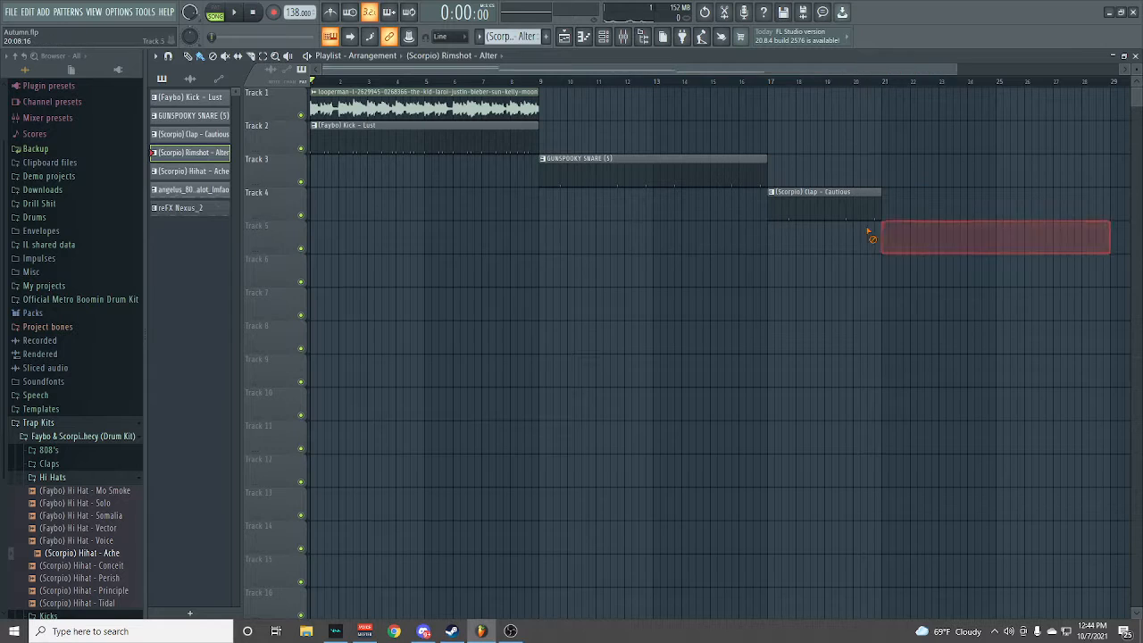
{"action": "left_click", "coordinate": [216, 101]}
{"action": "left_click", "coordinate": [396, 109]}
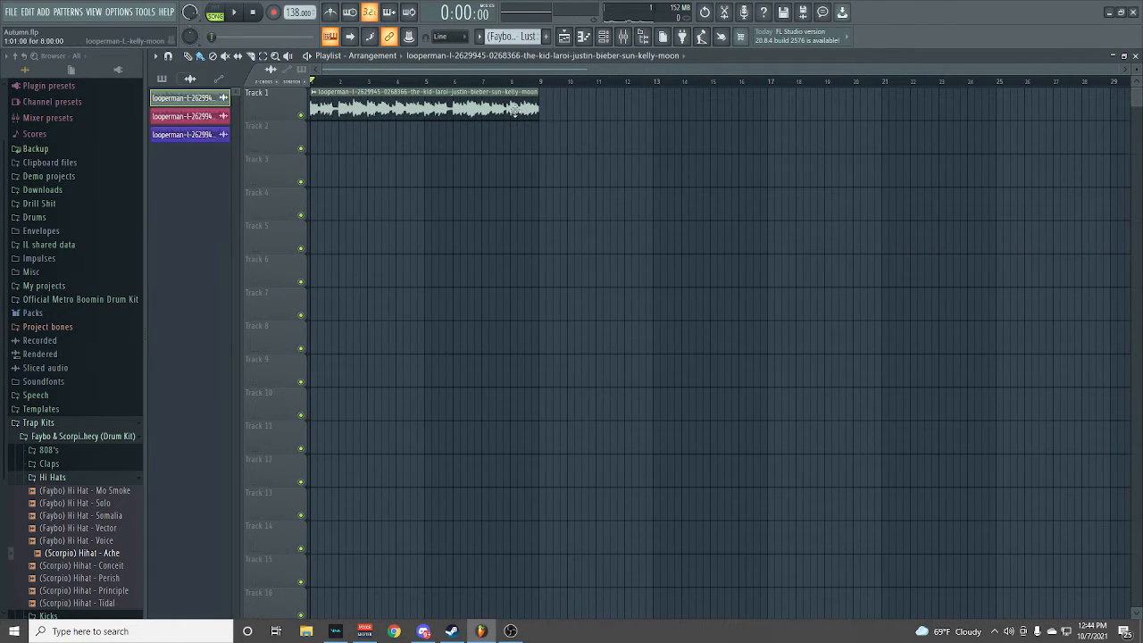
- Play back the looperman melody clip on Track 1 and show the split patterns in the picker
{"action": "key", "text": "space"}
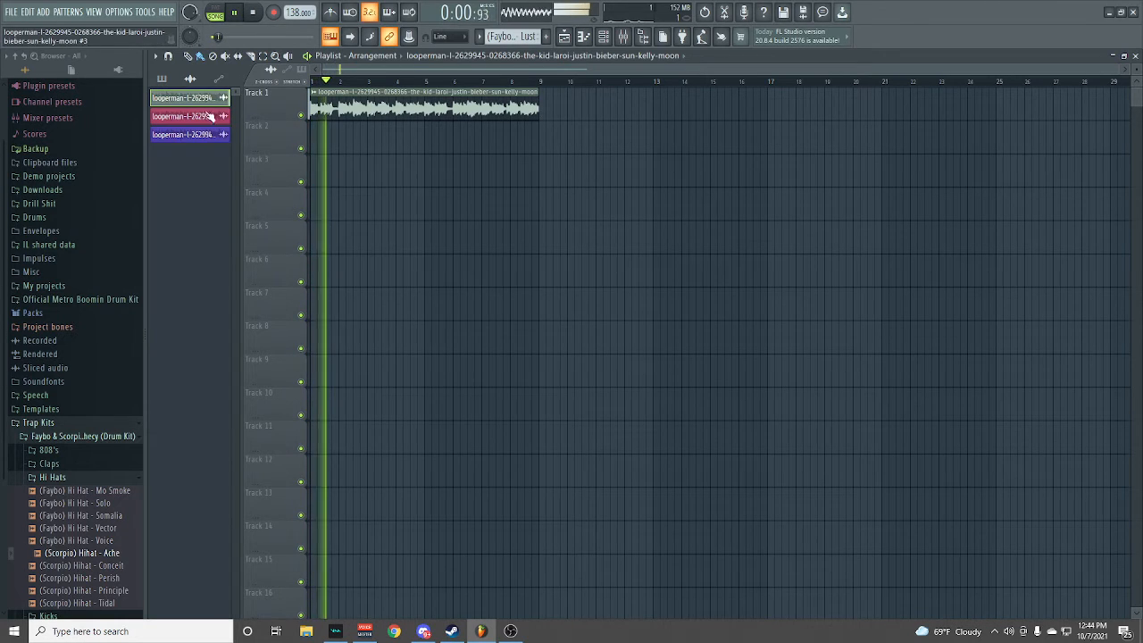
{"action": "left_click", "coordinate": [163, 80]}
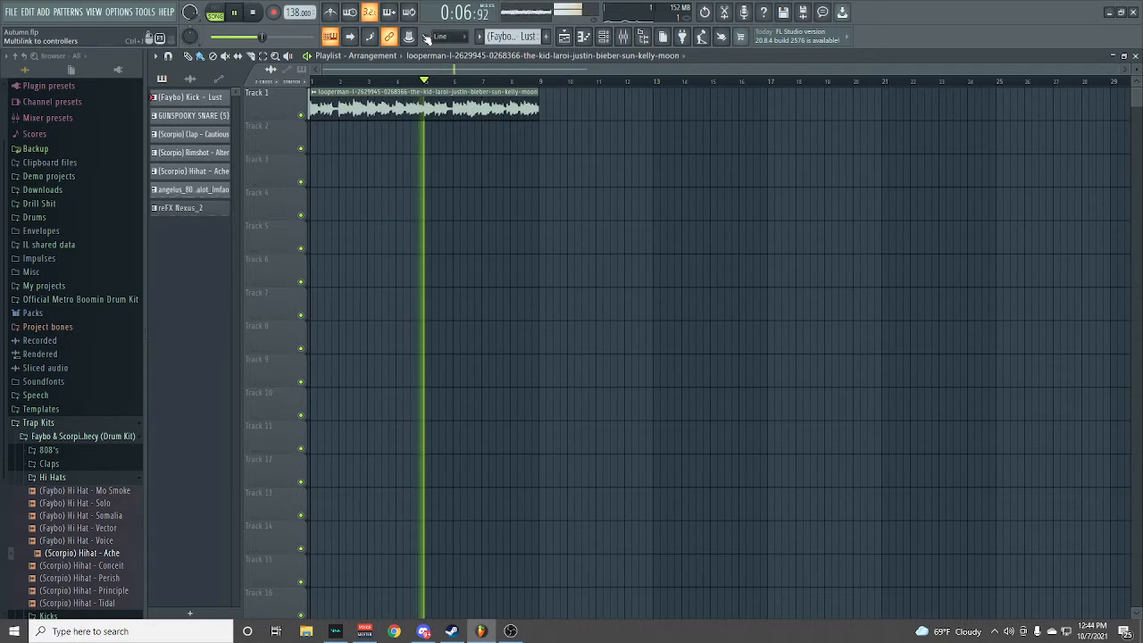
{"action": "key", "text": "space"}
- Try the kick pattern on Track 2 at bar 1 under the melody, and remove it again
{"action": "left_click", "coordinate": [177, 103]}
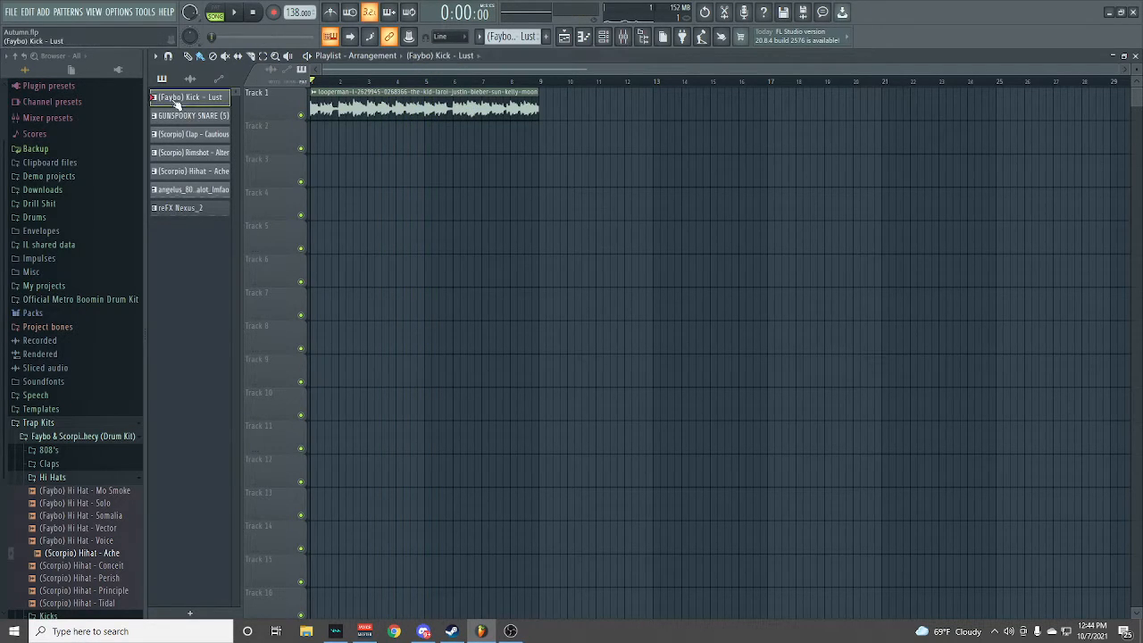
{"action": "key", "text": "space"}
{"action": "left_click", "coordinate": [317, 134]}
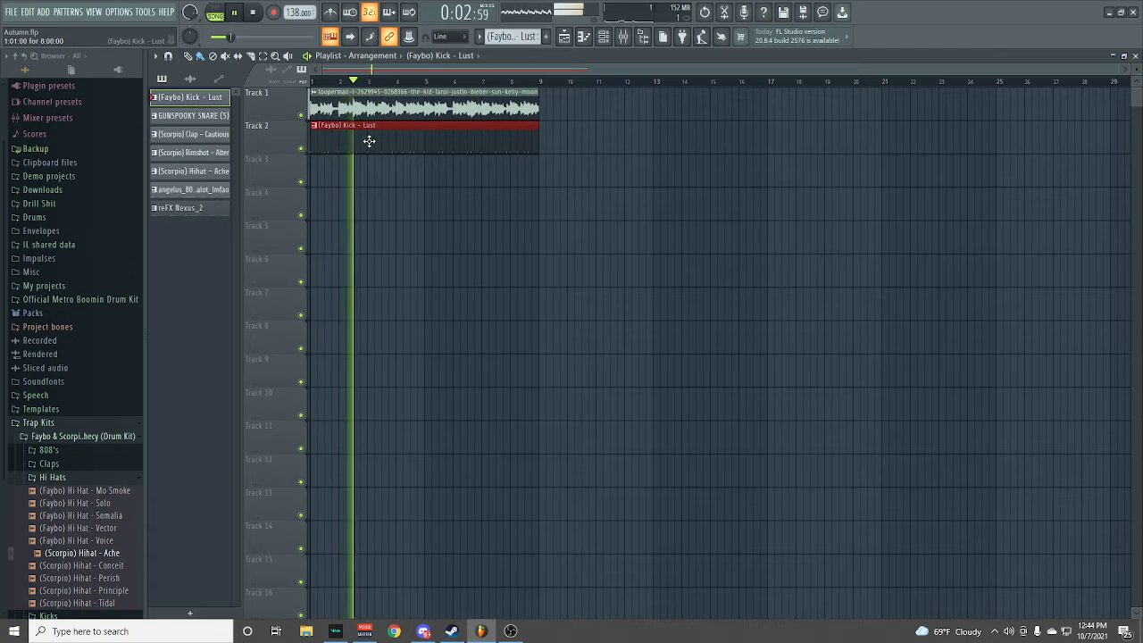
{"action": "key", "text": "space"}
{"action": "right_click", "coordinate": [372, 146]}
{"action": "key", "text": "space"}
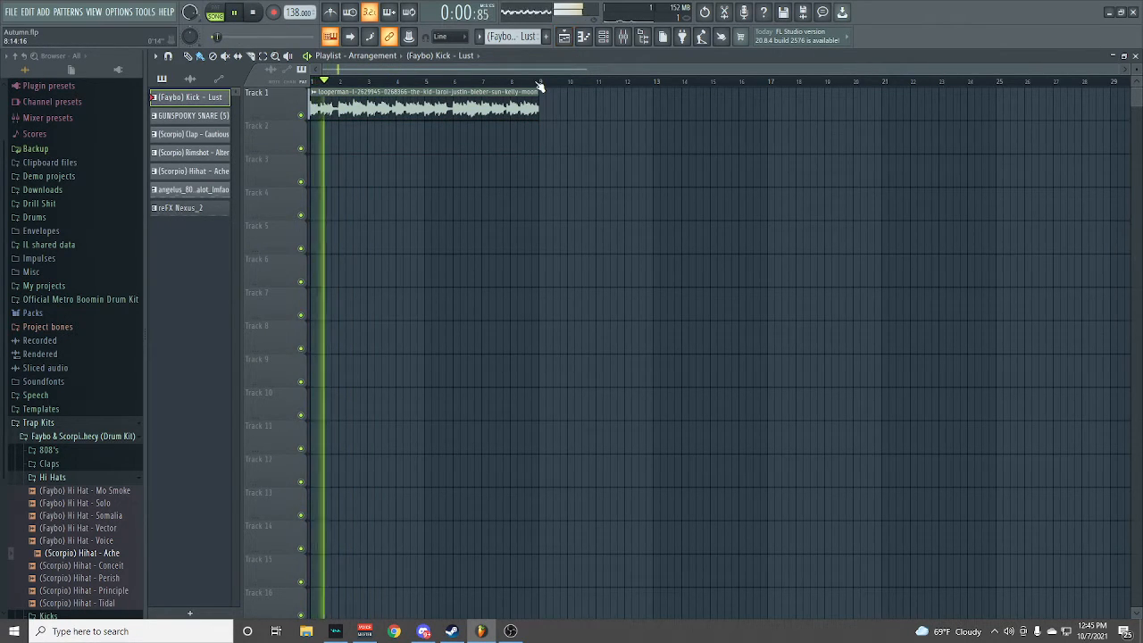
- Clone the original looperman audio clip and open the clone's channel settings
{"action": "left_click", "coordinate": [190, 79]}
{"action": "key", "text": "space"}
{"action": "double_click", "coordinate": [381, 100]}
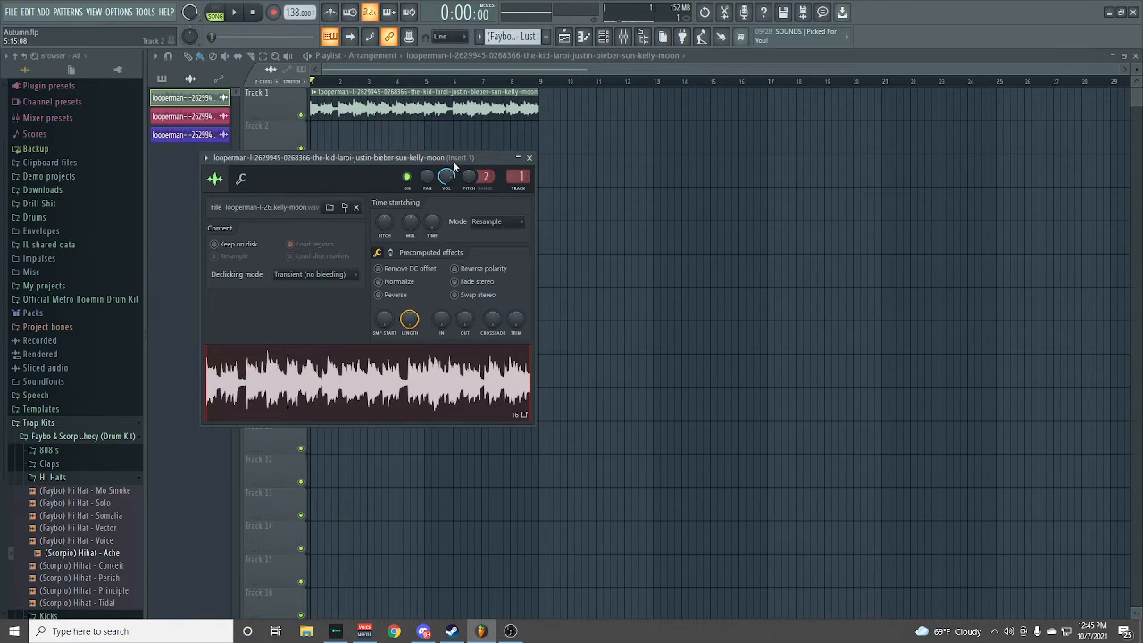
{"action": "right_click", "coordinate": [194, 106]}
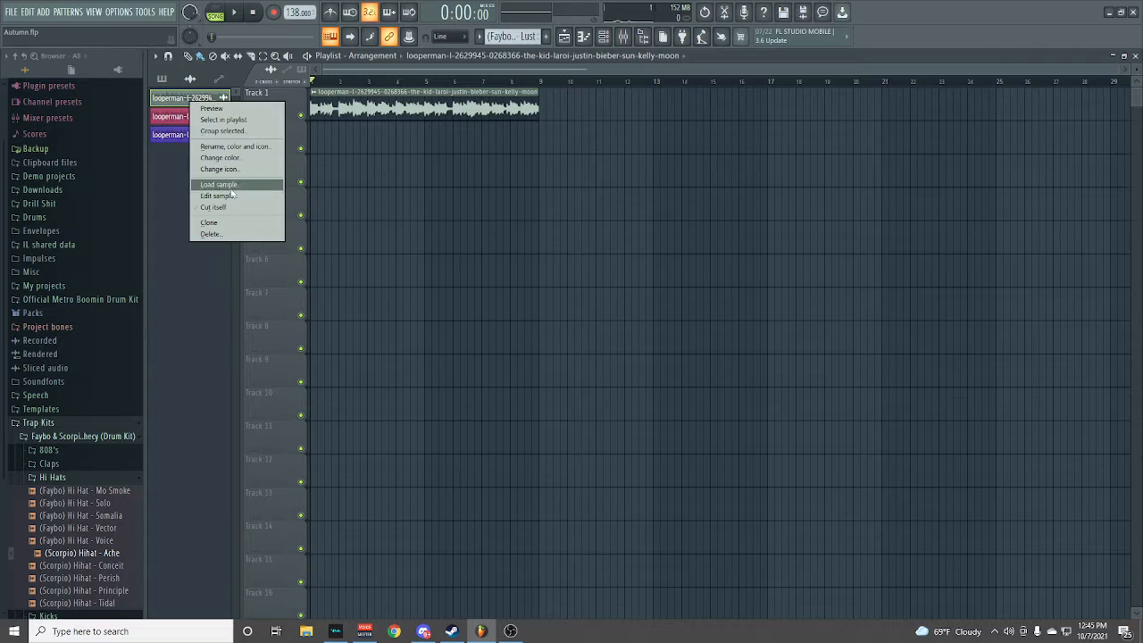
{"action": "left_click", "coordinate": [219, 223]}
{"action": "right_click", "coordinate": [194, 116]}
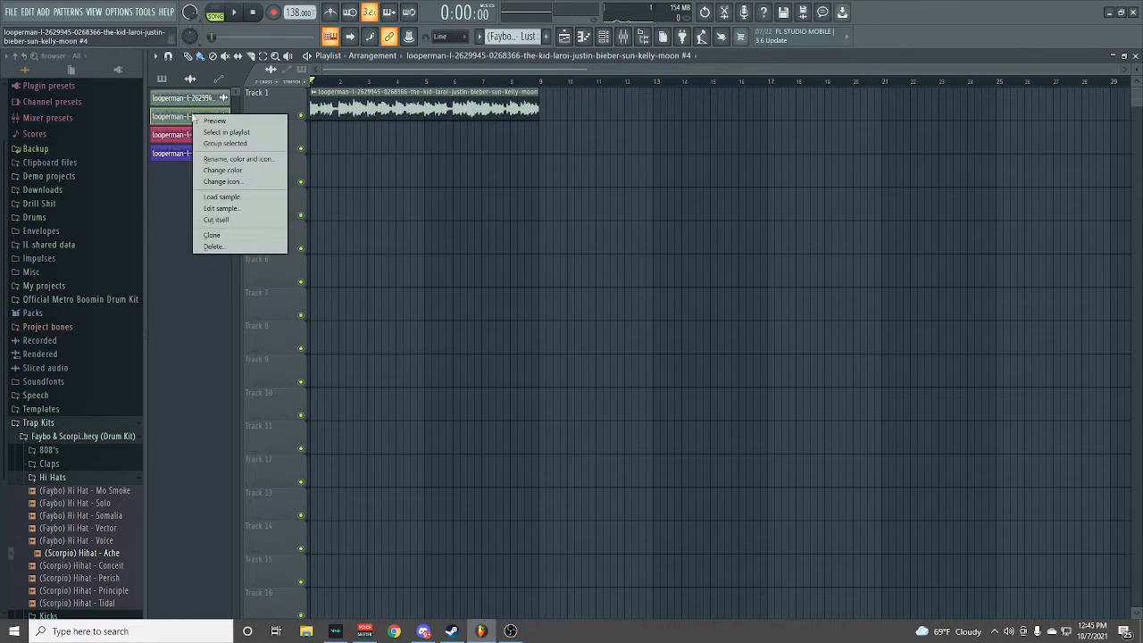
{"action": "left_click", "coordinate": [173, 119]}
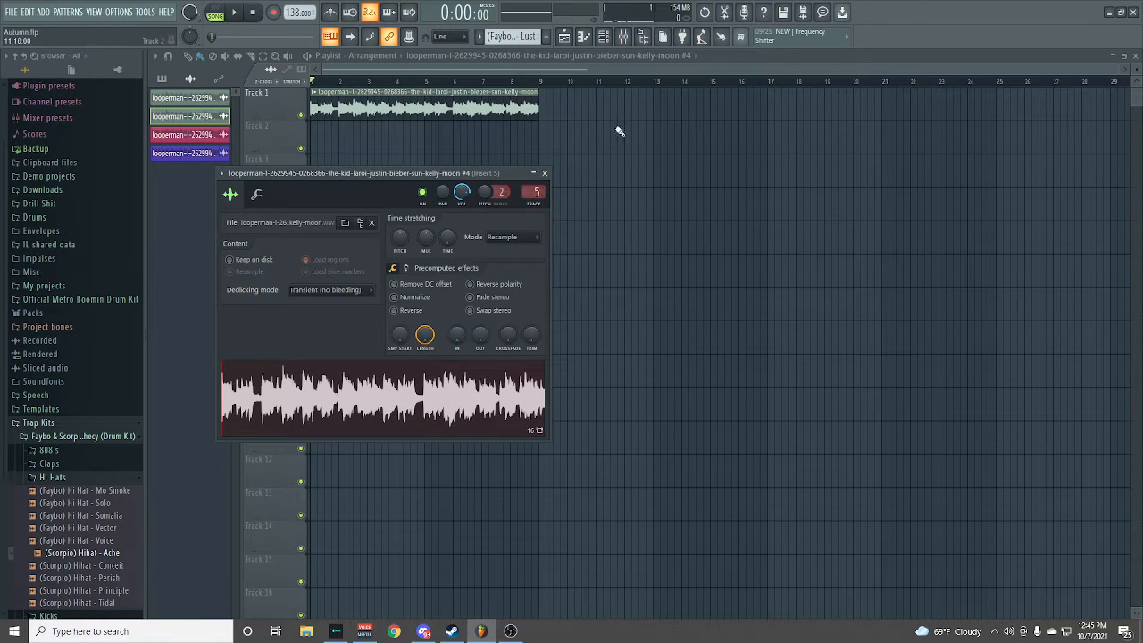
- Add Fruity Reeverb 2 to the first effect slot of mixer insert 5
{"action": "left_click", "coordinate": [622, 38]}
{"action": "left_click", "coordinate": [1052, 97]}
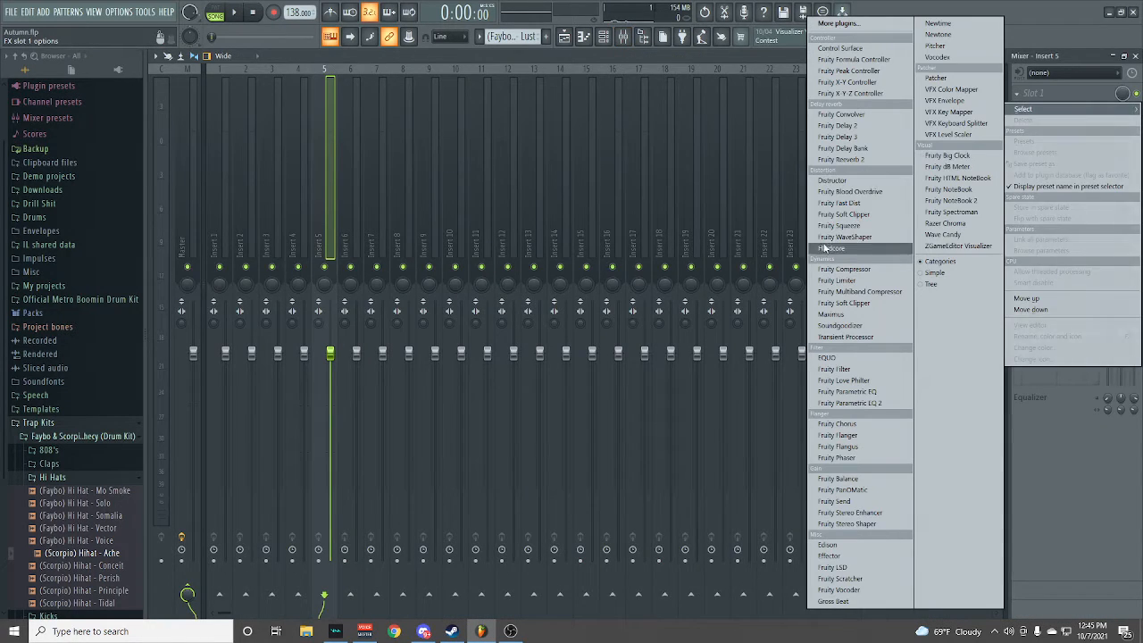
{"action": "left_click", "coordinate": [858, 157]}
- Replace the clip on Track 1 with the cloned looperman clip #4 at bar 1 and play it
{"action": "key", "text": "space"}
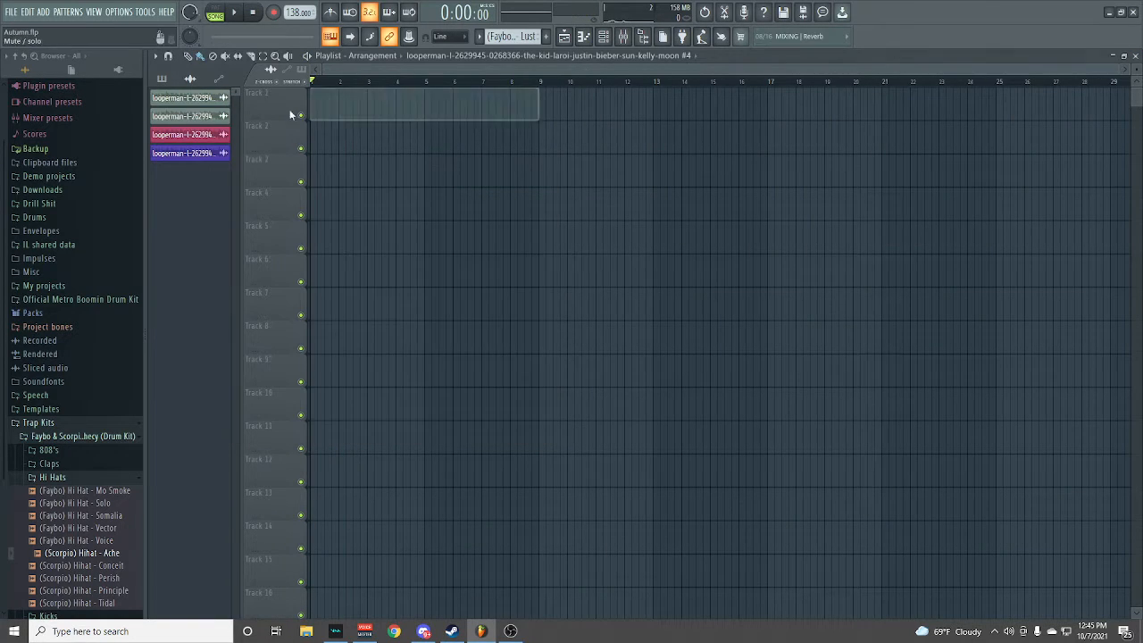
{"action": "left_click_drag", "start_coordinate": [290, 114], "coordinate": [312, 107]}
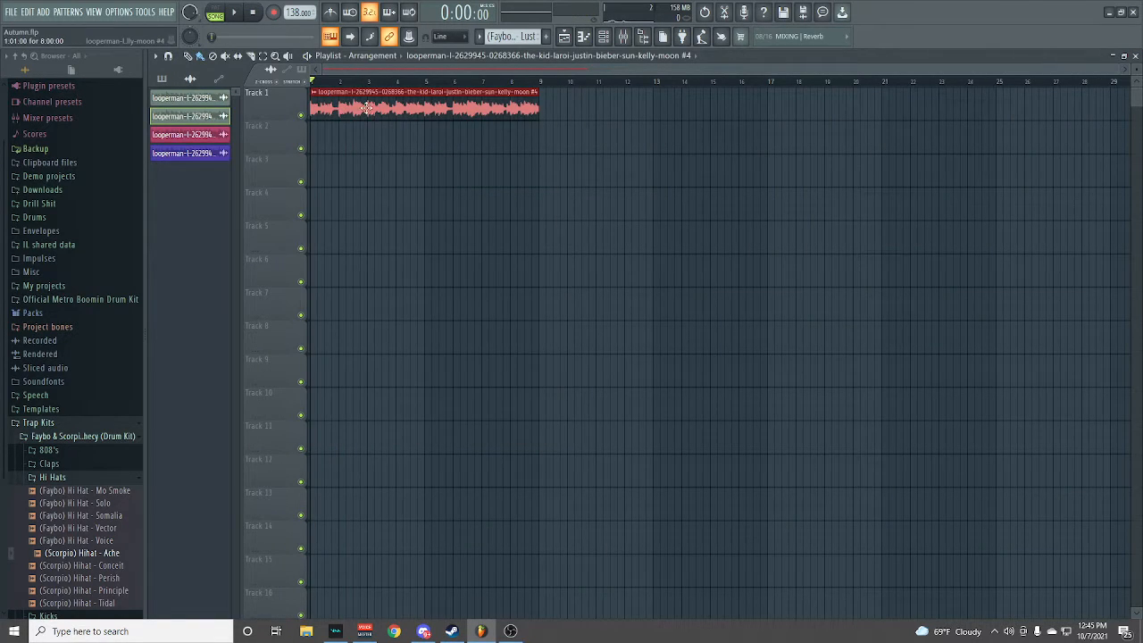
{"action": "key", "text": "space"}
{"action": "left_click", "coordinate": [604, 37]}
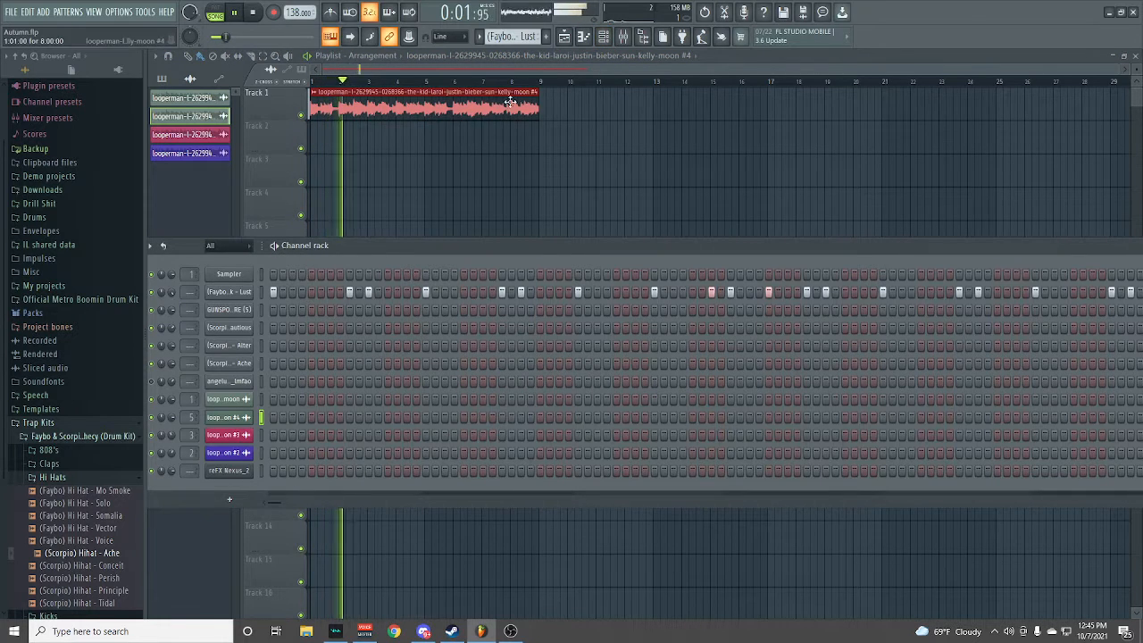
- Open the Fruity Reeverb 2 settings on mixer insert 5 and audition the effect from the start
{"action": "key", "text": "F9"}
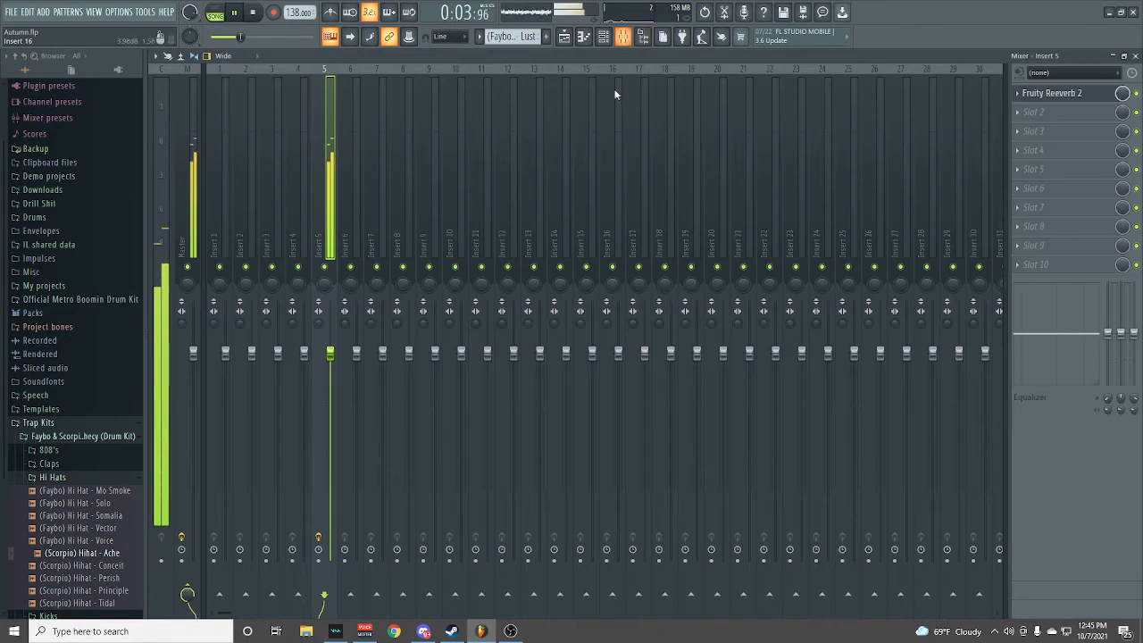
{"action": "double_click", "coordinate": [1053, 95]}
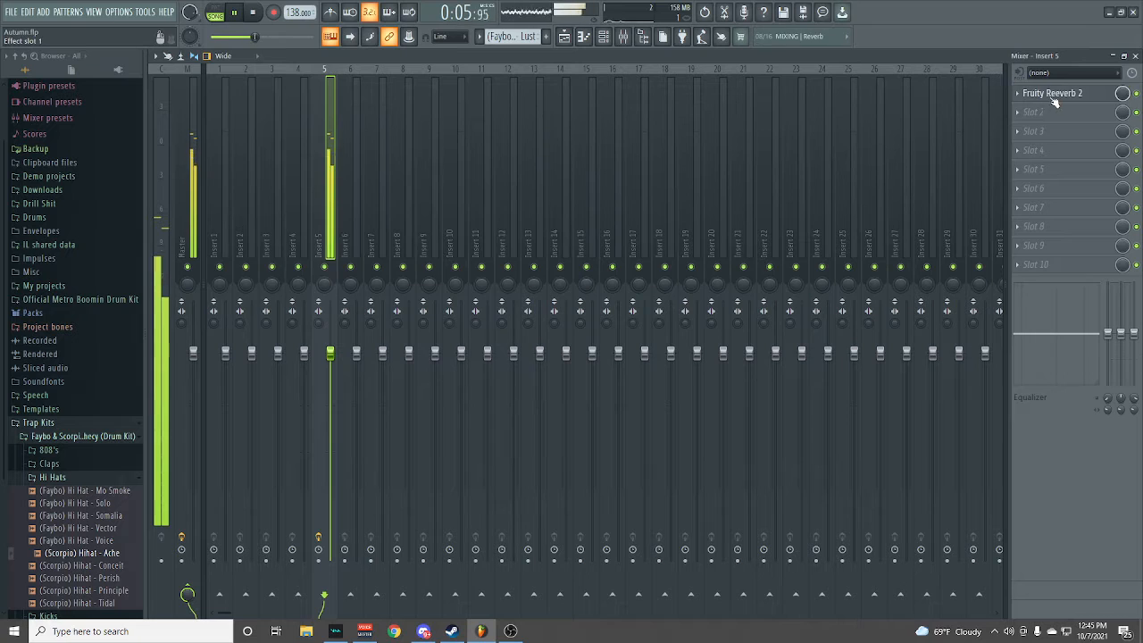
{"action": "left_click", "coordinate": [1054, 97]}
{"action": "key", "text": "space"}
{"action": "key", "text": "space"}
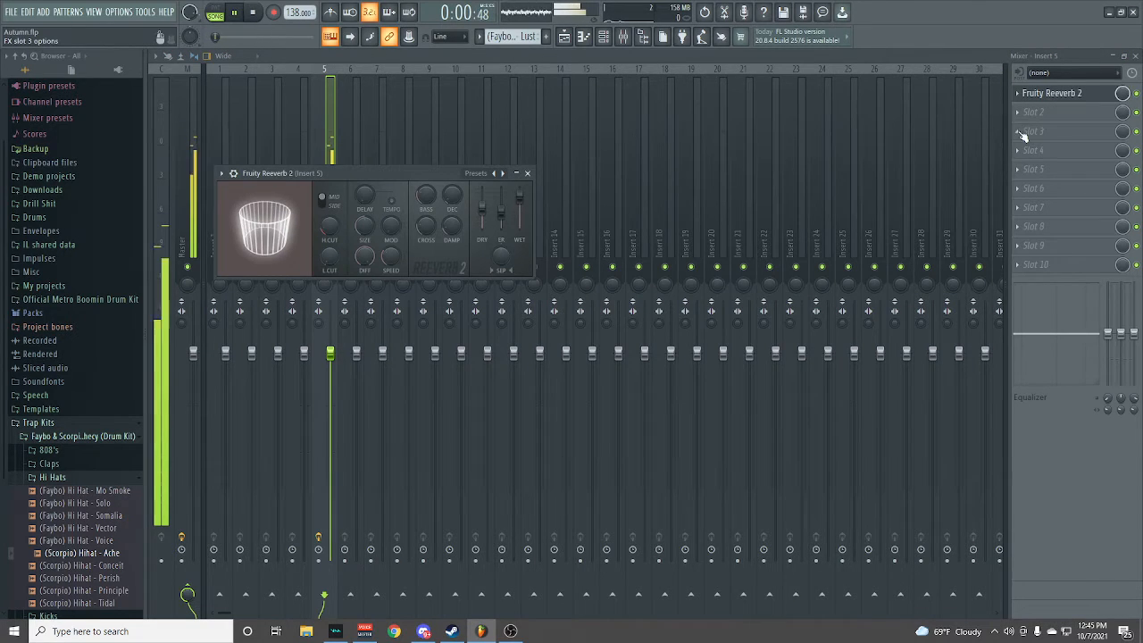
- Add Fruity Parametric EQ 2 to slot 2 of insert 5 and pull band 7's high shelf to about -18 dB near 2.2 kHz
{"action": "left_click", "coordinate": [1033, 112]}
{"action": "left_click", "coordinate": [849, 403]}
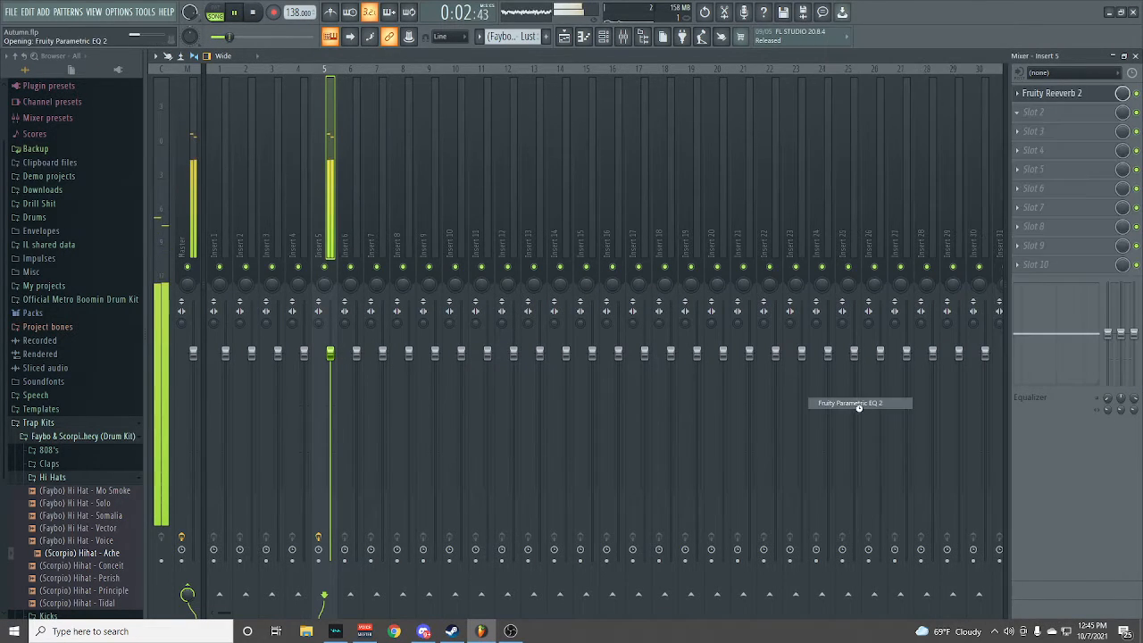
{"action": "key", "text": "space"}
{"action": "key", "text": "space"}
{"action": "left_click_drag", "start_coordinate": [450, 297], "coordinate": [297, 335]}
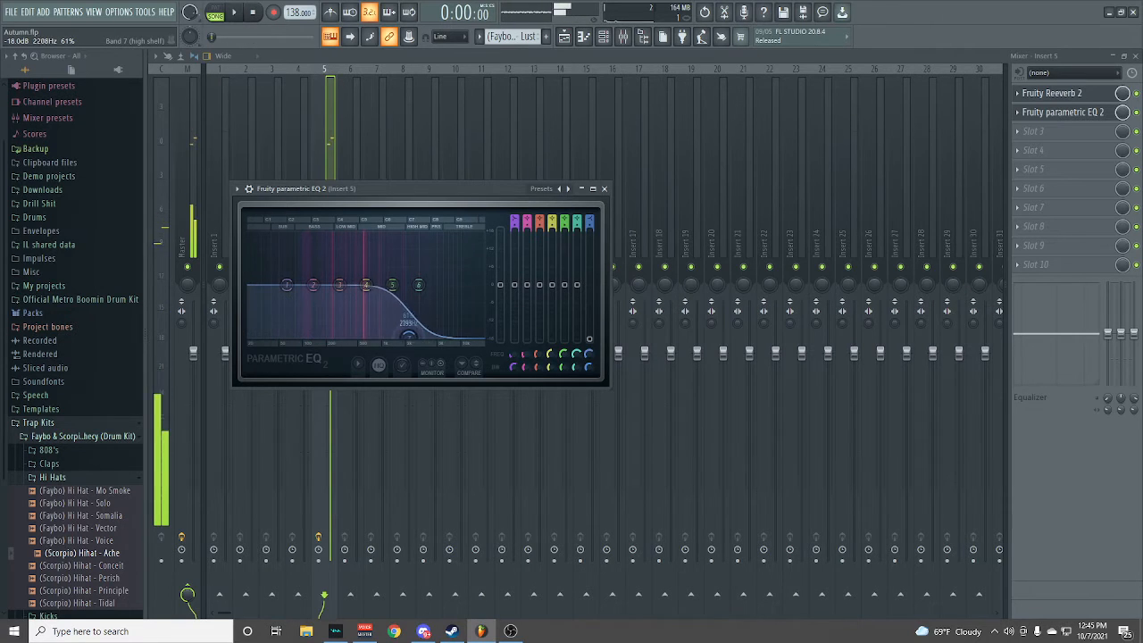
{"action": "key", "text": "space"}
{"action": "mouse_move", "coordinate": [408, 335]}
{"action": "left_mouse_down"}
{"action": "mouse_move", "coordinate": [437, 298]}
{"action": "mouse_move", "coordinate": [380, 253]}
{"action": "mouse_move", "coordinate": [297, 253]}
{"action": "mouse_move", "coordinate": [435, 275]}
{"action": "mouse_move", "coordinate": [362, 332]}
{"action": "mouse_move", "coordinate": [420, 317]}
{"action": "mouse_move", "coordinate": [409, 326]}
{"action": "left_mouse_up"}
{"action": "left_click", "coordinate": [604, 188]}
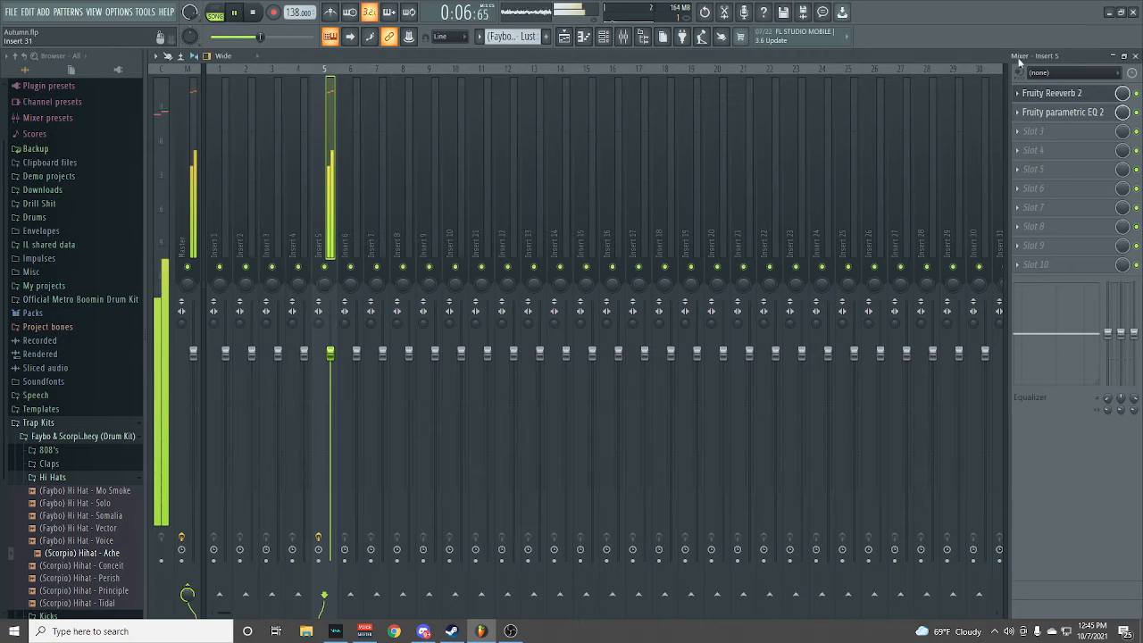
- Close the mixer and channel rack to return to the playlist, and stop playback
{"action": "left_click", "coordinate": [1135, 55]}
{"action": "left_click", "coordinate": [529, 175]}
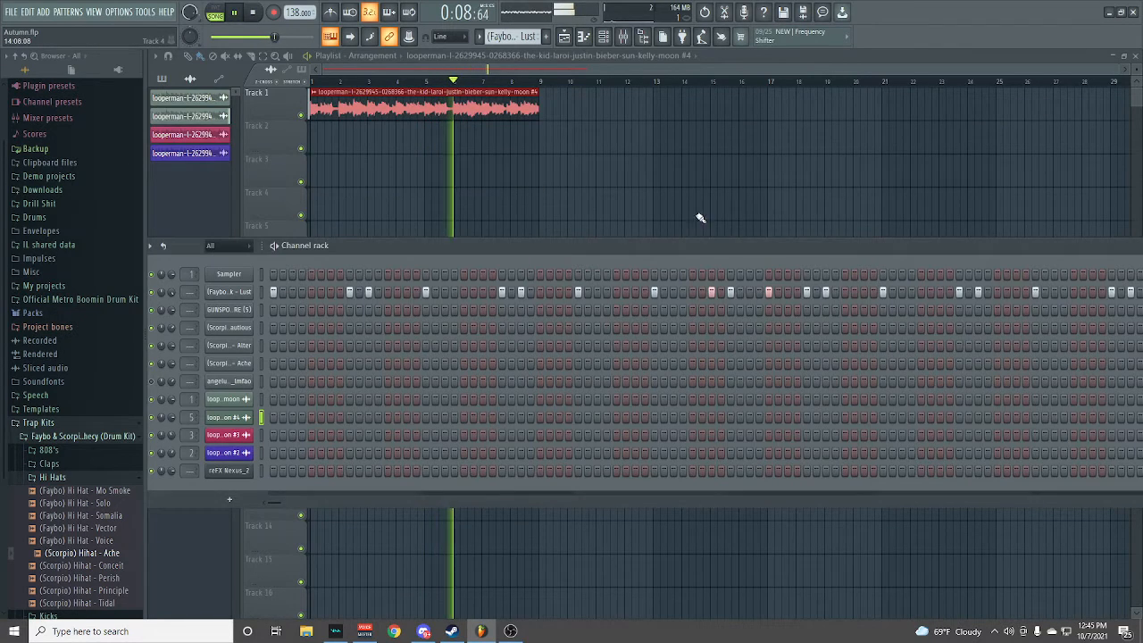
{"action": "left_click_drag", "start_coordinate": [512, 255], "coordinate": [418, 254]}
{"action": "left_click_drag", "start_coordinate": [1028, 248], "coordinate": [804, 259]}
{"action": "left_click", "coordinate": [935, 259]}
{"action": "key", "text": "space"}
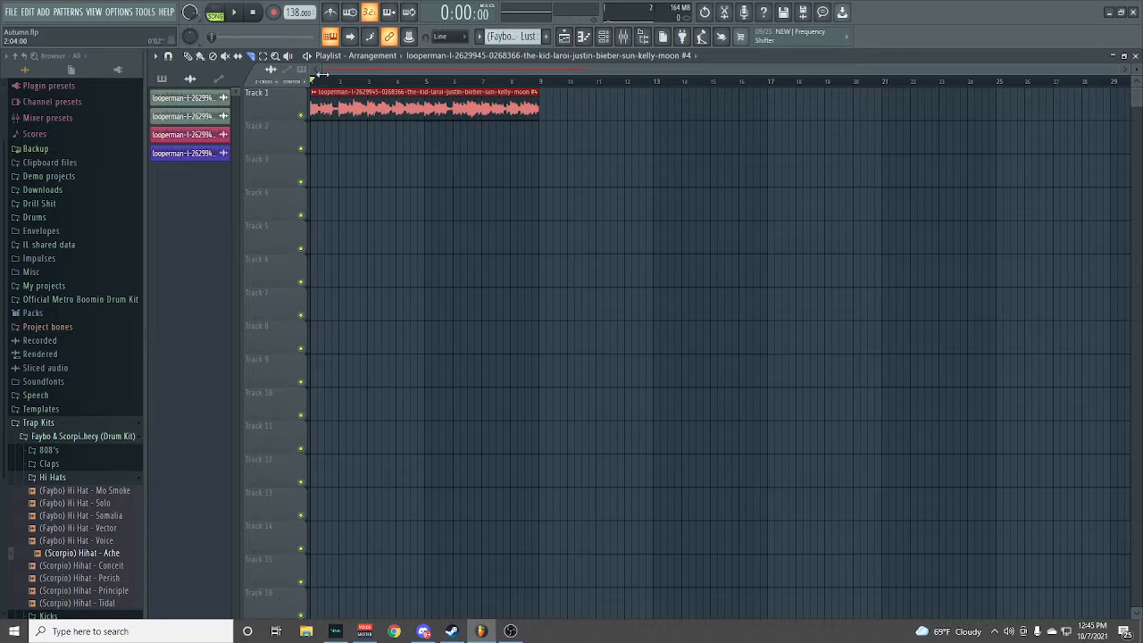
- Slice the cloned clip on Track 1 at bar 5 and replace its second half with the original looperman clip
{"action": "mouse_move", "coordinate": [364, 82]}
{"action": "left_mouse_down"}
{"action": "mouse_move", "coordinate": [541, 92]}
{"action": "mouse_move", "coordinate": [390, 89]}
{"action": "mouse_move", "coordinate": [426, 89]}
{"action": "left_mouse_up"}
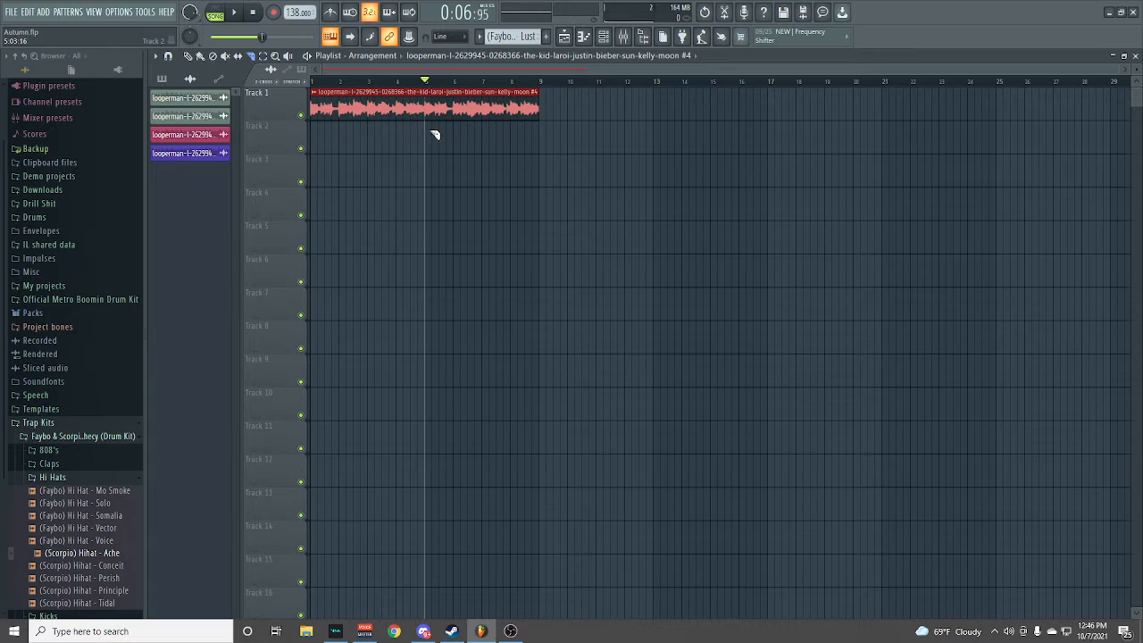
{"action": "left_click_drag", "start_coordinate": [433, 104], "coordinate": [427, 137]}
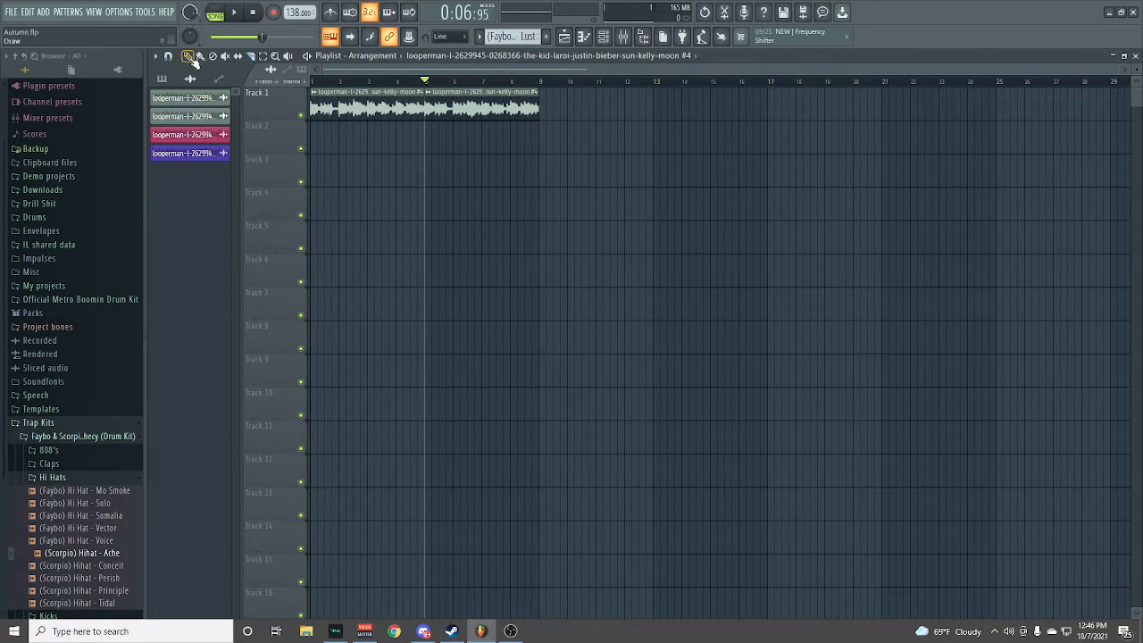
{"action": "right_click", "coordinate": [491, 110]}
{"action": "left_click", "coordinate": [186, 100]}
{"action": "left_click", "coordinate": [483, 143]}
{"action": "left_click_drag", "start_coordinate": [517, 148], "coordinate": [461, 100]}
- Play the transition at bar 5 from the cloned clip to the original looperman clip
{"action": "key", "text": "space"}
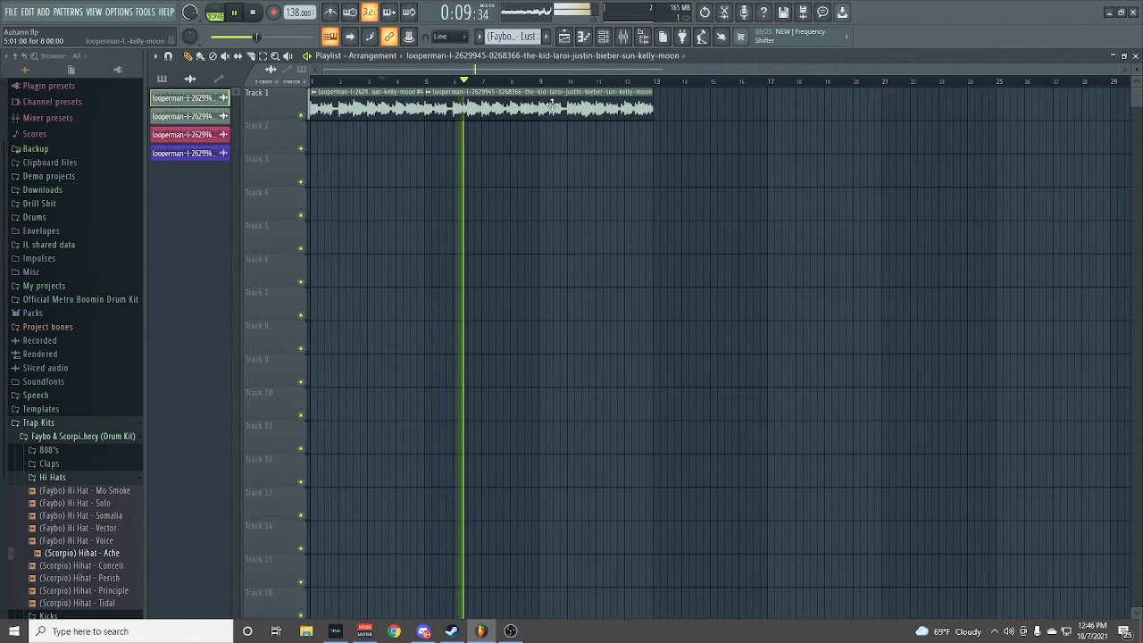
{"action": "key", "text": "space"}
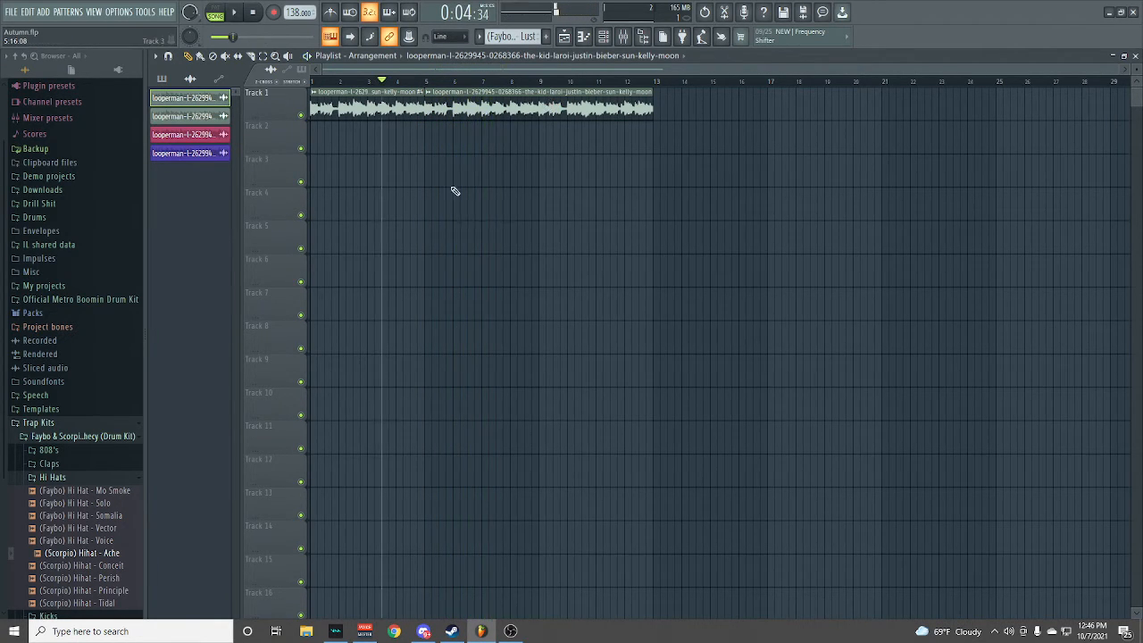
{"action": "left_click", "coordinate": [401, 86]}
{"action": "key", "text": "space"}
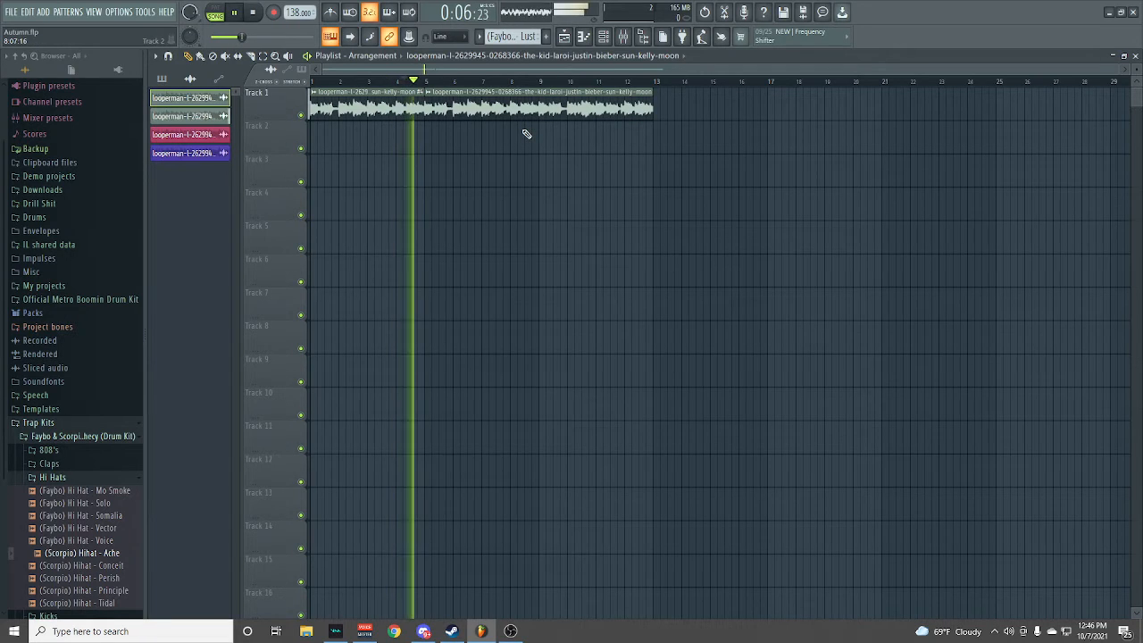
{"action": "key", "text": "space"}
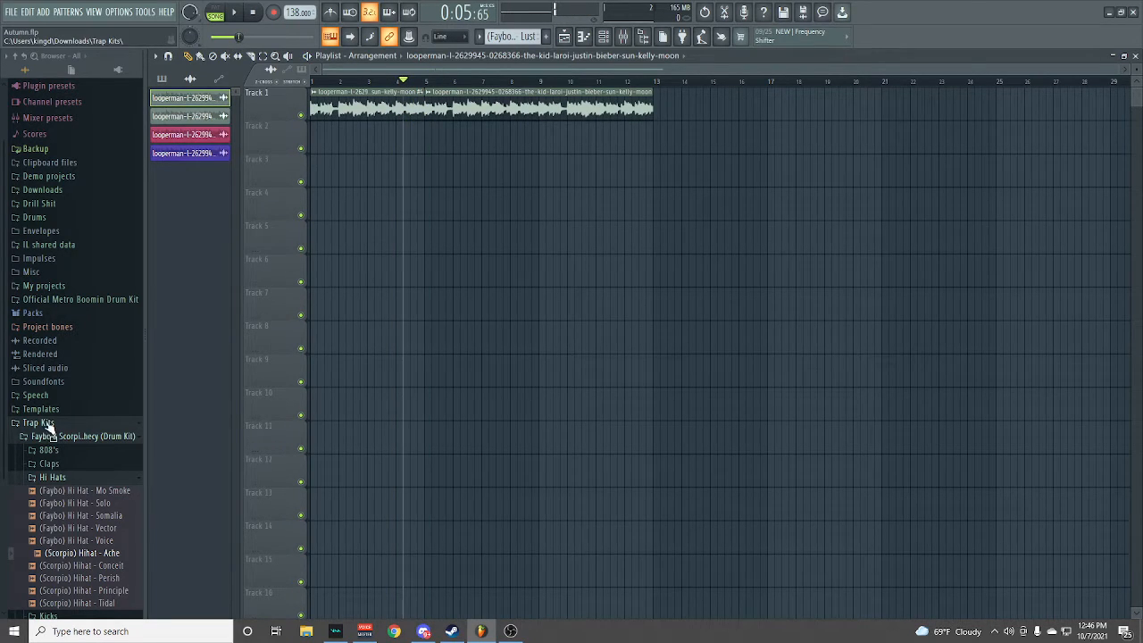
- Look through the Downloads folder in the browser for a transition sound effect
{"action": "left_click", "coordinate": [40, 423]}
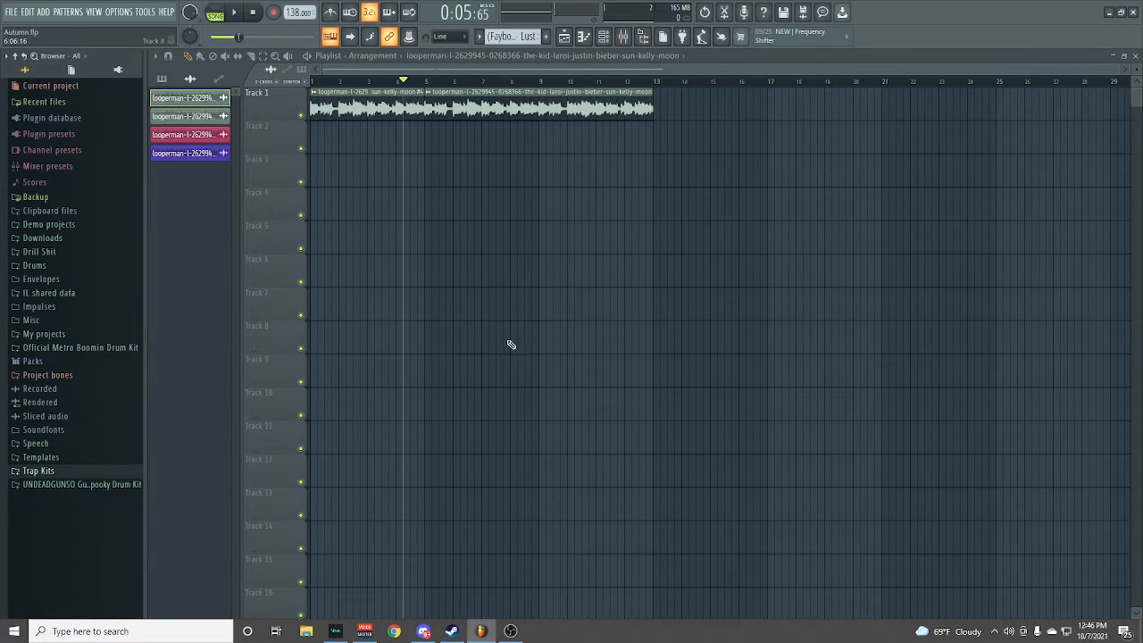
{"action": "left_click", "coordinate": [49, 238]}
{"action": "scroll", "coordinate": [80, 350], "scroll_direction": "down", "scroll_amount": 5}
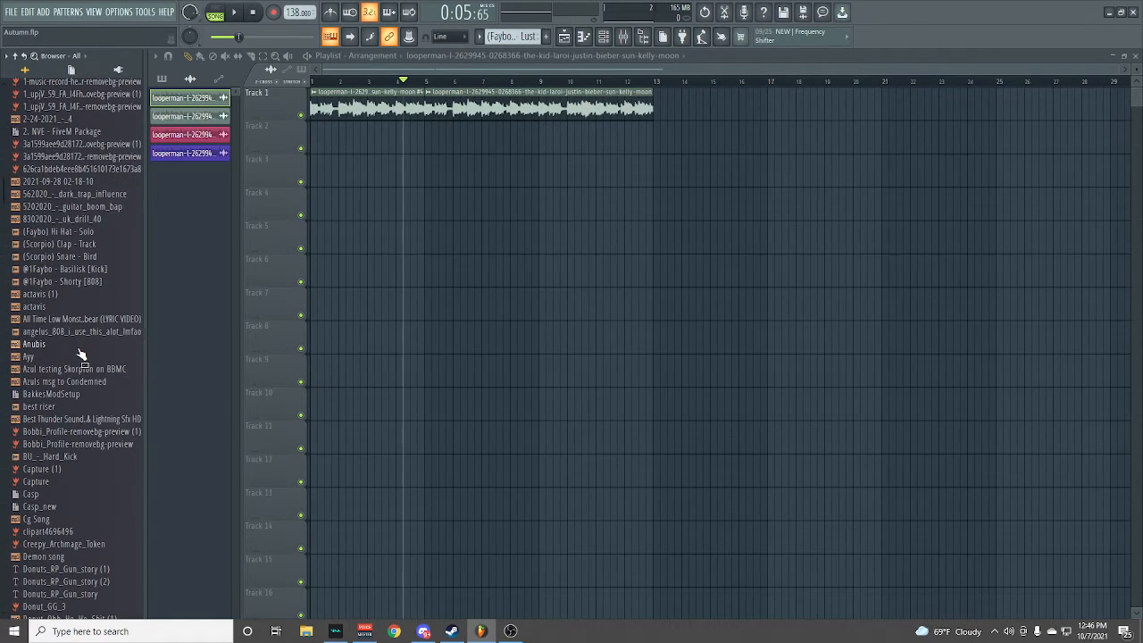
{"action": "scroll", "coordinate": [80, 354], "scroll_direction": "down", "scroll_amount": 8}
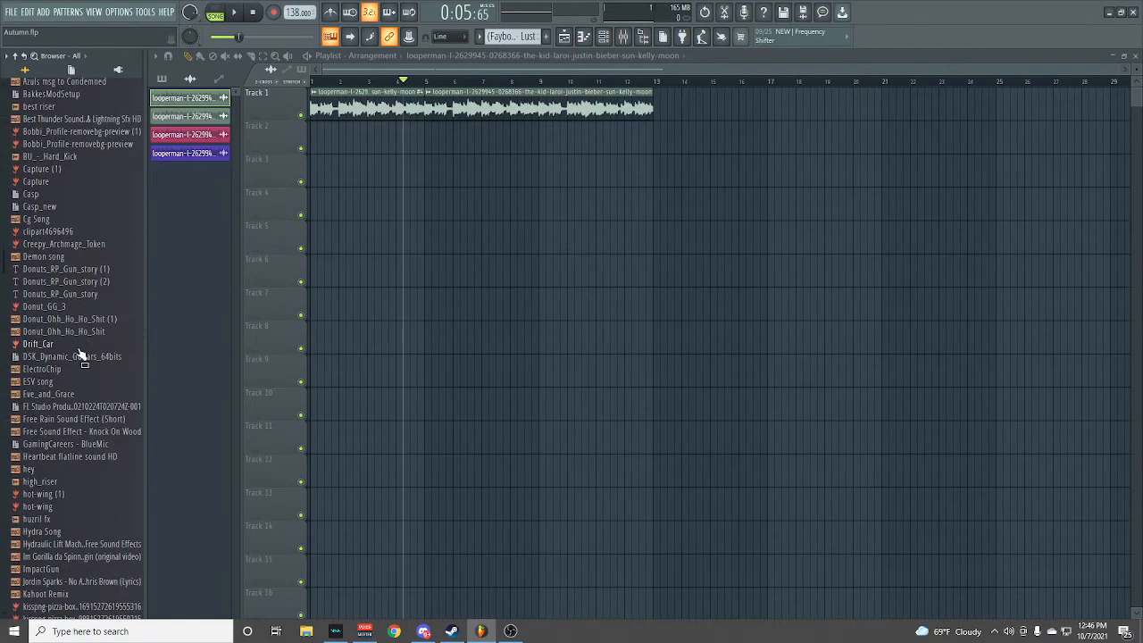
{"action": "scroll", "coordinate": [73, 374], "scroll_direction": "down", "scroll_amount": 2}
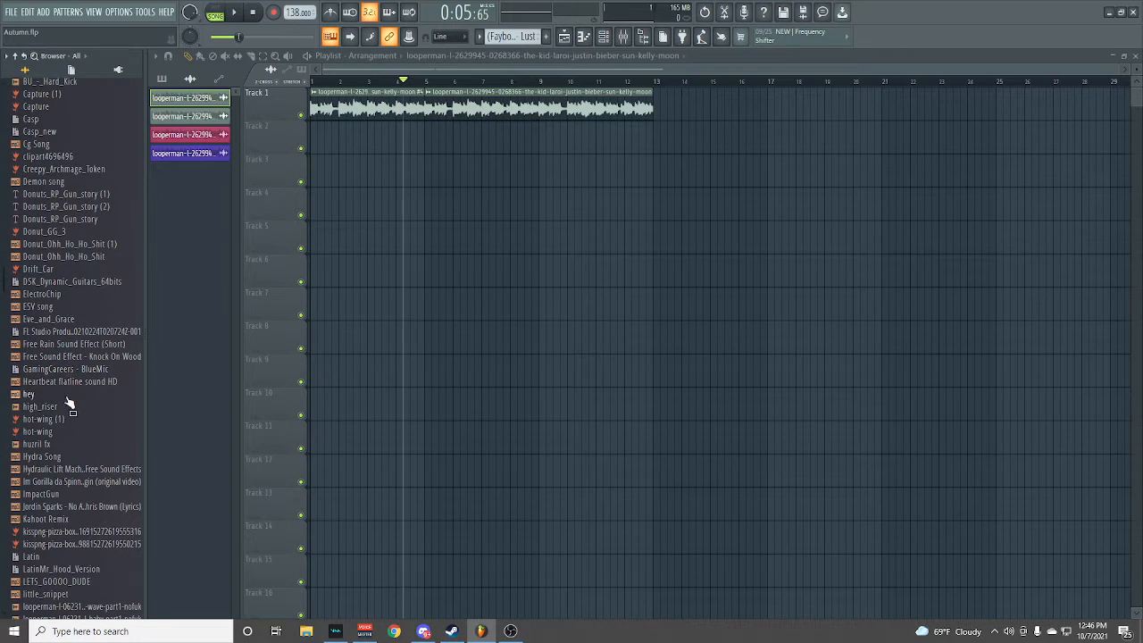
{"action": "scroll", "coordinate": [64, 407], "scroll_direction": "down", "scroll_amount": 4}
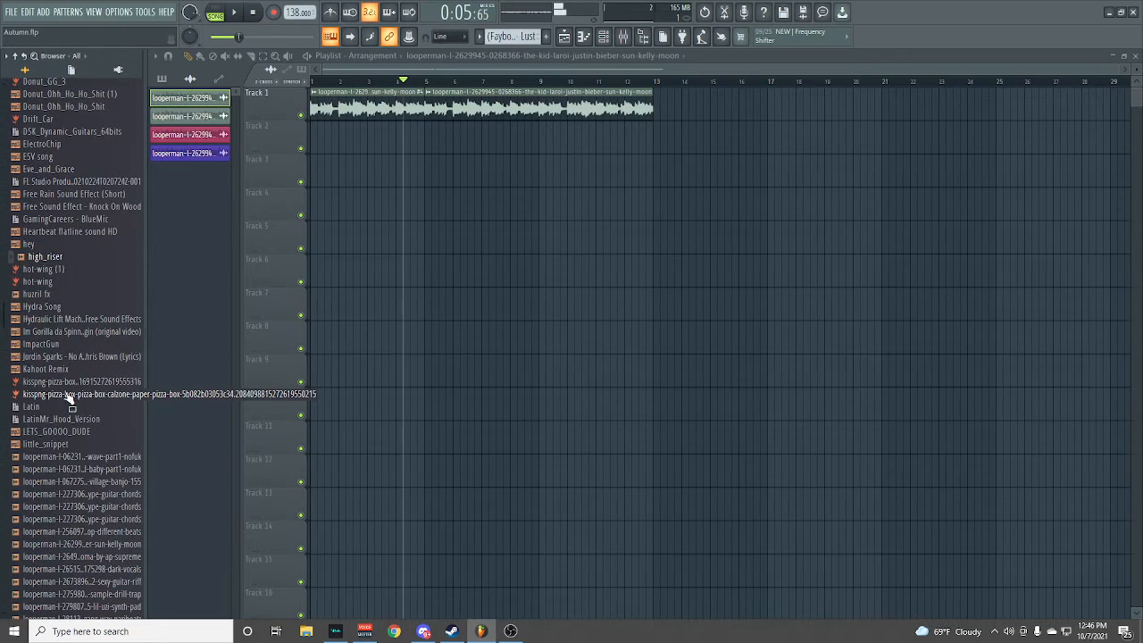
{"action": "scroll", "coordinate": [70, 395], "scroll_direction": "down", "scroll_amount": 15}
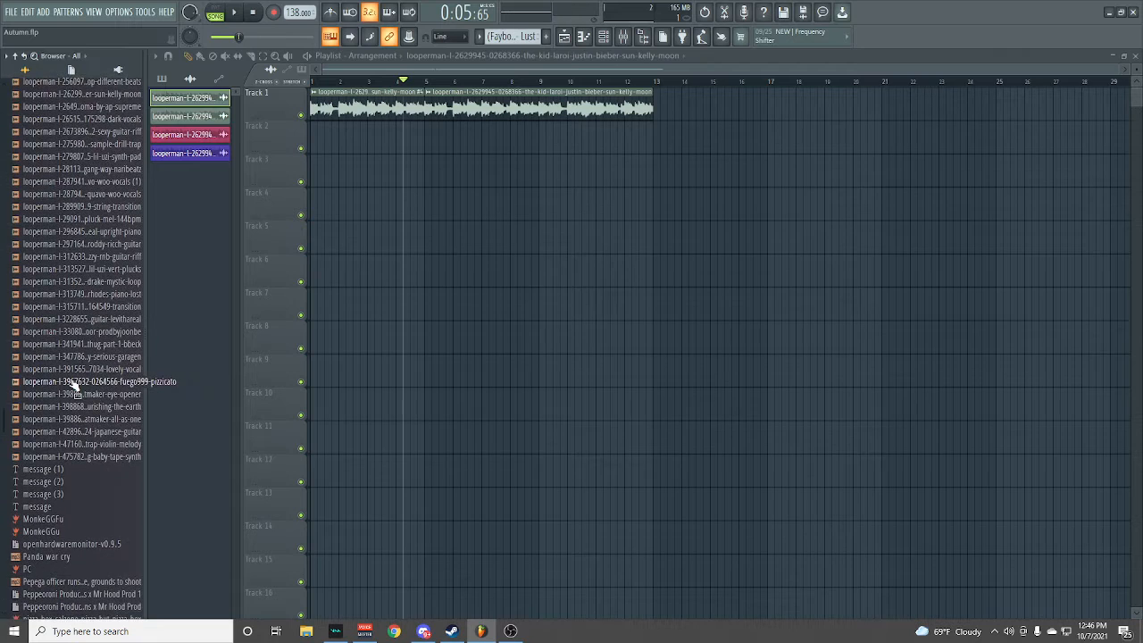
{"action": "left_click_drag", "start_coordinate": [70, 377], "coordinate": [75, 384]}
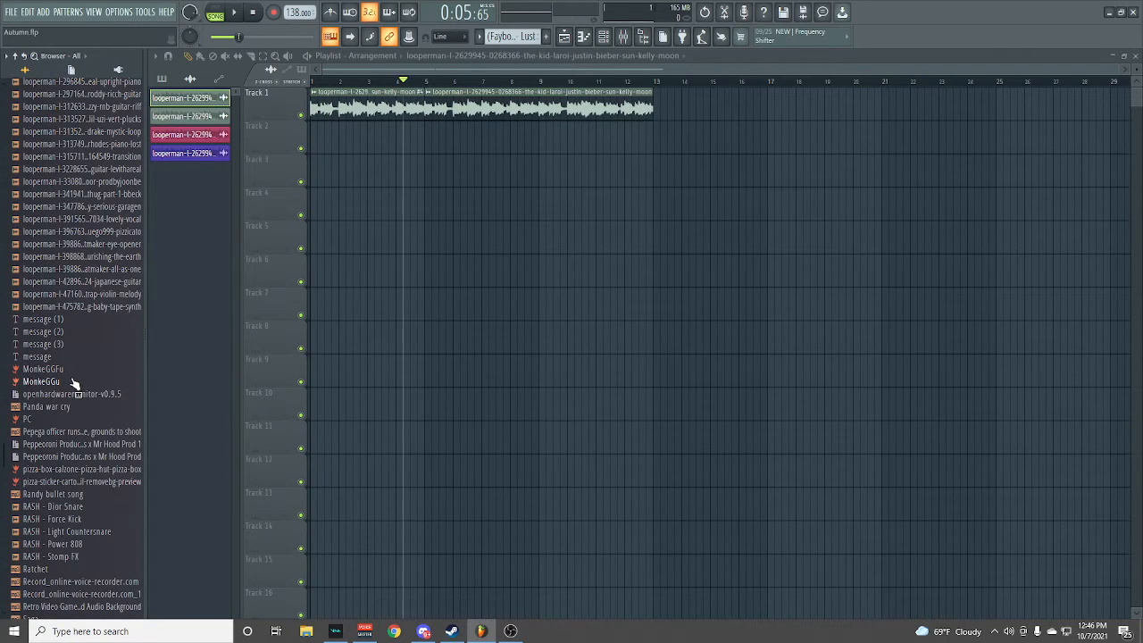
{"action": "scroll", "coordinate": [75, 384], "scroll_direction": "up", "scroll_amount": 20}
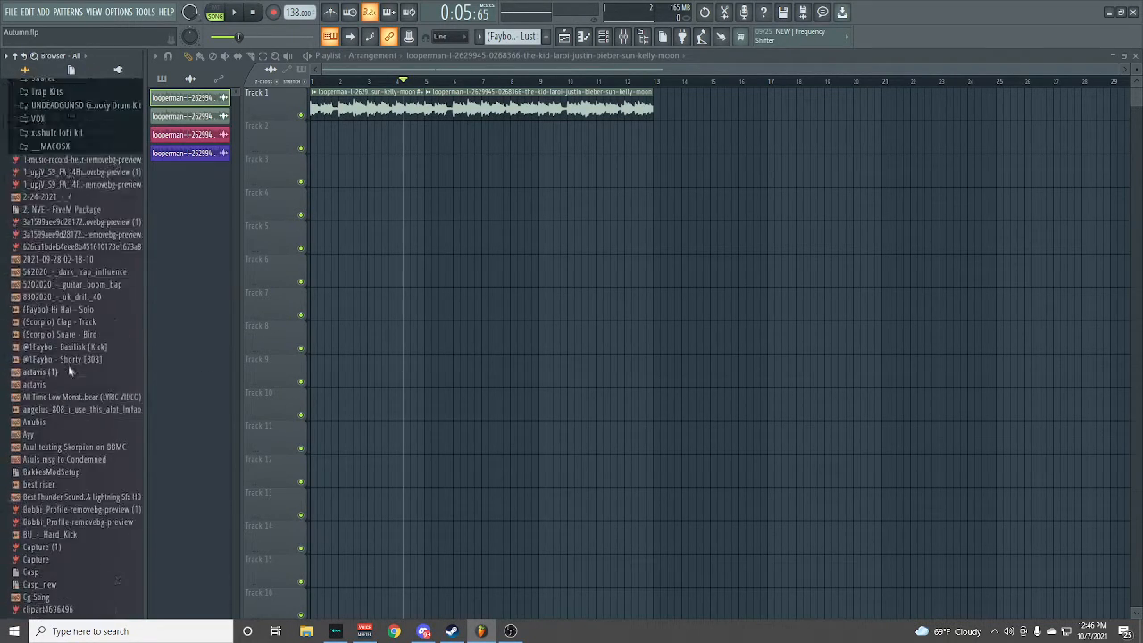
{"action": "left_click", "coordinate": [47, 165]}
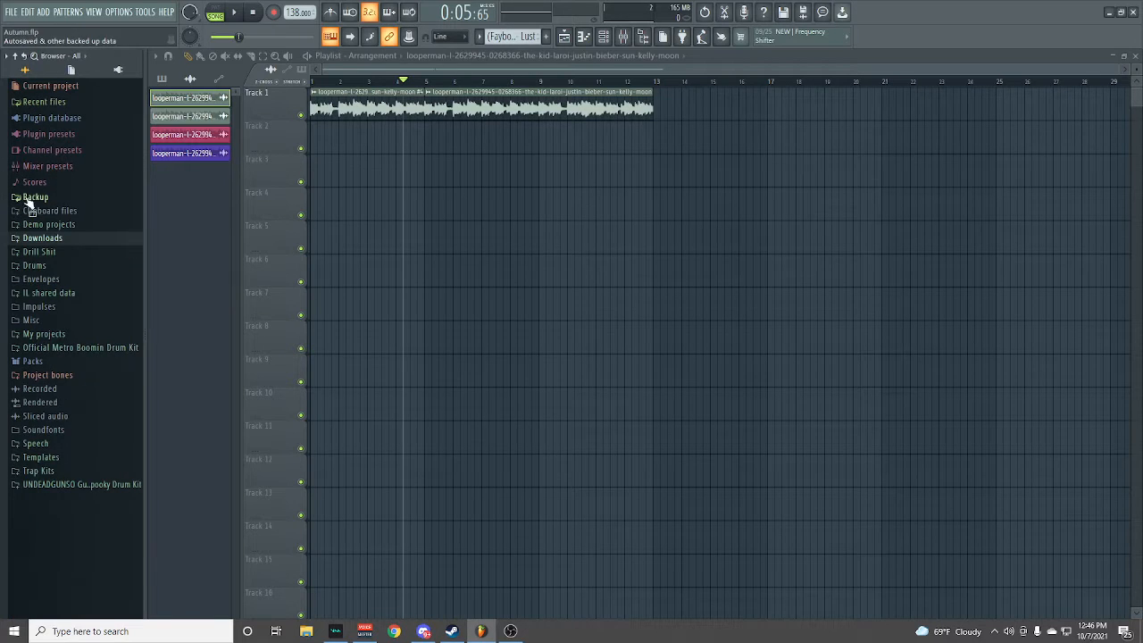
- Look for a transition effect in the Faybo & Scorpio kit and in the fx folder of the Faybo - Snakes kit
{"action": "left_click", "coordinate": [40, 471]}
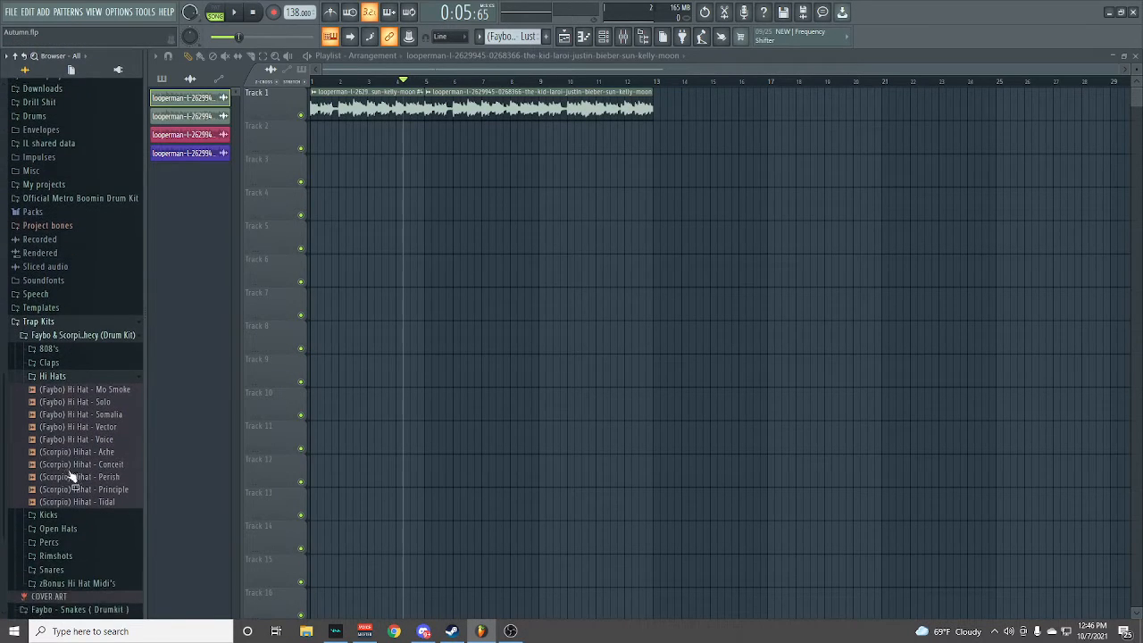
{"action": "left_click", "coordinate": [72, 375]}
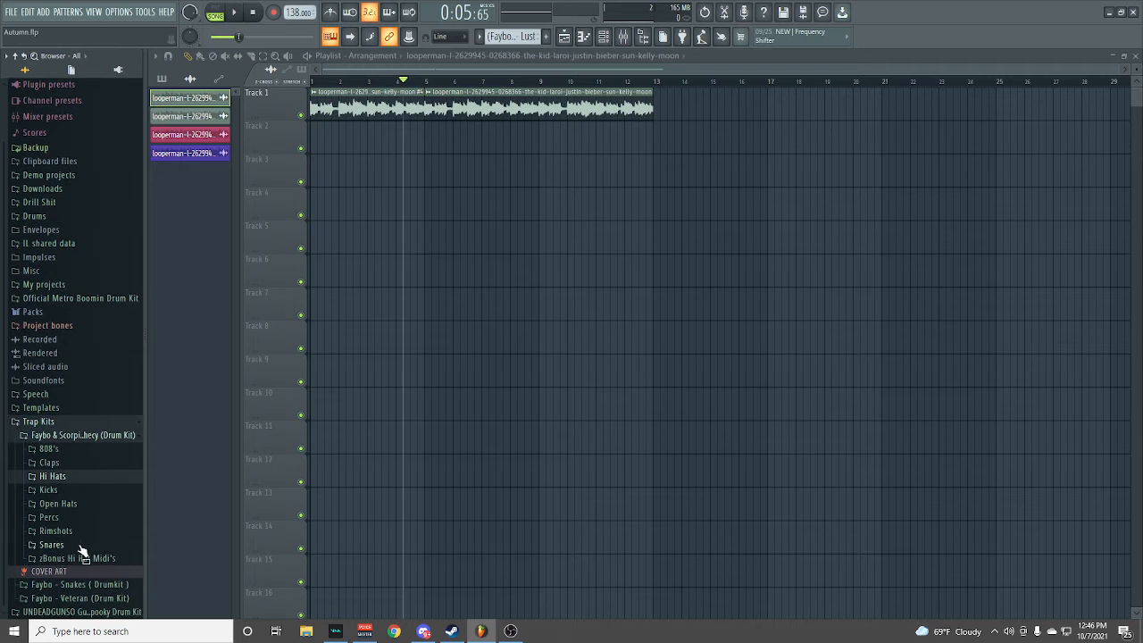
{"action": "left_click", "coordinate": [23, 437]}
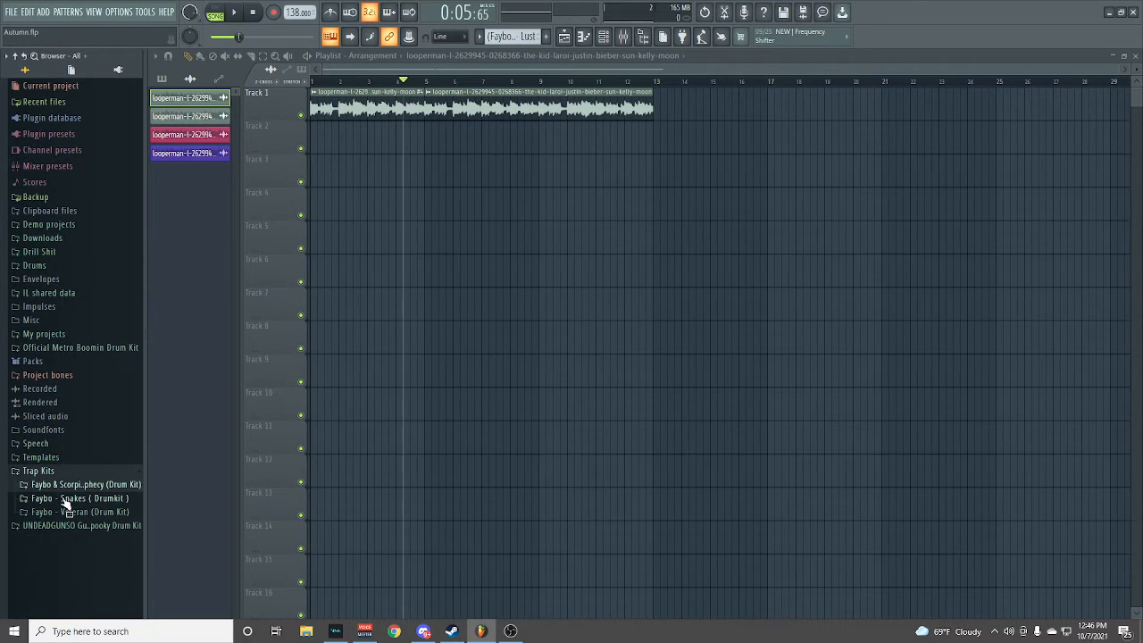
{"action": "left_click", "coordinate": [34, 495]}
{"action": "left_click", "coordinate": [54, 503]}
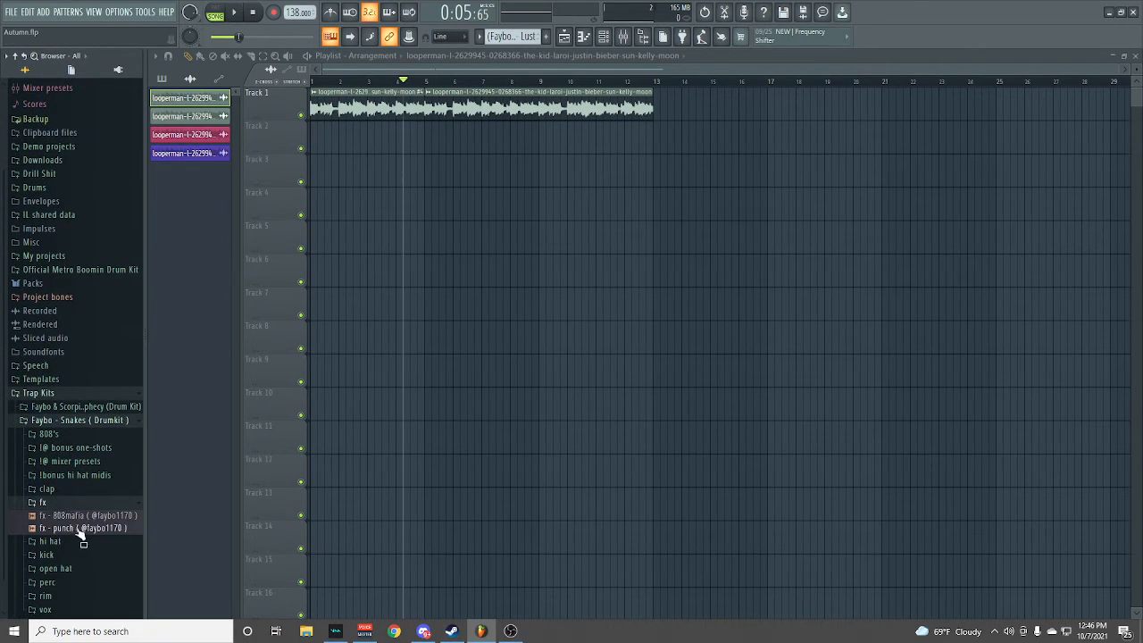
{"action": "left_click", "coordinate": [77, 531]}
{"action": "left_click", "coordinate": [59, 421]}
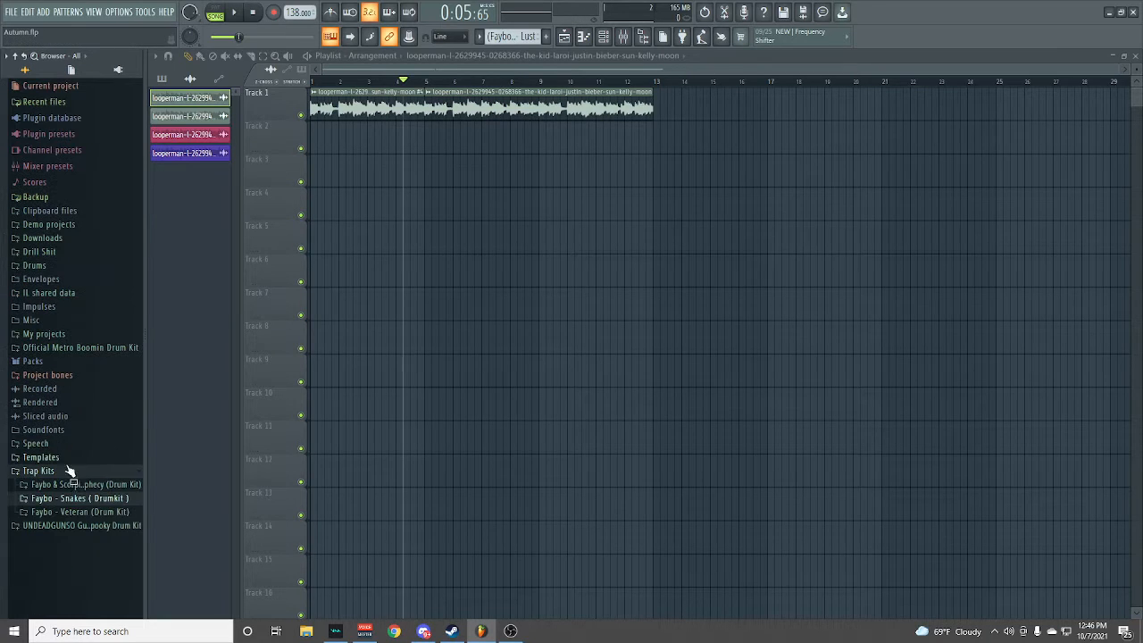
- Place best riser from the FX folder of Faybo - Veteran (Drum Kit) on Track 3, starting about halfway through bar 4
{"action": "left_click", "coordinate": [71, 509]}
{"action": "left_click", "coordinate": [43, 451]}
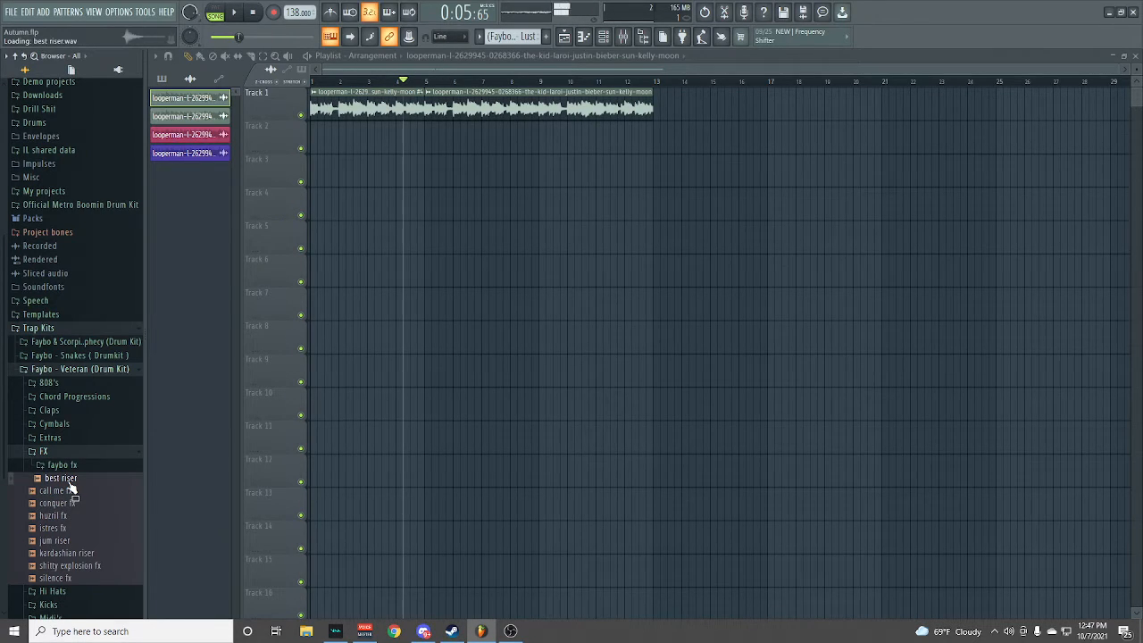
{"action": "left_click_drag", "start_coordinate": [373, 231], "coordinate": [442, 154]}
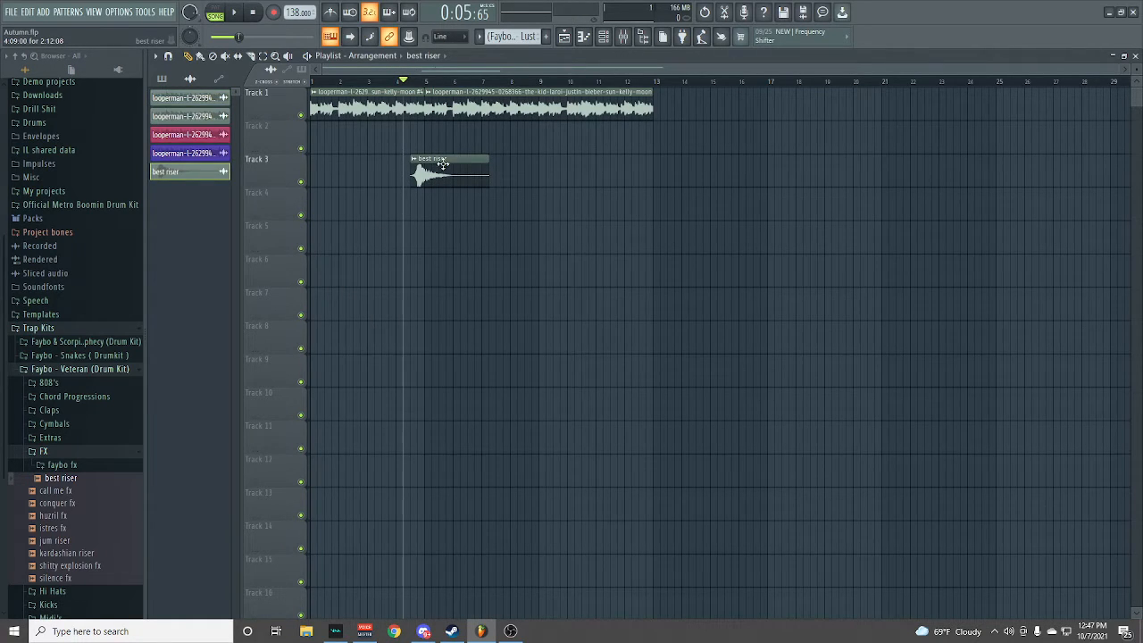
- Play the transition with the riser and move the best riser clip down to Track 7
{"action": "double_click", "coordinate": [449, 179]}
{"action": "key", "text": "space"}
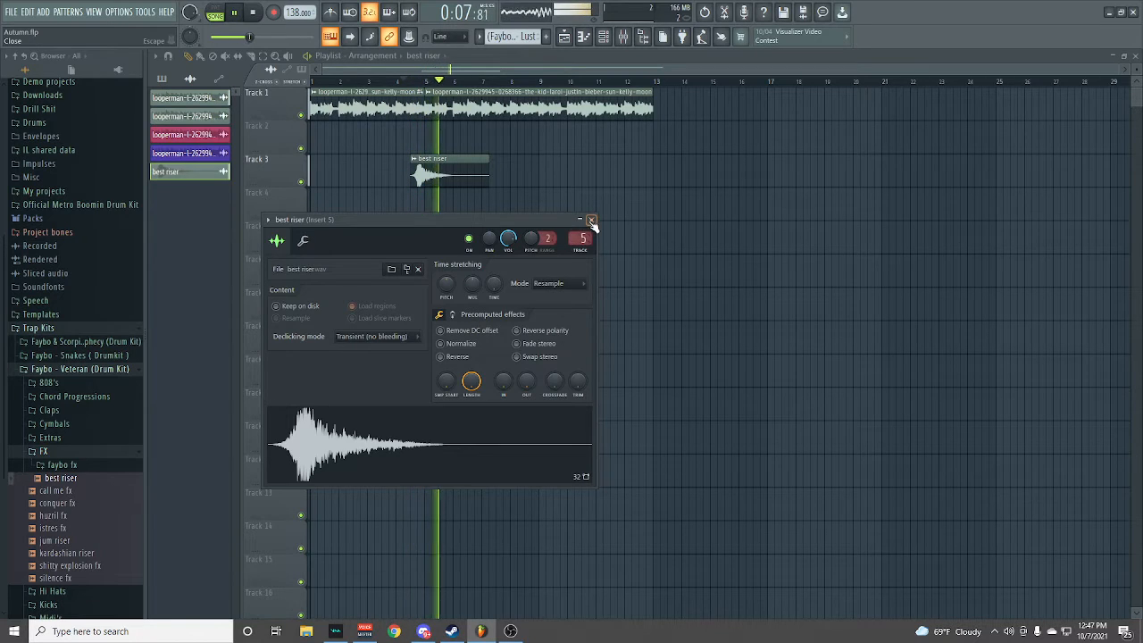
{"action": "left_click", "coordinate": [591, 219]}
{"action": "key", "text": "space"}
{"action": "key", "text": "space"}
{"action": "left_click_drag", "start_coordinate": [460, 185], "coordinate": [472, 306]}
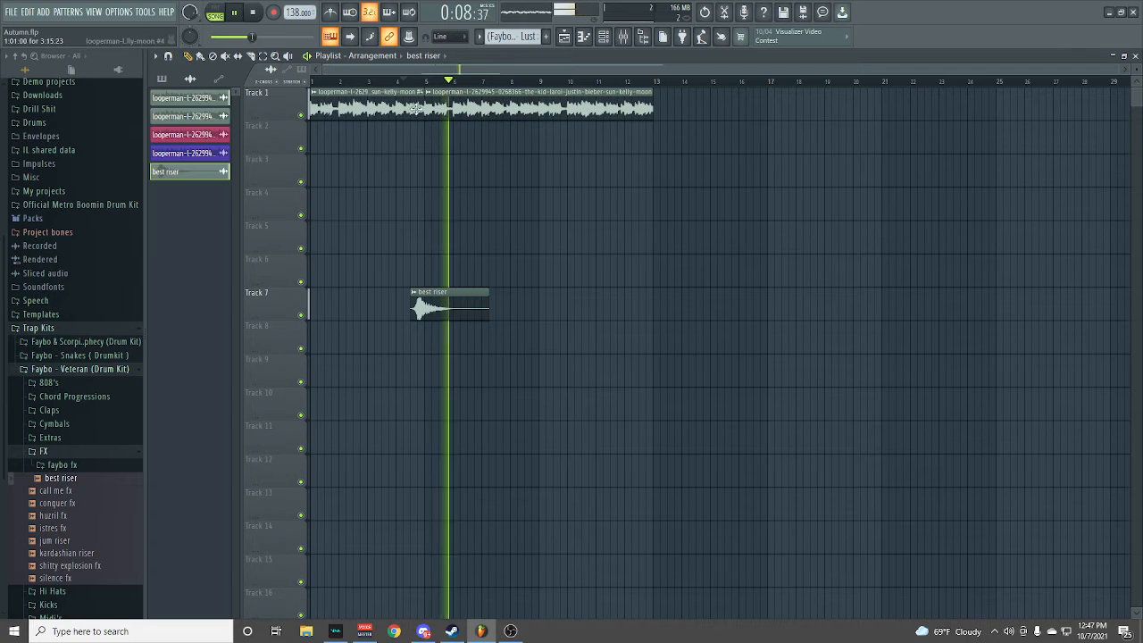
{"action": "key", "text": "space"}
{"action": "left_click", "coordinate": [172, 96]}
{"action": "left_click", "coordinate": [164, 79]}
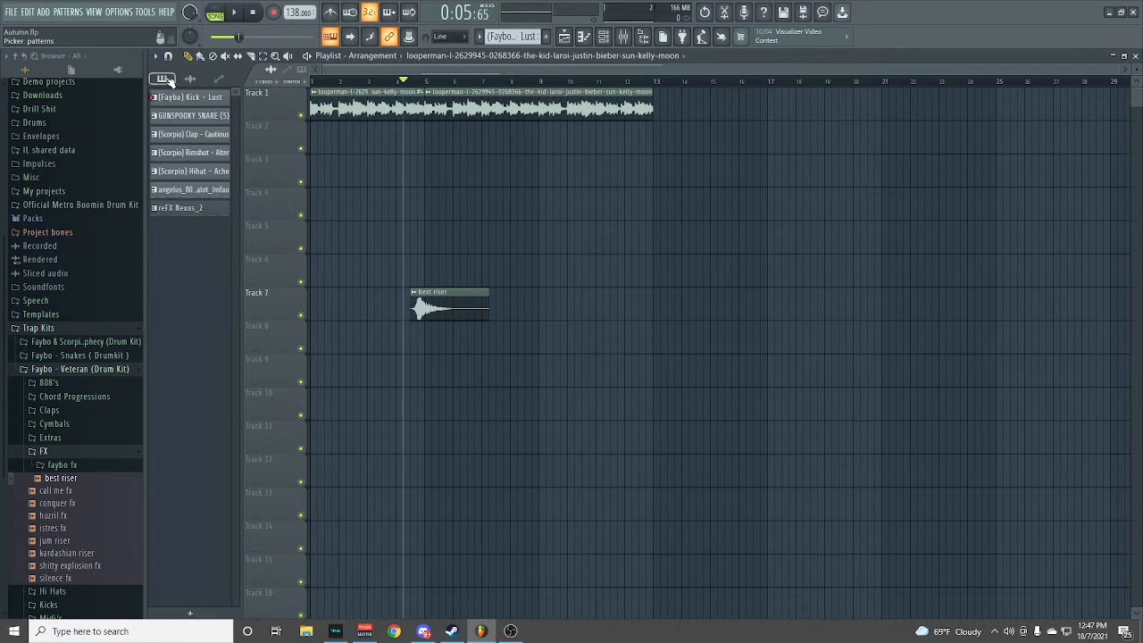
{"action": "left_click_drag", "start_coordinate": [424, 118], "coordinate": [436, 132]}
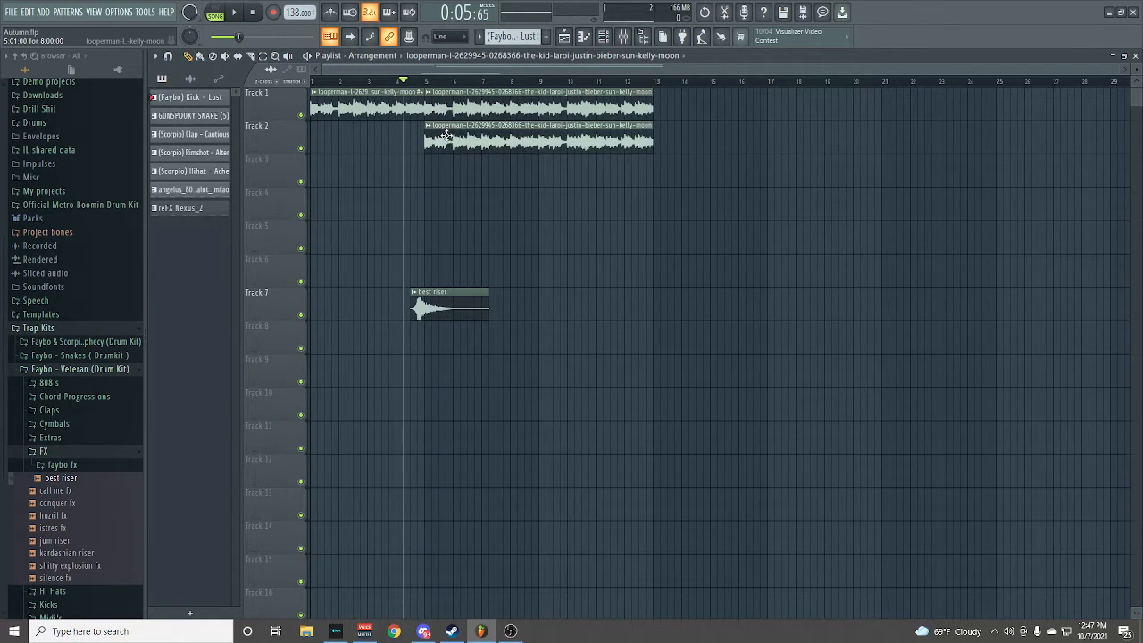
{"action": "right_click", "coordinate": [445, 135]}
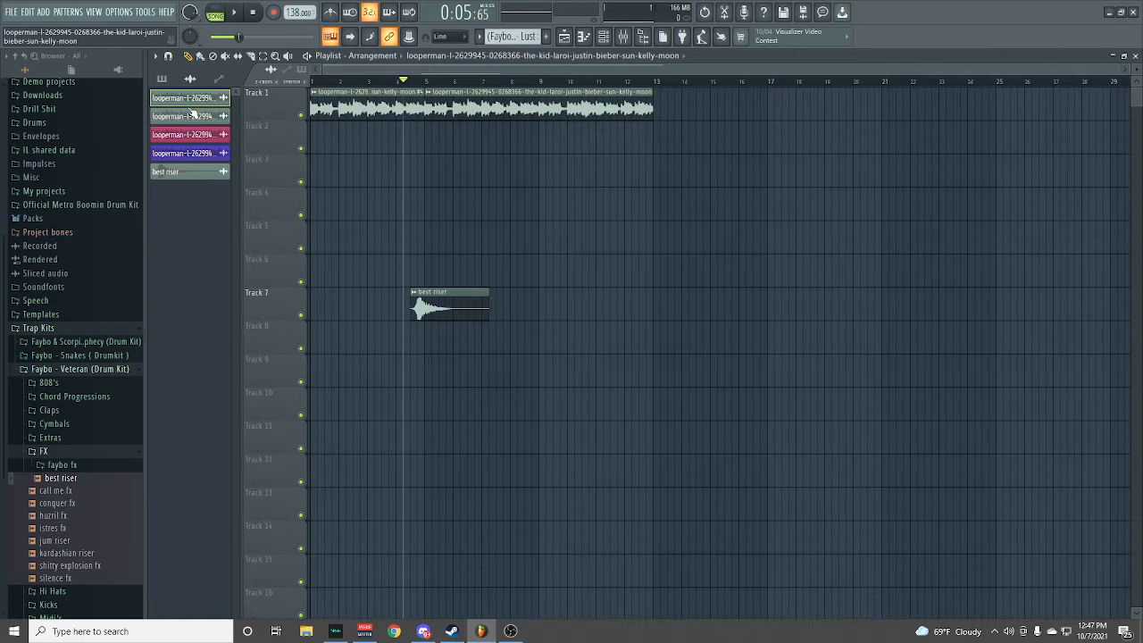
- Place the (Faybo) Kick - Lust pattern on Track 2 and (Scorpio) Hihat - Ache on Track 3, both starting at bar 5
{"action": "left_click", "coordinate": [165, 78]}
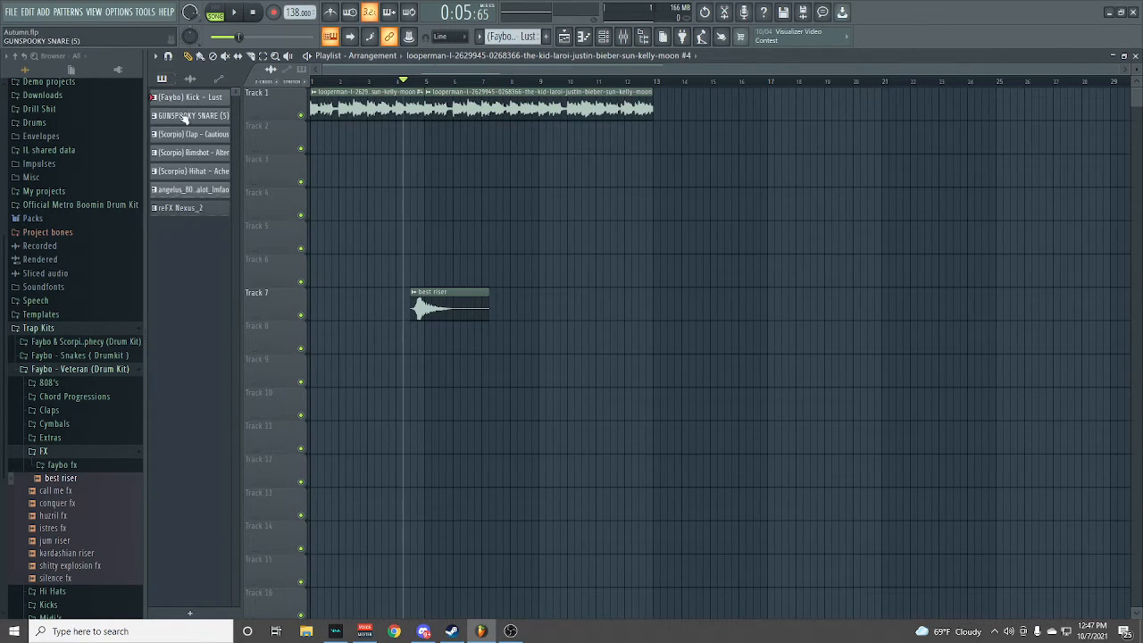
{"action": "left_click", "coordinate": [426, 139]}
{"action": "key", "text": "space"}
{"action": "key", "text": "space"}
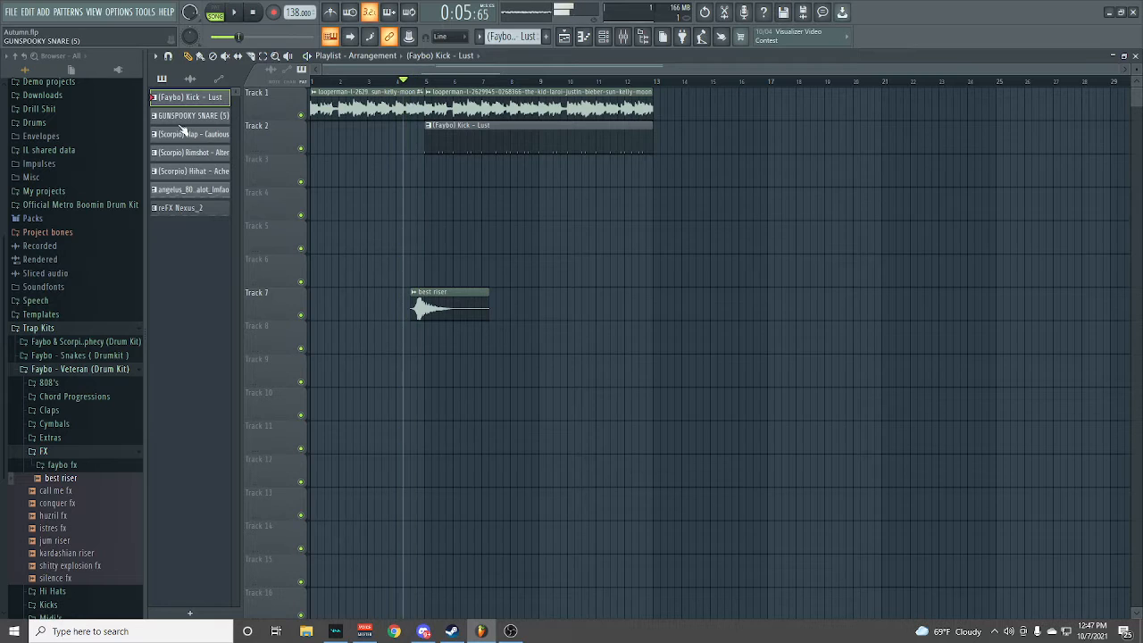
{"action": "left_click", "coordinate": [178, 117]}
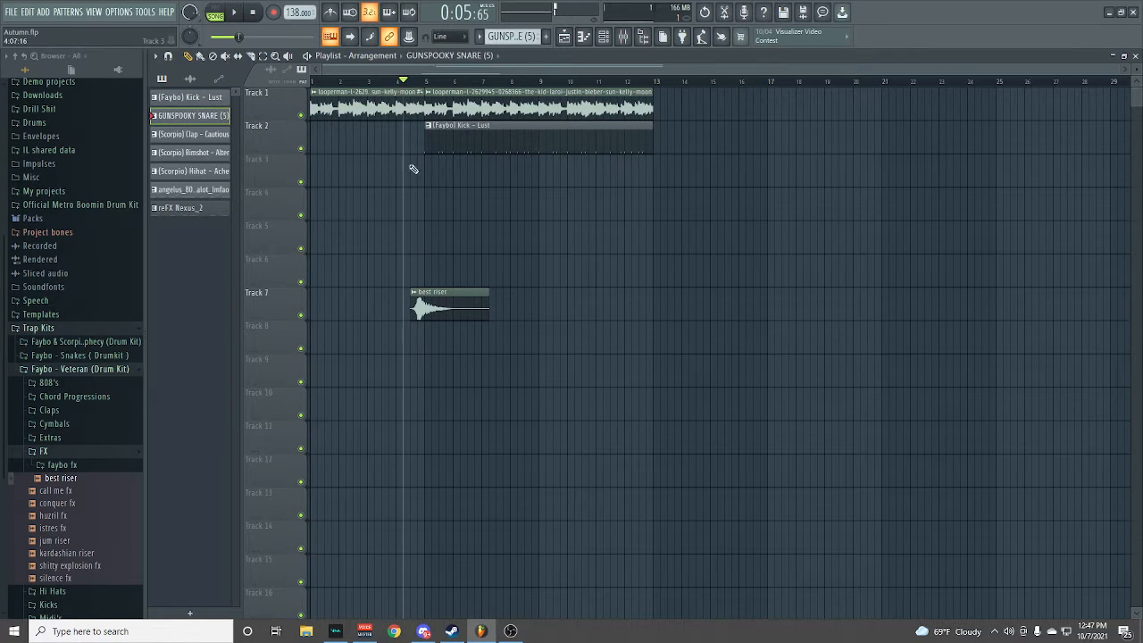
{"action": "left_click", "coordinate": [190, 172]}
{"action": "key", "text": "space"}
{"action": "left_click", "coordinate": [464, 174]}
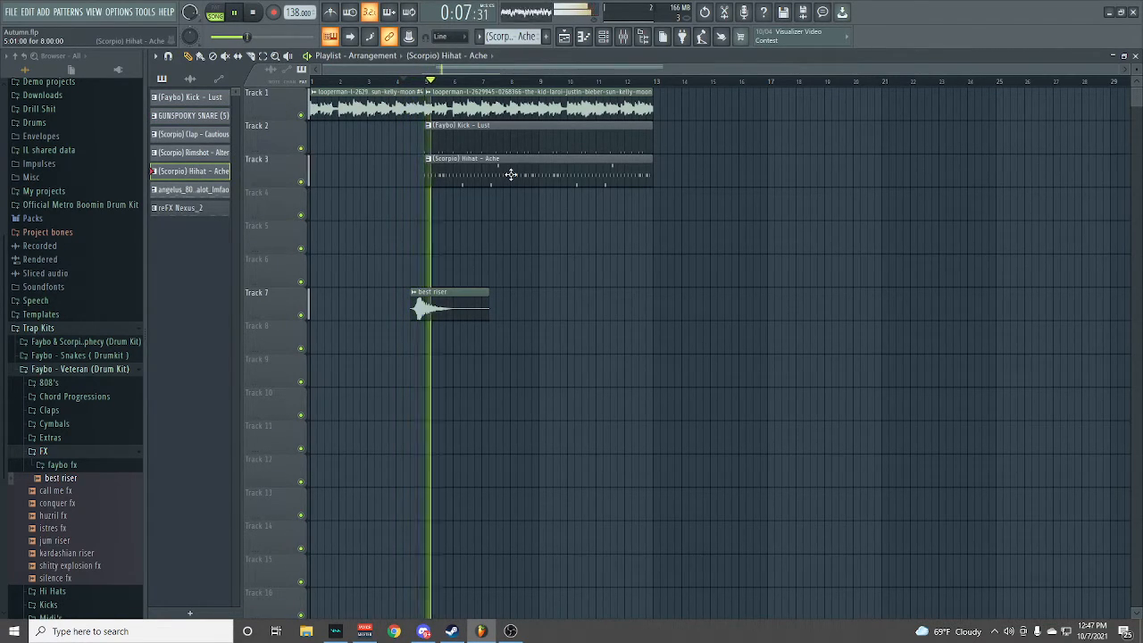
- Extend the melody on Track 1 with two more copies of the original looperman clip at bars 13 and 21
{"action": "left_click", "coordinate": [549, 113]}
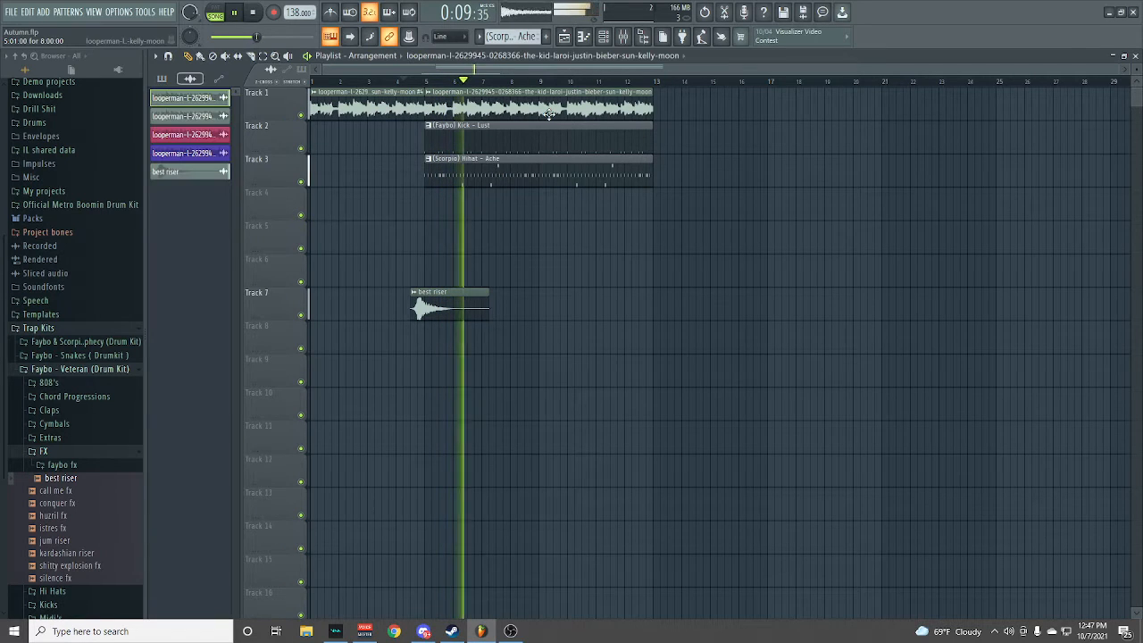
{"action": "left_click", "coordinate": [659, 103]}
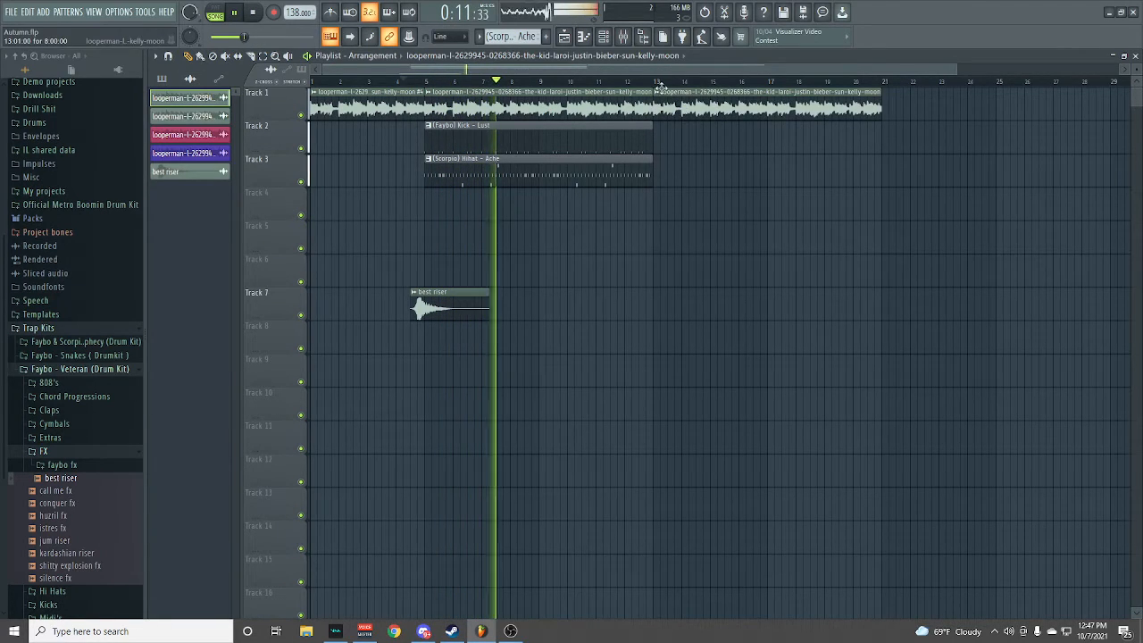
{"action": "left_click_drag", "start_coordinate": [597, 70], "coordinate": [700, 71]}
{"action": "left_click", "coordinate": [759, 110]}
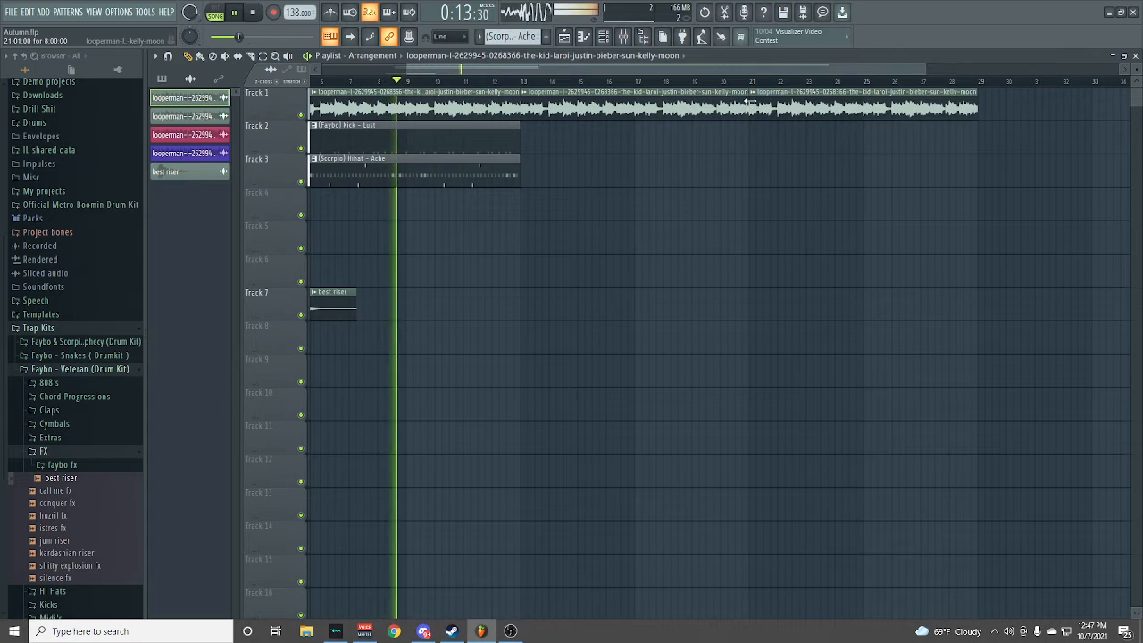
- Shorten the kick and hi-hat clips on Tracks 2 and 3 to end half a bar before bar 13
{"action": "left_click_drag", "start_coordinate": [659, 71], "coordinate": [620, 71]}
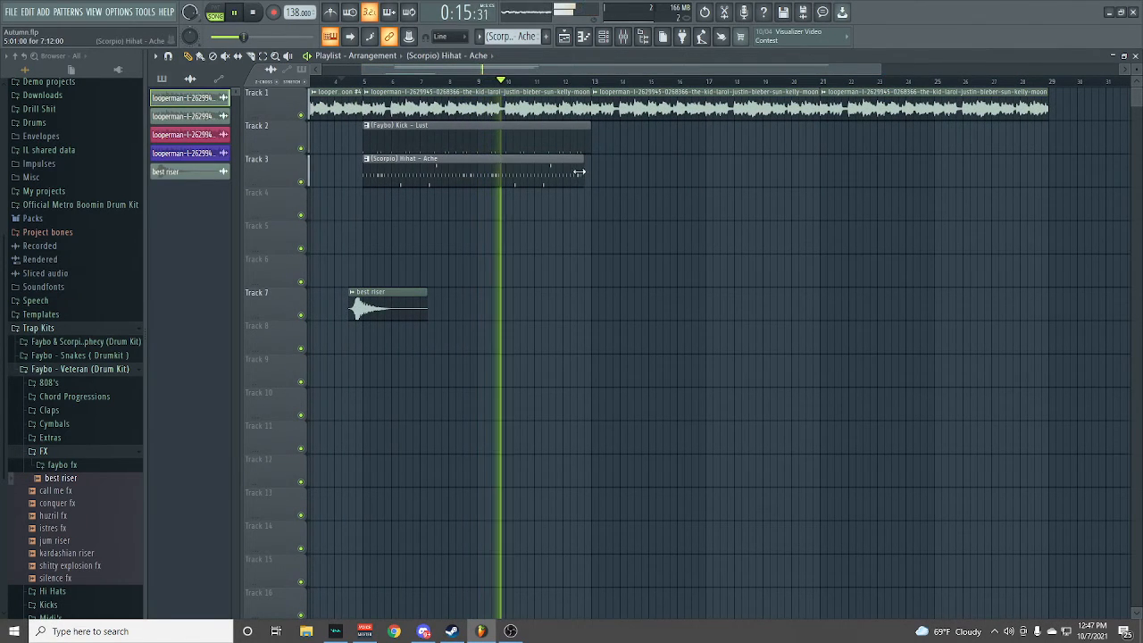
{"action": "left_click_drag", "start_coordinate": [589, 171], "coordinate": [579, 141]}
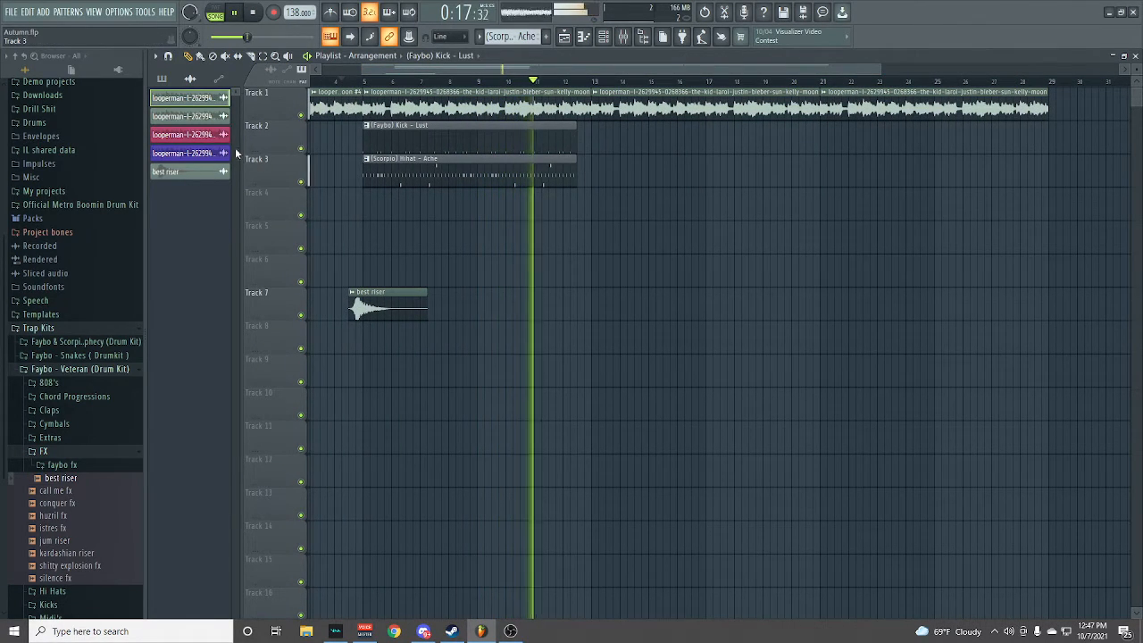
- Place the kick, snare, clap, rimshot and hi-hat patterns together on Tracks 2 to 6, starting at bar 13
{"action": "left_click", "coordinate": [163, 79]}
{"action": "left_click", "coordinate": [186, 119]}
{"action": "left_click", "coordinate": [187, 136], "text": "ctrl"}
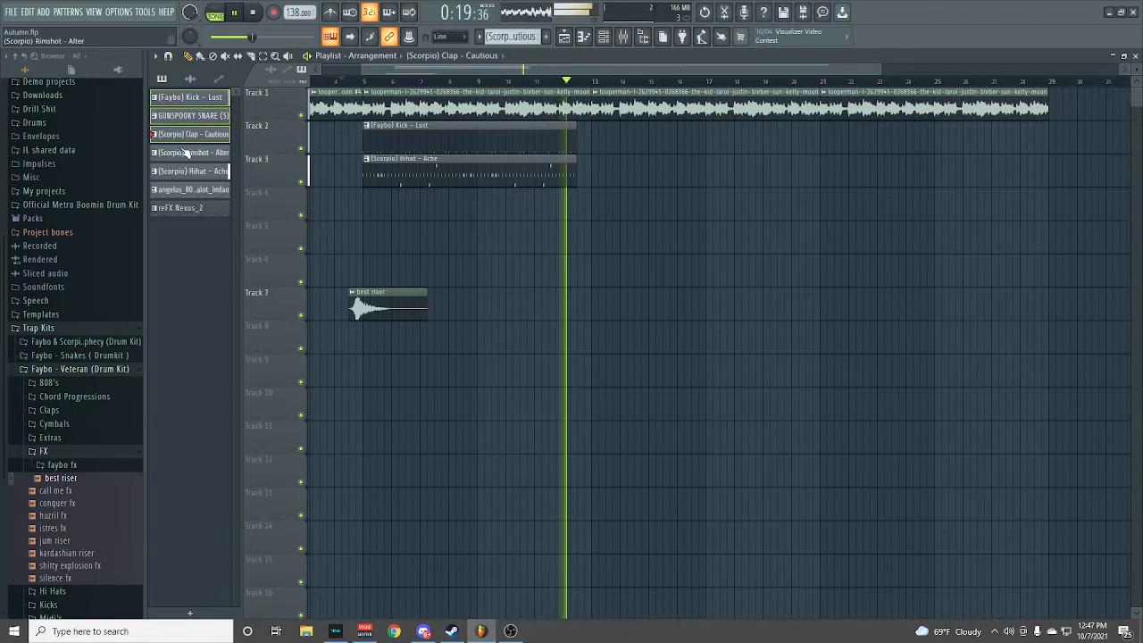
{"action": "left_click", "coordinate": [184, 154], "text": "ctrl"}
{"action": "left_click", "coordinate": [183, 173], "text": "ctrl"}
{"action": "left_click_drag", "start_coordinate": [189, 137], "coordinate": [634, 143]}
{"action": "key", "text": "space"}
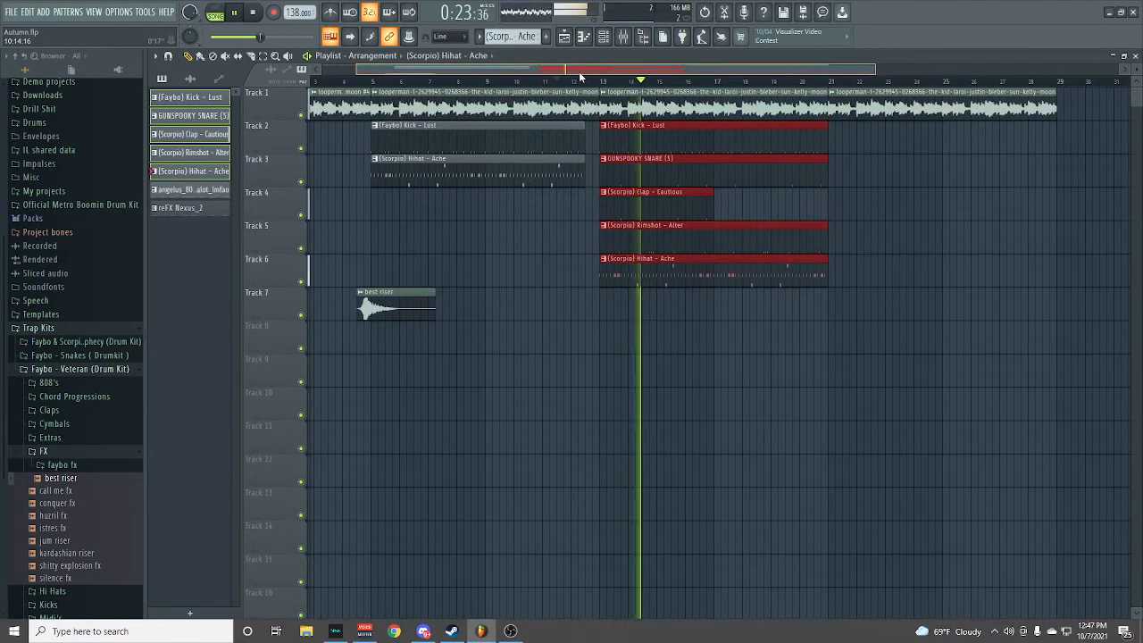
- Shorten the kick, snare, rimshot and hi-hat clips on Tracks 2, 3, 5 and 6 to end half a bar before bar 21
{"action": "left_click_drag", "start_coordinate": [579, 72], "coordinate": [665, 84]}
{"action": "left_click", "coordinate": [187, 211]}
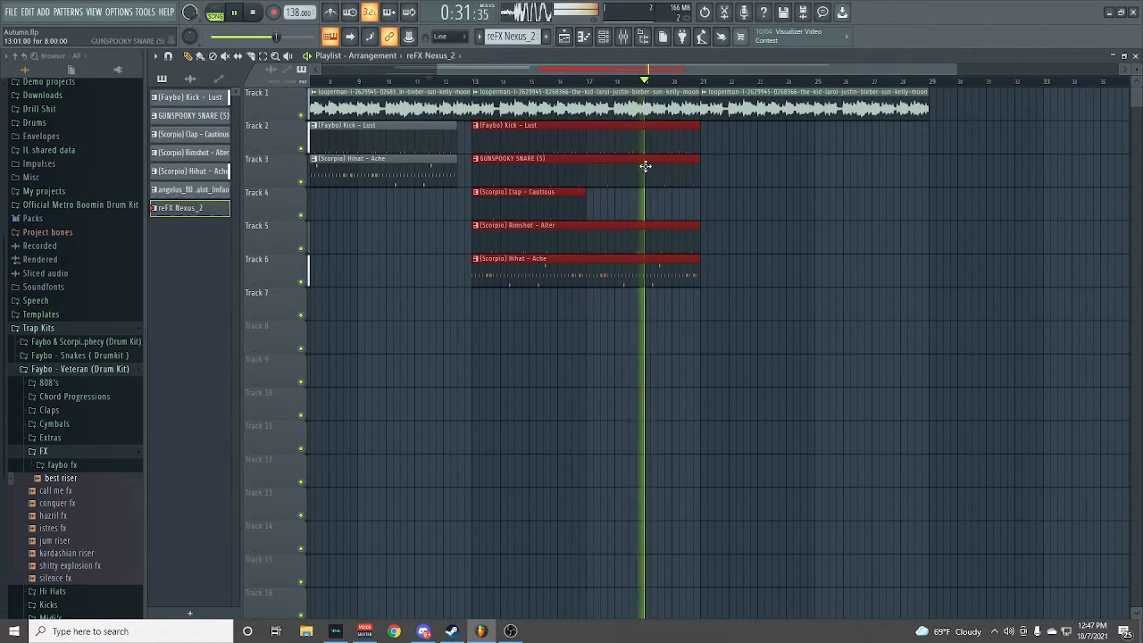
{"action": "left_click_drag", "start_coordinate": [626, 74], "coordinate": [673, 75]}
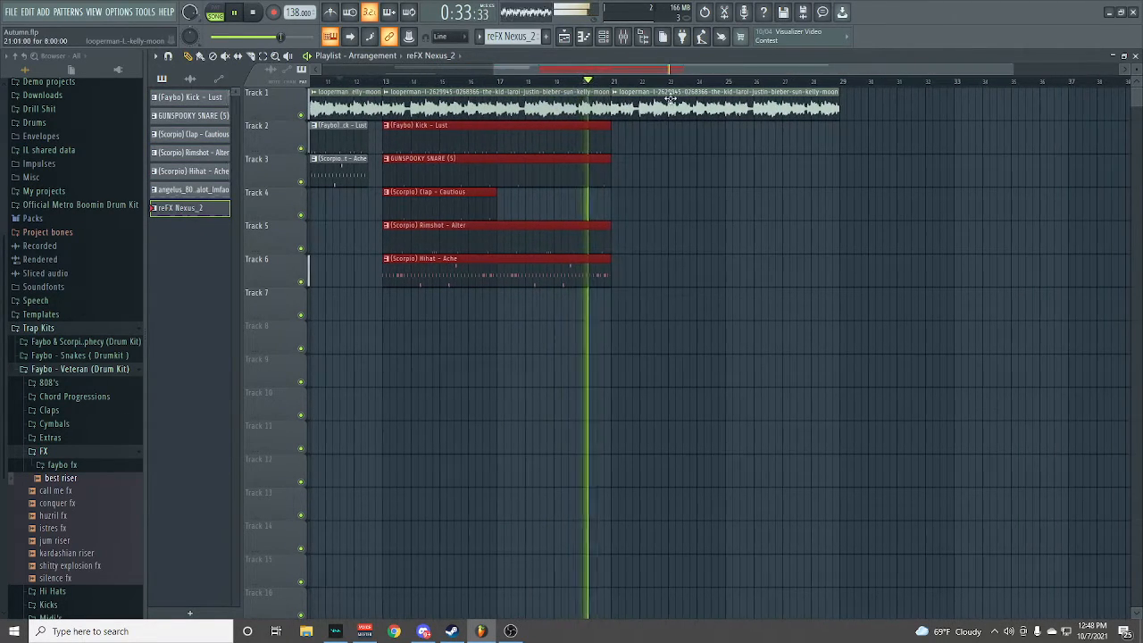
{"action": "key", "text": "space"}
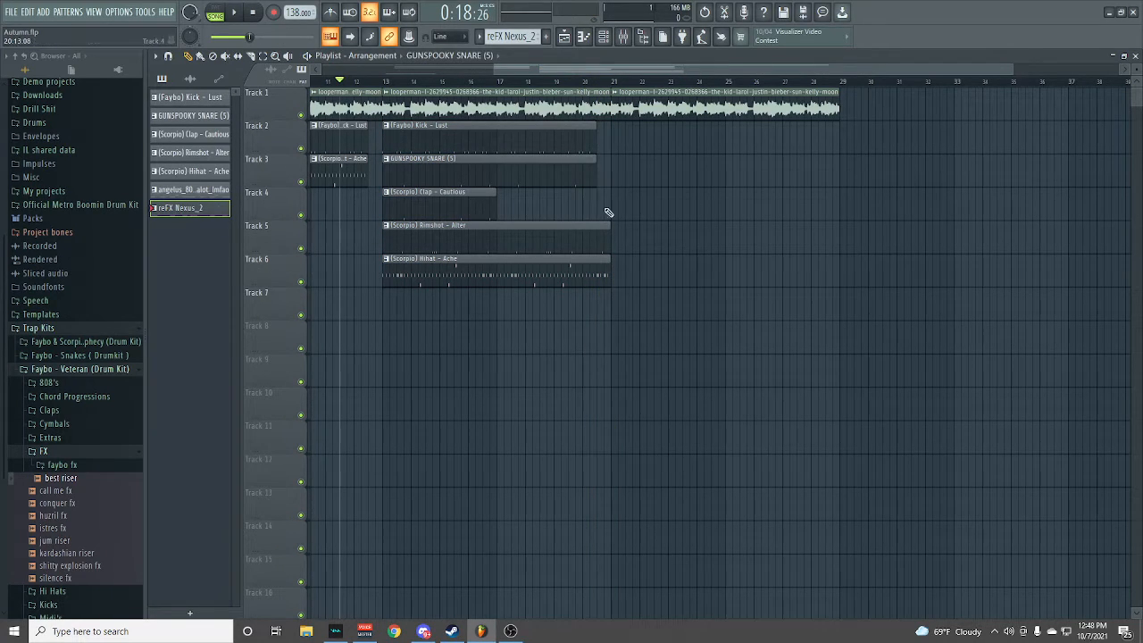
{"action": "right_click", "coordinate": [608, 276]}
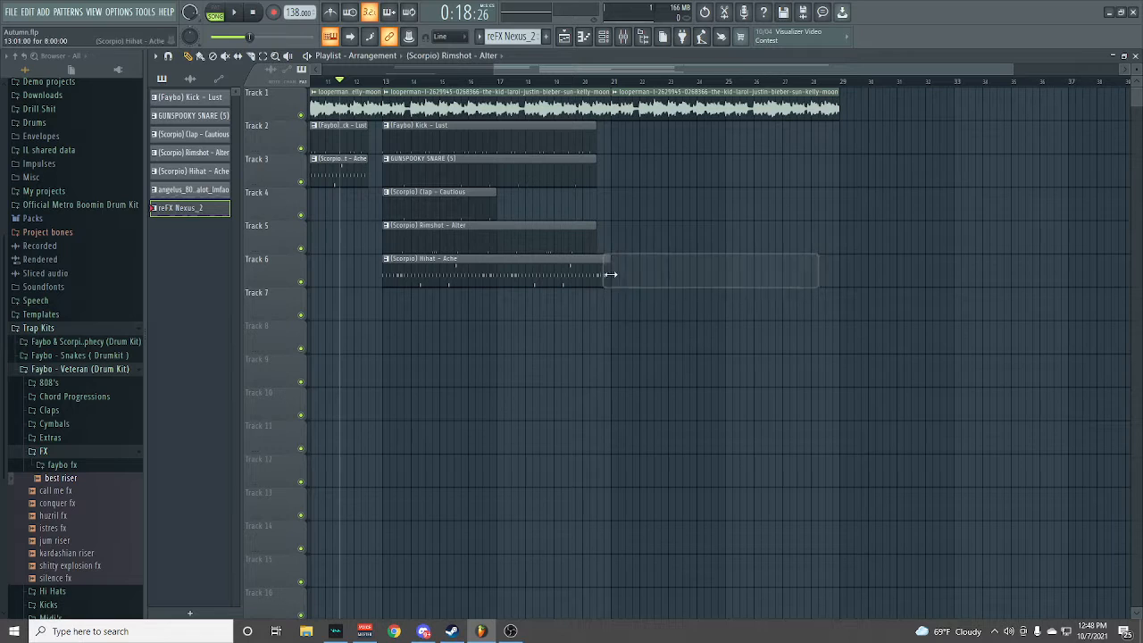
- Try the looperman #3 melody variation on Track 2 at bar 21 and replace it with the #2 variation
{"action": "left_click", "coordinate": [189, 80]}
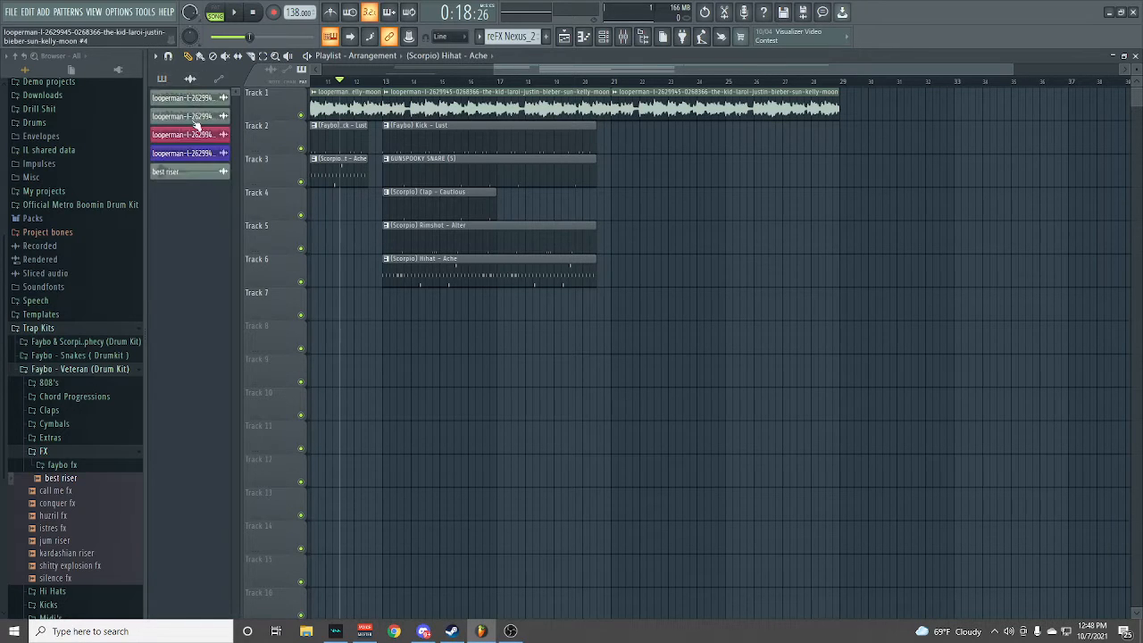
{"action": "left_click", "coordinate": [622, 144]}
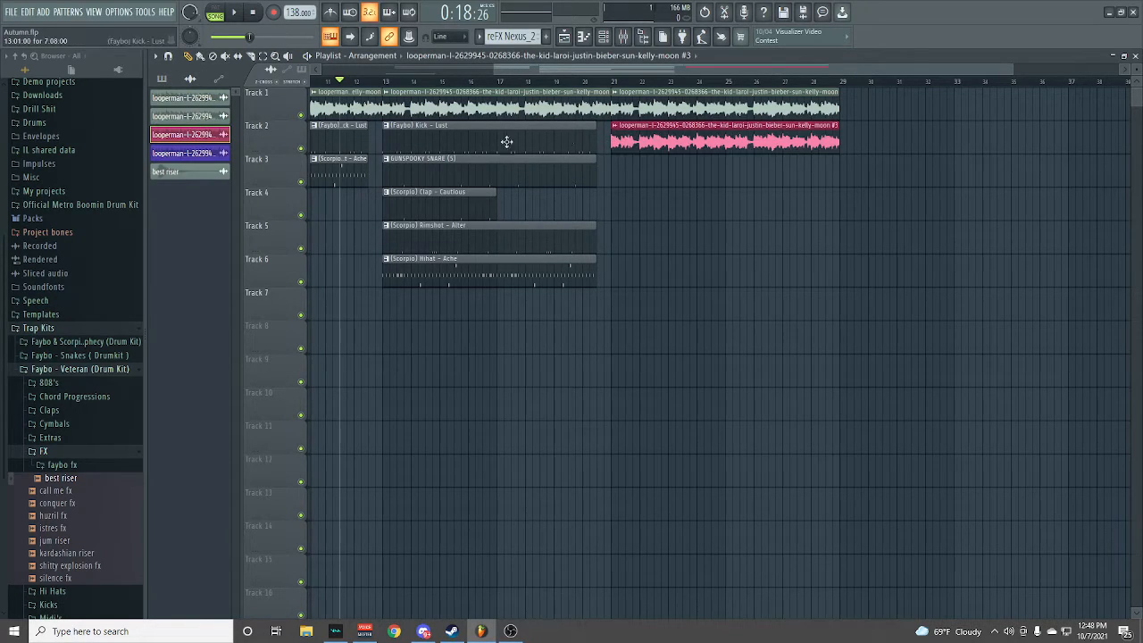
{"action": "right_click", "coordinate": [611, 141]}
{"action": "left_click", "coordinate": [613, 140]}
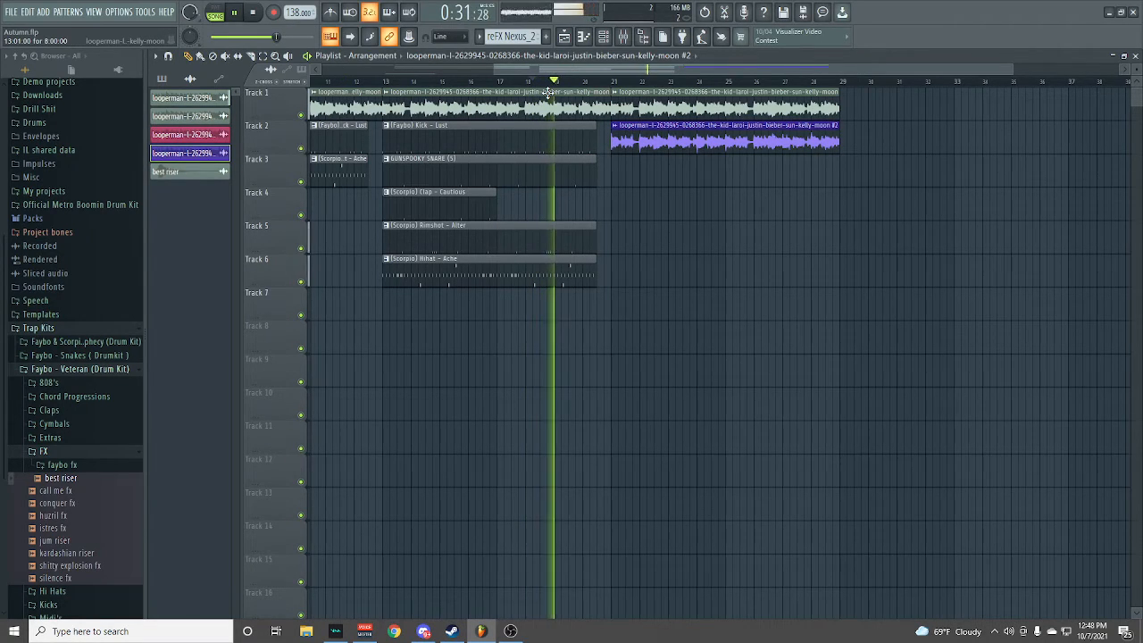
- Add another copy of the original melody on Track 1 and the #2 variation on Track 2, both at bar 29
{"action": "left_click_drag", "start_coordinate": [582, 70], "coordinate": [610, 74]}
{"action": "left_click", "coordinate": [752, 108]}
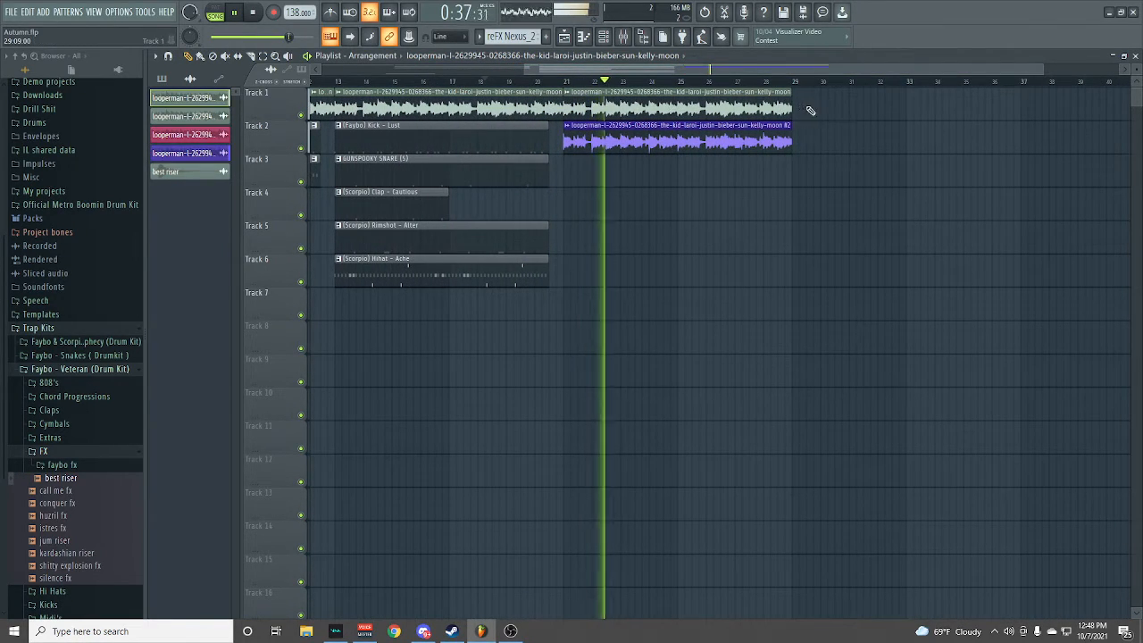
{"action": "left_click", "coordinate": [810, 109]}
{"action": "left_click_drag", "start_coordinate": [825, 106], "coordinate": [817, 107]}
{"action": "left_click_drag", "start_coordinate": [757, 74], "coordinate": [802, 75]}
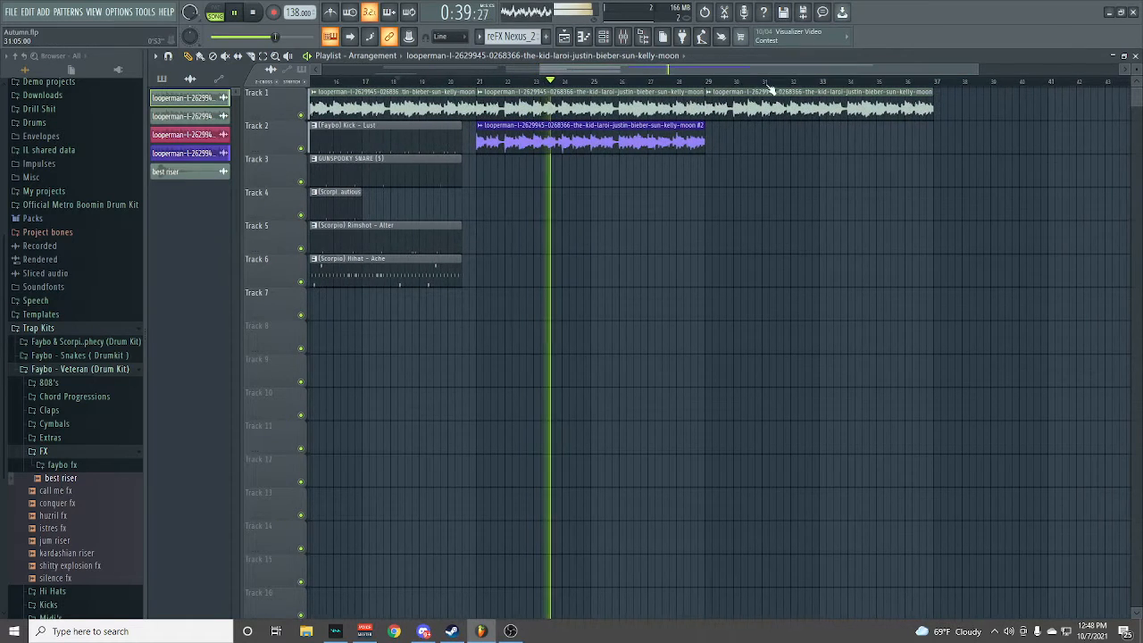
{"action": "left_click", "coordinate": [490, 147]}
{"action": "left_click", "coordinate": [717, 146]}
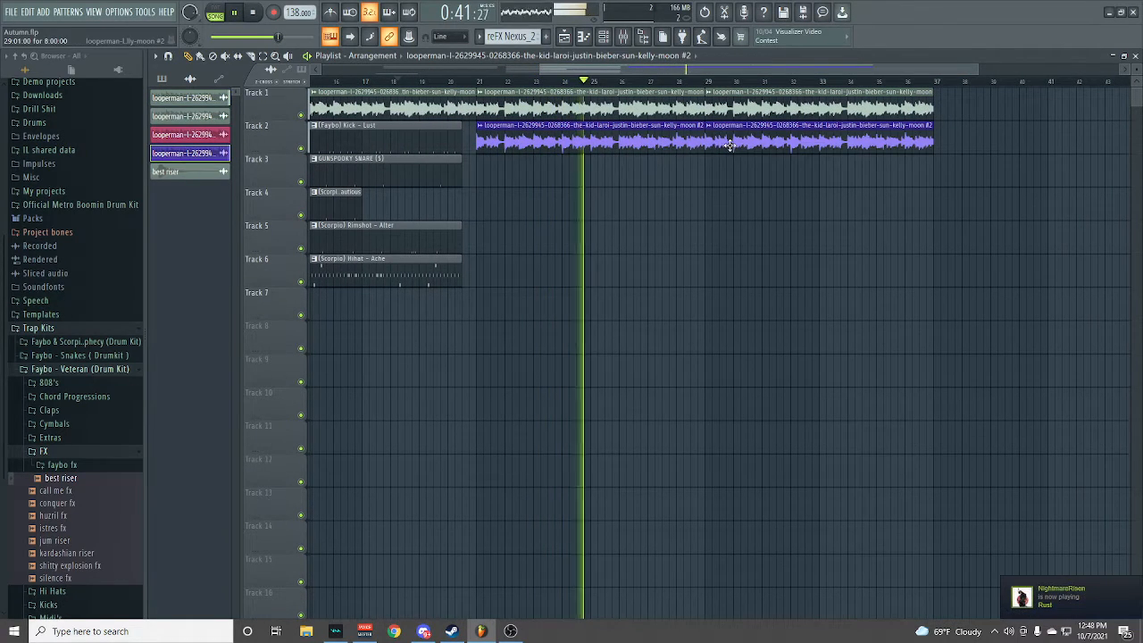
- Place the reFX Nexus_2 pattern on Track 3, starting at bar 29
{"action": "left_click", "coordinate": [163, 79]}
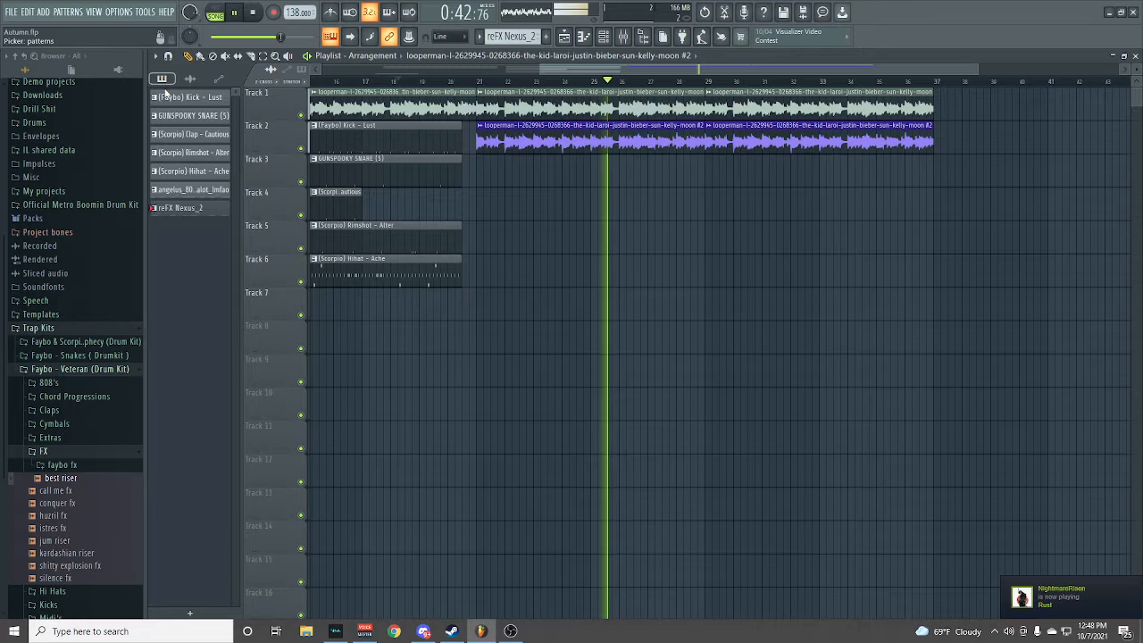
{"action": "left_click", "coordinate": [184, 209]}
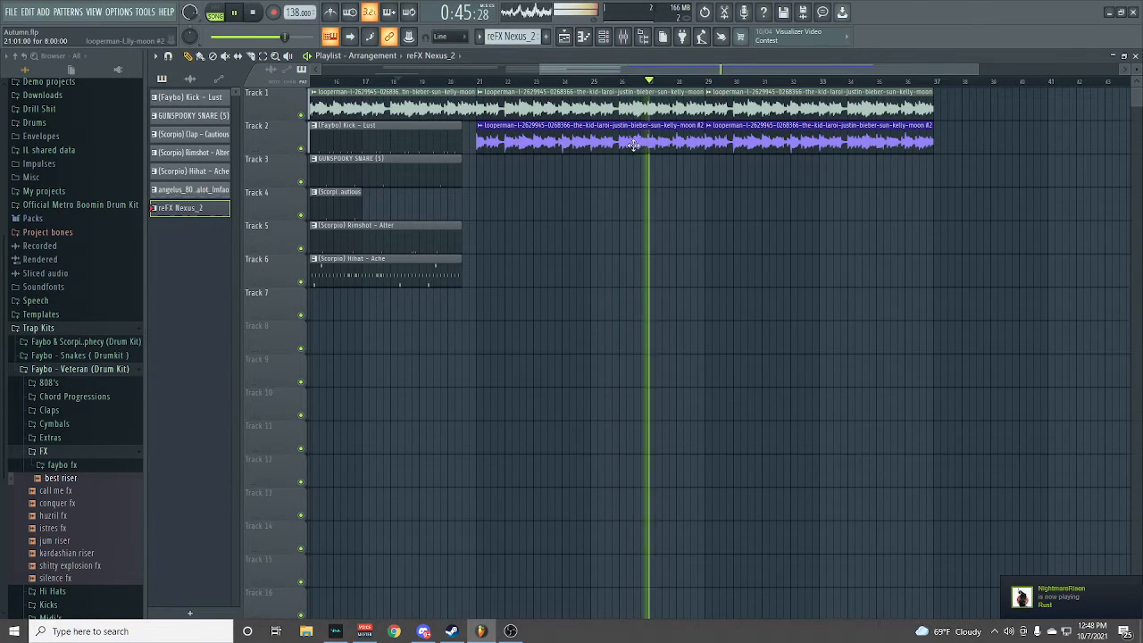
{"action": "left_click_drag", "start_coordinate": [605, 69], "coordinate": [638, 68]}
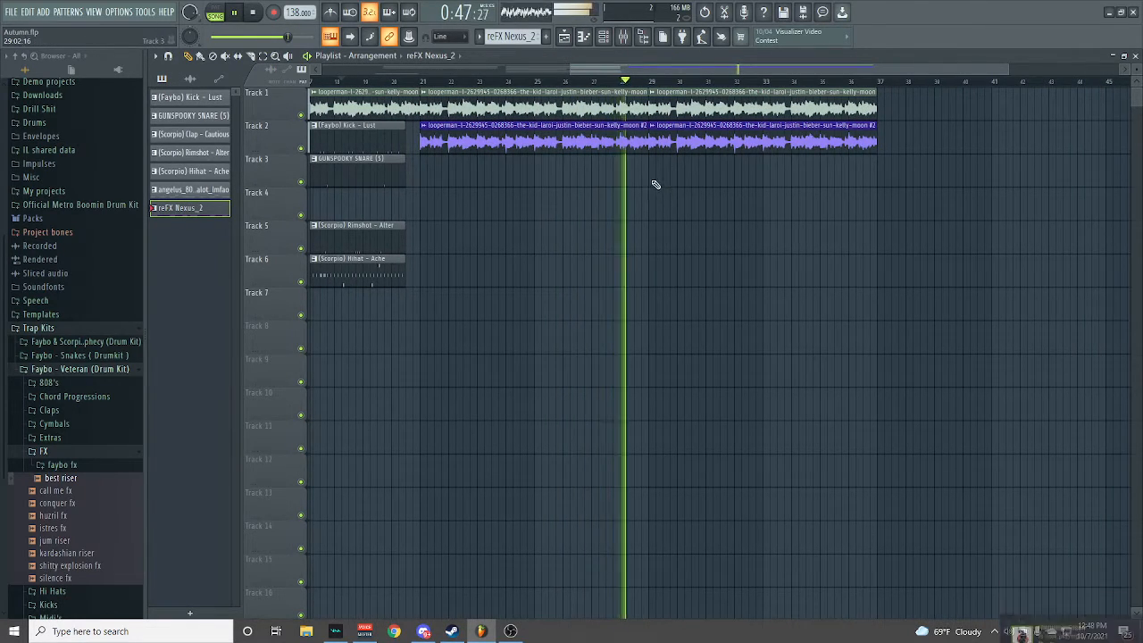
{"action": "left_click", "coordinate": [653, 181]}
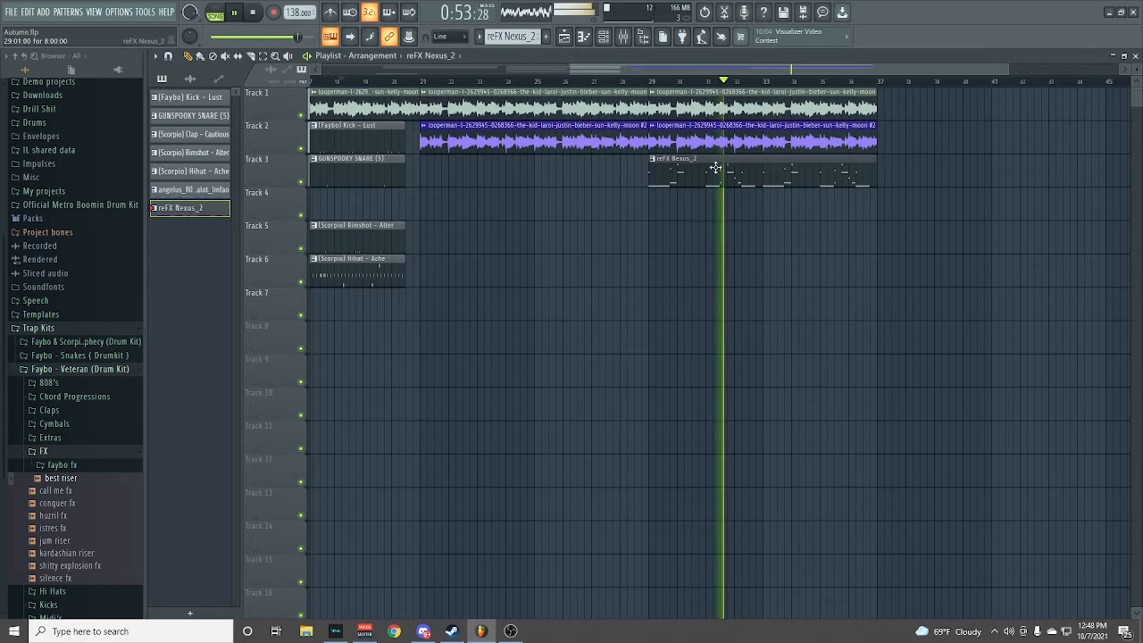
{"action": "key", "text": "space"}
{"action": "mouse_move", "coordinate": [715, 168]}
{"action": "left_mouse_down"}
{"action": "mouse_move", "coordinate": [494, 172]}
{"action": "mouse_move", "coordinate": [728, 179]}
{"action": "left_mouse_up"}
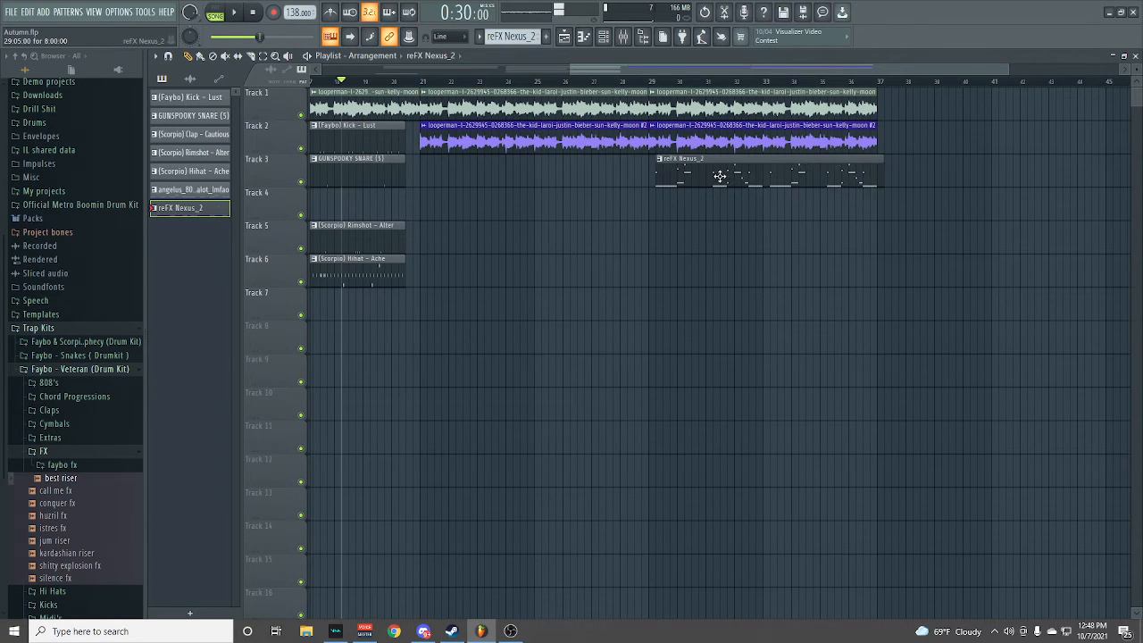
- Extend the original melody on Track 1 and the #2 variation on Track 2 with one more copy each at bar 37
{"action": "left_click", "coordinate": [719, 109]}
{"action": "left_click_drag", "start_coordinate": [723, 70], "coordinate": [794, 77]}
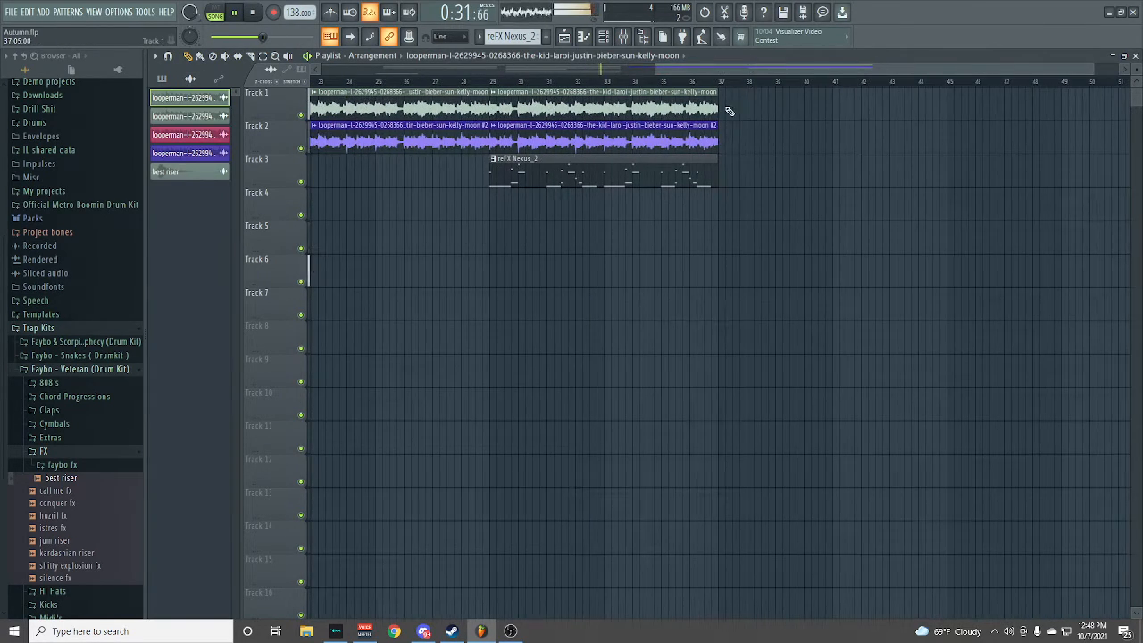
{"action": "left_click", "coordinate": [737, 109]}
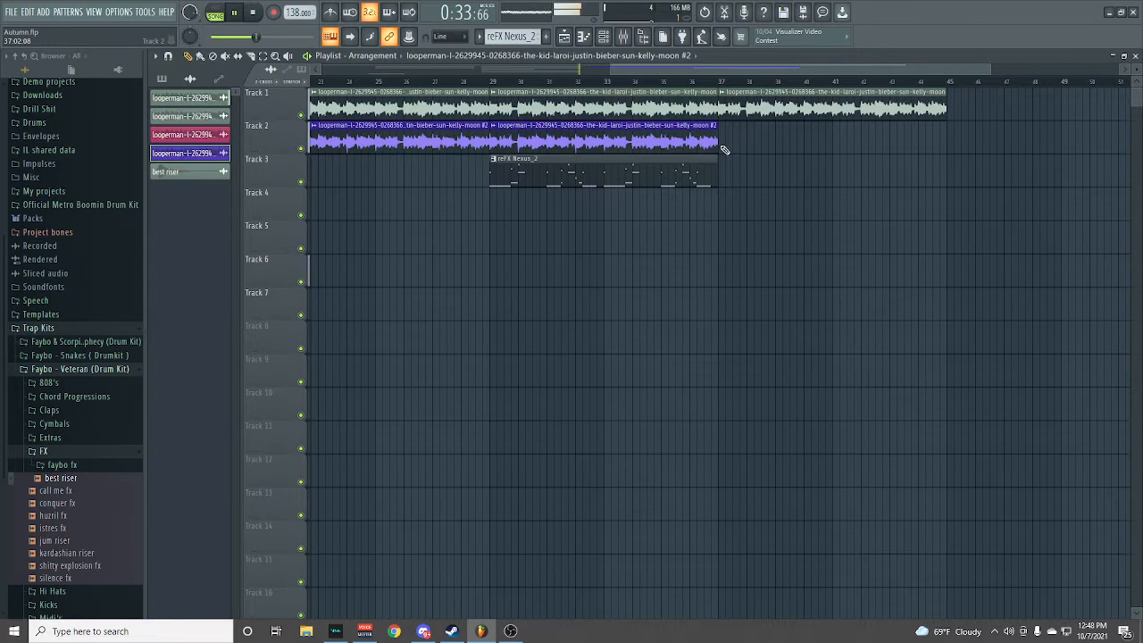
{"action": "left_click", "coordinate": [724, 147]}
- Place the kick, snare, clap, rimshot and hi-hat patterns together on Tracks 4 to 8 at bar 33, ending at bar 37
{"action": "left_click", "coordinate": [189, 80]}
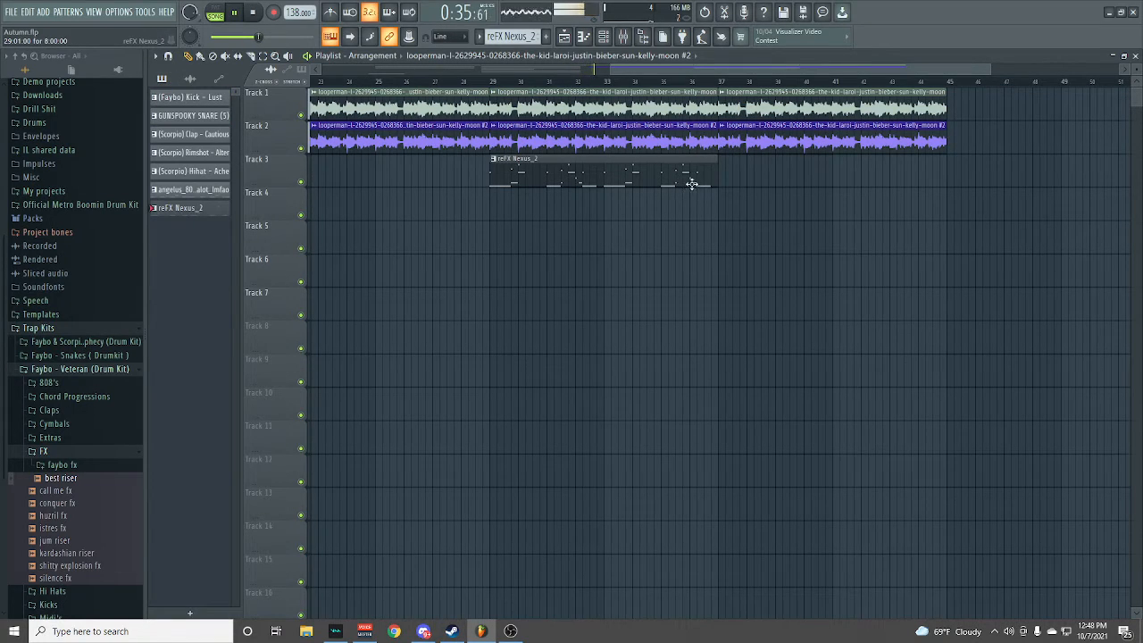
{"action": "left_click", "coordinate": [192, 130], "text": "ctrl"}
{"action": "left_click", "coordinate": [192, 118], "text": "ctrl"}
{"action": "left_click", "coordinate": [183, 155], "text": "ctrl"}
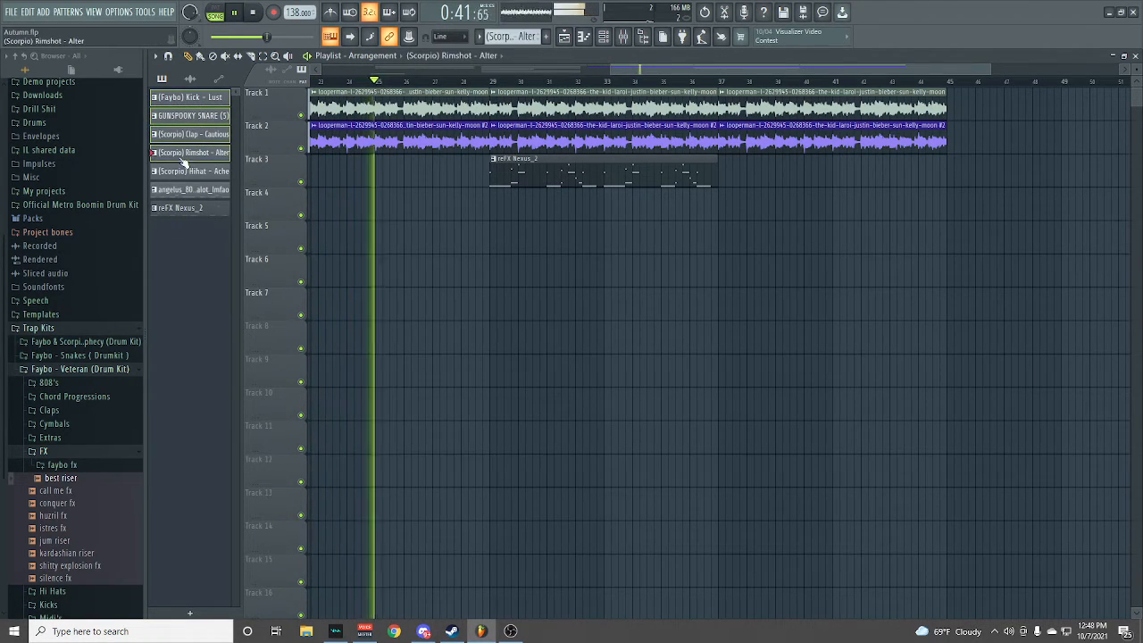
{"action": "left_click", "coordinate": [183, 171], "text": "ctrl"}
{"action": "left_click", "coordinate": [185, 190], "text": "ctrl"}
{"action": "left_click_drag", "start_coordinate": [188, 194], "coordinate": [636, 340]}
{"action": "key", "text": "space"}
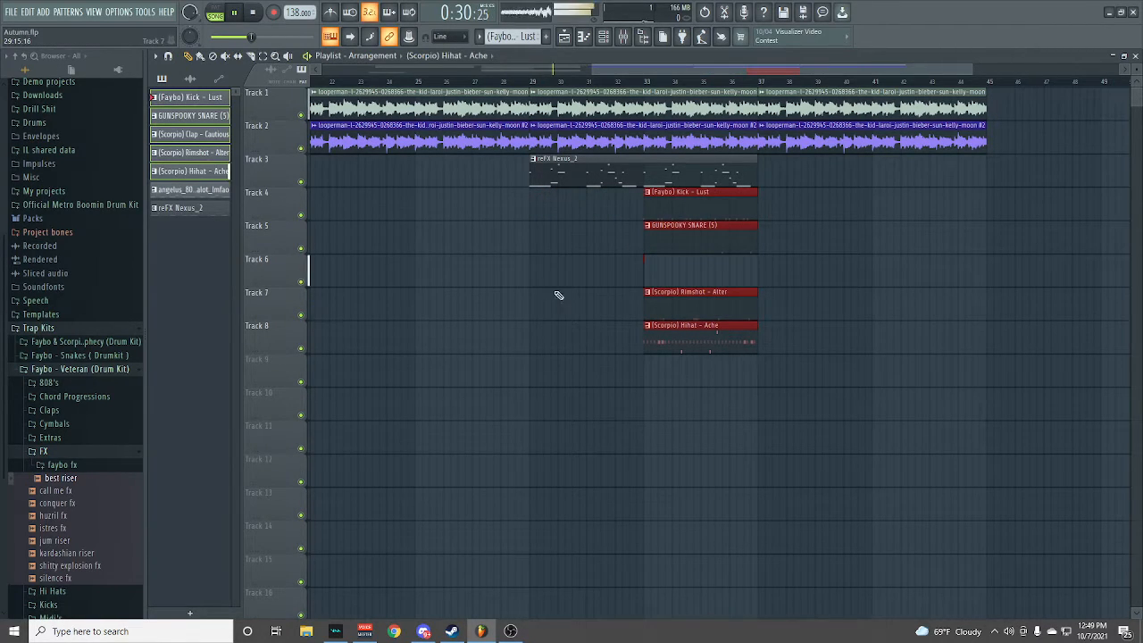
- Move the reFX Nexus_2 clip and the drum clips below it eight bars earlier, to start at bars 21 and 25
{"action": "left_click", "coordinate": [493, 81]}
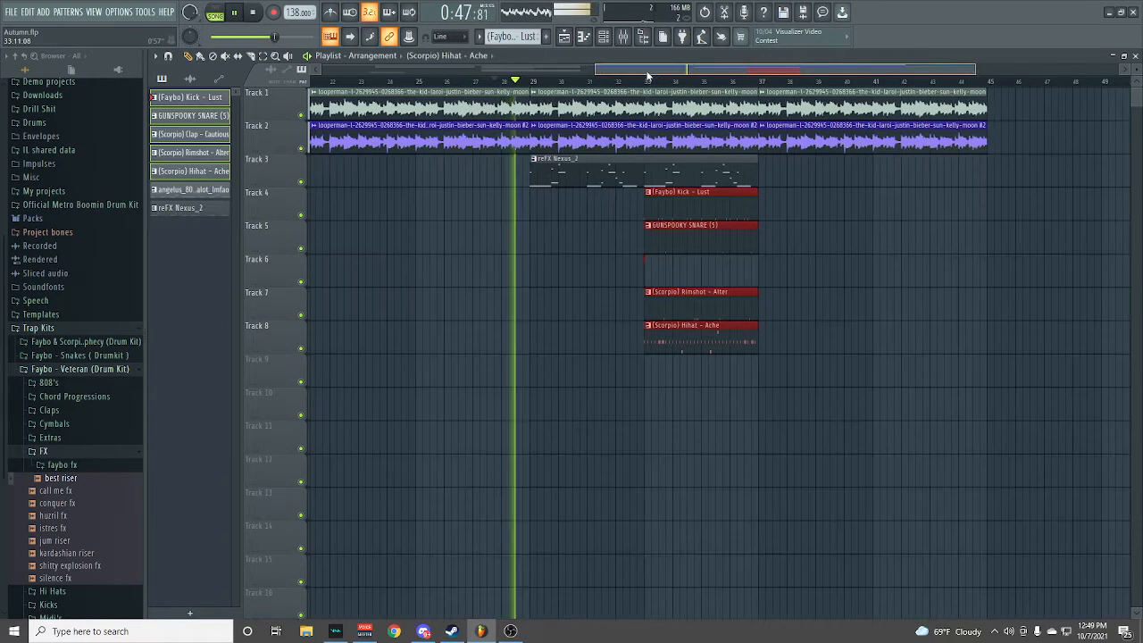
{"action": "left_click_drag", "start_coordinate": [646, 74], "coordinate": [620, 105]}
{"action": "key", "text": "space"}
{"action": "left_click_drag", "start_coordinate": [527, 170], "coordinate": [896, 344]}
{"action": "left_click_drag", "start_coordinate": [738, 233], "coordinate": [525, 230]}
{"action": "left_click", "coordinate": [658, 181]}
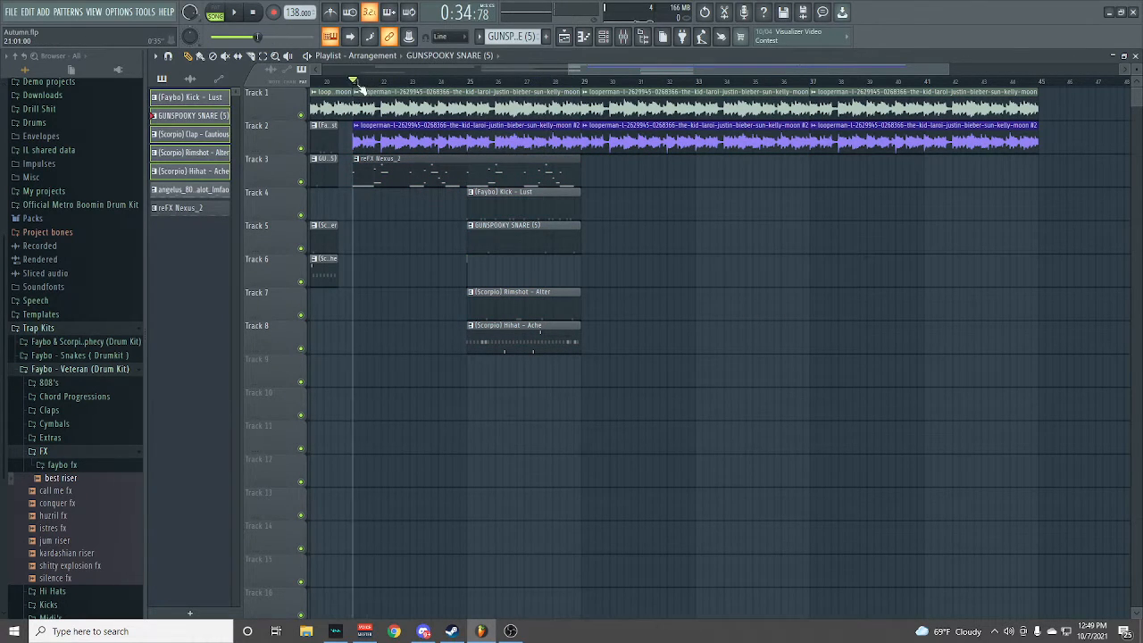
- Place a best riser clip on Track 11, starting half a bar before bar 21
{"action": "left_click_drag", "start_coordinate": [669, 72], "coordinate": [520, 98]}
{"action": "key", "text": "space"}
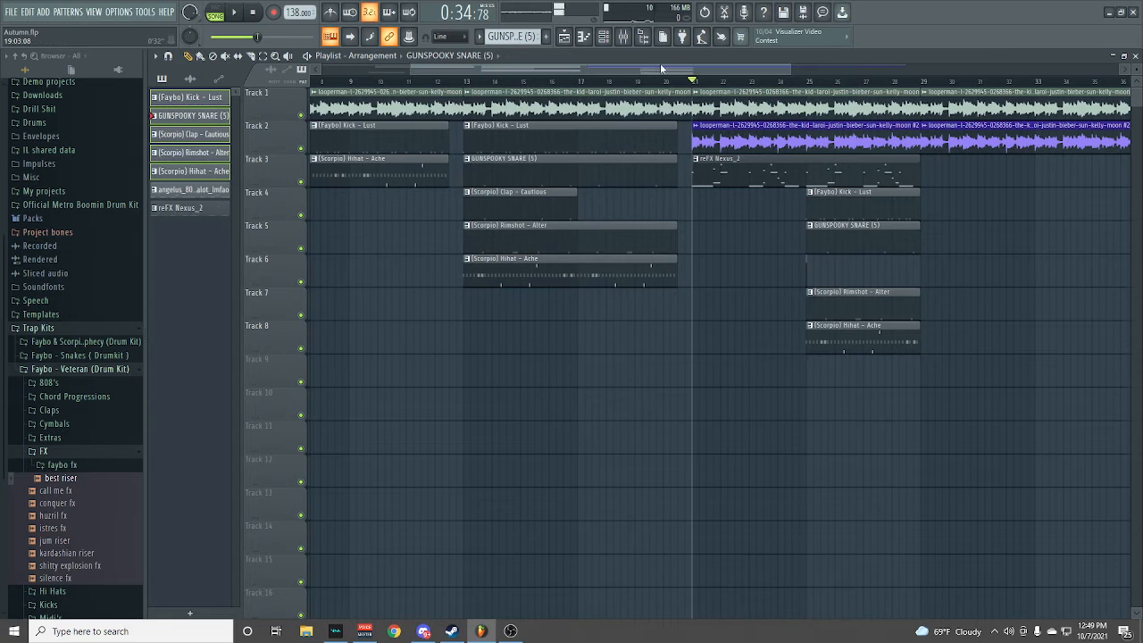
{"action": "left_click_drag", "start_coordinate": [660, 67], "coordinate": [571, 68]}
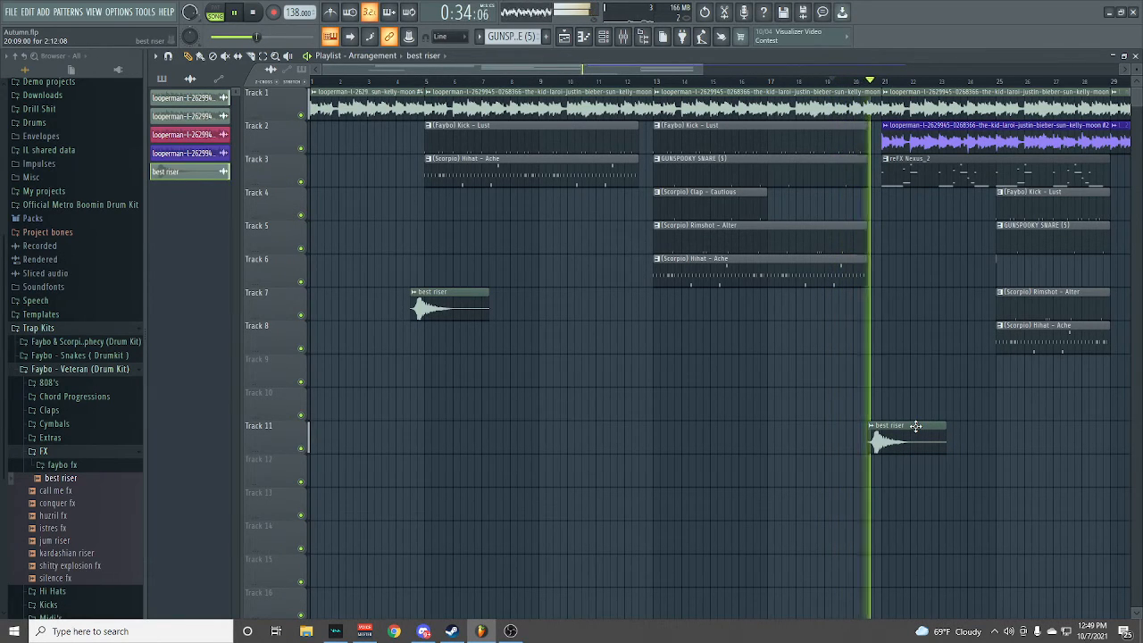
- Place the angelus_808_i_use_this_alot_lmfao pattern on Track 9 from bar 25 to bar 29
{"action": "left_click_drag", "start_coordinate": [637, 70], "coordinate": [824, 141]}
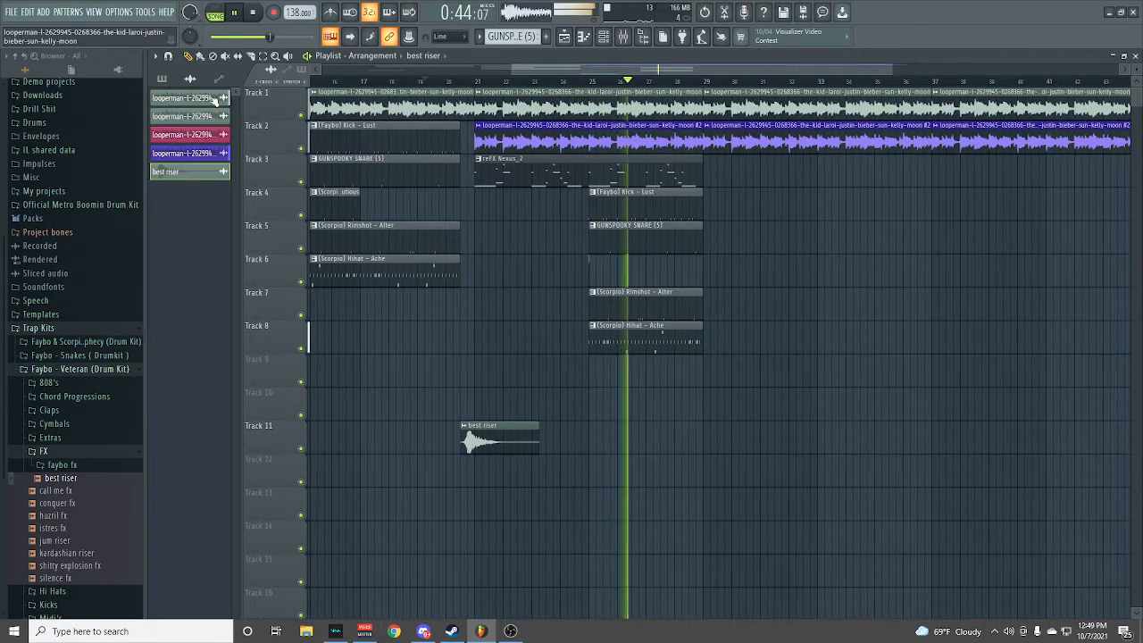
{"action": "left_click", "coordinate": [163, 79]}
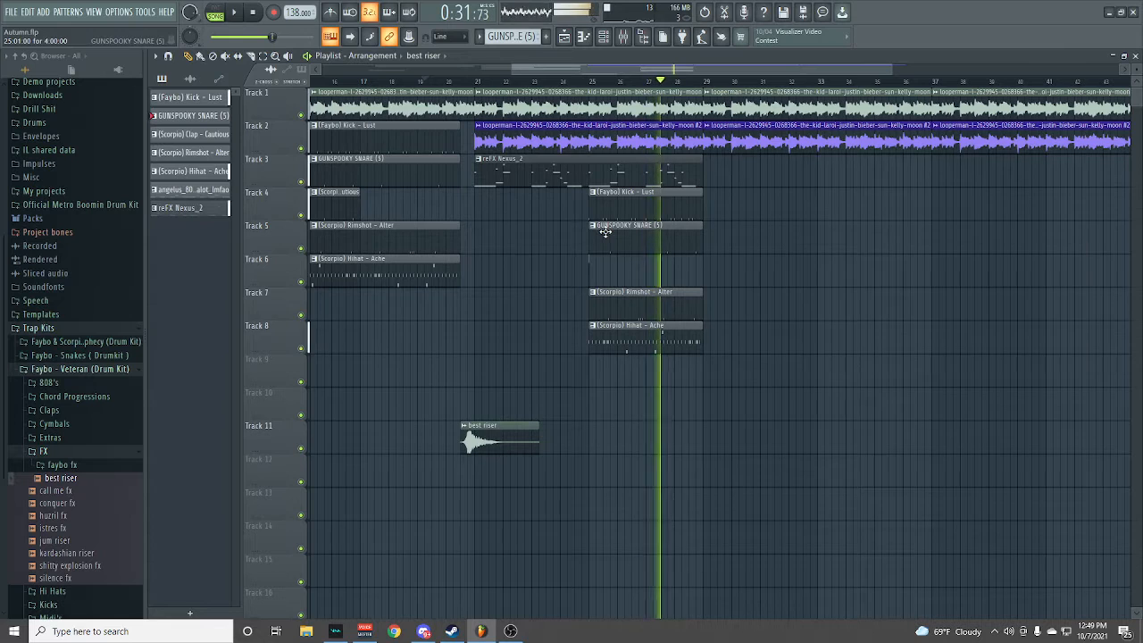
{"action": "left_click", "coordinate": [514, 373]}
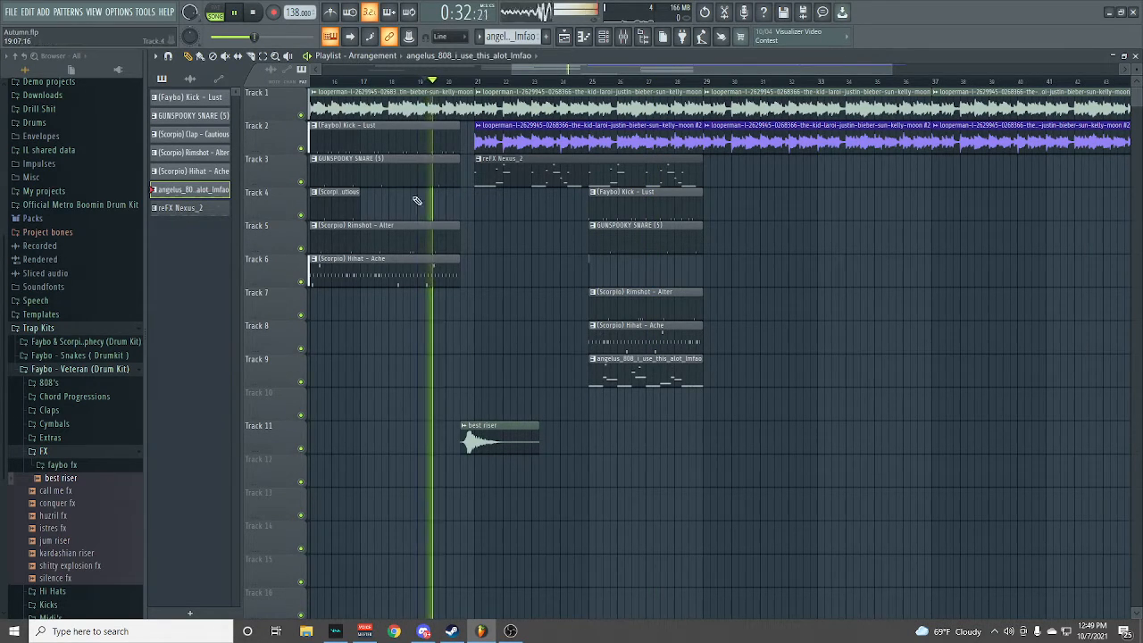
- Place all seven patterns, from the kick to reFX Nexus_2, together on Tracks 3 to 9 starting at bar 29
{"action": "left_click", "coordinate": [187, 134]}
{"action": "left_click", "coordinate": [178, 156], "text": "ctrl"}
{"action": "left_click", "coordinate": [179, 172], "text": "ctrl"}
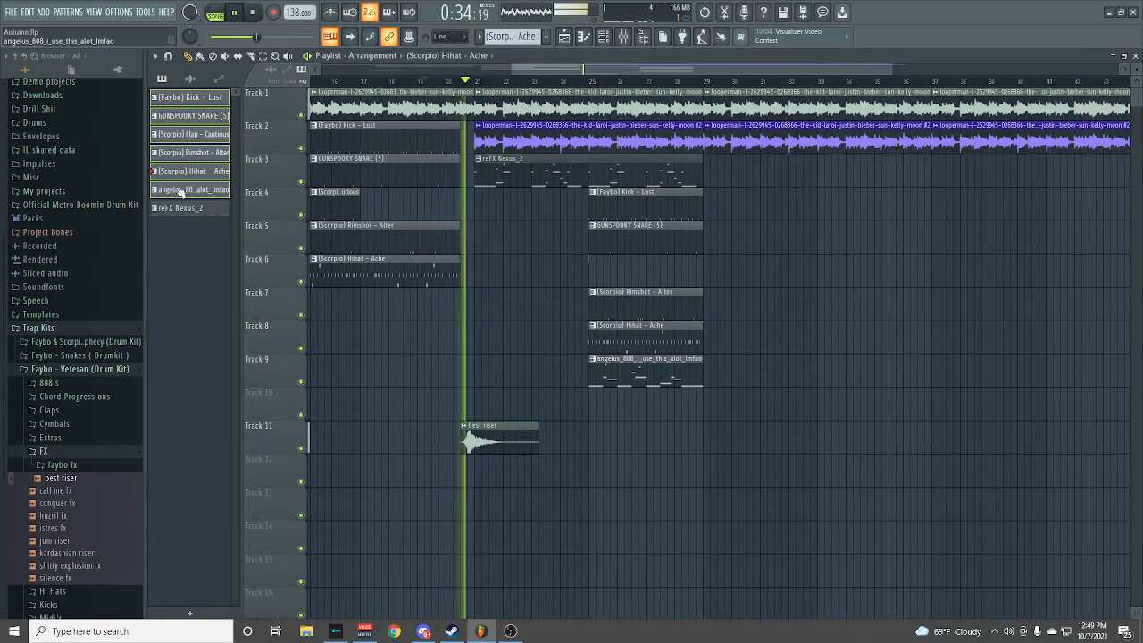
{"action": "left_click", "coordinate": [185, 210], "text": "ctrl"}
{"action": "left_click_drag", "start_coordinate": [205, 157], "coordinate": [737, 180]}
{"action": "left_click_drag", "start_coordinate": [683, 71], "coordinate": [799, 92]}
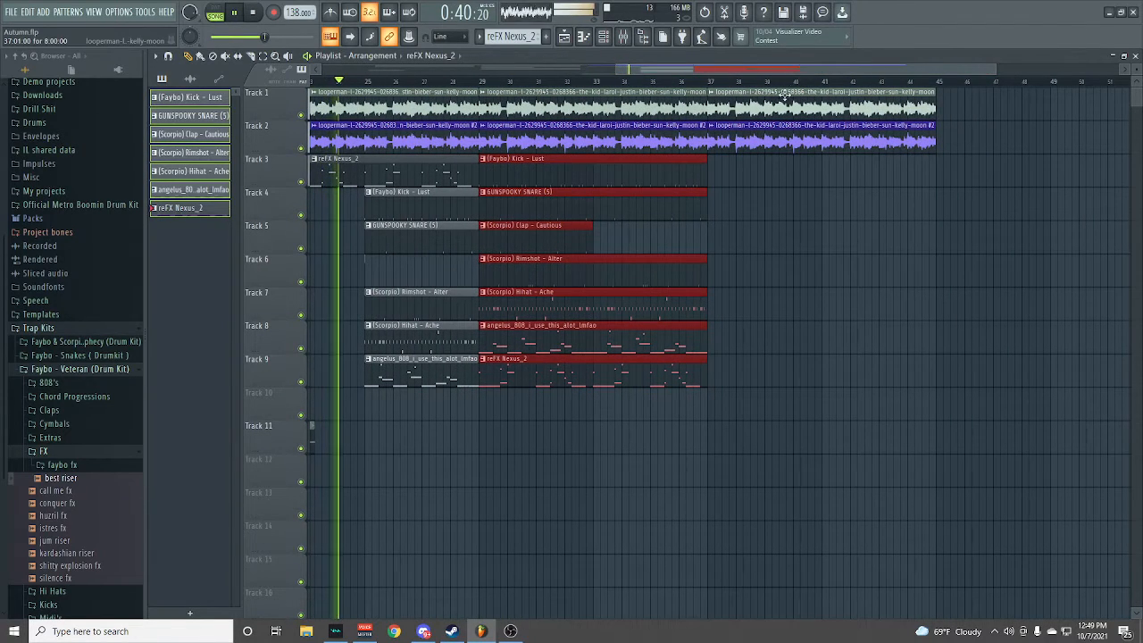
{"action": "left_click_drag", "start_coordinate": [872, 234], "coordinate": [368, 275]}
{"action": "left_click_drag", "start_coordinate": [741, 202], "coordinate": [301, 297]}
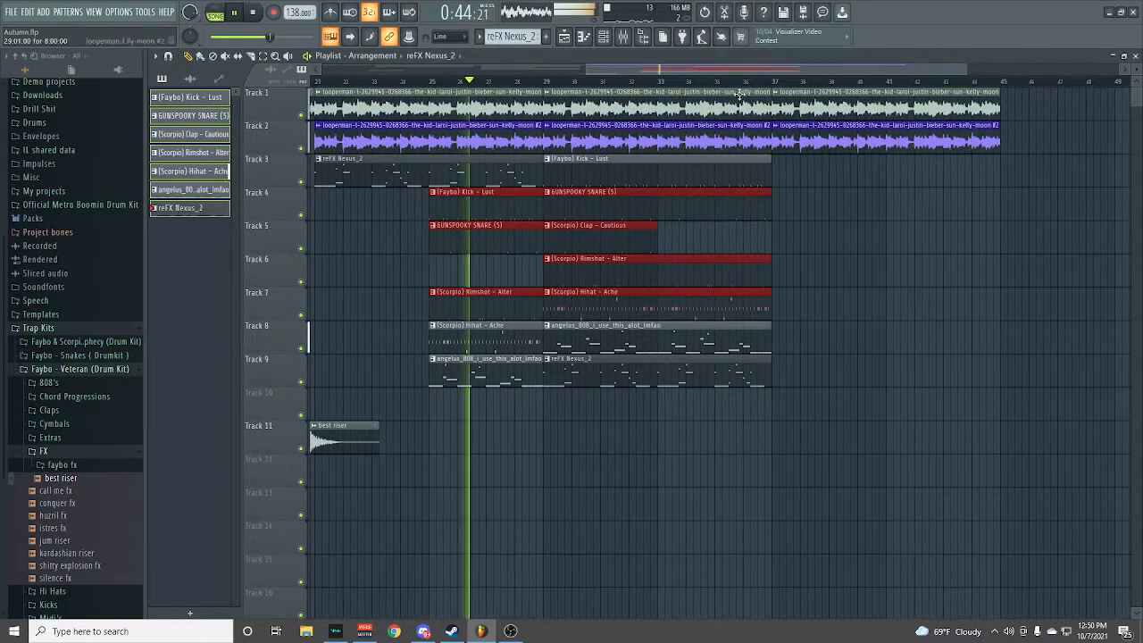
{"action": "left_click_drag", "start_coordinate": [707, 70], "coordinate": [424, 76]}
{"action": "left_click", "coordinate": [647, 233]}
- Move the drum and riser clips before bar 20:09 down two tracks, so the kick clips sit on Track 4
{"action": "key", "text": "space"}
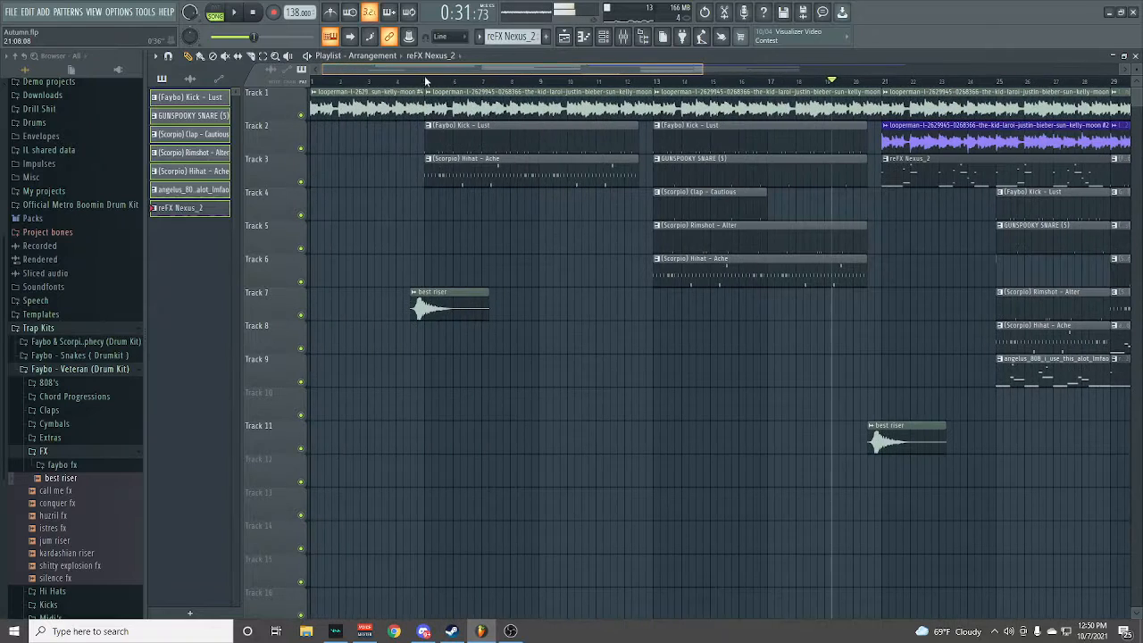
{"action": "left_click_drag", "start_coordinate": [361, 119], "coordinate": [781, 360]}
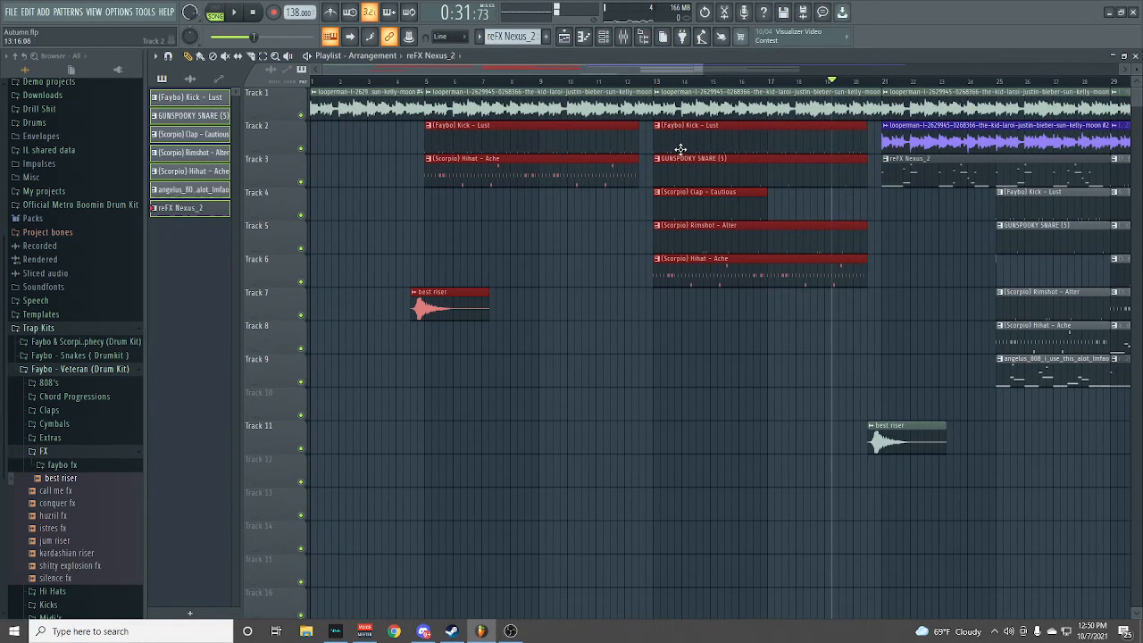
{"action": "left_click_drag", "start_coordinate": [681, 149], "coordinate": [682, 207]}
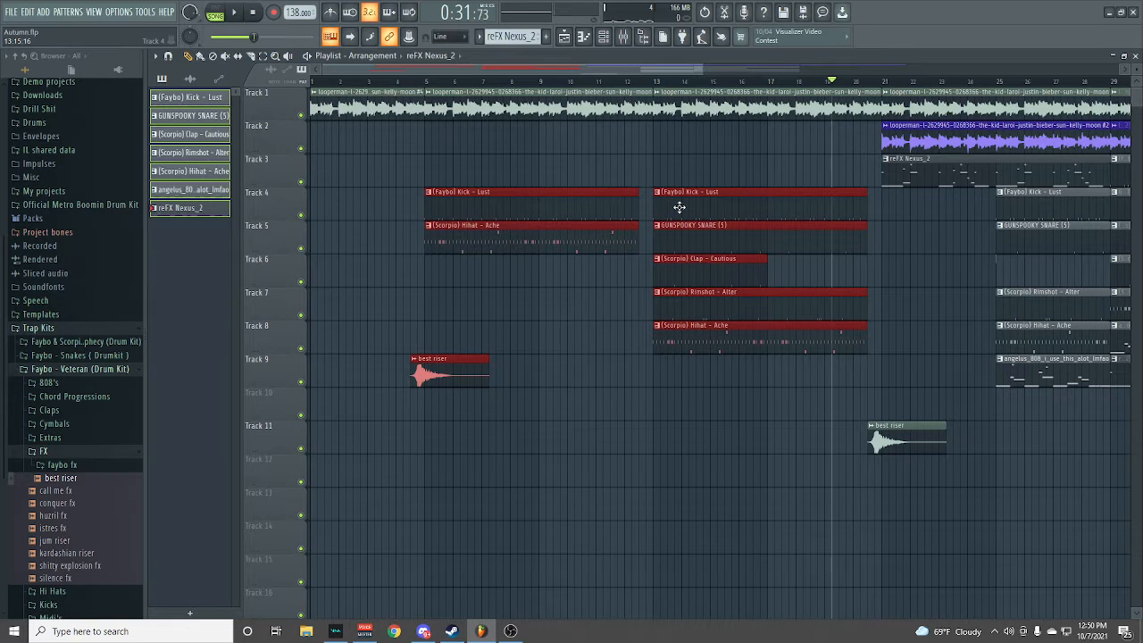
- Move the second riser and all Nexus, drum and 808 clips from bar 21 onward down one track, freeing Track 3
{"action": "left_click_drag", "start_coordinate": [646, 71], "coordinate": [847, 82]}
{"action": "left_click_drag", "start_coordinate": [978, 168], "coordinate": [434, 451]}
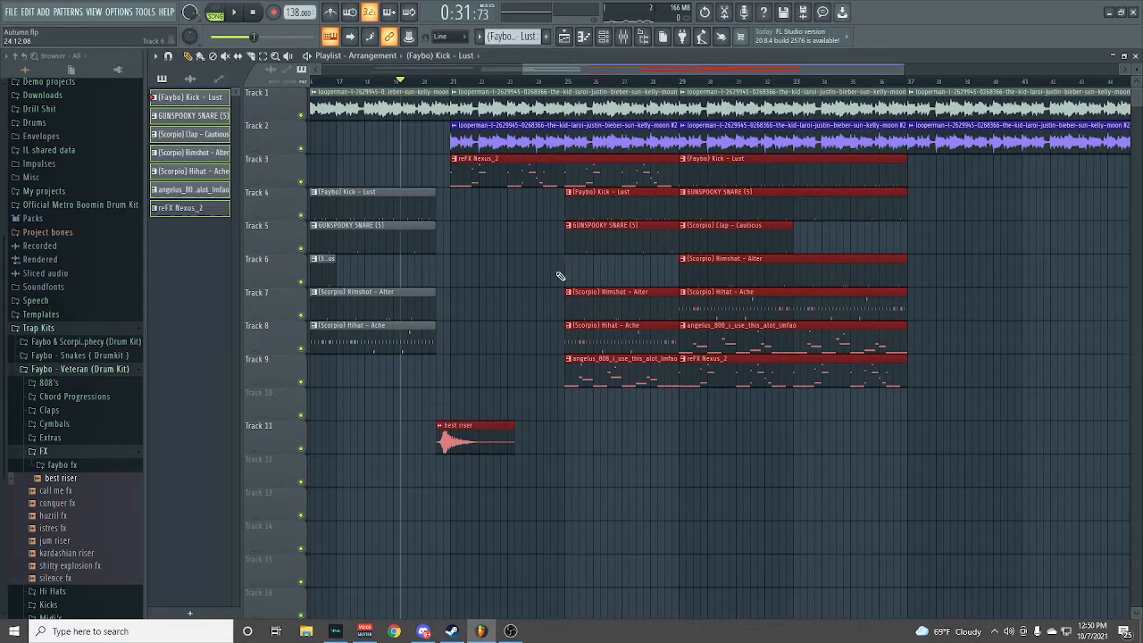
{"action": "left_click_drag", "start_coordinate": [547, 170], "coordinate": [544, 217]}
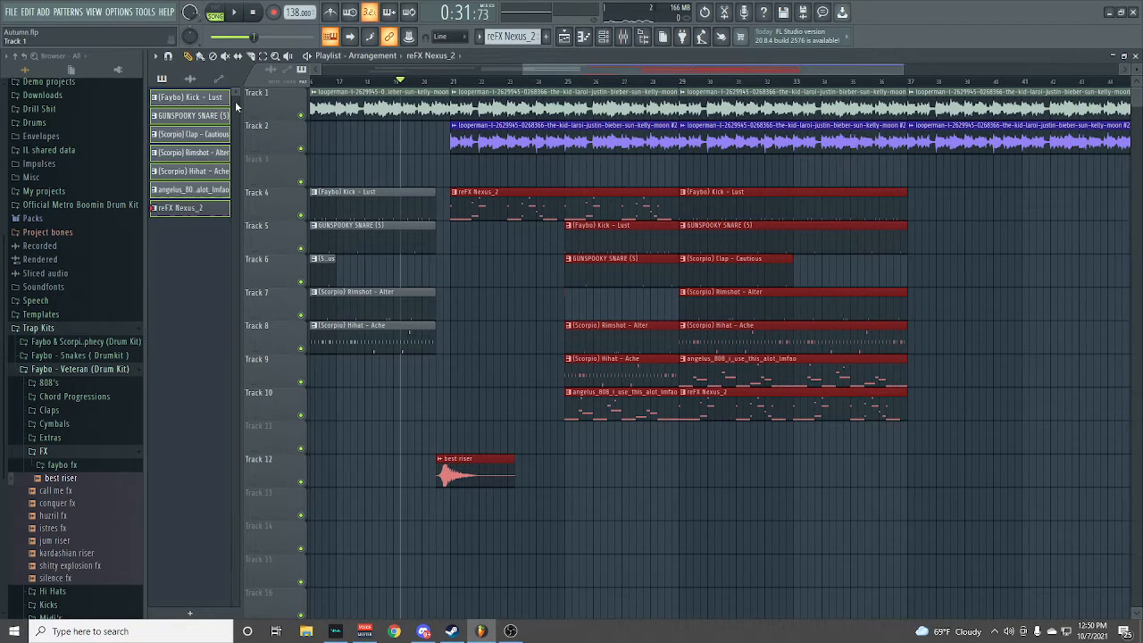
- Try the looperman #3 melody clip on Track 3 at bar 21
{"action": "left_click", "coordinate": [196, 82]}
{"action": "left_click", "coordinate": [479, 169]}
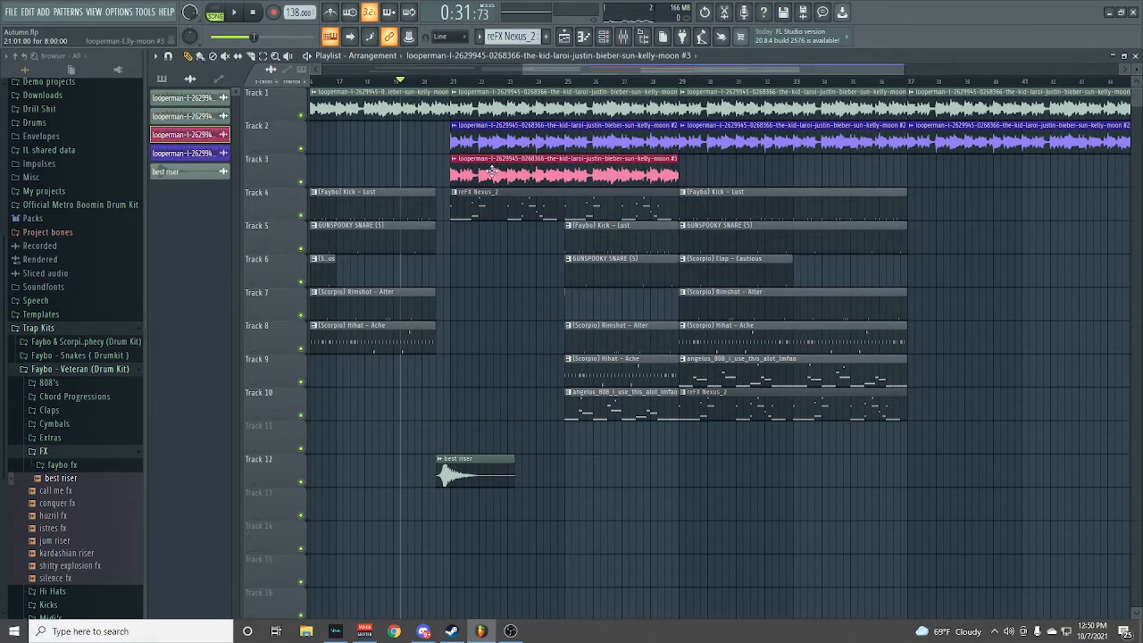
{"action": "right_click", "coordinate": [492, 170]}
- Place the looperman #3 melody clip on Track 3 from bar 29 to bar 37
{"action": "key", "text": "space"}
{"action": "left_click_drag", "start_coordinate": [537, 73], "coordinate": [552, 75]}
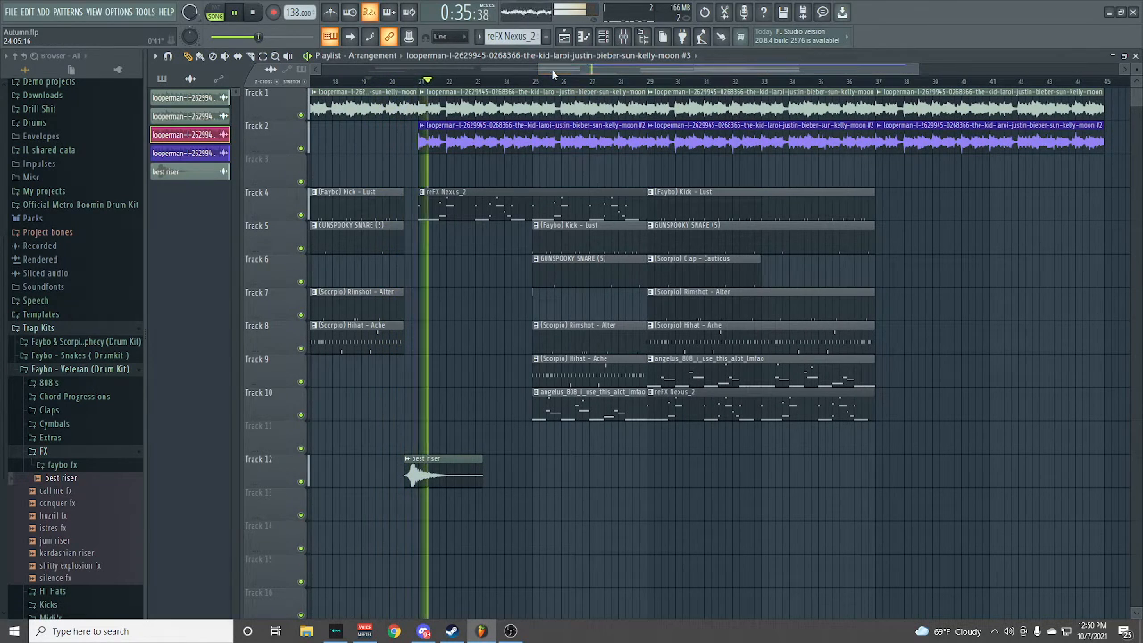
{"action": "left_click", "coordinate": [702, 172]}
{"action": "double_click", "coordinate": [702, 172]}
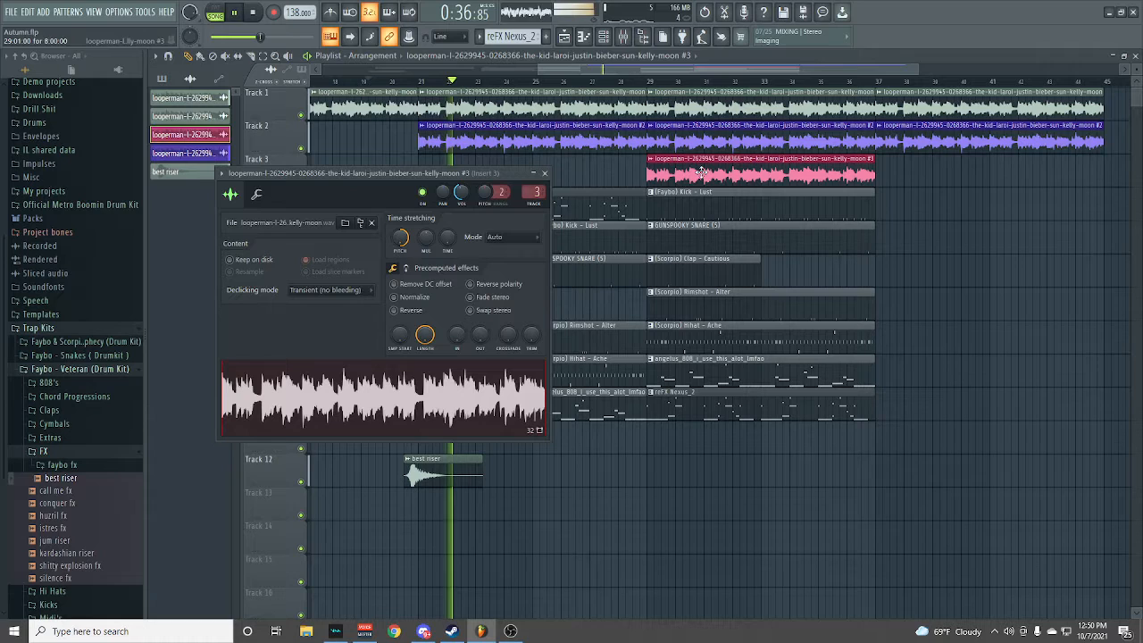
{"action": "left_click", "coordinate": [545, 173]}
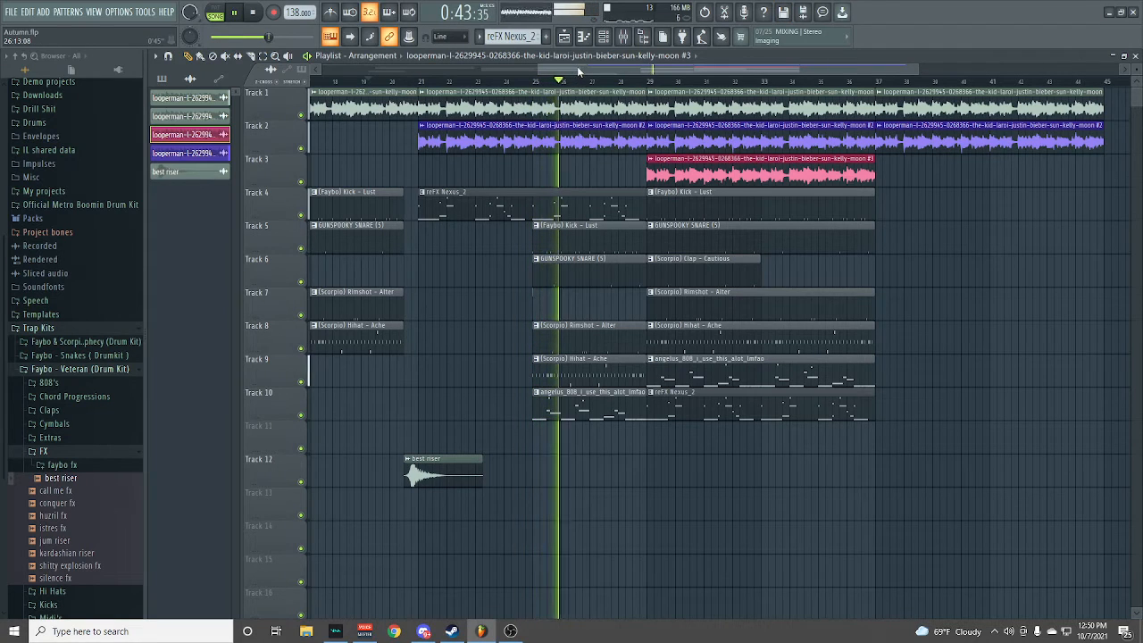
- Set the channel volume of the looperman #3 melody clip to 61% and play back from bar 26
{"action": "left_click_drag", "start_coordinate": [577, 71], "coordinate": [614, 76]}
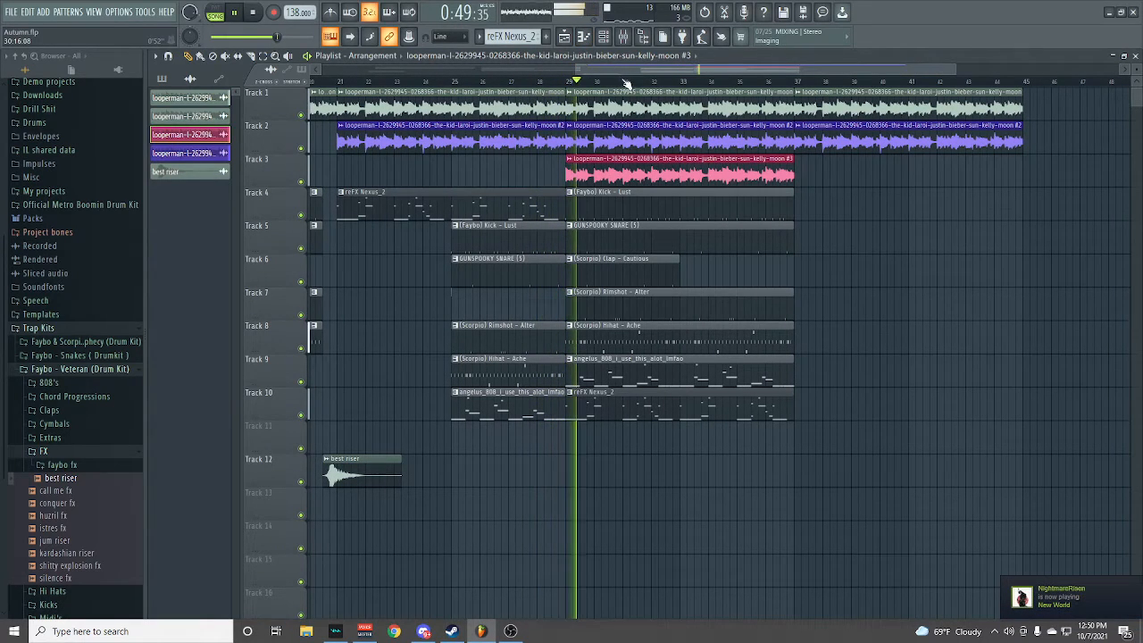
{"action": "double_click", "coordinate": [636, 173]}
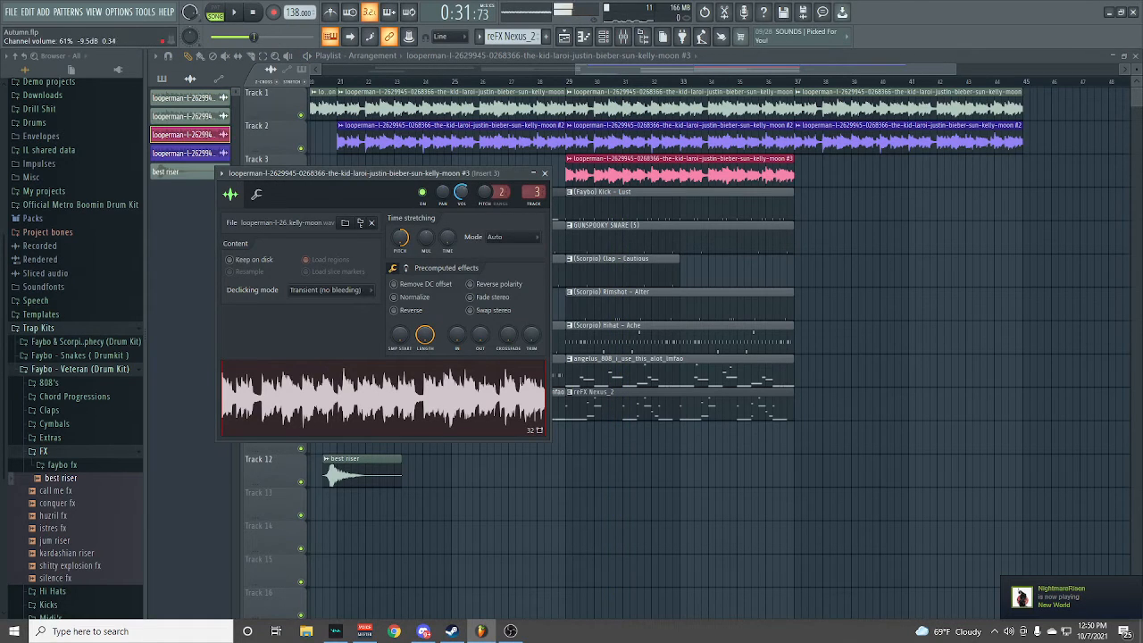
{"action": "left_click", "coordinate": [482, 82]}
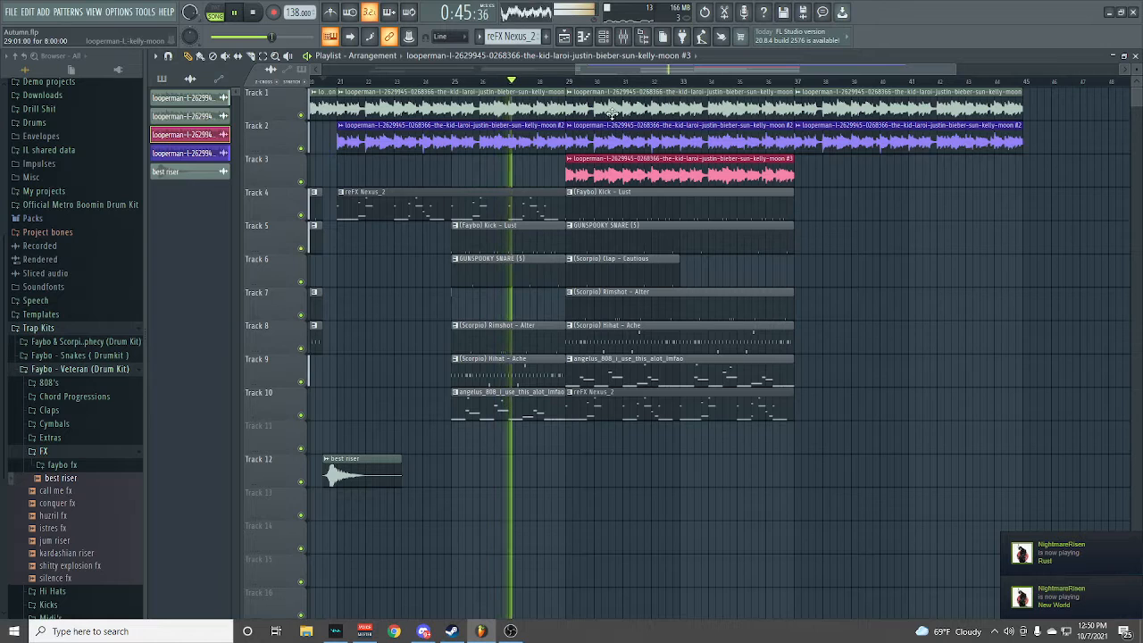
- Place another looperman #3 melody clip on Track 3 from bar 37 to bar 45
{"action": "left_click_drag", "start_coordinate": [594, 70], "coordinate": [608, 75]}
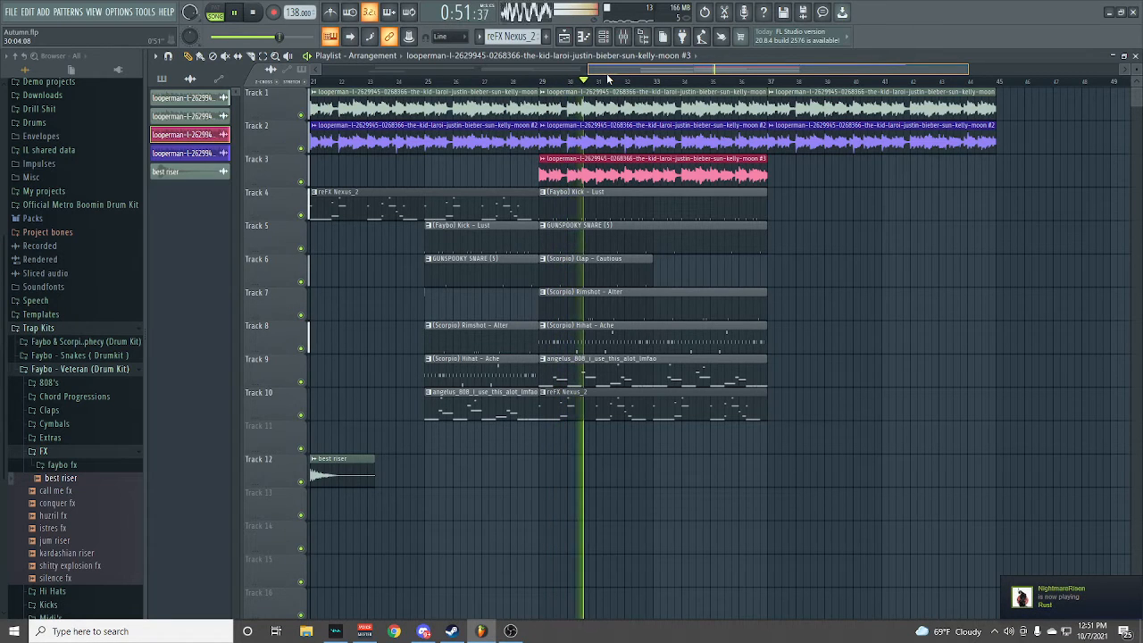
{"action": "left_click_drag", "start_coordinate": [608, 74], "coordinate": [685, 83]}
{"action": "left_click_drag", "start_coordinate": [608, 177], "coordinate": [603, 176]}
- Place all seven patterns, from the kick to reFX Nexus_2, together on Tracks 4 to 10 starting at bar 37
{"action": "left_click", "coordinate": [162, 80]}
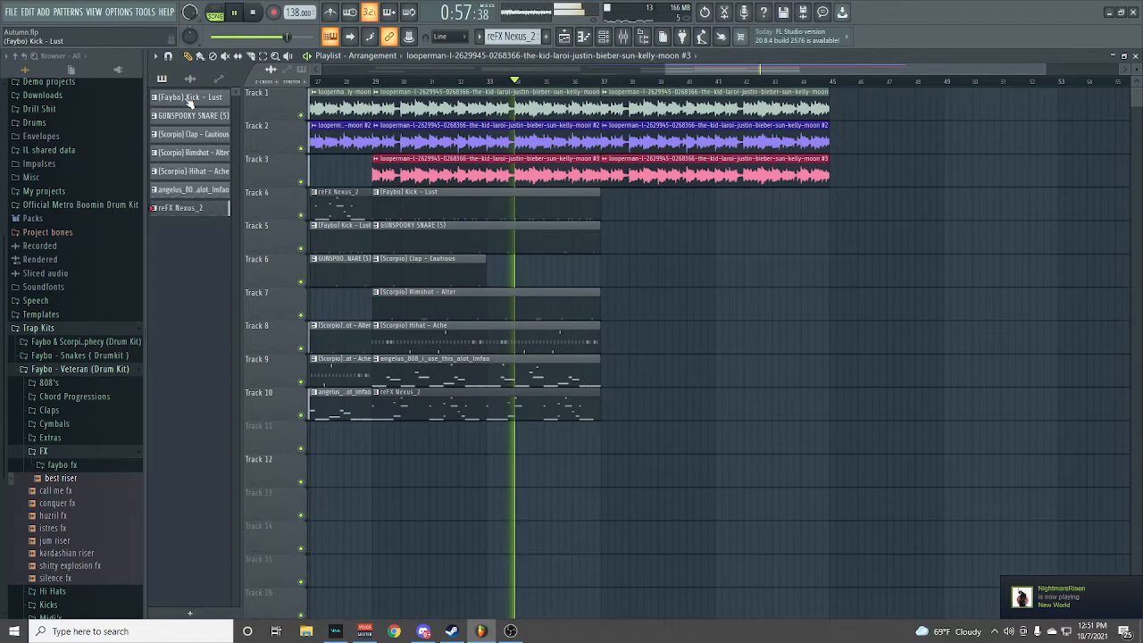
{"action": "left_click", "coordinate": [190, 99]}
{"action": "left_click", "coordinate": [191, 117], "text": "ctrl"}
{"action": "left_click", "coordinate": [190, 137], "text": "ctrl"}
{"action": "left_click", "coordinate": [189, 154], "text": "ctrl"}
{"action": "left_click", "coordinate": [189, 172], "text": "ctrl"}
{"action": "left_click", "coordinate": [189, 191], "text": "ctrl"}
{"action": "left_click", "coordinate": [187, 210], "text": "ctrl"}
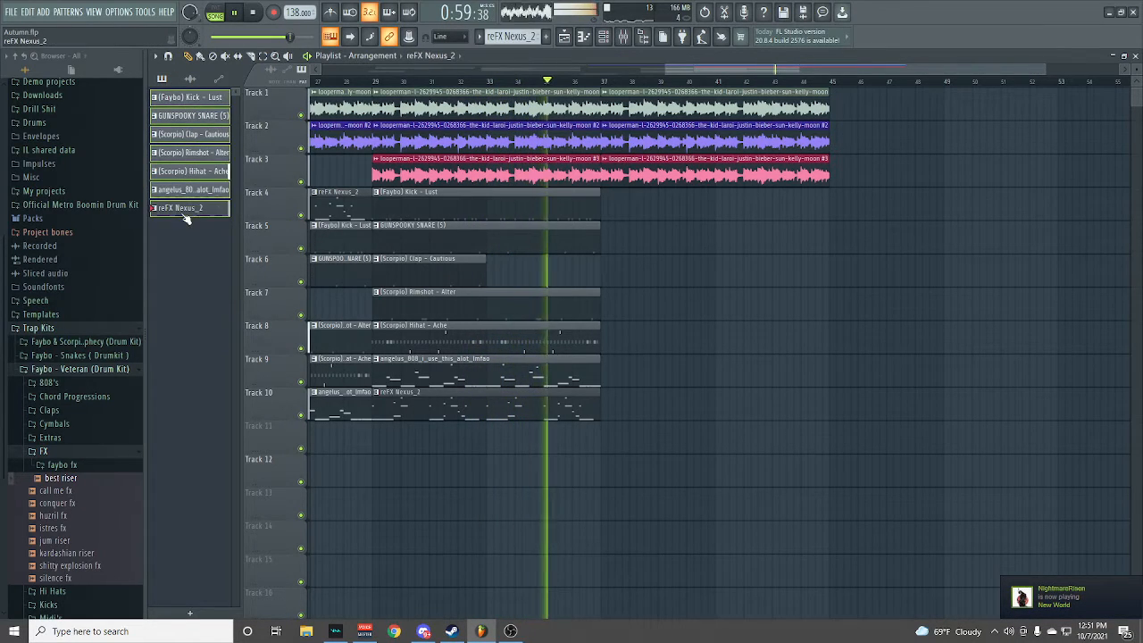
{"action": "mouse_move", "coordinate": [192, 153]}
{"action": "left_mouse_down"}
{"action": "mouse_move", "coordinate": [649, 234]}
{"action": "mouse_move", "coordinate": [641, 212]}
{"action": "left_mouse_up"}
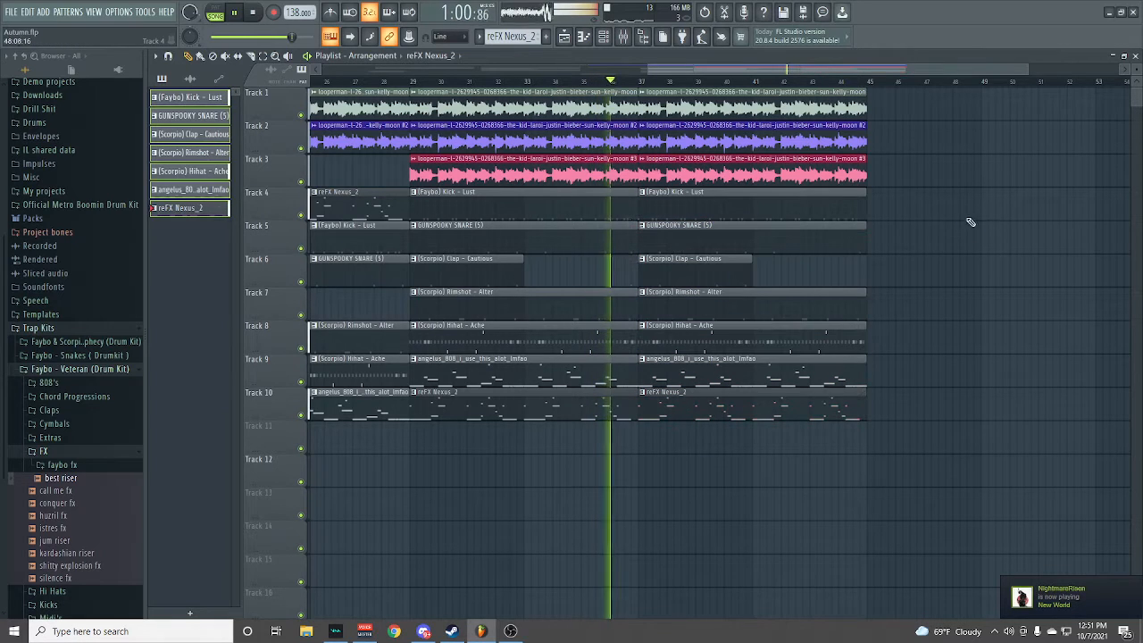
- Delete the kick, snare, clap, rimshot, hihat and 808 clips between bars 37 and 45, keeping only reFX Nexus_2
{"action": "right_click", "coordinate": [709, 209]}
{"action": "right_click", "coordinate": [707, 239]}
{"action": "right_click", "coordinate": [705, 273]}
{"action": "right_click", "coordinate": [702, 306]}
{"action": "right_click", "coordinate": [699, 341]}
{"action": "right_click", "coordinate": [727, 376]}
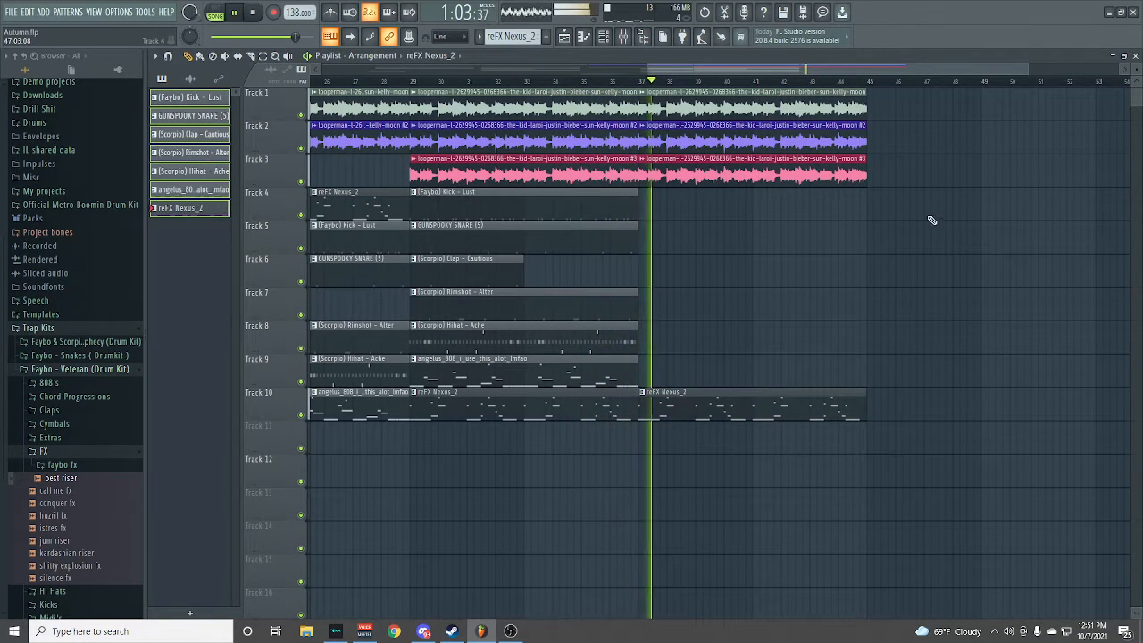
- Place the unnumbered looperman melody clip on Track 1 and the #3 melody clip on Track 3 from bar 45 to bar 53
{"action": "left_click", "coordinate": [728, 93]}
{"action": "left_click", "coordinate": [879, 105]}
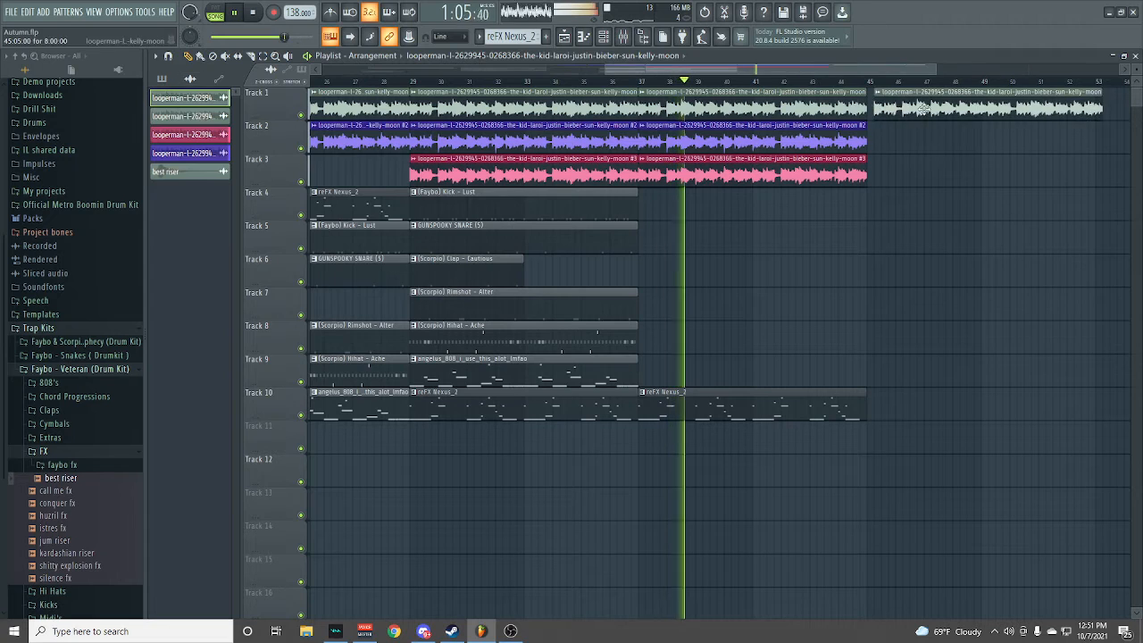
{"action": "left_click", "coordinate": [188, 134]}
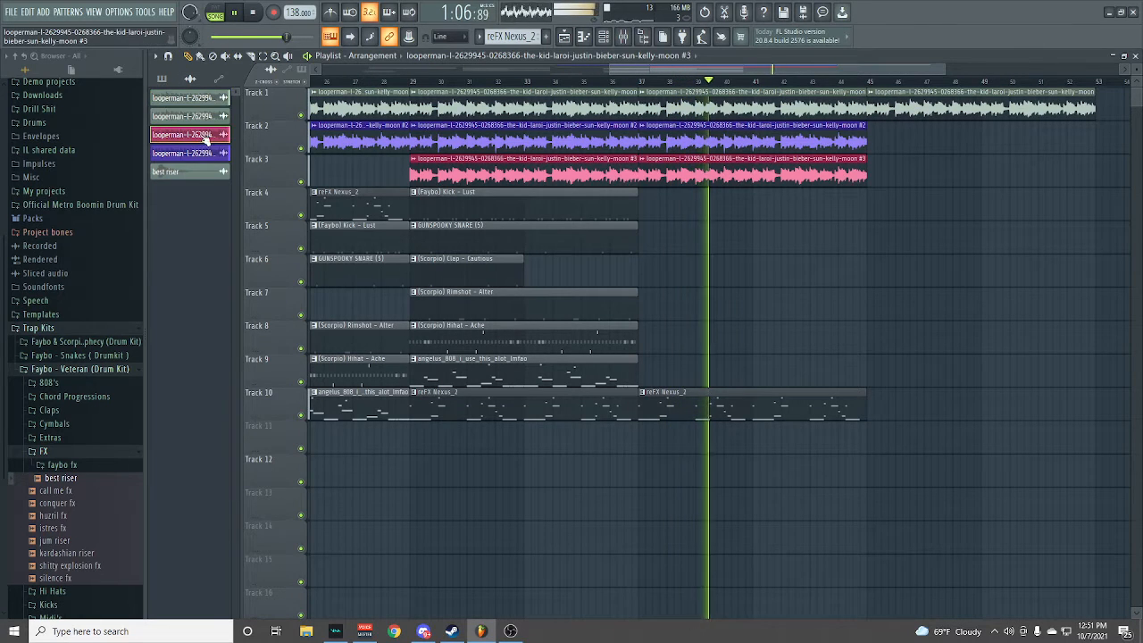
{"action": "left_click", "coordinate": [881, 169]}
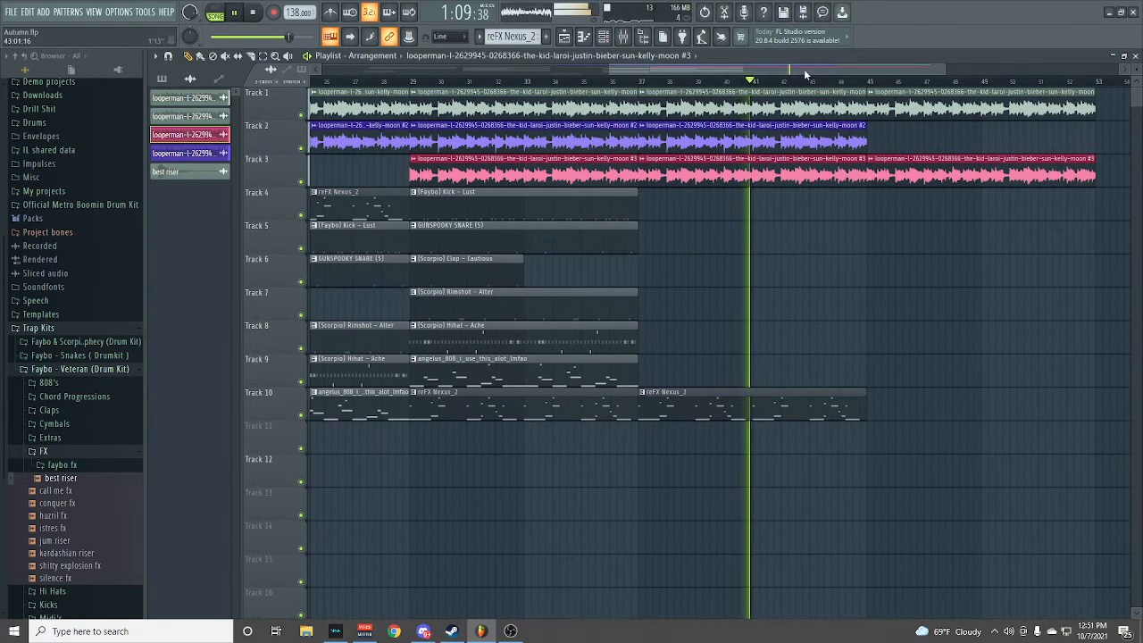
- Trim the last reFX Nexus_2 clip to end half a bar before bar 45 and start a best riser clip there on Track 13
{"action": "left_click_drag", "start_coordinate": [803, 70], "coordinate": [884, 71]}
{"action": "left_click", "coordinate": [183, 172]}
{"action": "left_click", "coordinate": [682, 501]}
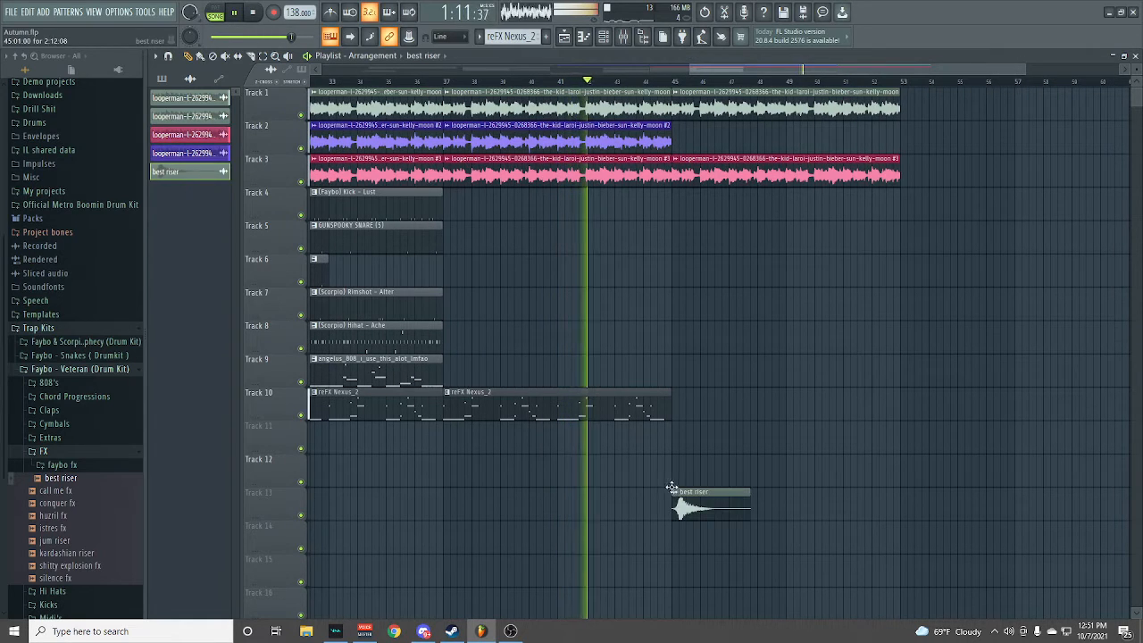
{"action": "left_click_drag", "start_coordinate": [670, 410], "coordinate": [656, 409]}
- Stop playback and place all seven patterns together on Tracks 4 to 10 starting at bar 45
{"action": "key", "text": "space"}
{"action": "left_click", "coordinate": [173, 80]}
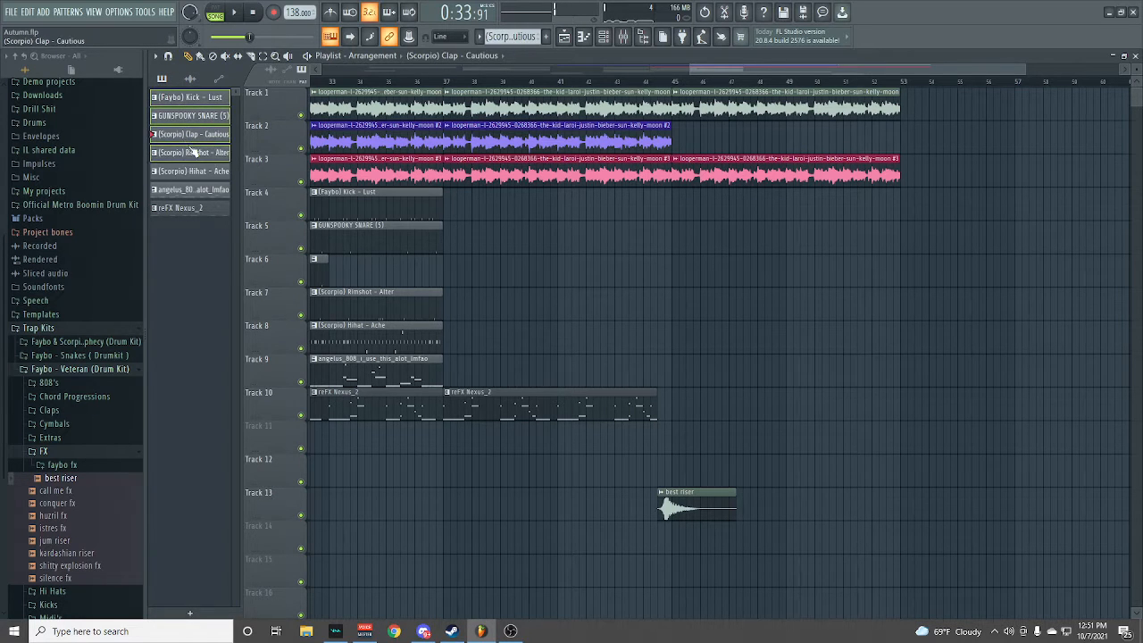
{"action": "left_click_drag", "start_coordinate": [196, 191], "coordinate": [718, 212]}
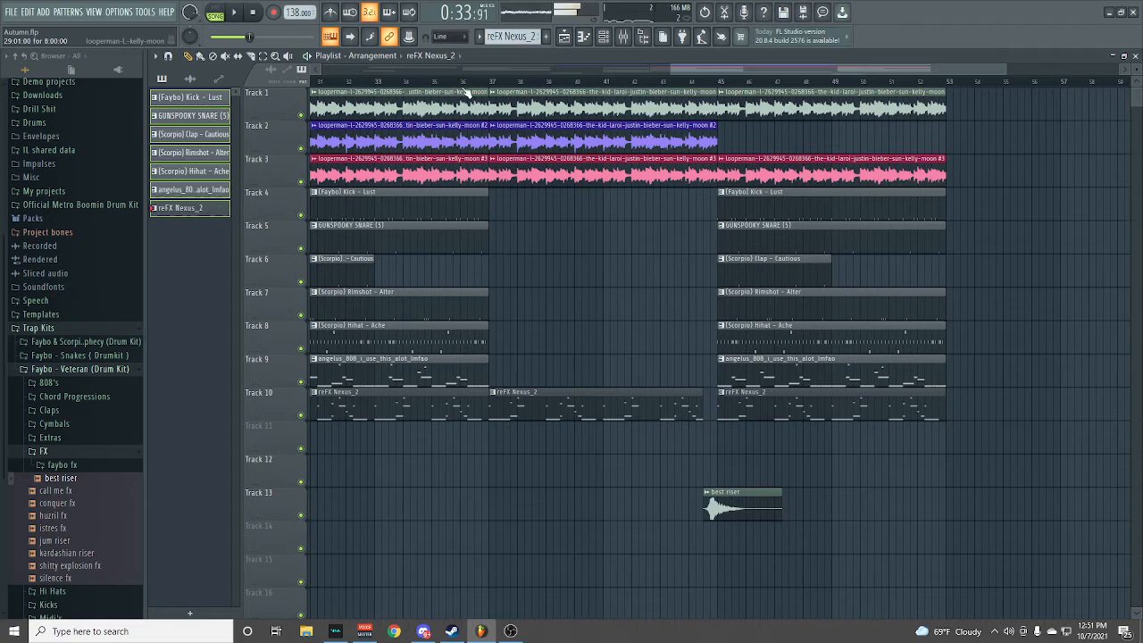
- Play back the section after bar 37 and check the channel volumes in the channel rack
{"action": "key", "text": "space"}
{"action": "key", "text": "space"}
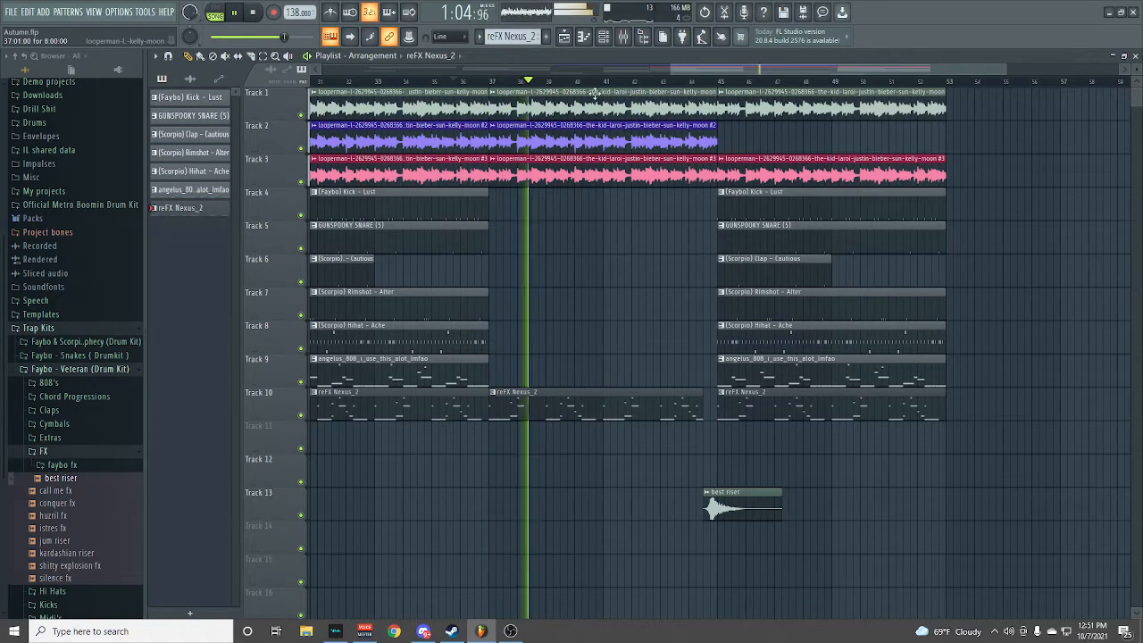
{"action": "key", "text": "F9"}
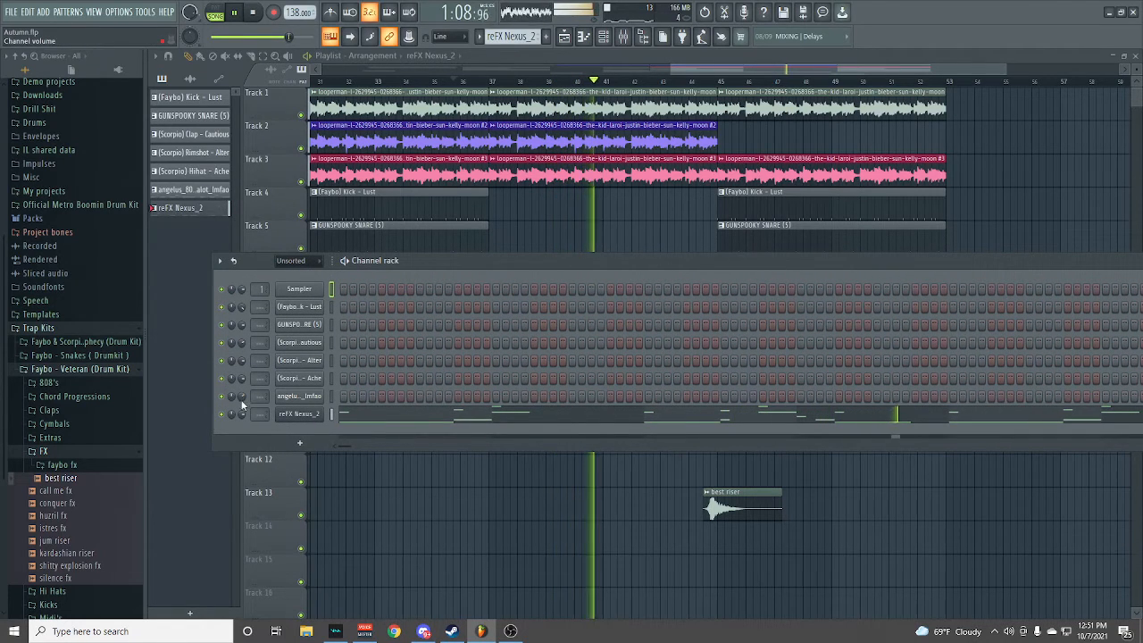
{"action": "left_click_drag", "start_coordinate": [575, 263], "coordinate": [160, 292]}
{"action": "left_click", "coordinate": [1114, 289]}
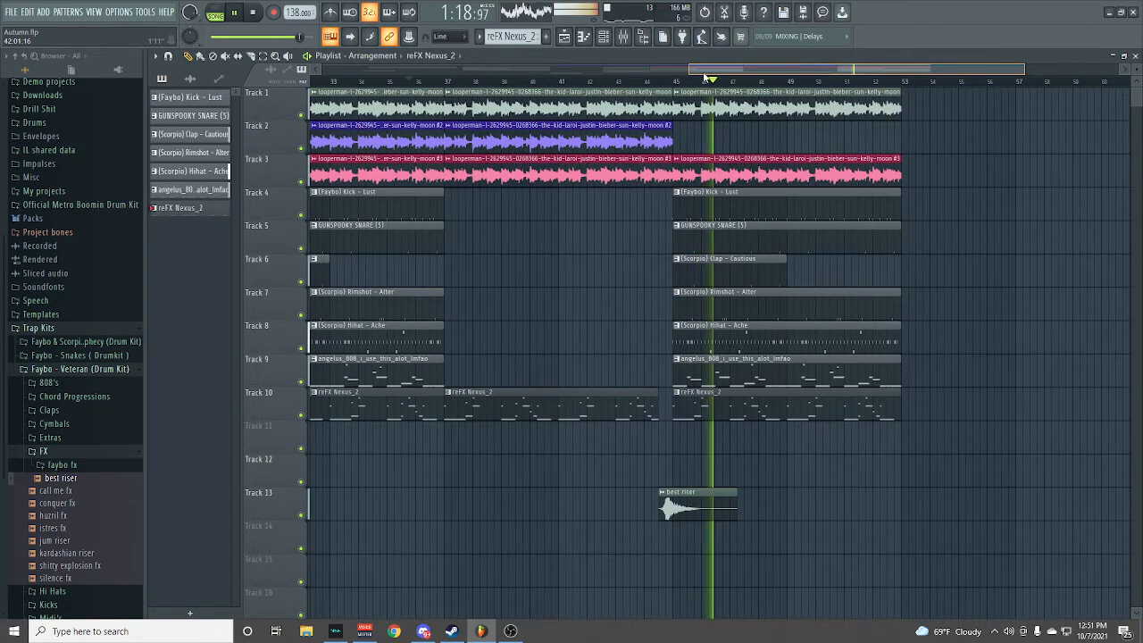
- Place the unnumbered looperman melody clip on Track 1 and the #2 melody clip on Track 2 from bar 53 to bar 61
{"action": "left_click_drag", "start_coordinate": [704, 74], "coordinate": [752, 83]}
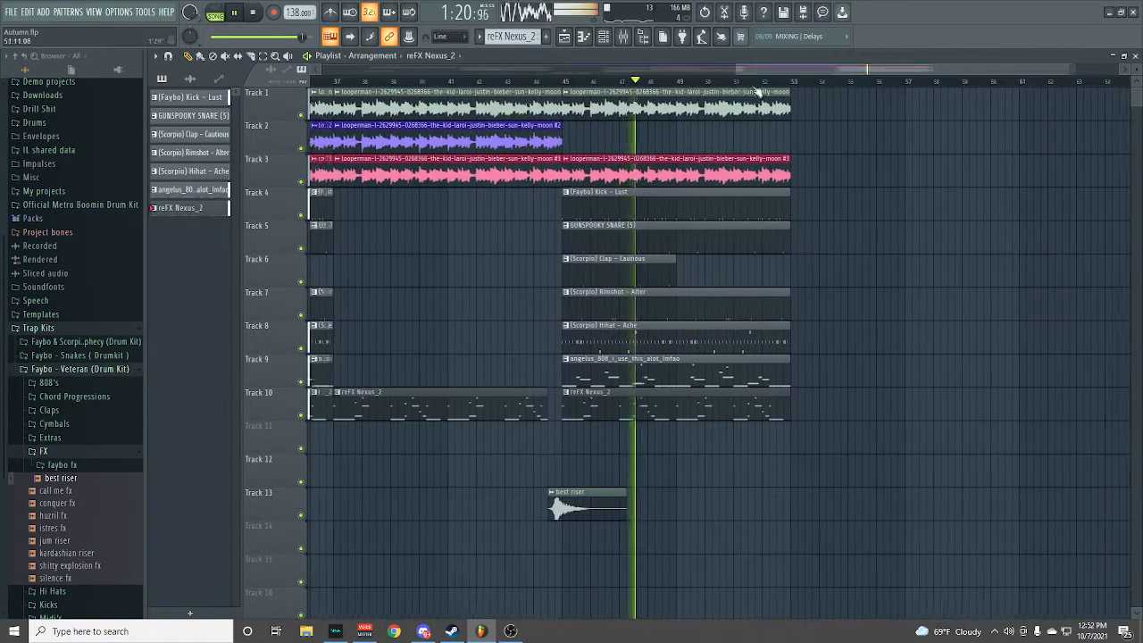
{"action": "left_click", "coordinate": [785, 109]}
{"action": "left_click", "coordinate": [792, 111]}
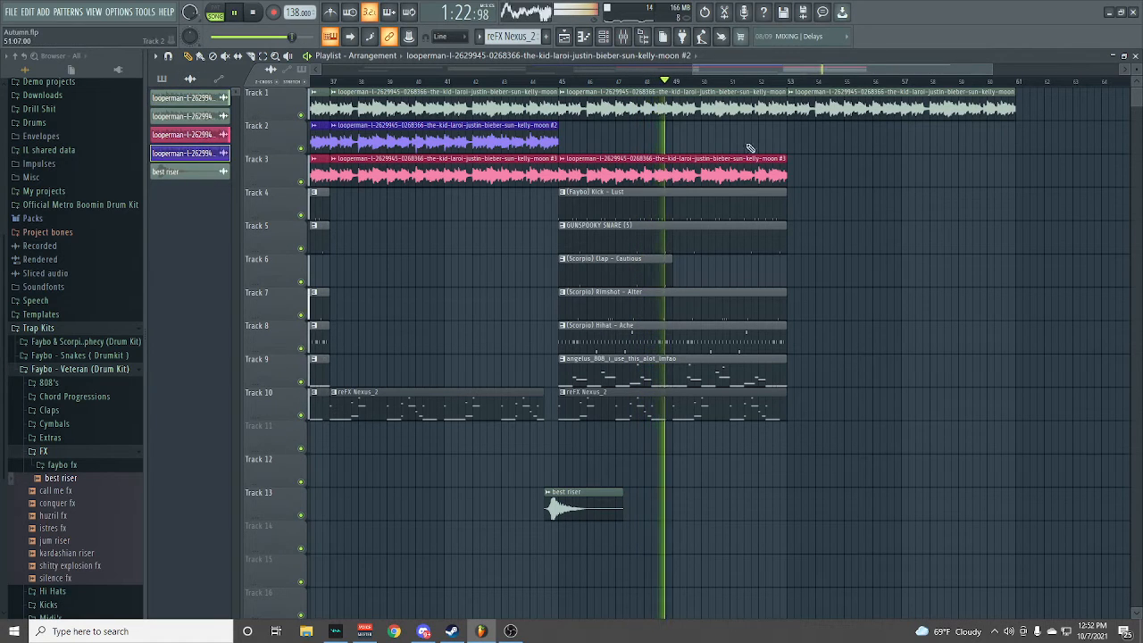
{"action": "left_click", "coordinate": [789, 140]}
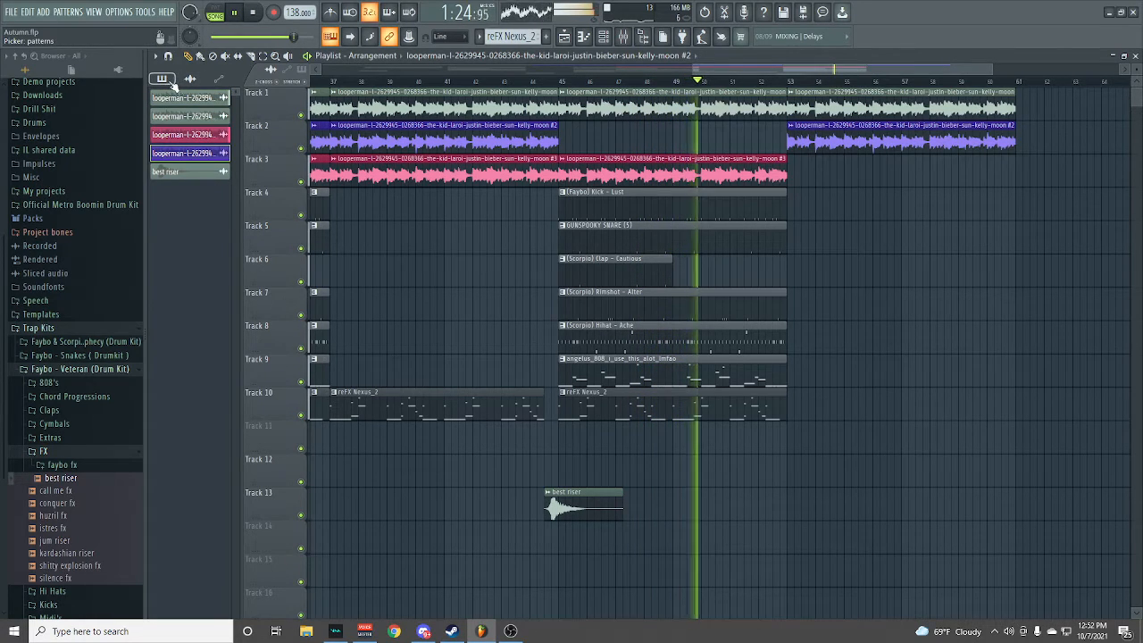
- Place all seven patterns, from the kick to reFX Nexus_2, together on Tracks 4 to 10 starting at bar 53
{"action": "scroll", "coordinate": [178, 102], "scroll_direction": "up", "scroll_amount": 3}
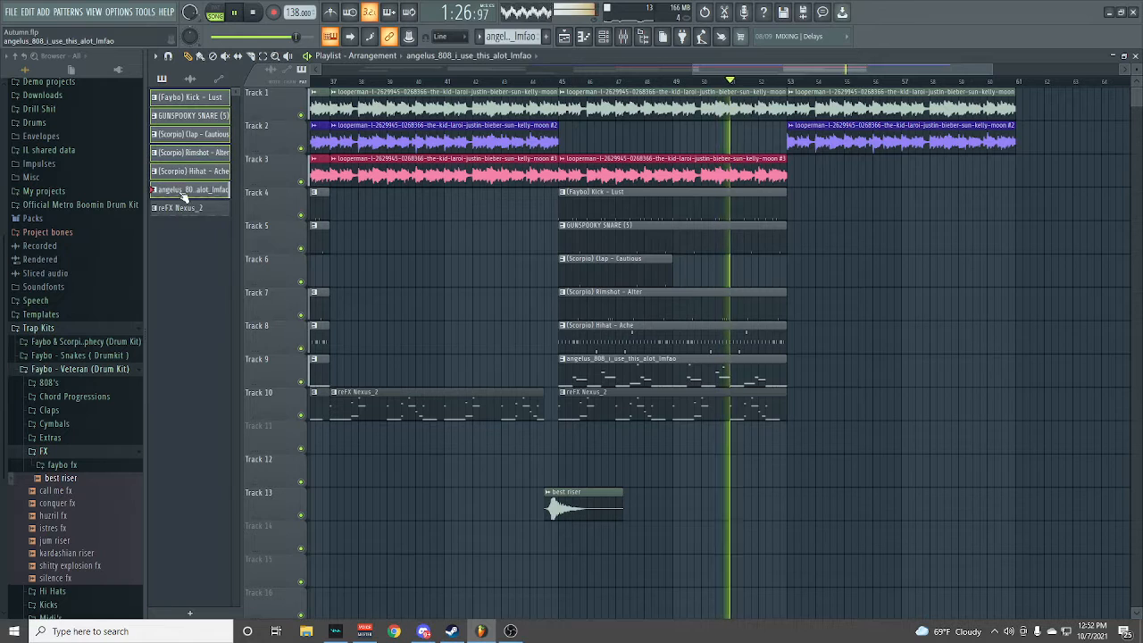
{"action": "left_click_drag", "start_coordinate": [193, 189], "coordinate": [823, 208]}
{"action": "left_click_drag", "start_coordinate": [784, 73], "coordinate": [795, 69]}
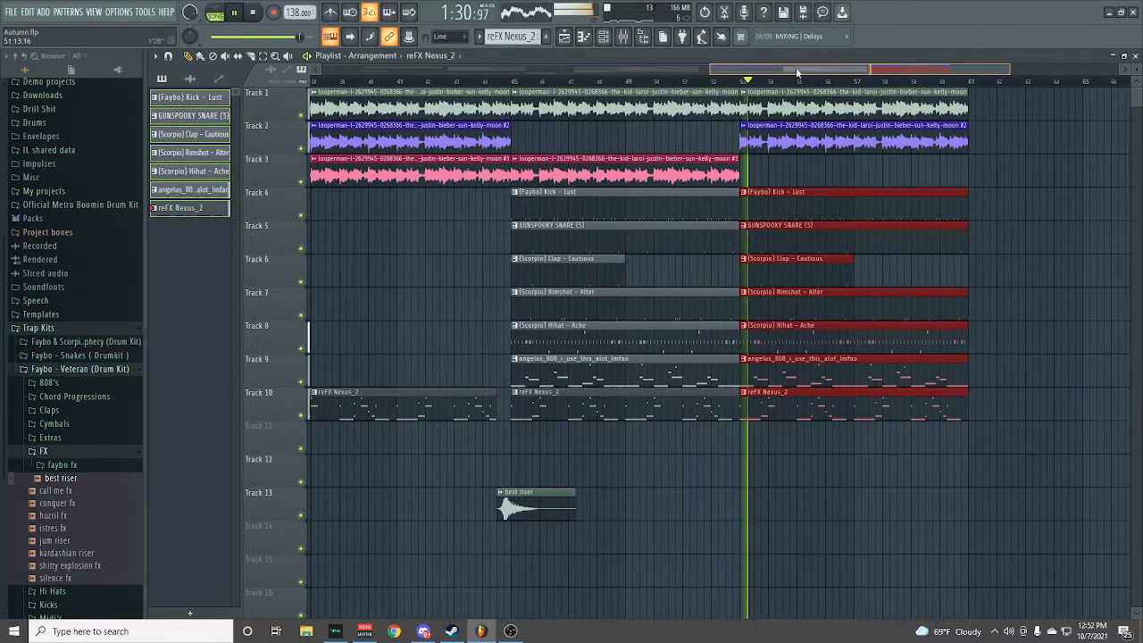
- Extend the unnumbered looperman melody on Track 1 with another clip from bar 61 to bar 69
{"action": "left_click_drag", "start_coordinate": [798, 72], "coordinate": [831, 73]}
{"action": "left_click", "coordinate": [700, 93]}
{"action": "left_click", "coordinate": [162, 79]}
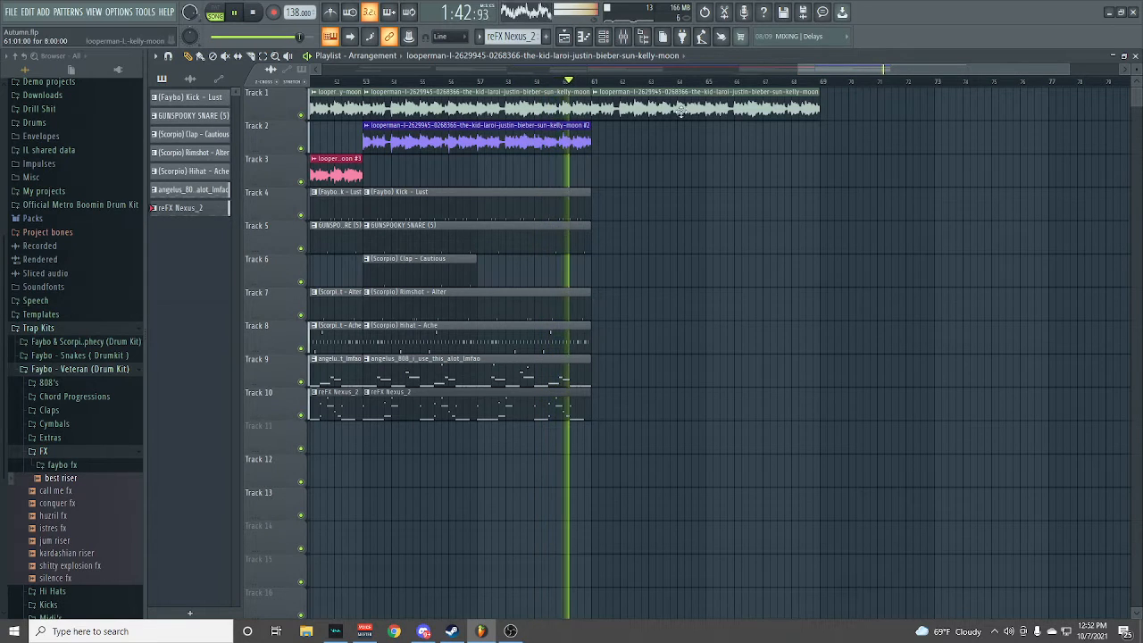
- Trim the kick, snare, rimshot, hihat, 808 and Nexus clips starting at bar 45 to end half a bar before bar 53
{"action": "key", "text": "space"}
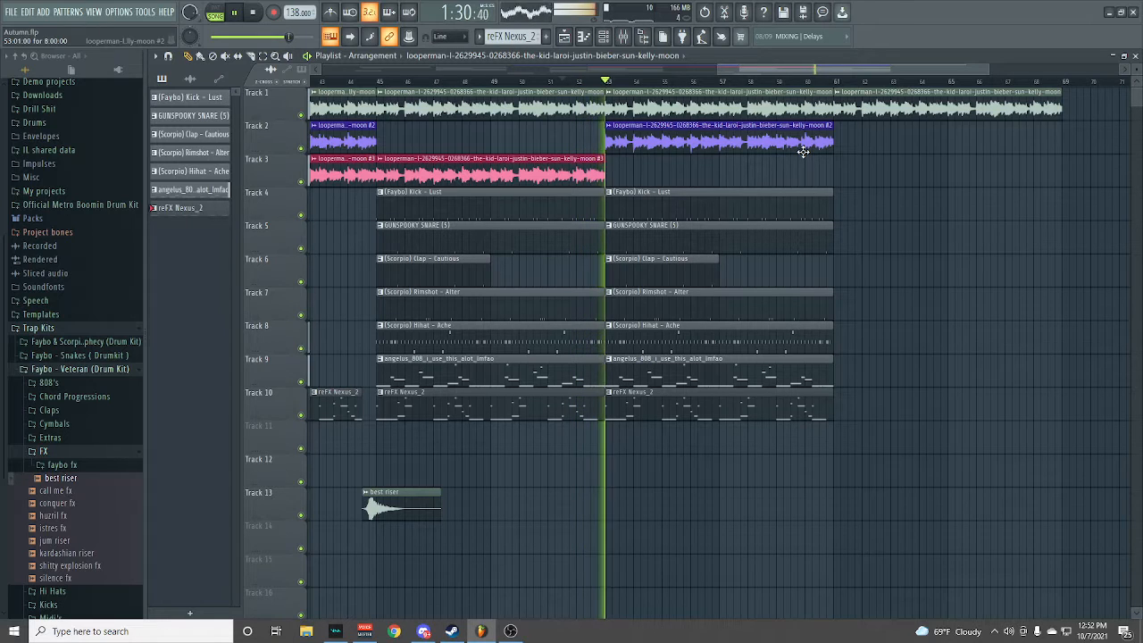
{"action": "key", "text": "space"}
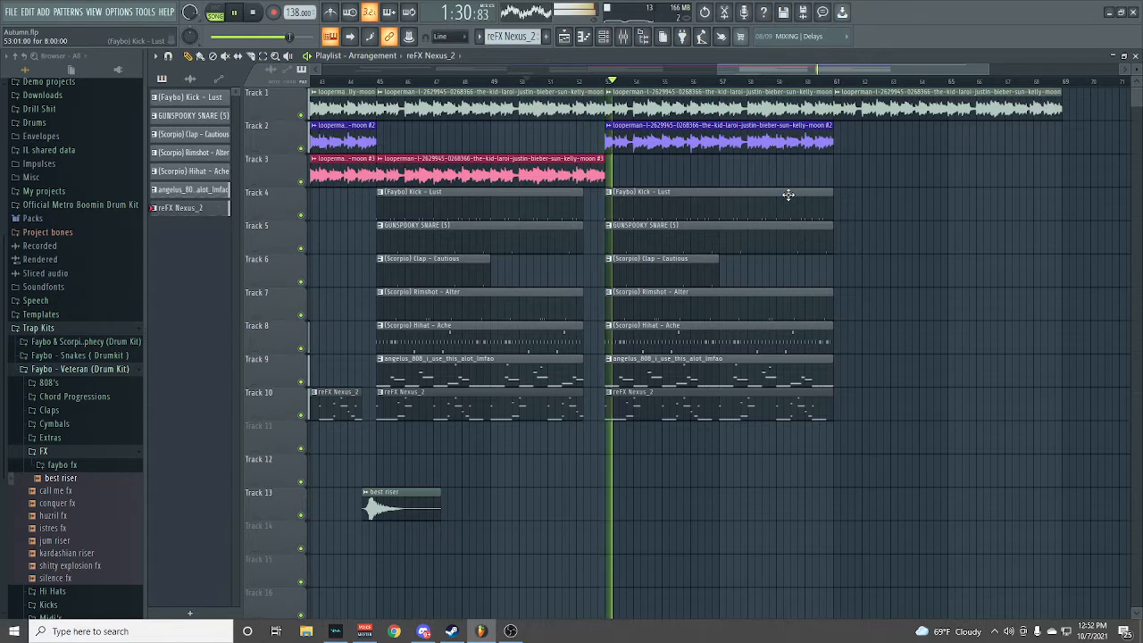
{"action": "left_click_drag", "start_coordinate": [581, 407], "coordinate": [589, 299]}
{"action": "left_click_drag", "start_coordinate": [581, 236], "coordinate": [589, 203]}
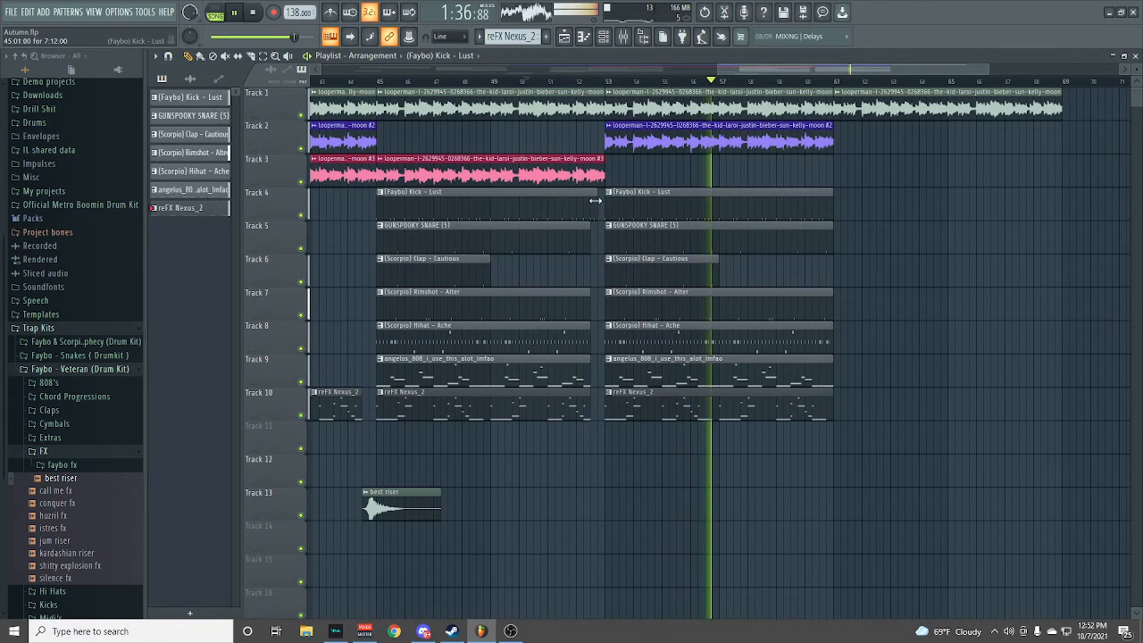
- Place the looperman #3 melody clip on Track 3 from bar 61 to bar 69
{"action": "left_click_drag", "start_coordinate": [766, 70], "coordinate": [776, 69]}
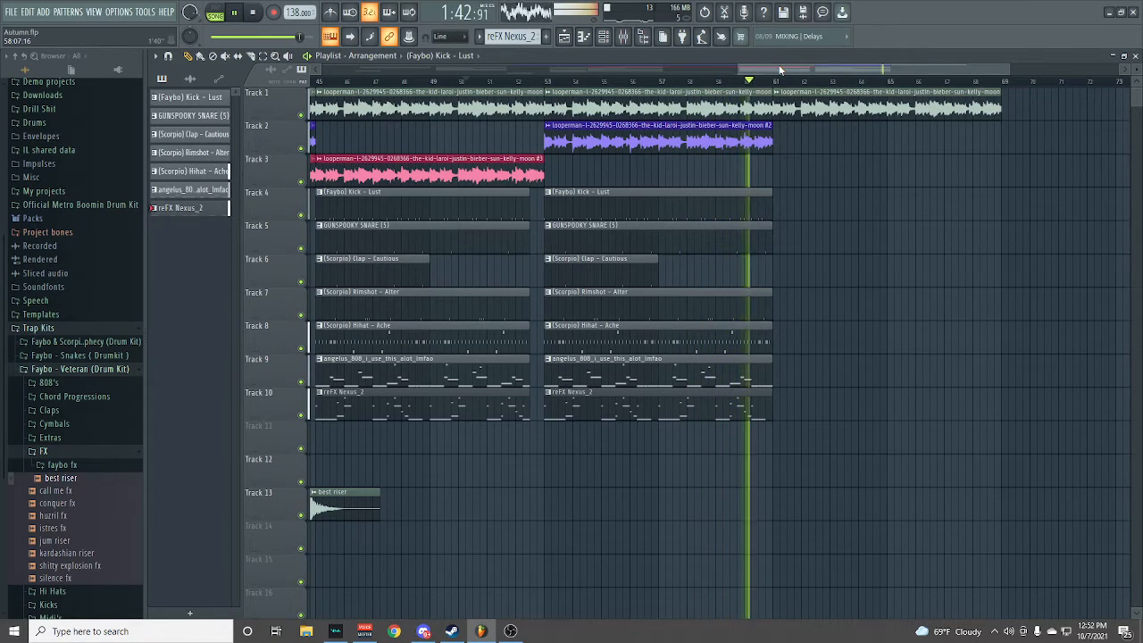
{"action": "mouse_move", "coordinate": [779, 70]}
{"action": "left_mouse_down"}
{"action": "mouse_move", "coordinate": [766, 70]}
{"action": "mouse_move", "coordinate": [924, 85]}
{"action": "mouse_move", "coordinate": [776, 91]}
{"action": "left_mouse_up"}
{"action": "left_click", "coordinate": [722, 108]}
{"action": "key", "text": "space"}
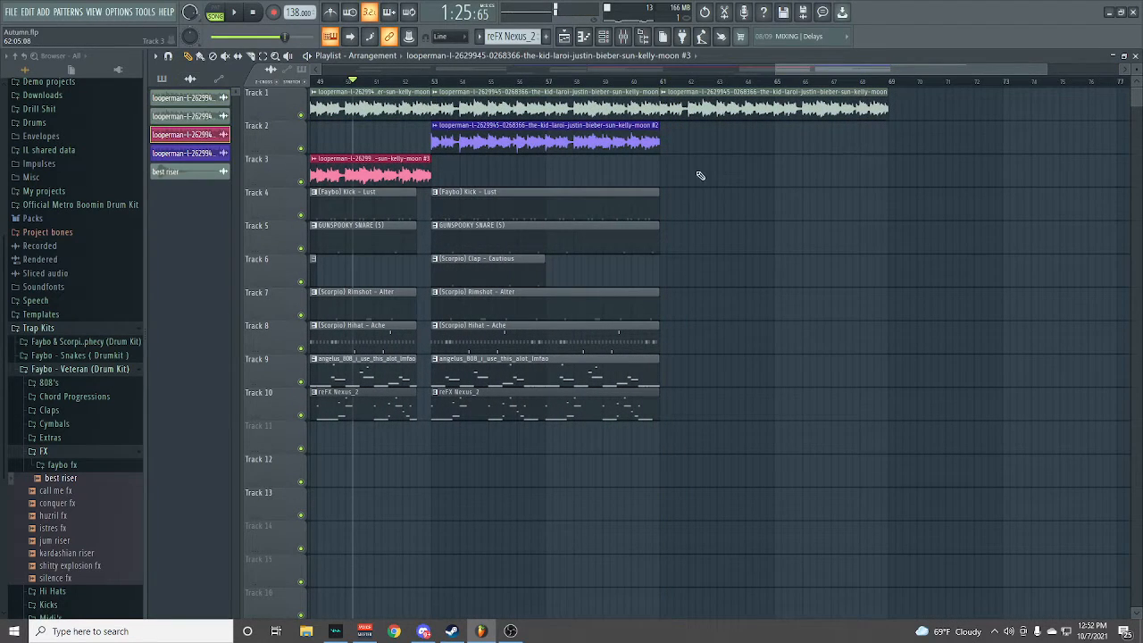
{"action": "left_click", "coordinate": [700, 175]}
- Trim the full-length pattern clips from bar 53 to end half a bar before bar 61 and start a best riser there on Track 12
{"action": "left_click_drag", "start_coordinate": [662, 190], "coordinate": [656, 421]}
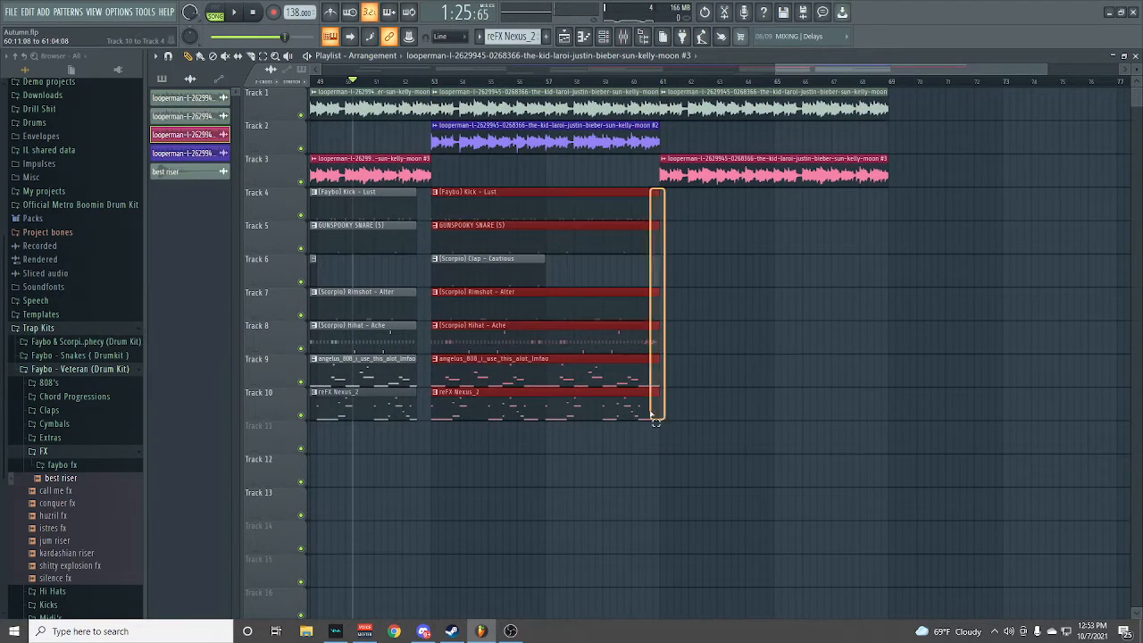
{"action": "left_click", "coordinate": [700, 400]}
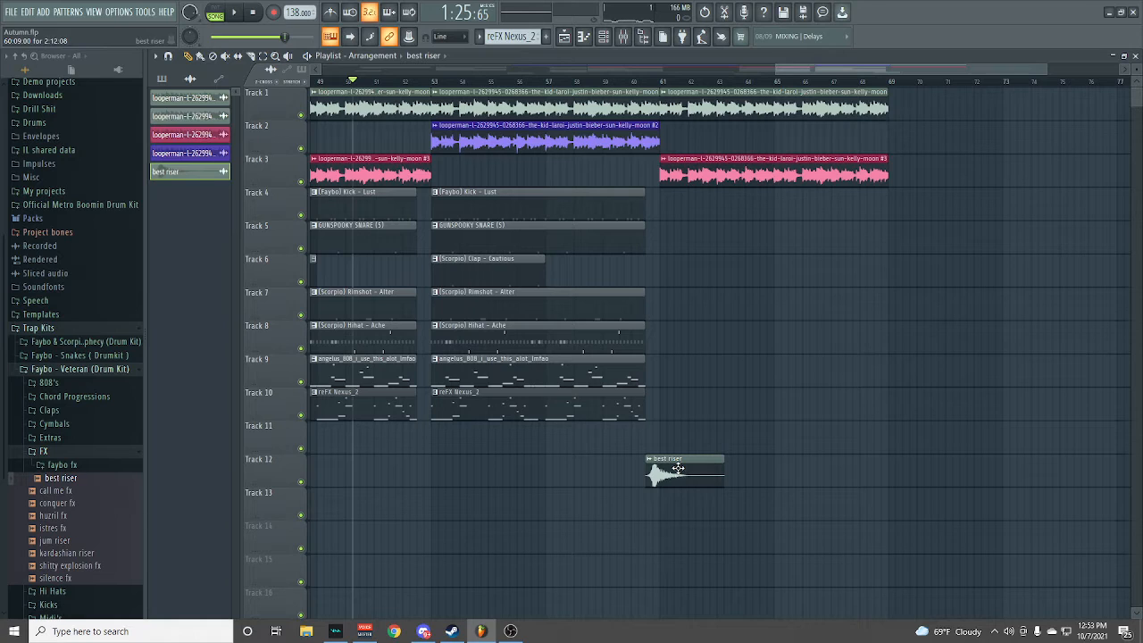
- Place the kick, snare, clap, rimshot, hihat, 808 and Nexus patterns on Tracks 4 to 10 starting at bar 61
{"action": "left_click", "coordinate": [163, 80]}
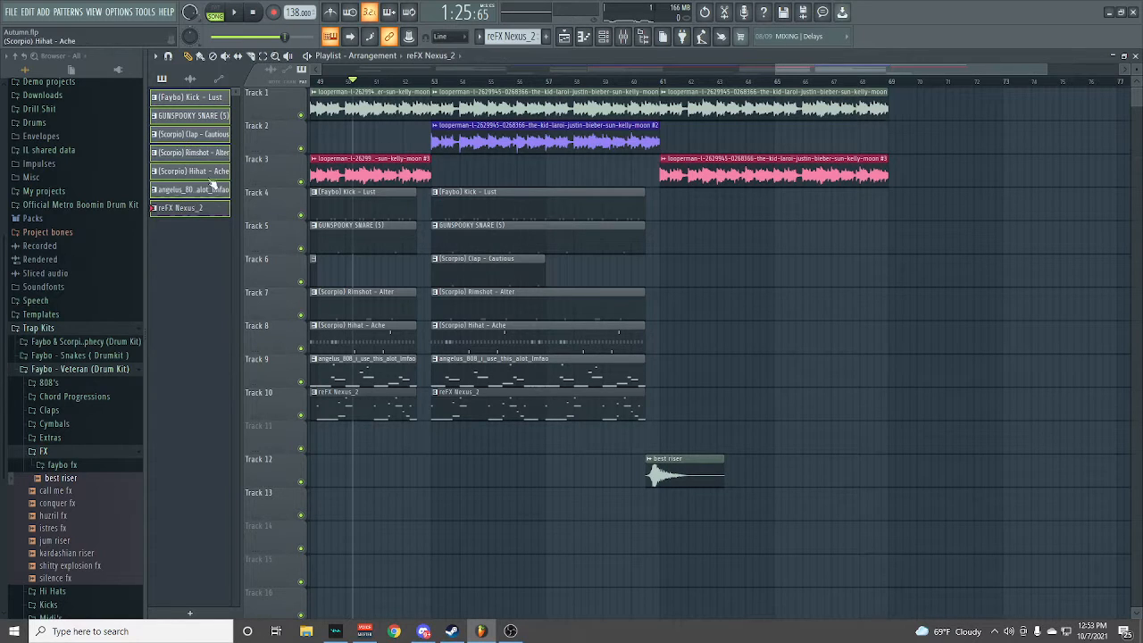
{"action": "left_click_drag", "start_coordinate": [212, 183], "coordinate": [711, 225]}
- Extend the unnumbered looperman melody on Track 1 from bar 69 to 77 and looperman #3 on Track 3 from bar 69 to 73
{"action": "left_click", "coordinate": [782, 107]}
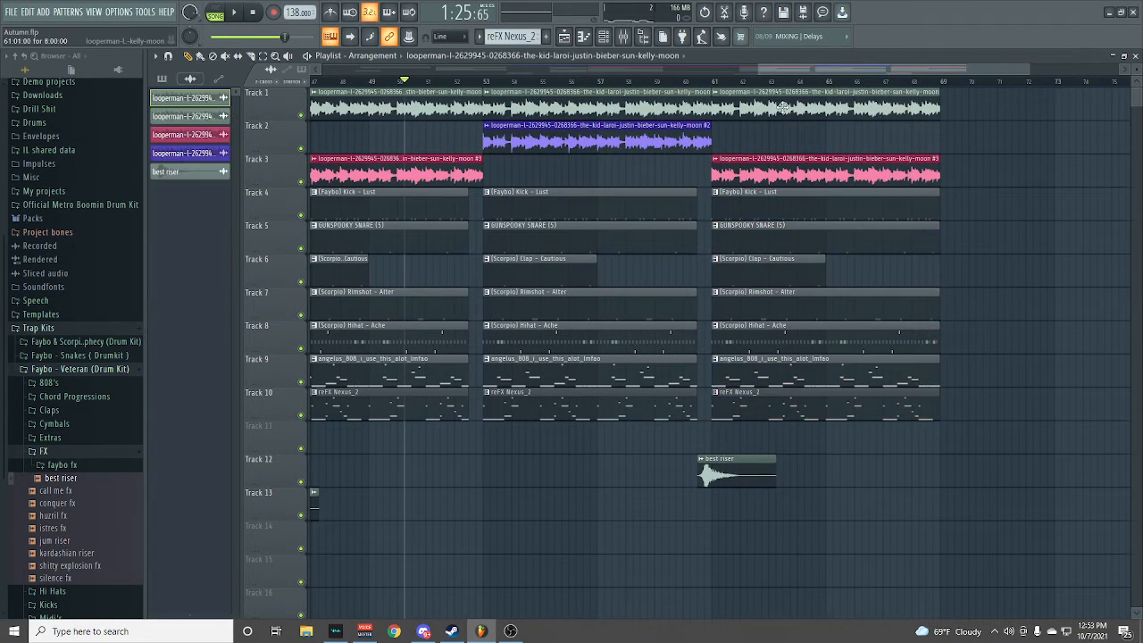
{"action": "left_click", "coordinate": [952, 109]}
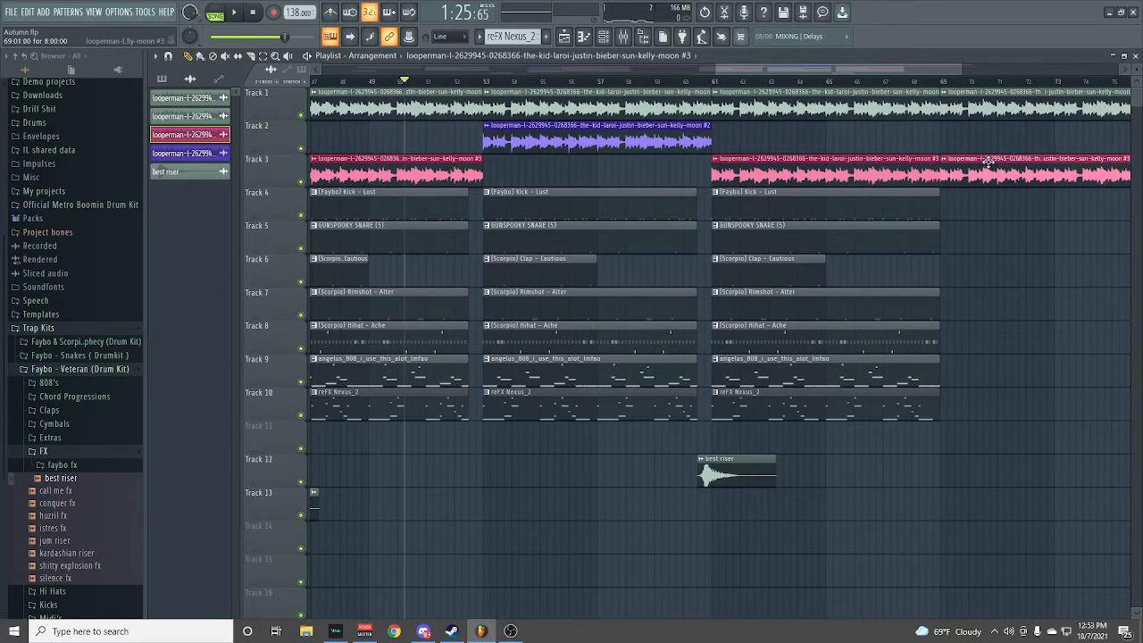
{"action": "left_click_drag", "start_coordinate": [854, 69], "coordinate": [958, 78]}
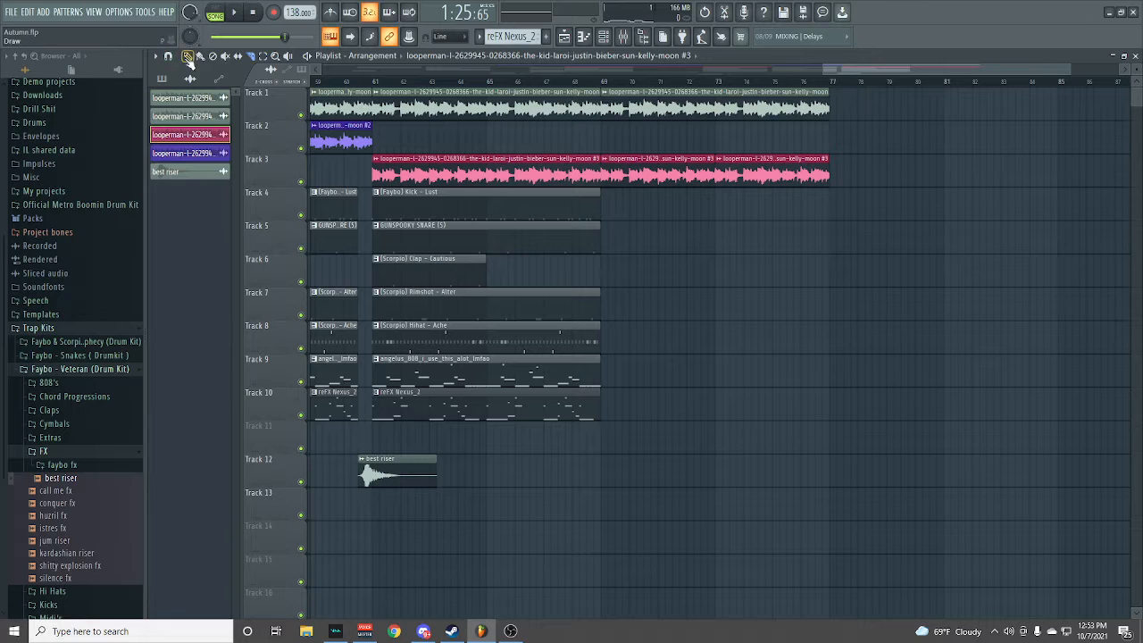
{"action": "left_click_drag", "start_coordinate": [874, 71], "coordinate": [797, 77]}
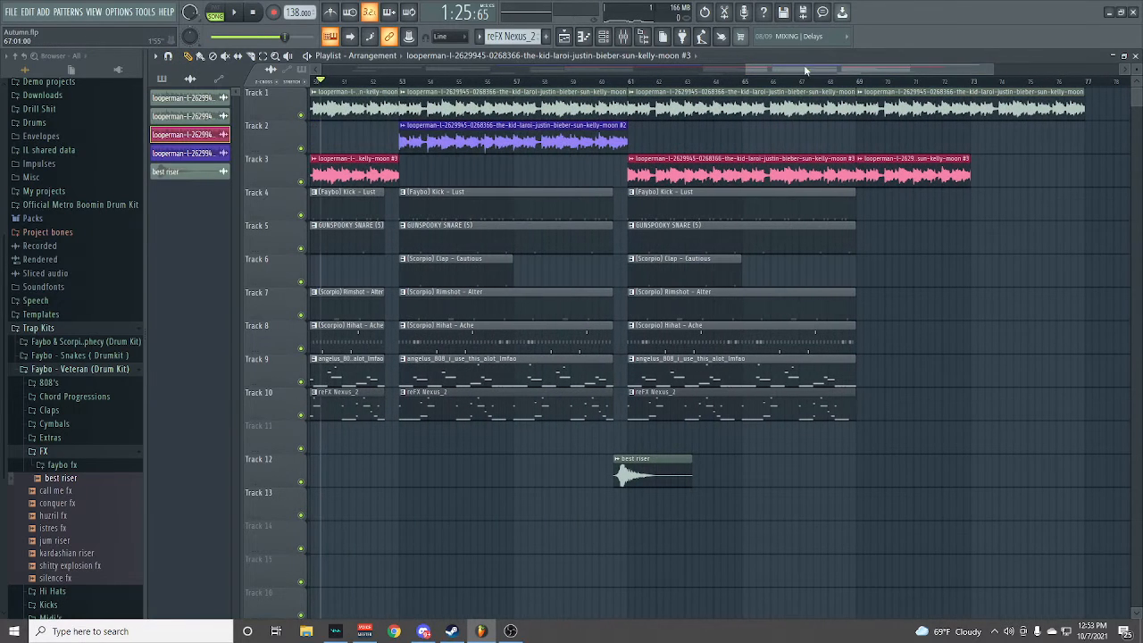
- Delete the 808 clip at bar 61 and shorten that section's rimshot to bar 65, snare to 66, kick to mid-66 and hihat to 68
{"action": "key", "text": "space"}
{"action": "key", "text": "space"}
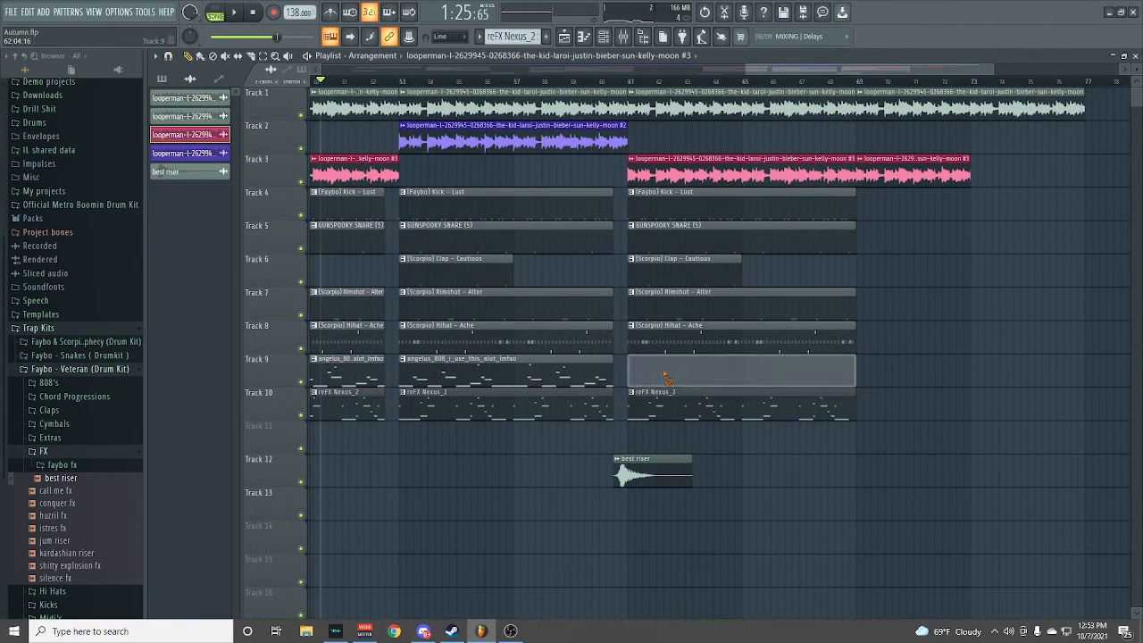
{"action": "right_click", "coordinate": [804, 373]}
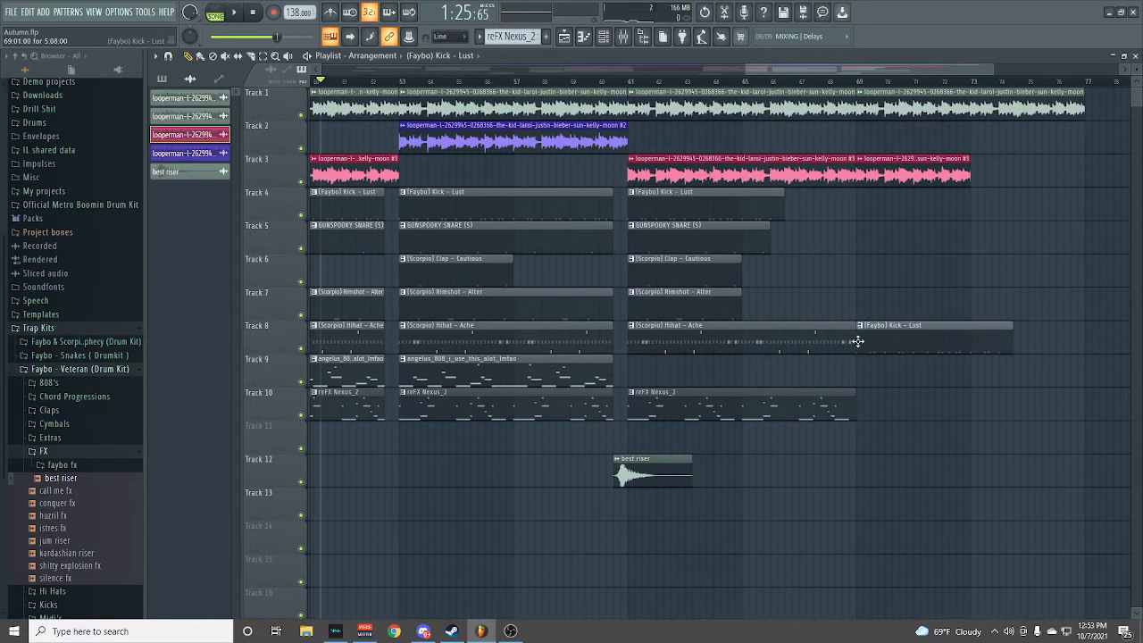
{"action": "right_click", "coordinate": [866, 347]}
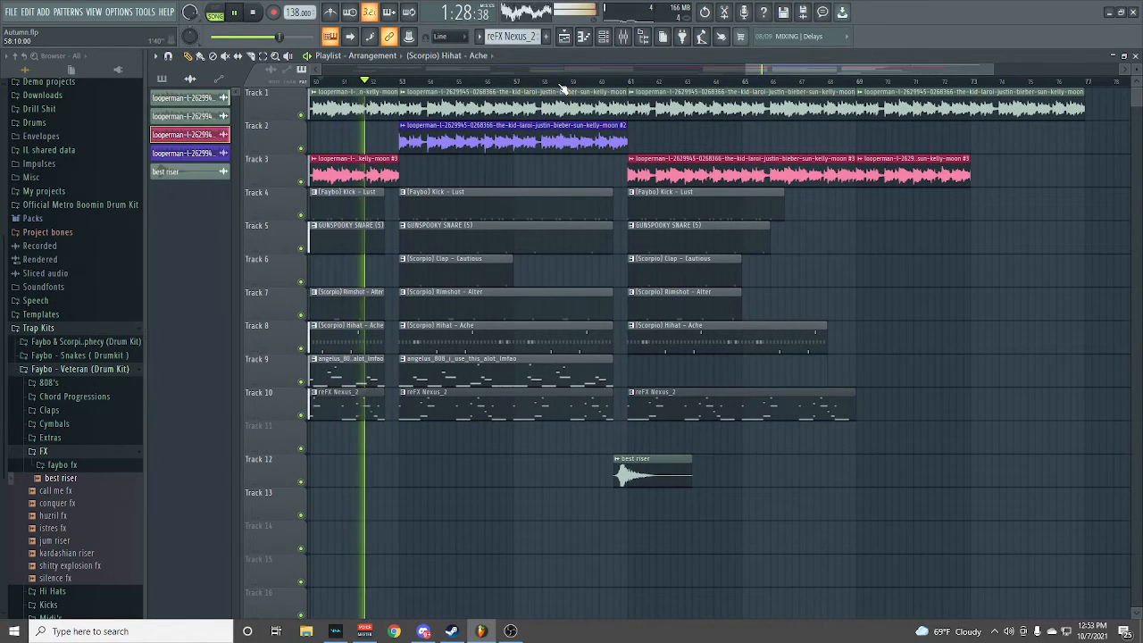
- Copy the best riser onto Track 12 to start half a bar before bar 53
{"action": "left_click", "coordinate": [629, 469]}
{"action": "left_click", "coordinate": [393, 471]}
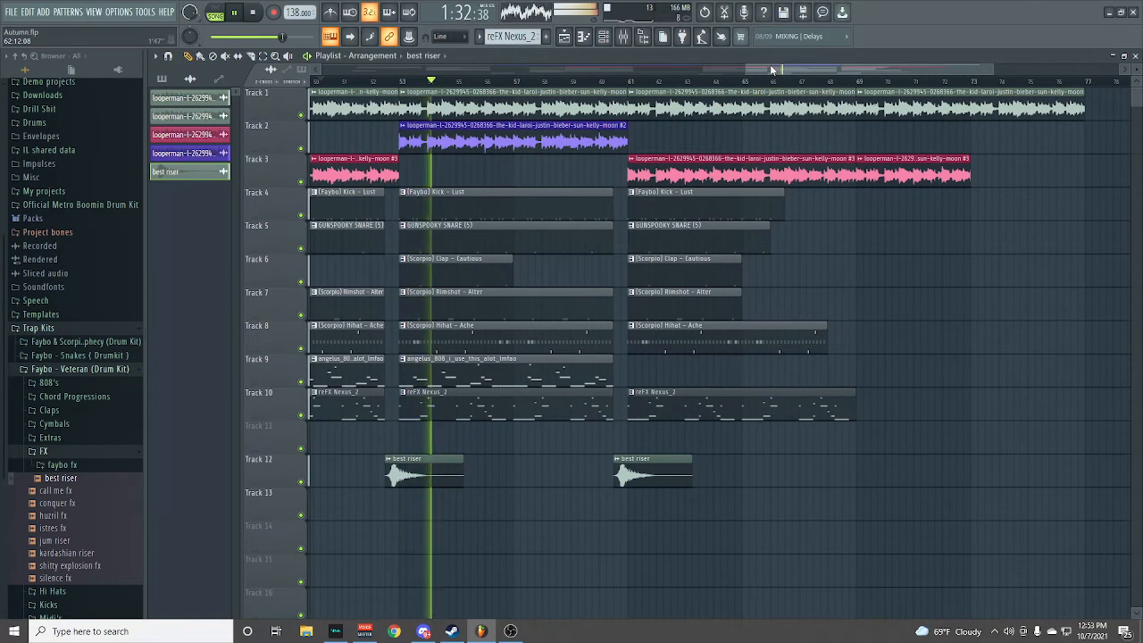
{"action": "mouse_move", "coordinate": [774, 70]}
{"action": "left_mouse_down"}
{"action": "mouse_move", "coordinate": [526, 77]}
{"action": "mouse_move", "coordinate": [779, 77]}
{"action": "left_mouse_up"}
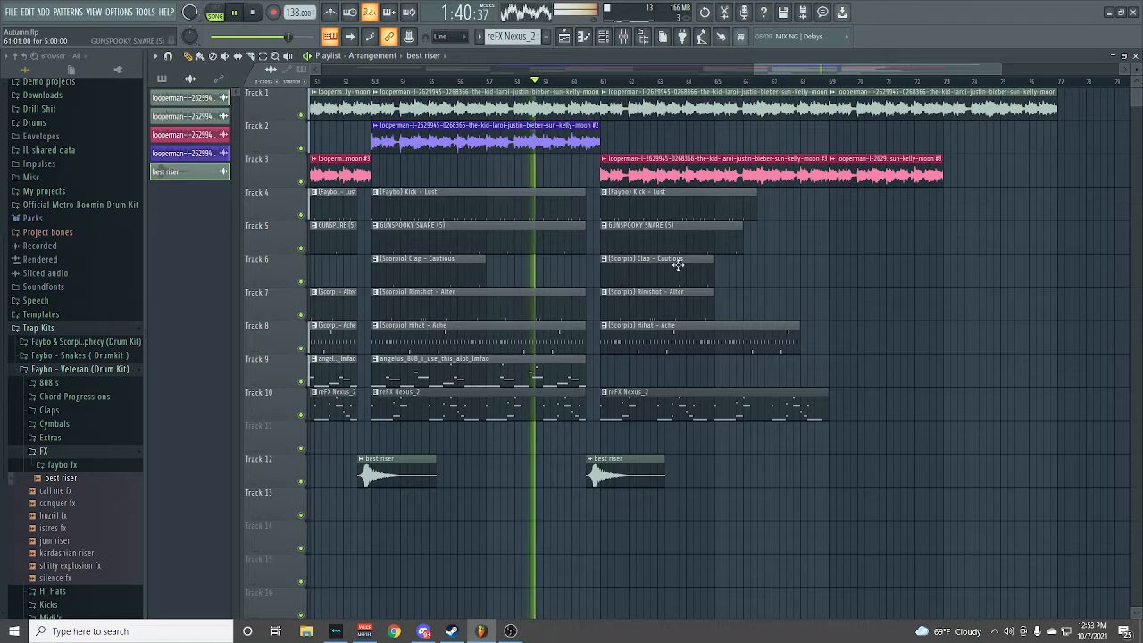
- Add a best riser clip on Track 12 starting half a bar before bar 69
{"action": "mouse_move", "coordinate": [714, 308]}
{"action": "left_mouse_down"}
{"action": "mouse_move", "coordinate": [668, 304]}
{"action": "mouse_move", "coordinate": [719, 301]}
{"action": "left_mouse_up"}
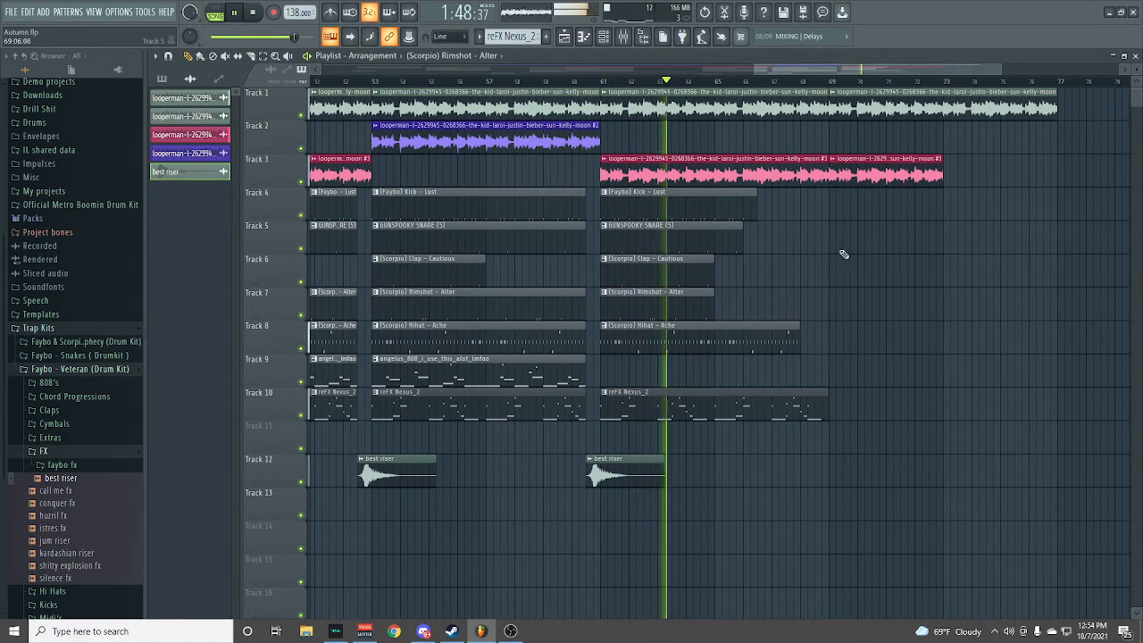
{"action": "left_click", "coordinate": [835, 465]}
{"action": "right_click", "coordinate": [830, 474]}
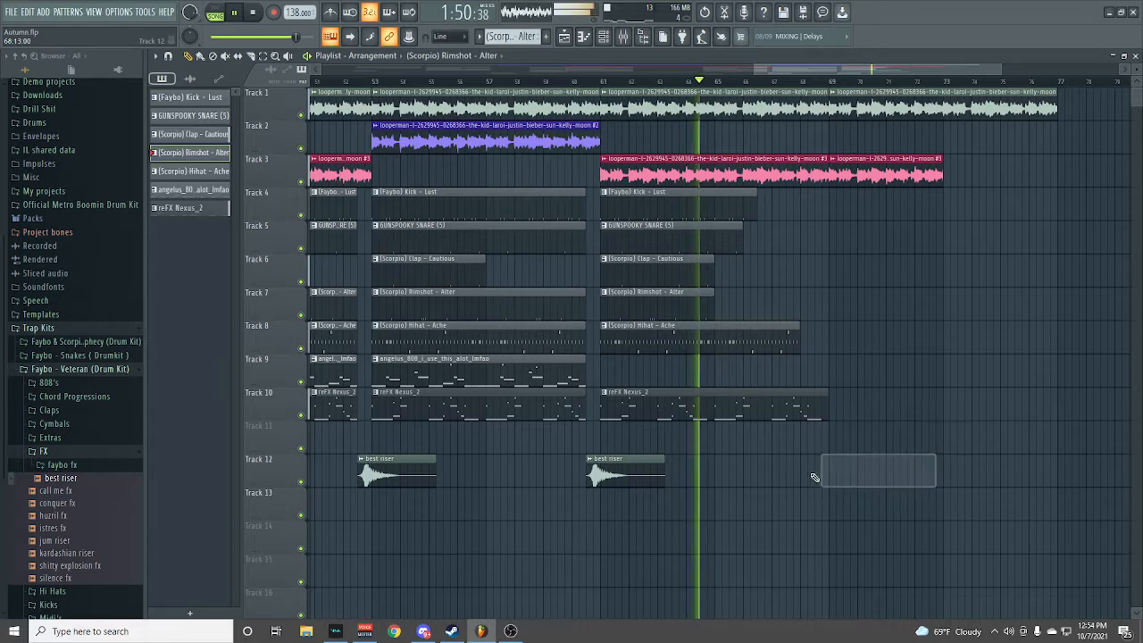
{"action": "left_click", "coordinate": [814, 478]}
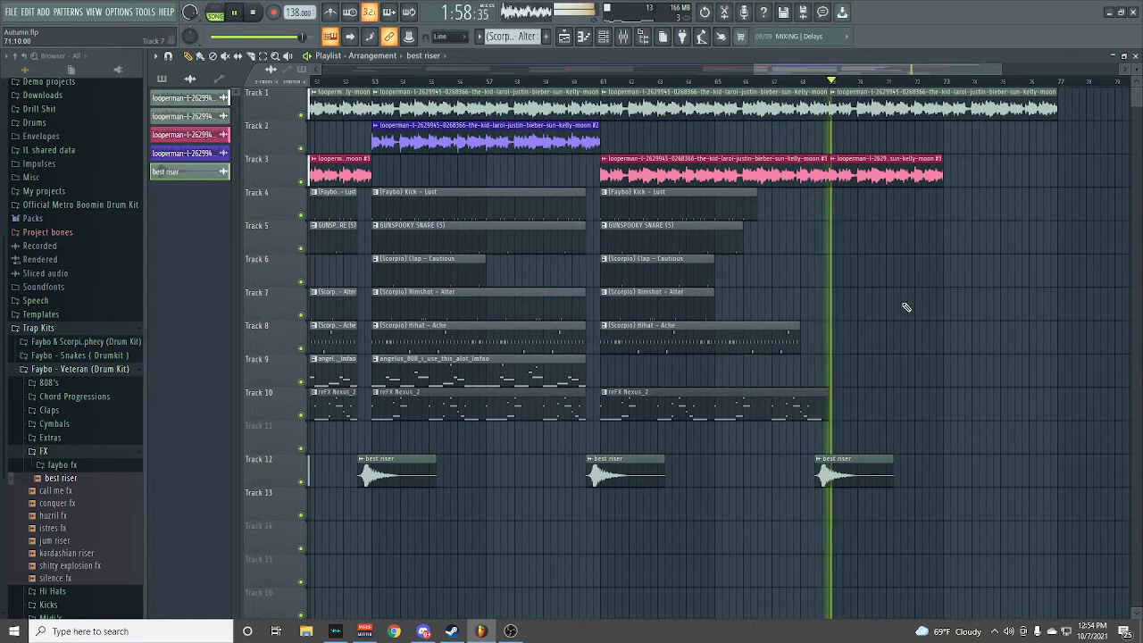
- Split the unnumbered looperman melody on Track 1 at bar 73 and replace its final four bars with looperman #4
{"action": "left_click_drag", "start_coordinate": [786, 73], "coordinate": [792, 75]}
{"action": "left_click_drag", "start_coordinate": [799, 76], "coordinate": [829, 83]}
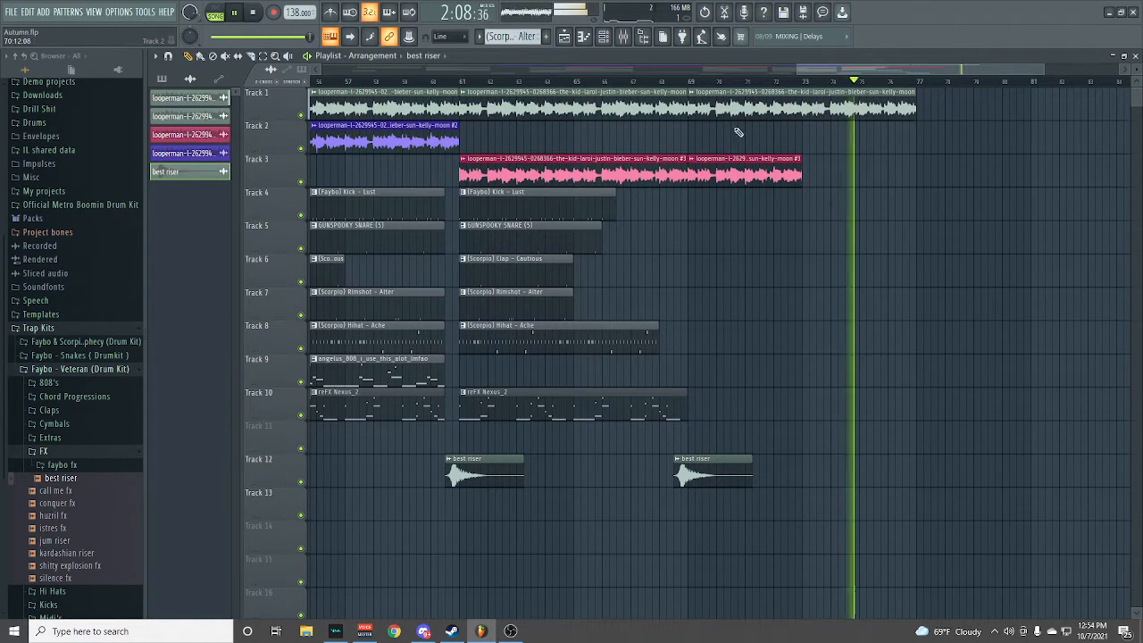
{"action": "key", "text": "space"}
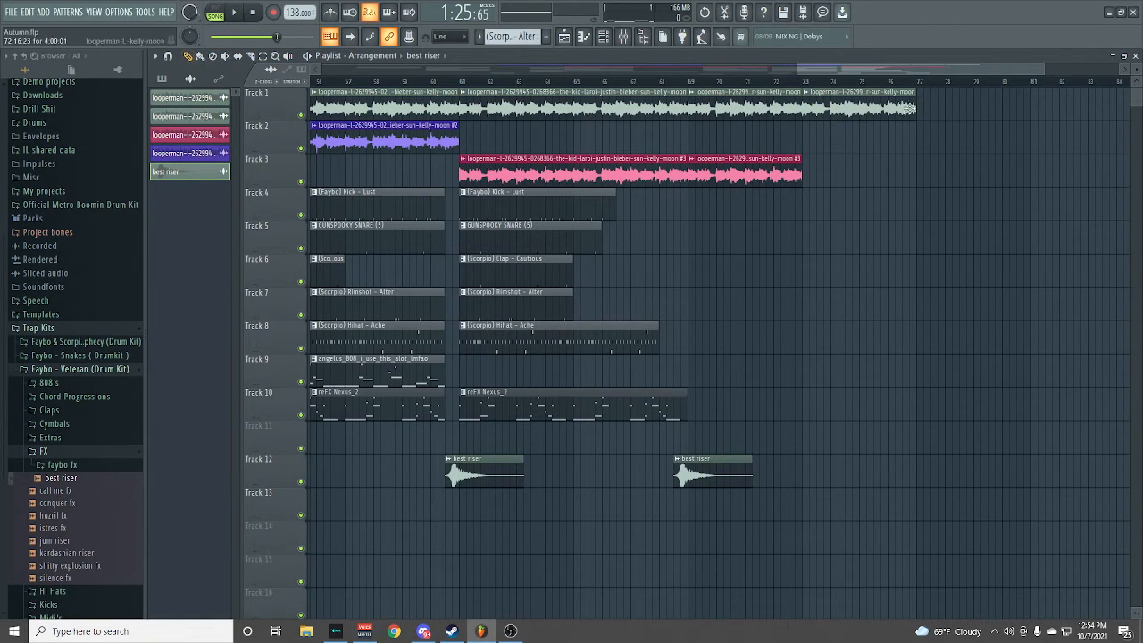
{"action": "left_click_drag", "start_coordinate": [874, 79], "coordinate": [342, 86]}
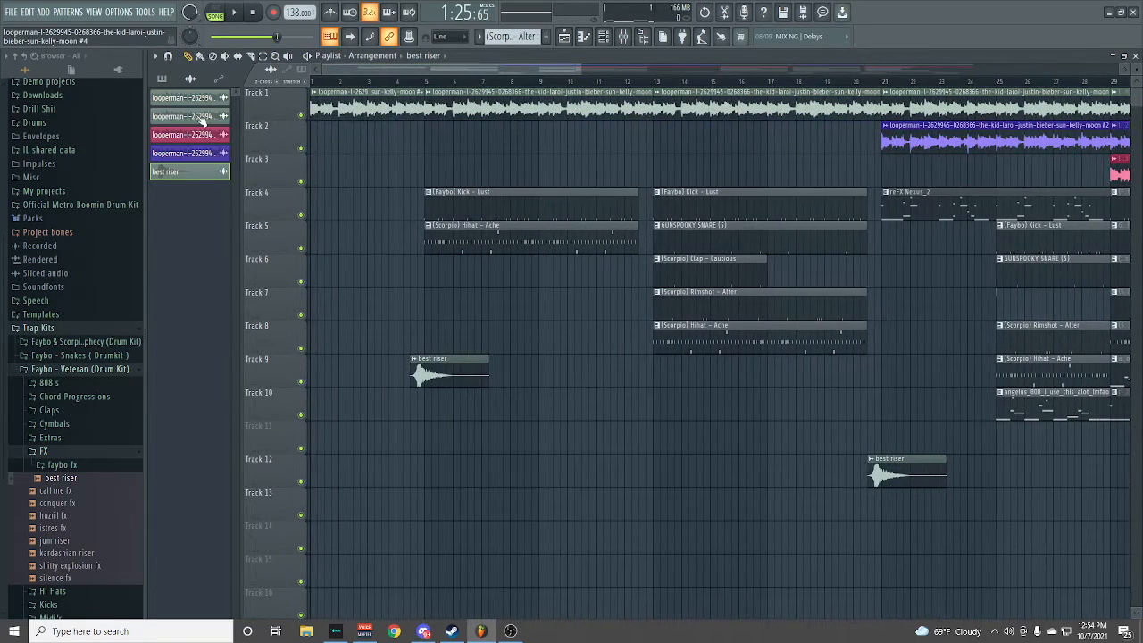
{"action": "left_click_drag", "start_coordinate": [498, 73], "coordinate": [1009, 82]}
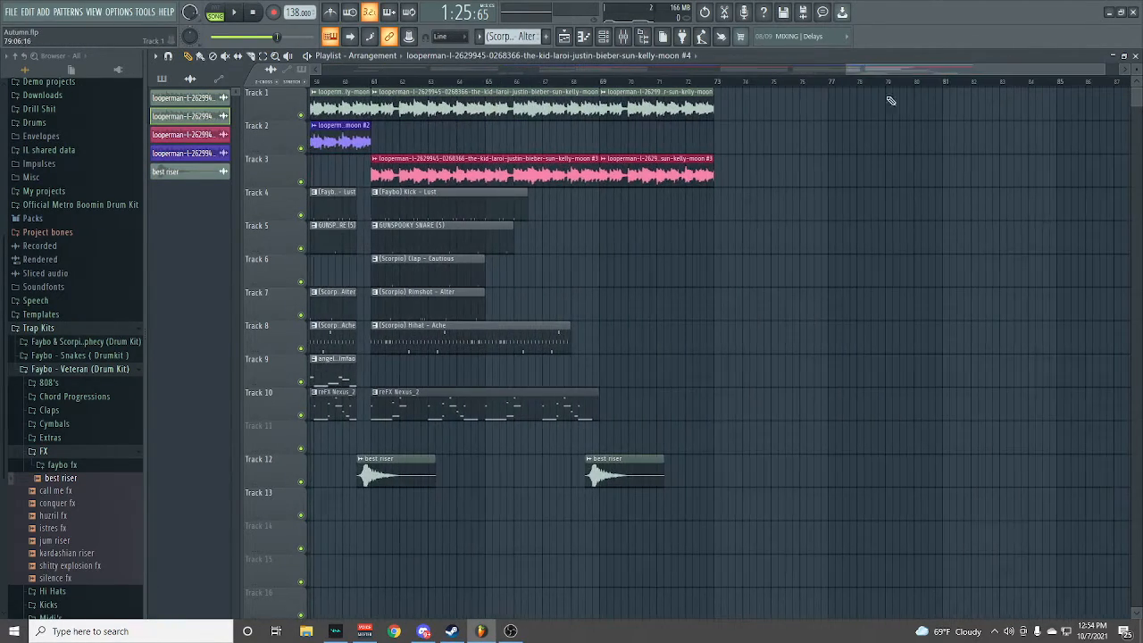
{"action": "left_click", "coordinate": [769, 109]}
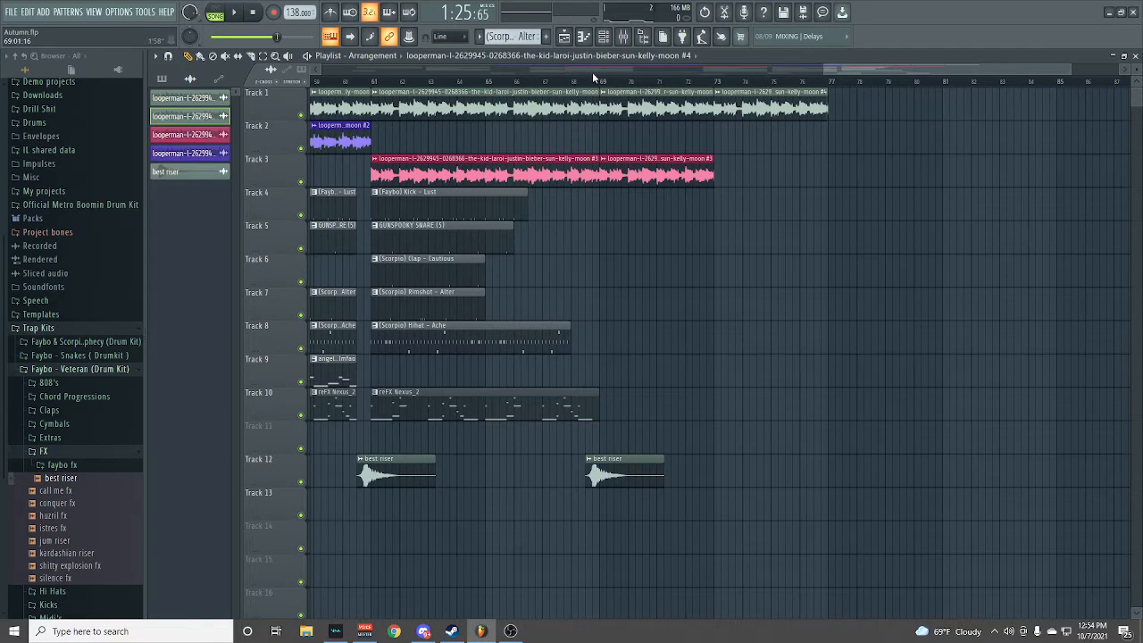
- Play back the outro melody and add a best riser on Track 12 starting half a bar before bar 73
{"action": "key", "text": "space"}
{"action": "key", "text": "space"}
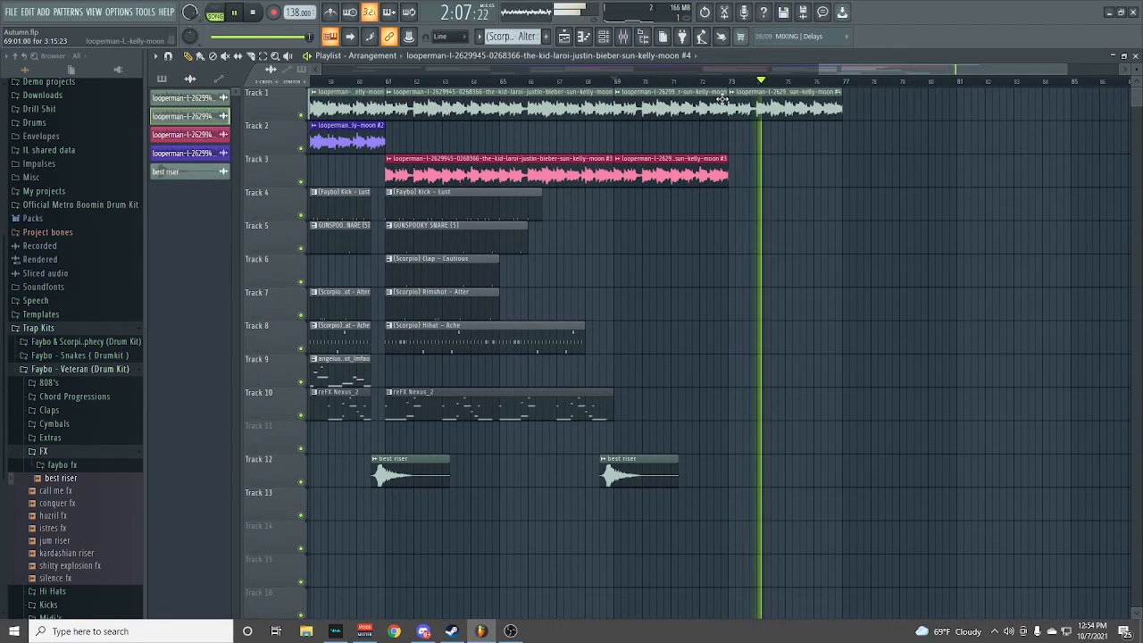
{"action": "left_click", "coordinate": [736, 469]}
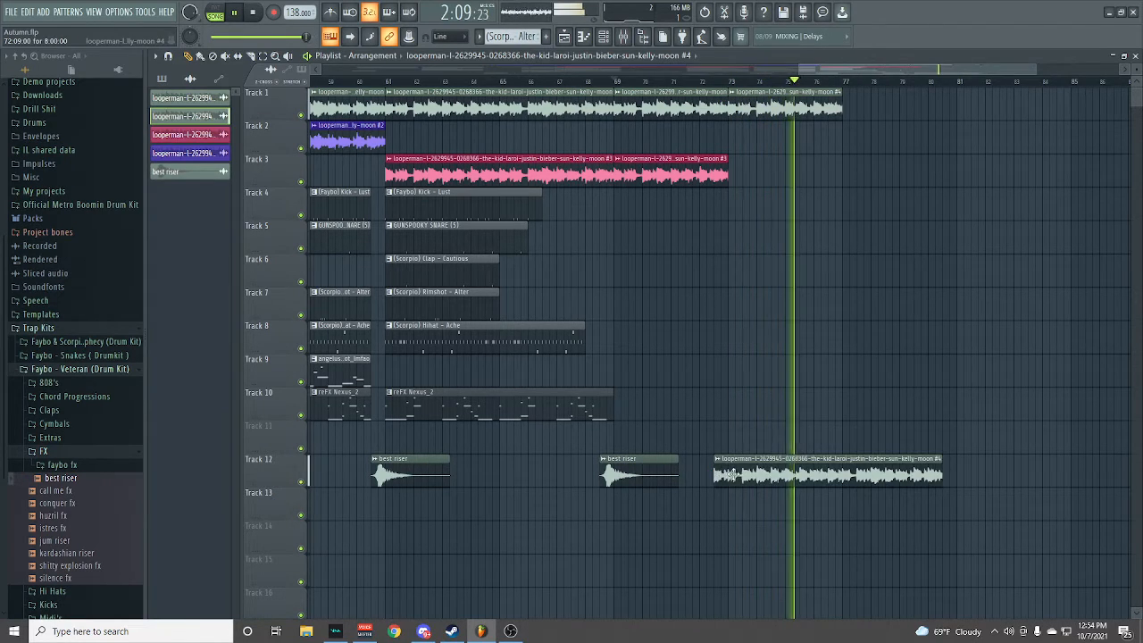
{"action": "right_click", "coordinate": [736, 469]}
{"action": "left_click", "coordinate": [648, 462]}
{"action": "left_click", "coordinate": [752, 472]}
{"action": "left_click_drag", "start_coordinate": [754, 474], "coordinate": [740, 474]}
{"action": "key", "text": "space"}
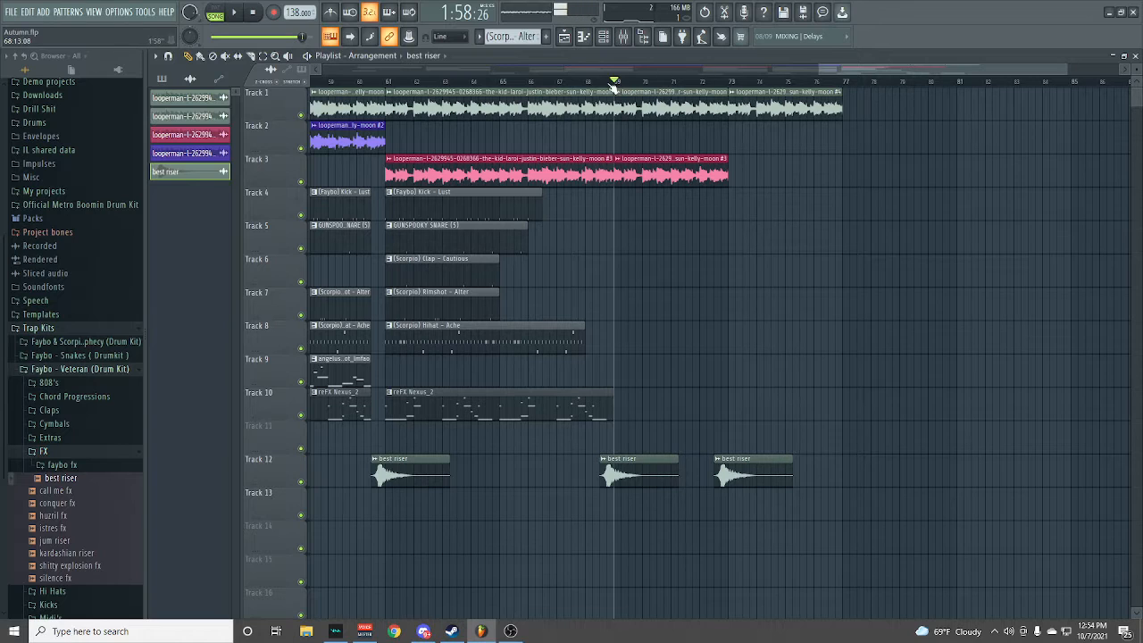
- Play the outro from bar 69, then listen to the whole arrangement from bar 1
{"action": "key", "text": "space"}
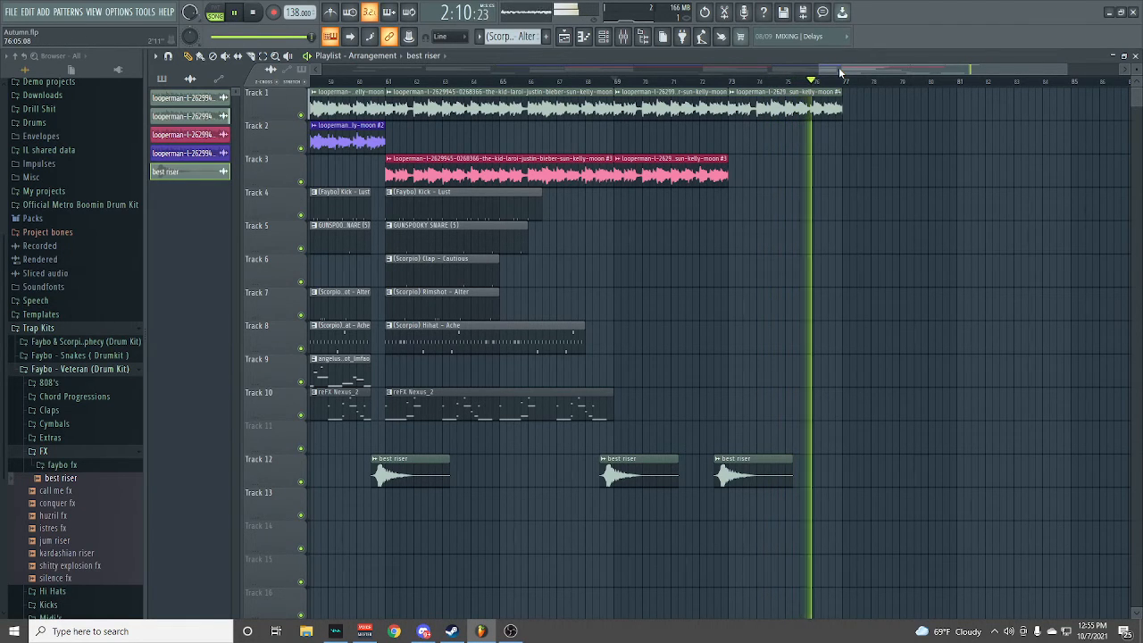
{"action": "key", "text": "space"}
{"action": "left_click_drag", "start_coordinate": [839, 72], "coordinate": [324, 83]}
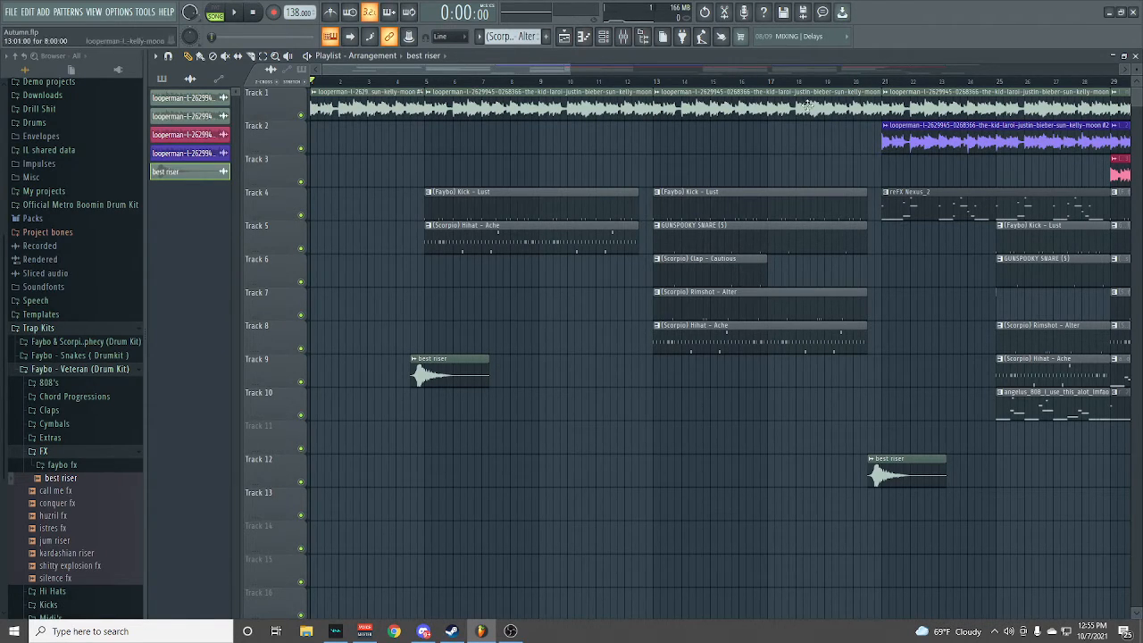
{"action": "left_click_drag", "start_coordinate": [477, 67], "coordinate": [500, 83]}
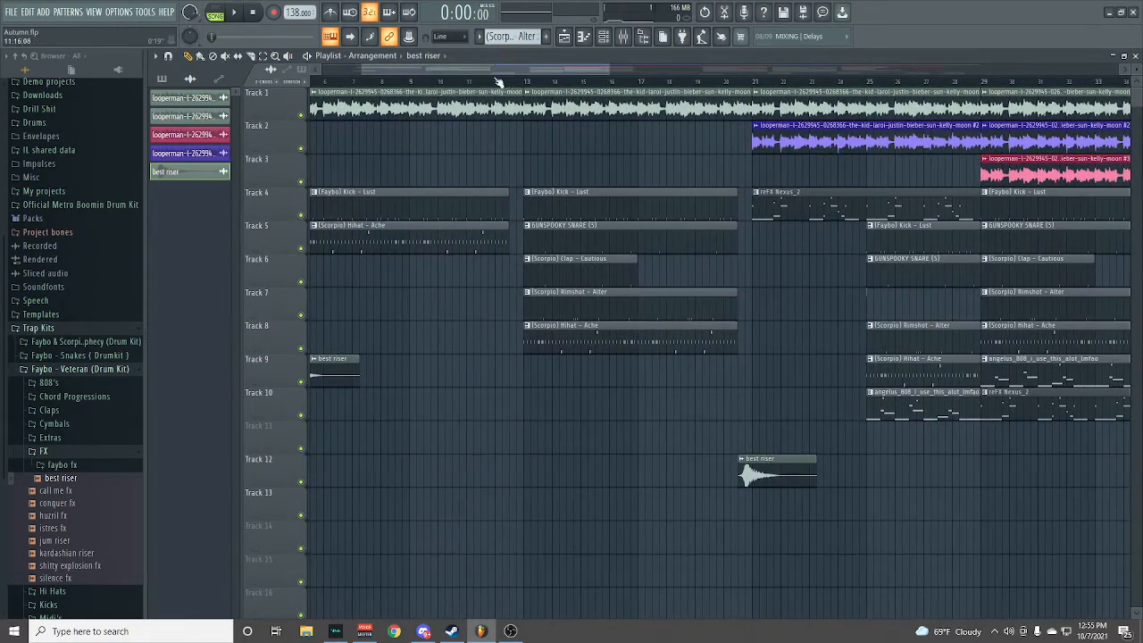
{"action": "left_click_drag", "start_coordinate": [415, 68], "coordinate": [296, 89]}
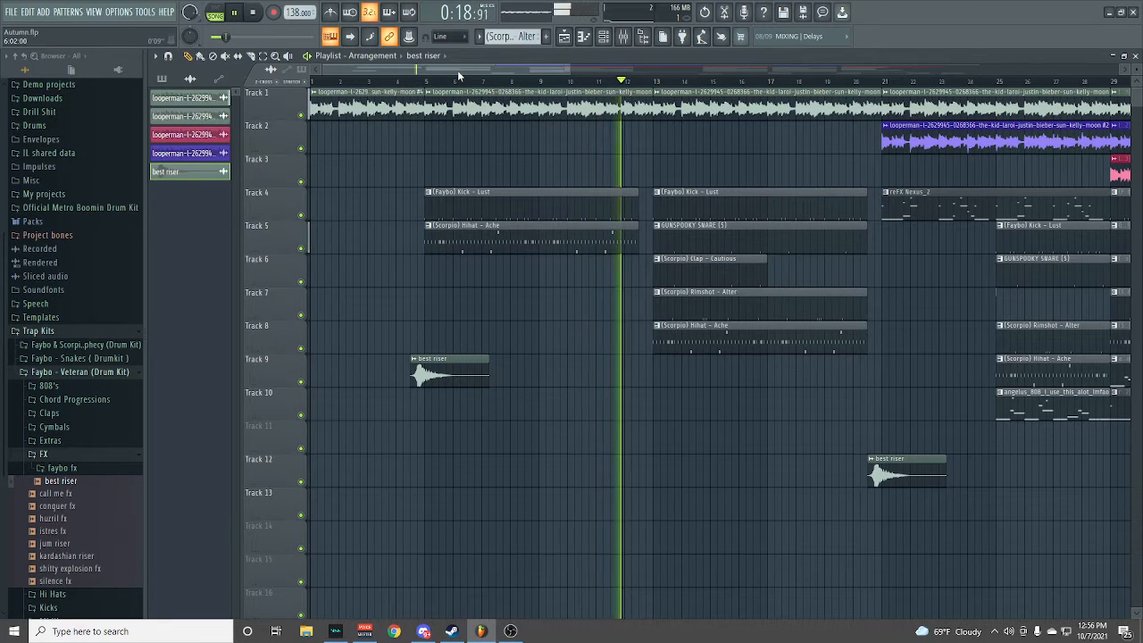
{"action": "left_click_drag", "start_coordinate": [457, 69], "coordinate": [524, 71]}
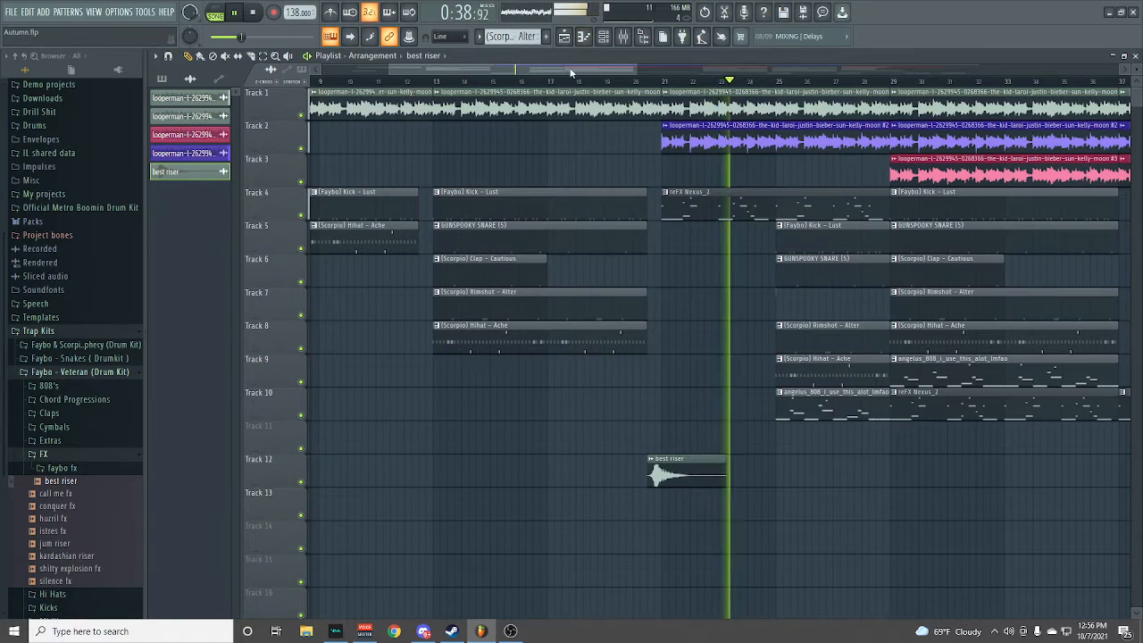
{"action": "left_click_drag", "start_coordinate": [571, 71], "coordinate": [636, 82]}
- Display all channels in the Channel rack during playback, then hide the rack
{"action": "left_click", "coordinate": [604, 37]}
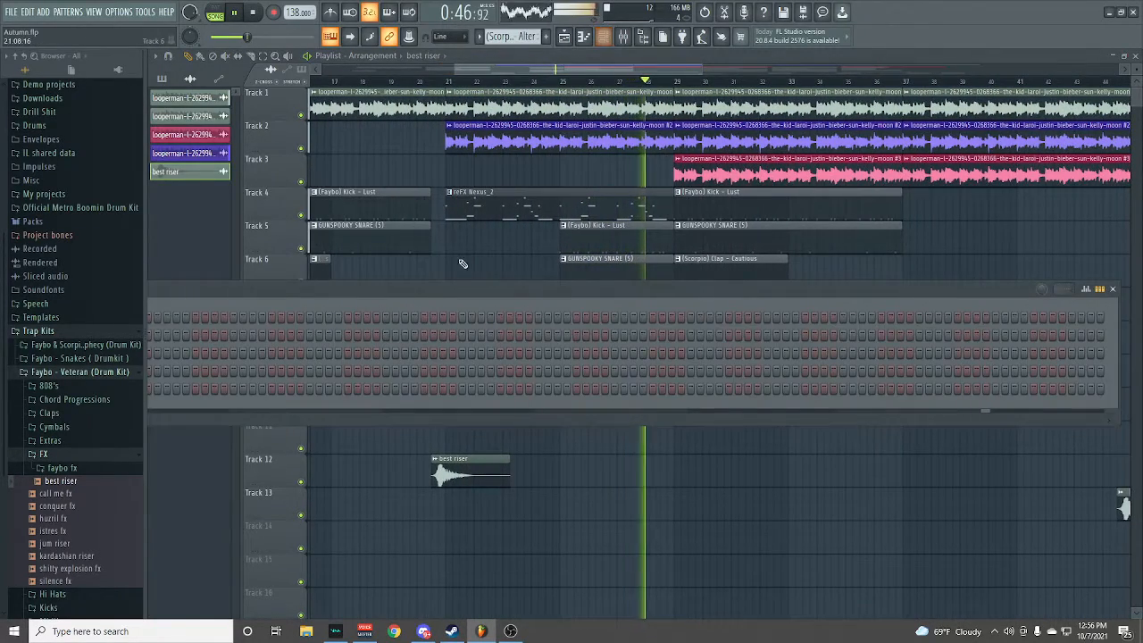
{"action": "left_click", "coordinate": [374, 248]}
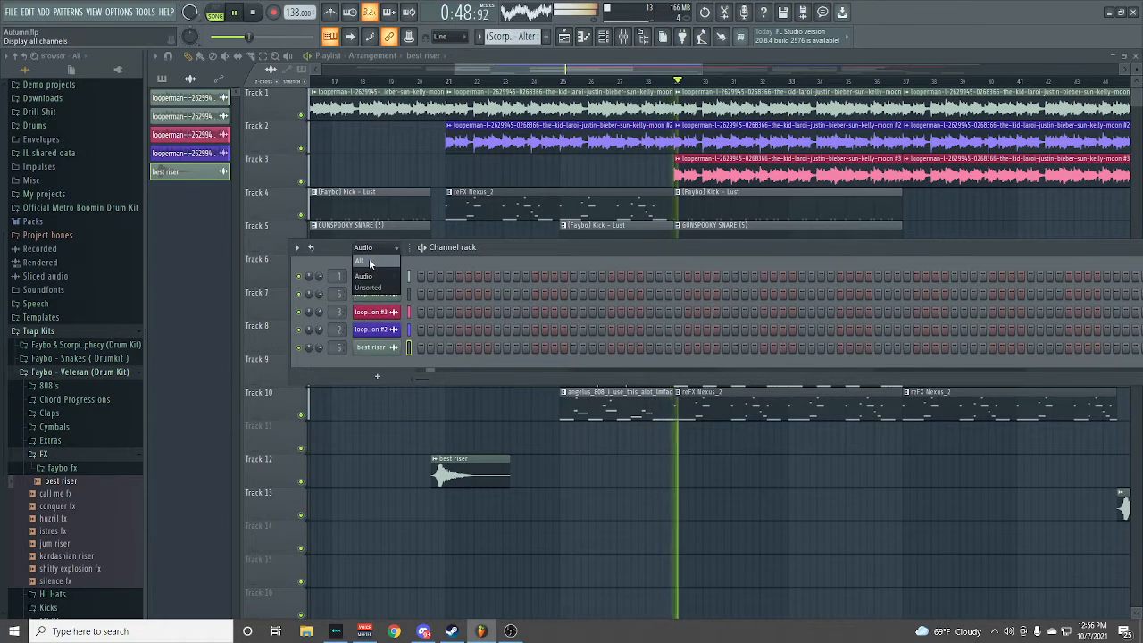
{"action": "left_click", "coordinate": [368, 261]}
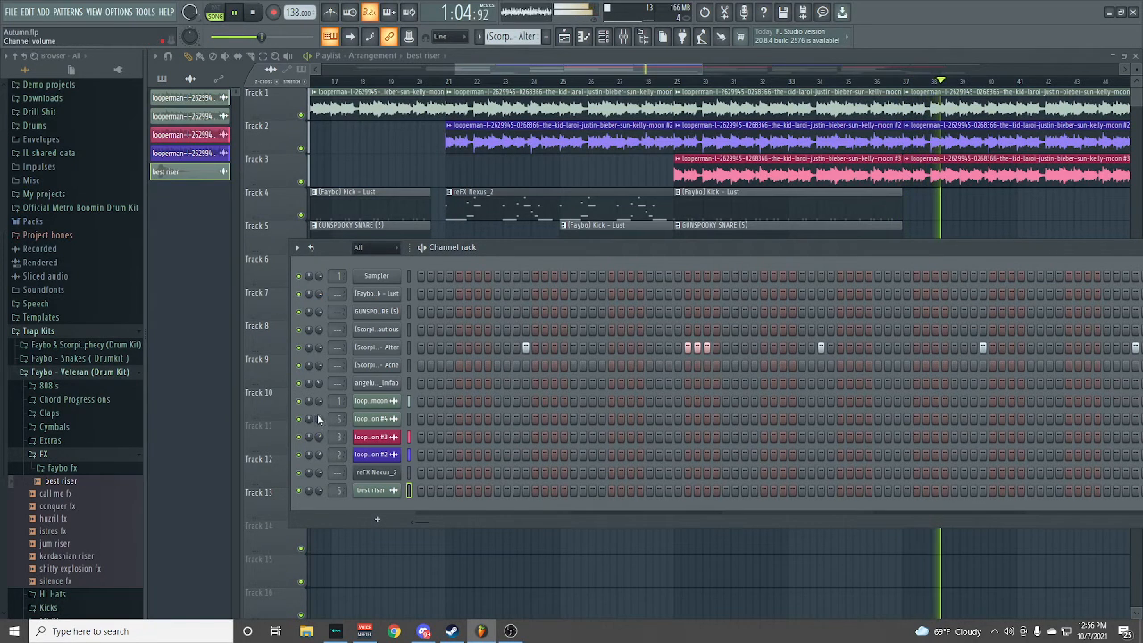
{"action": "key", "text": "F6"}
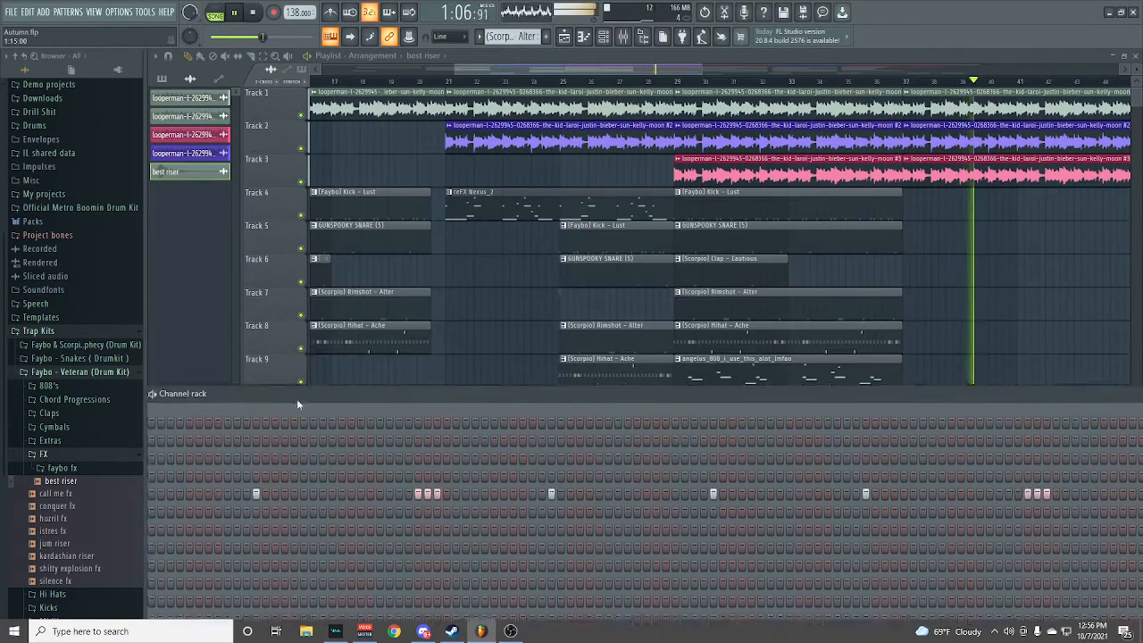
- Follow the playback past bar 45 and reopen the Channel rack to check the channel volumes, then close it
{"action": "left_click_drag", "start_coordinate": [663, 71], "coordinate": [800, 72]}
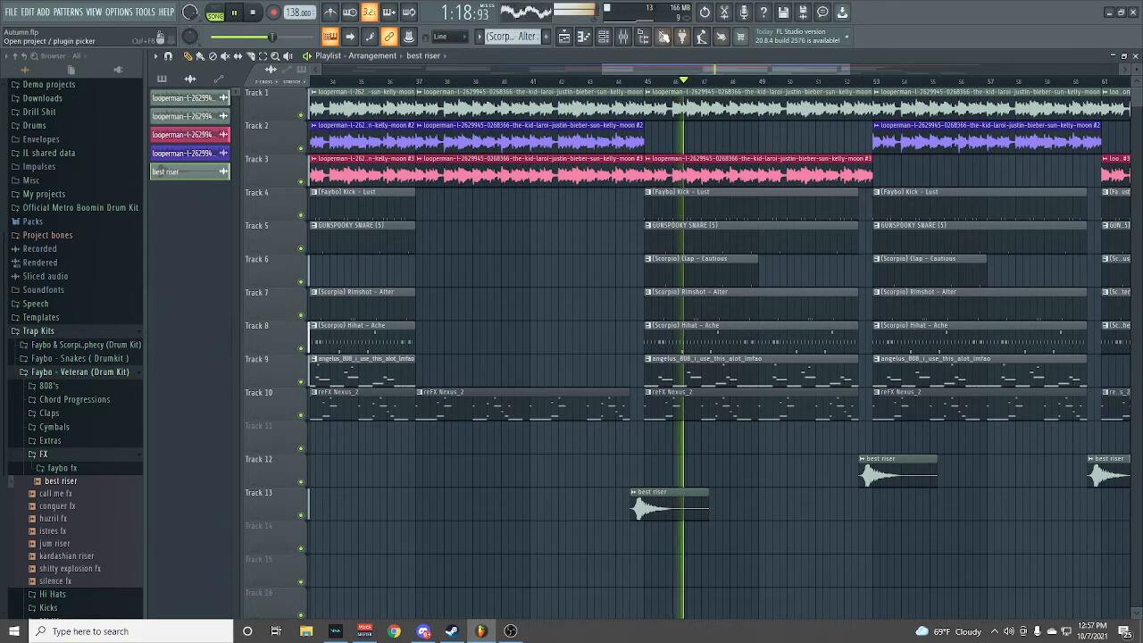
{"action": "left_click", "coordinate": [605, 36]}
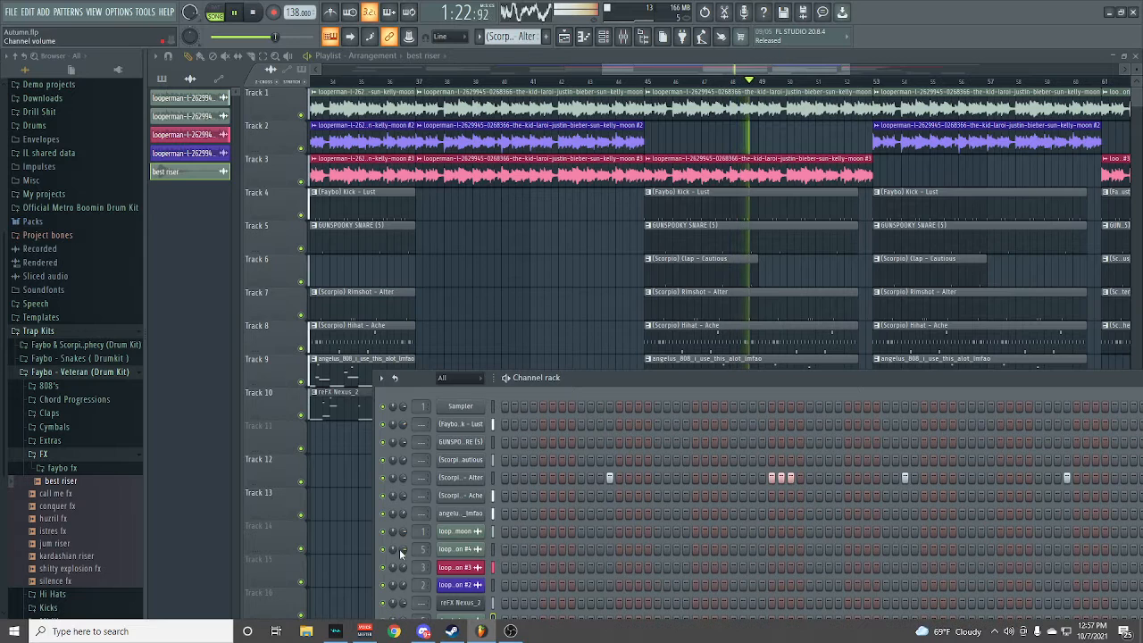
{"action": "left_click_drag", "start_coordinate": [675, 399], "coordinate": [339, 471]}
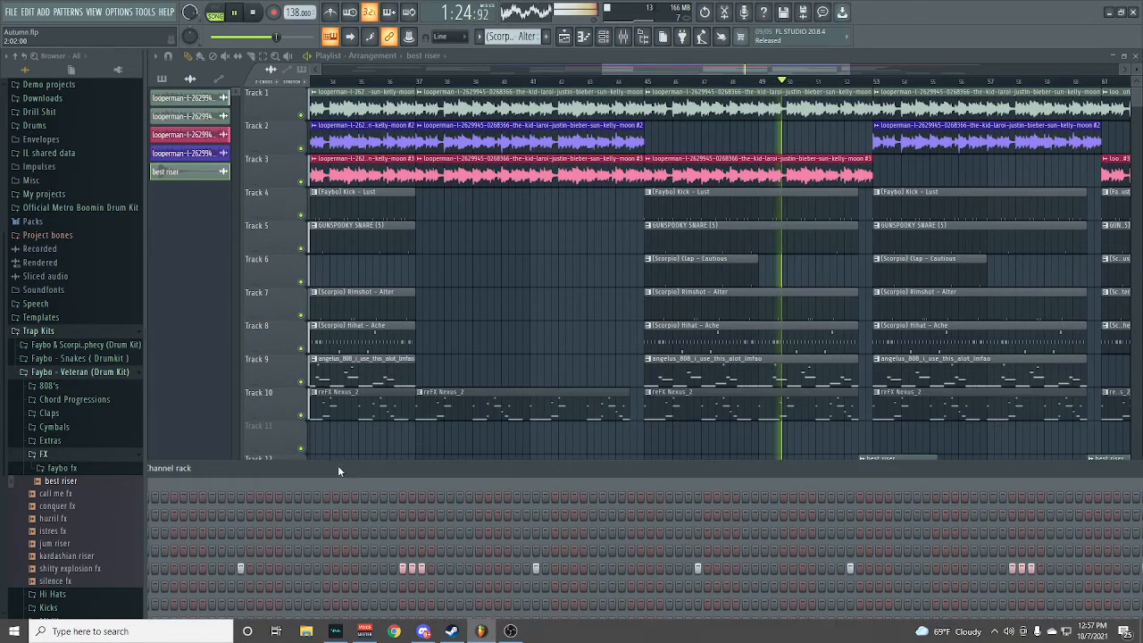
{"action": "left_click_drag", "start_coordinate": [1095, 473], "coordinate": [893, 541]}
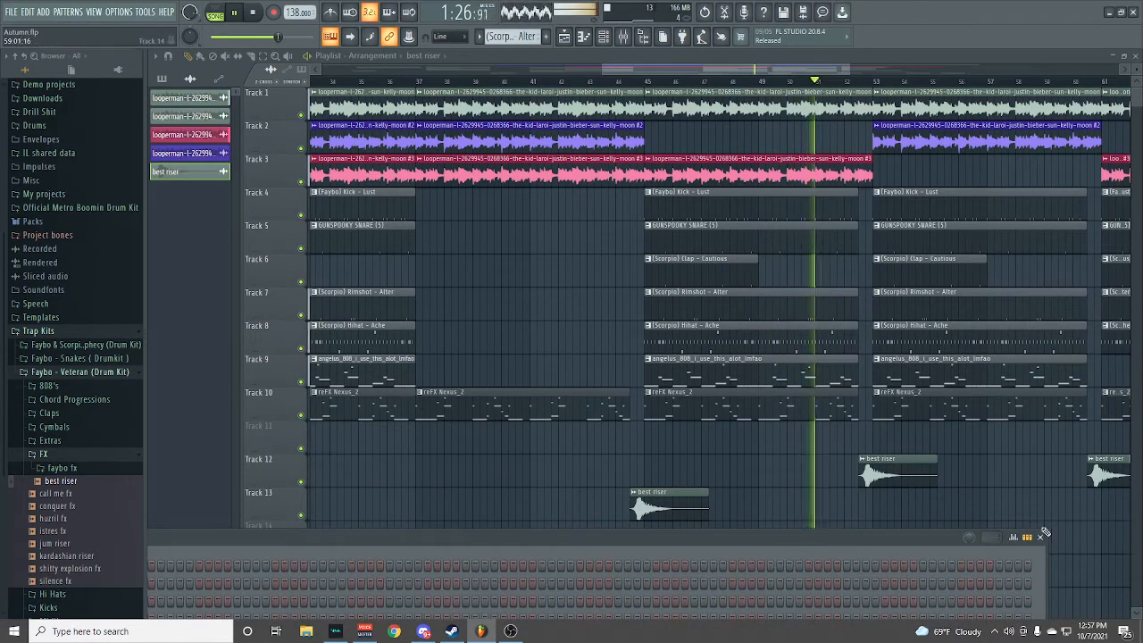
{"action": "left_click", "coordinate": [1040, 540]}
- Listen to the remaining sections through the outro, stop playback and return to the start of the arrangement
{"action": "left_click_drag", "start_coordinate": [675, 69], "coordinate": [837, 74]}
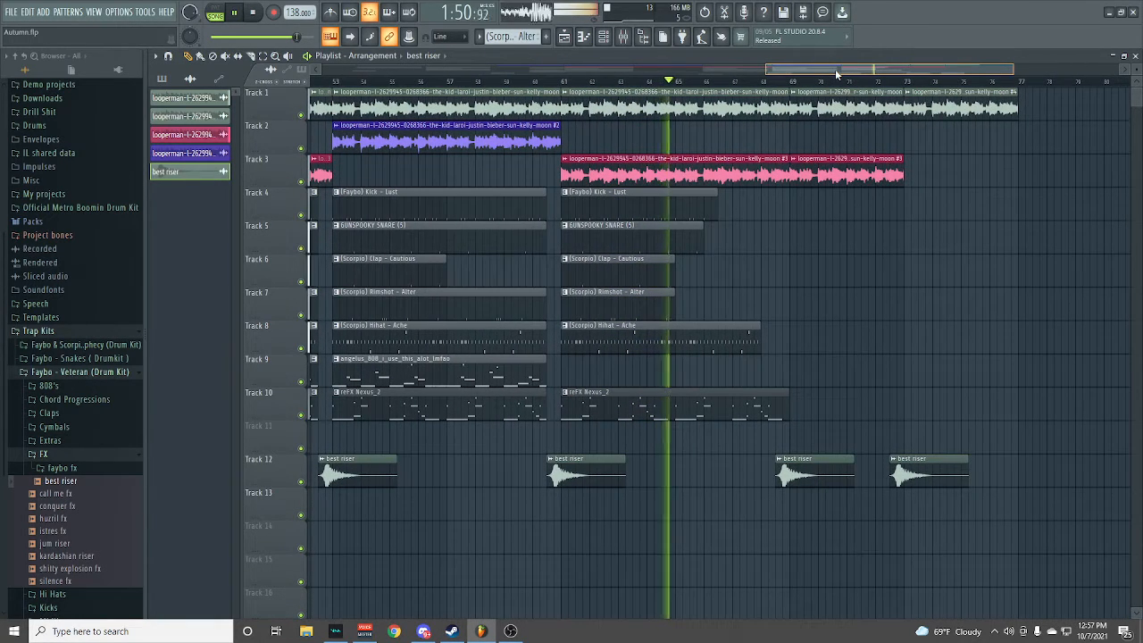
{"action": "left_click_drag", "start_coordinate": [836, 71], "coordinate": [860, 72]}
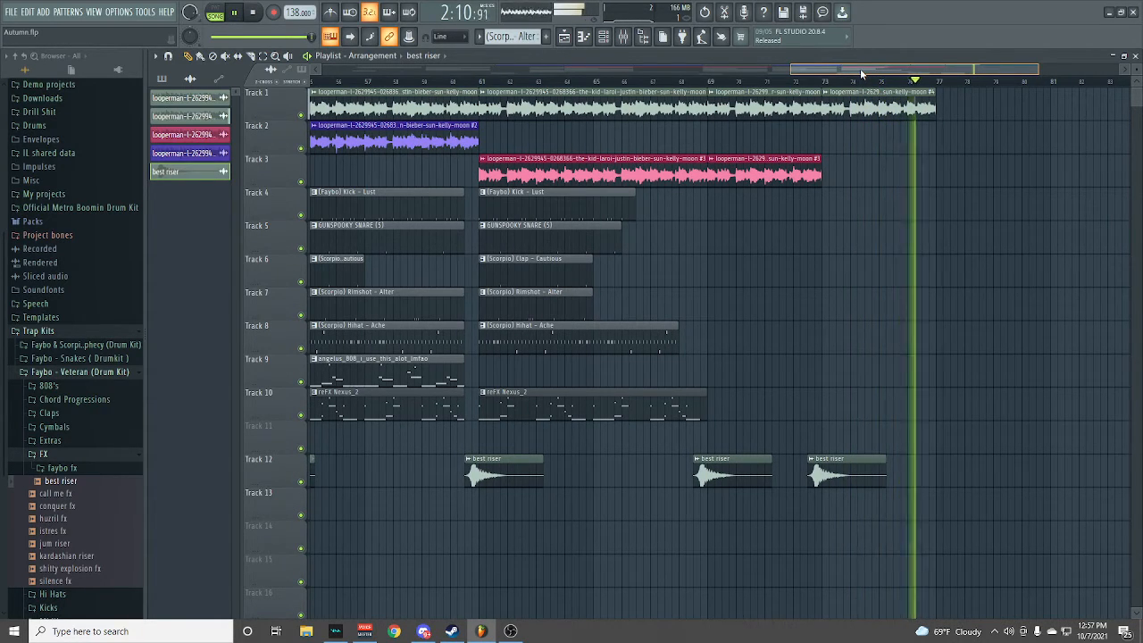
{"action": "key", "text": "space"}
{"action": "left_click_drag", "start_coordinate": [860, 69], "coordinate": [386, 82]}
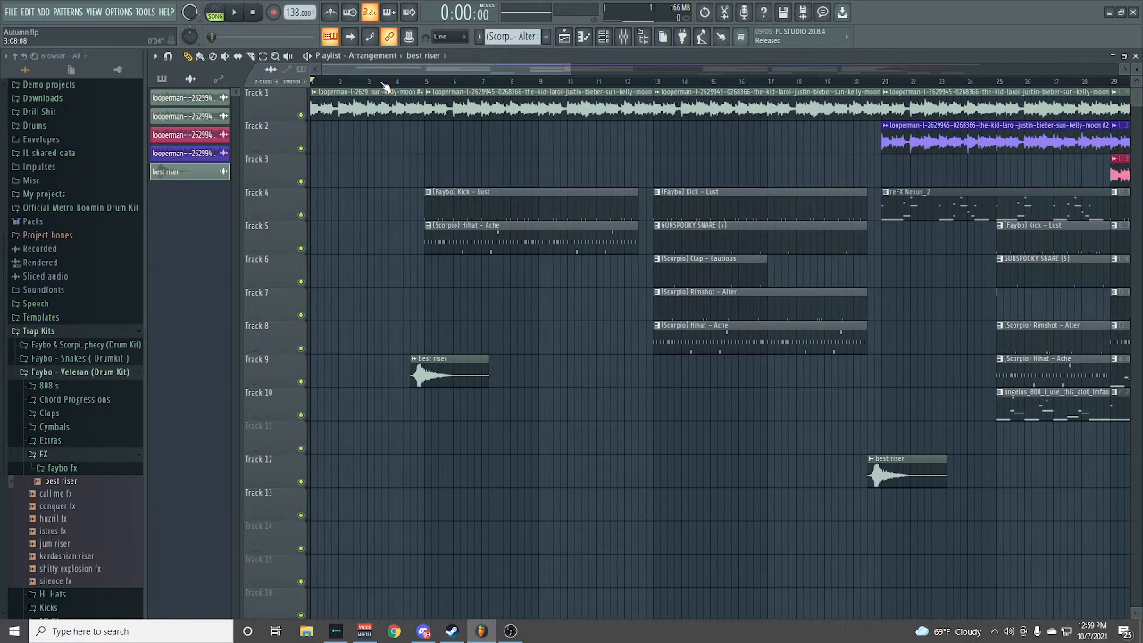
{"action": "mouse_move", "coordinate": [385, 84]}
{"action": "left_mouse_down"}
{"action": "mouse_move", "coordinate": [572, 82]}
{"action": "mouse_move", "coordinate": [365, 85]}
{"action": "left_mouse_up"}
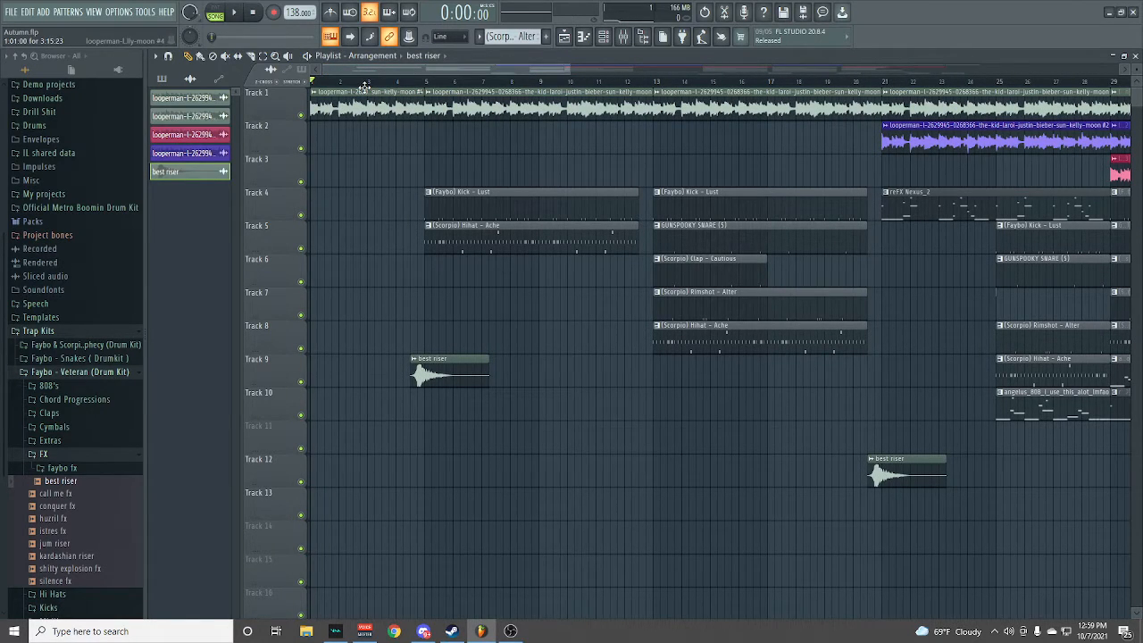